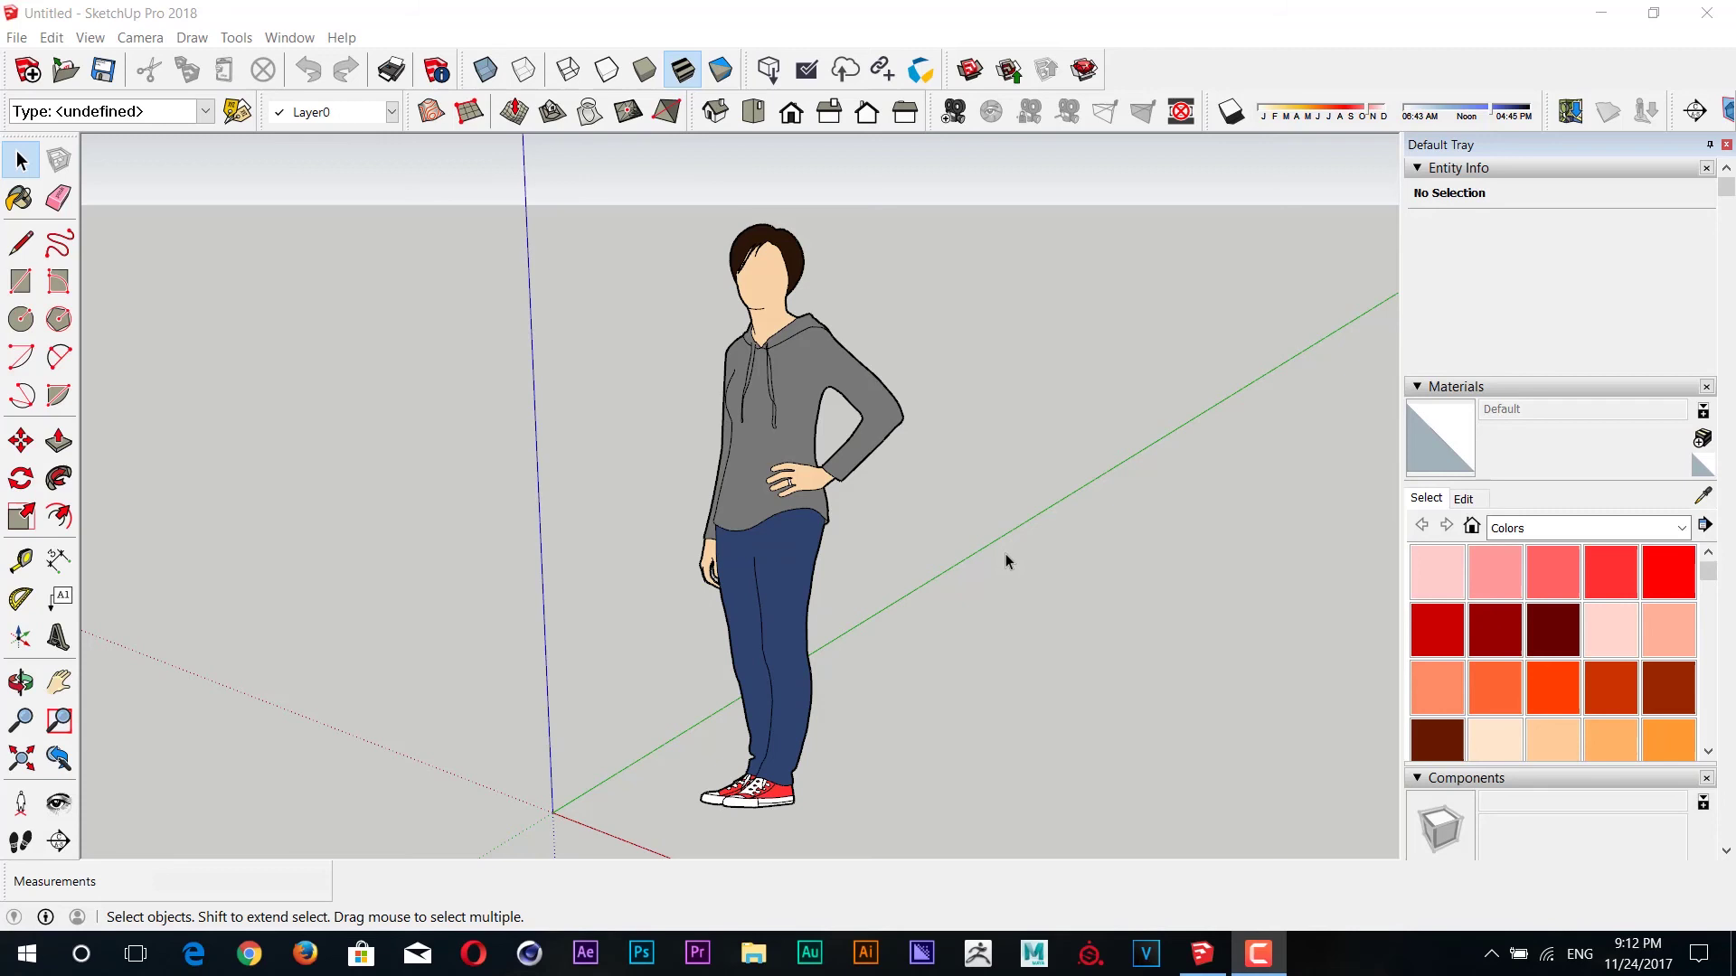
- Delete the default person figure so only the drawing axes remain
mouse_move(990, 541)
middle_down()
mouse_move(1033, 600)
mouse_move(949, 546)
middle_up()
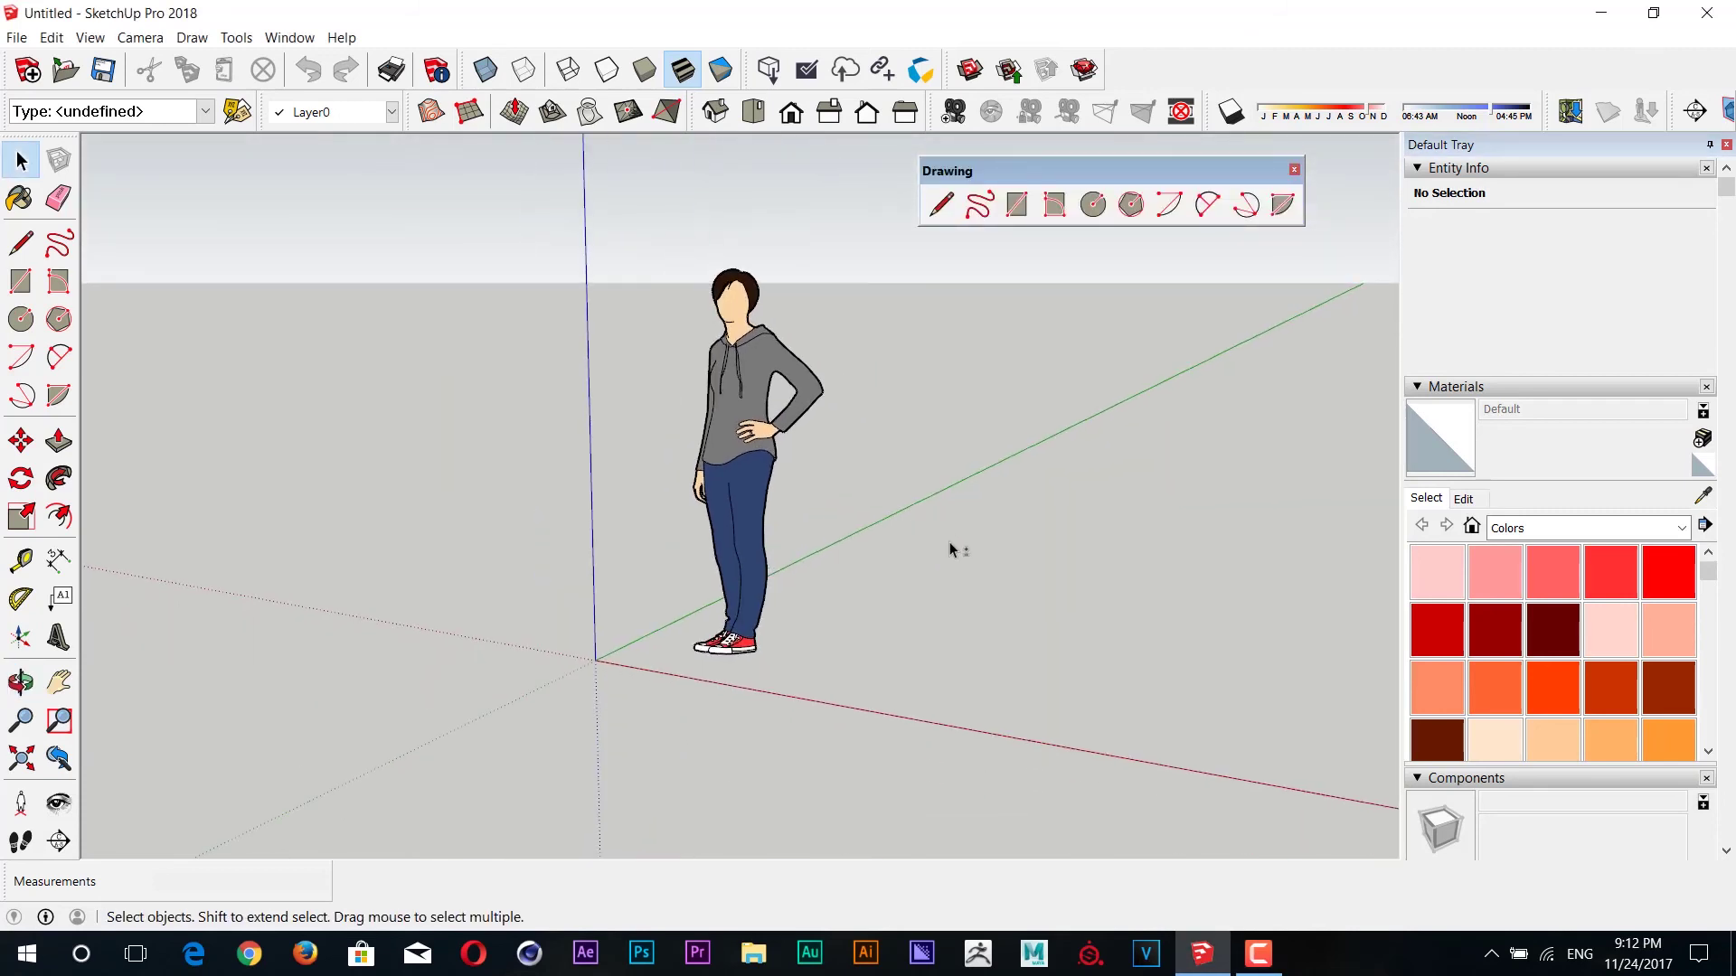
click(720, 398)
key(Delete)
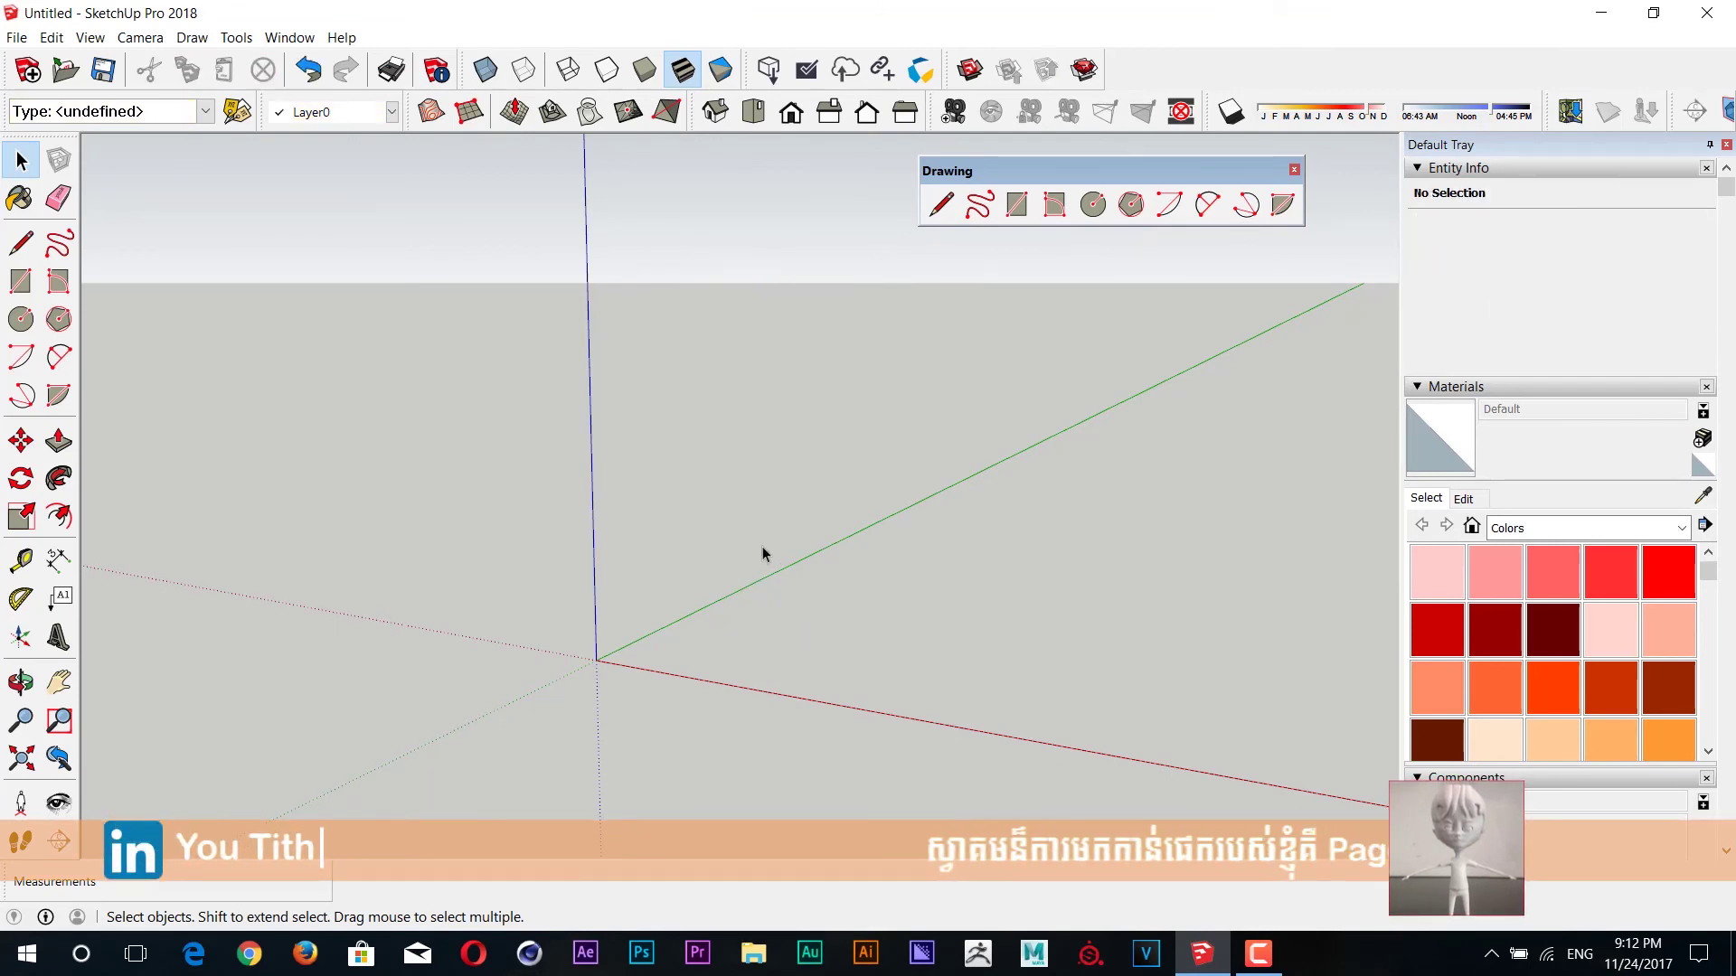
mouse_move(762, 554)
middle_down()
mouse_move(674, 526)
mouse_move(958, 641)
mouse_move(1132, 683)
mouse_move(698, 613)
mouse_move(834, 624)
mouse_move(689, 715)
mouse_move(717, 666)
mouse_move(747, 682)
mouse_move(769, 659)
mouse_move(675, 708)
middle_up()
mouse_move(805, 648)
middle_down()
mouse_move(534, 678)
mouse_move(848, 663)
mouse_move(779, 633)
middle_up()
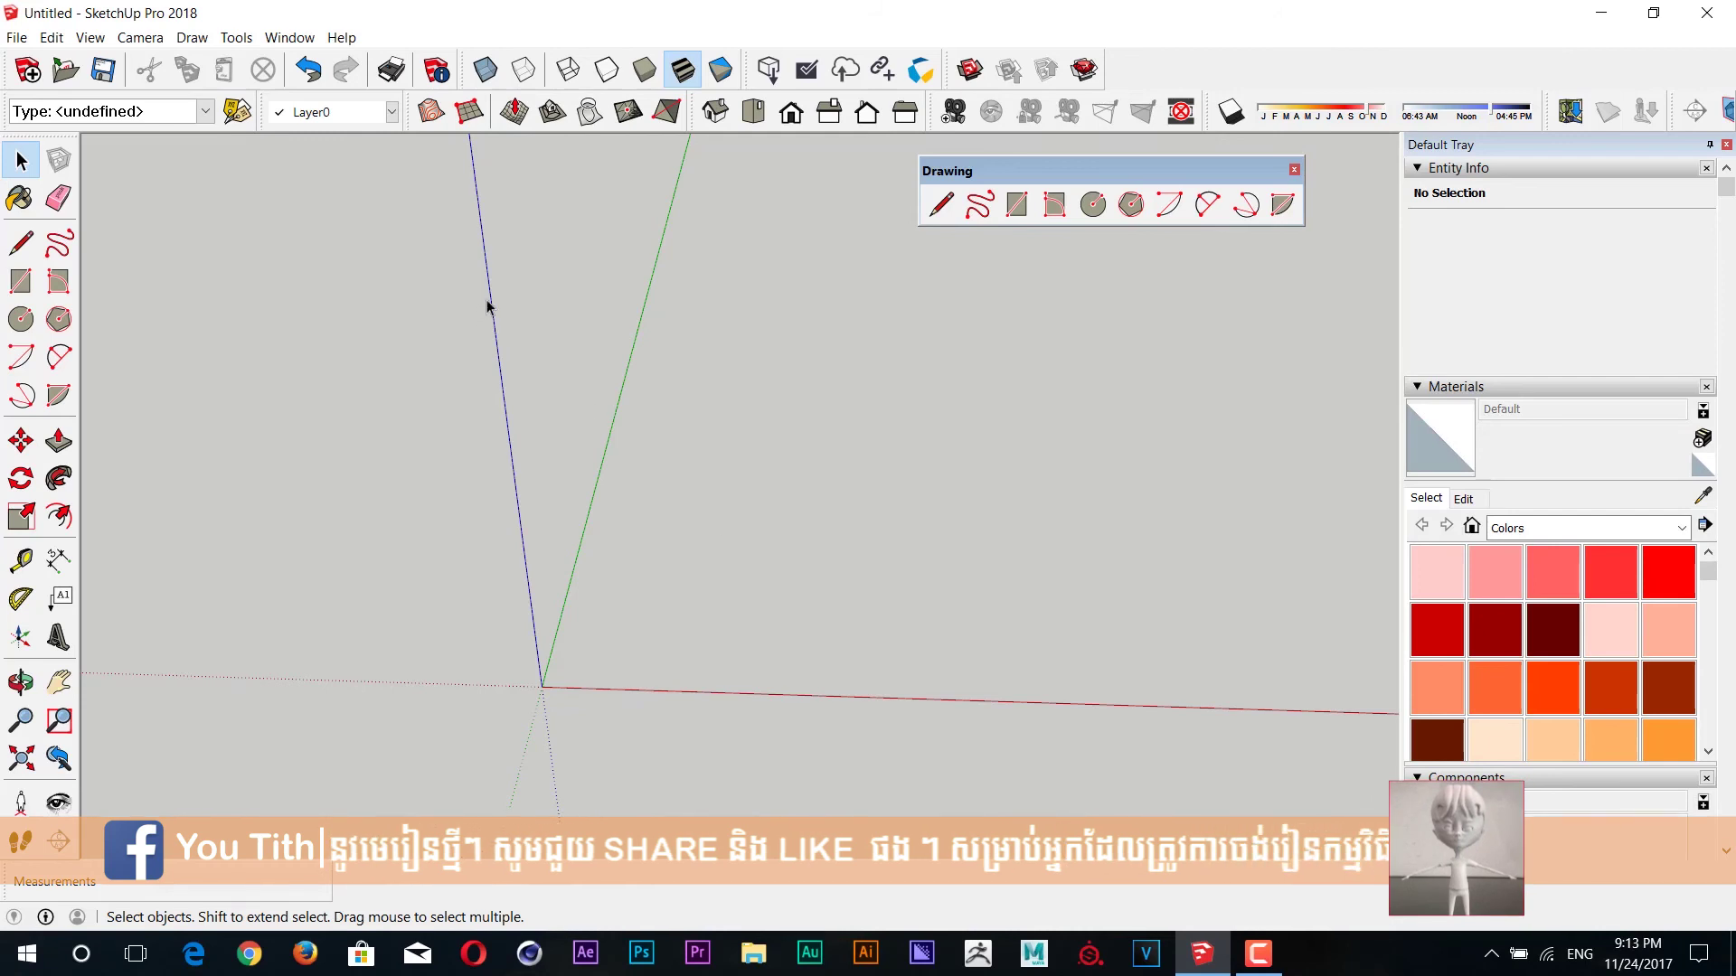
- Look straight down from the top view using parallel projection
click(754, 111)
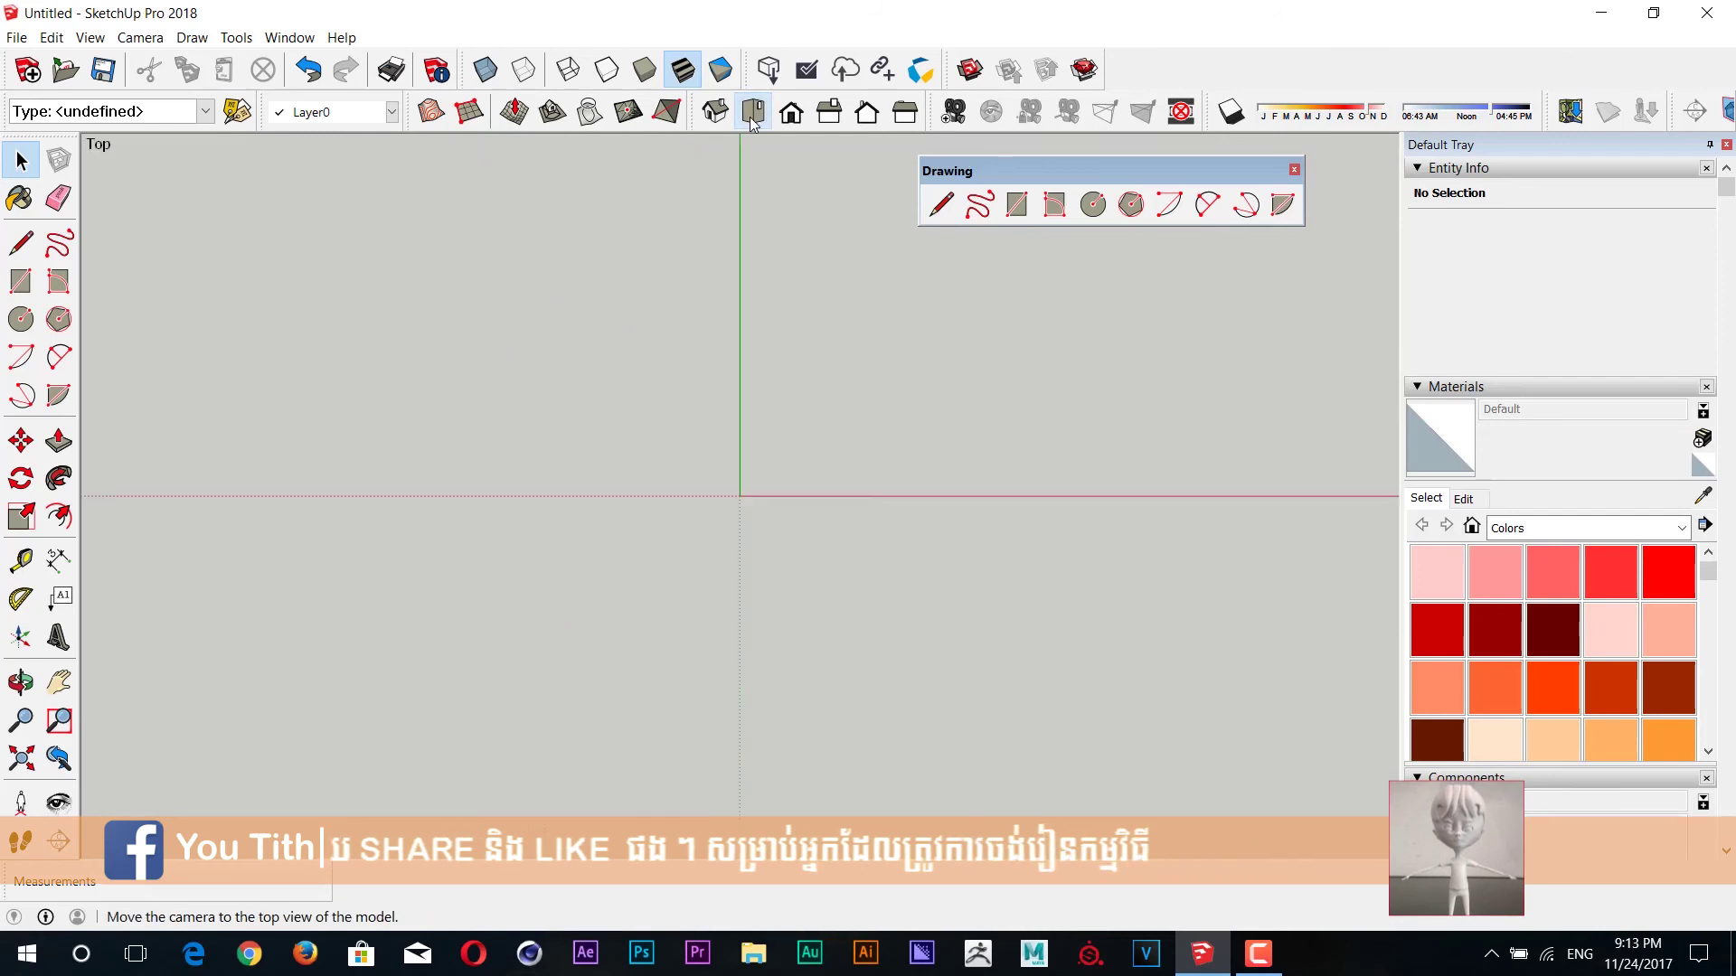
click(140, 37)
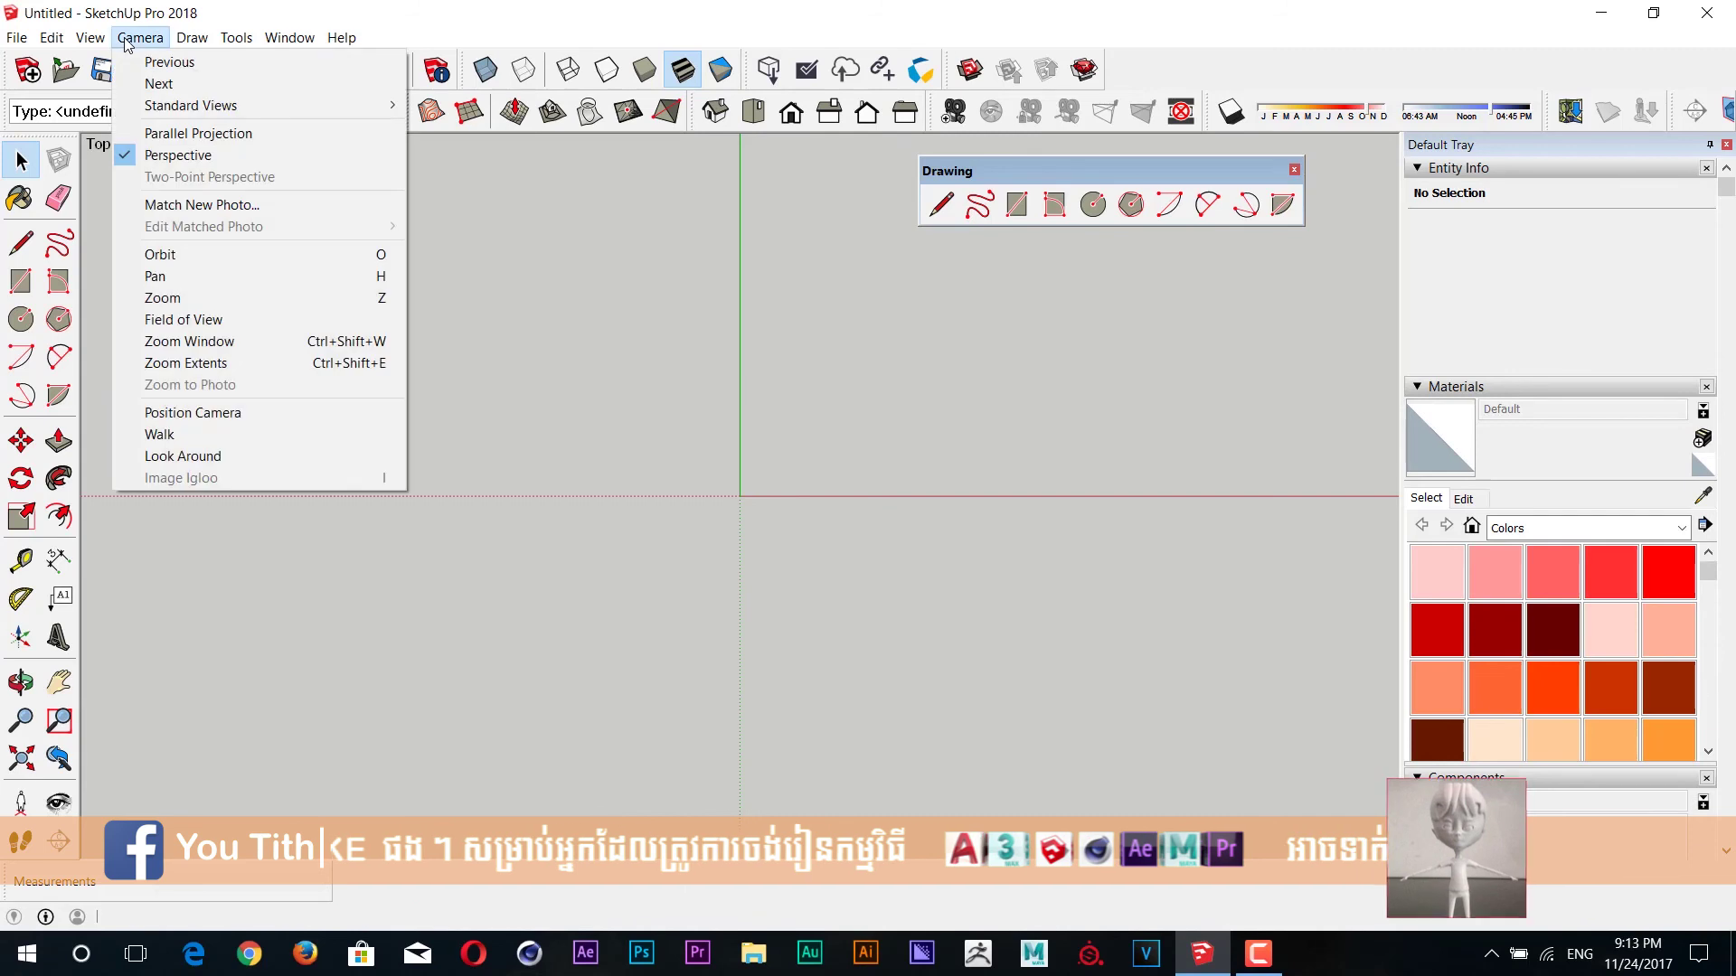
click(273, 132)
shift+middle_drag(926, 448, 676, 448)
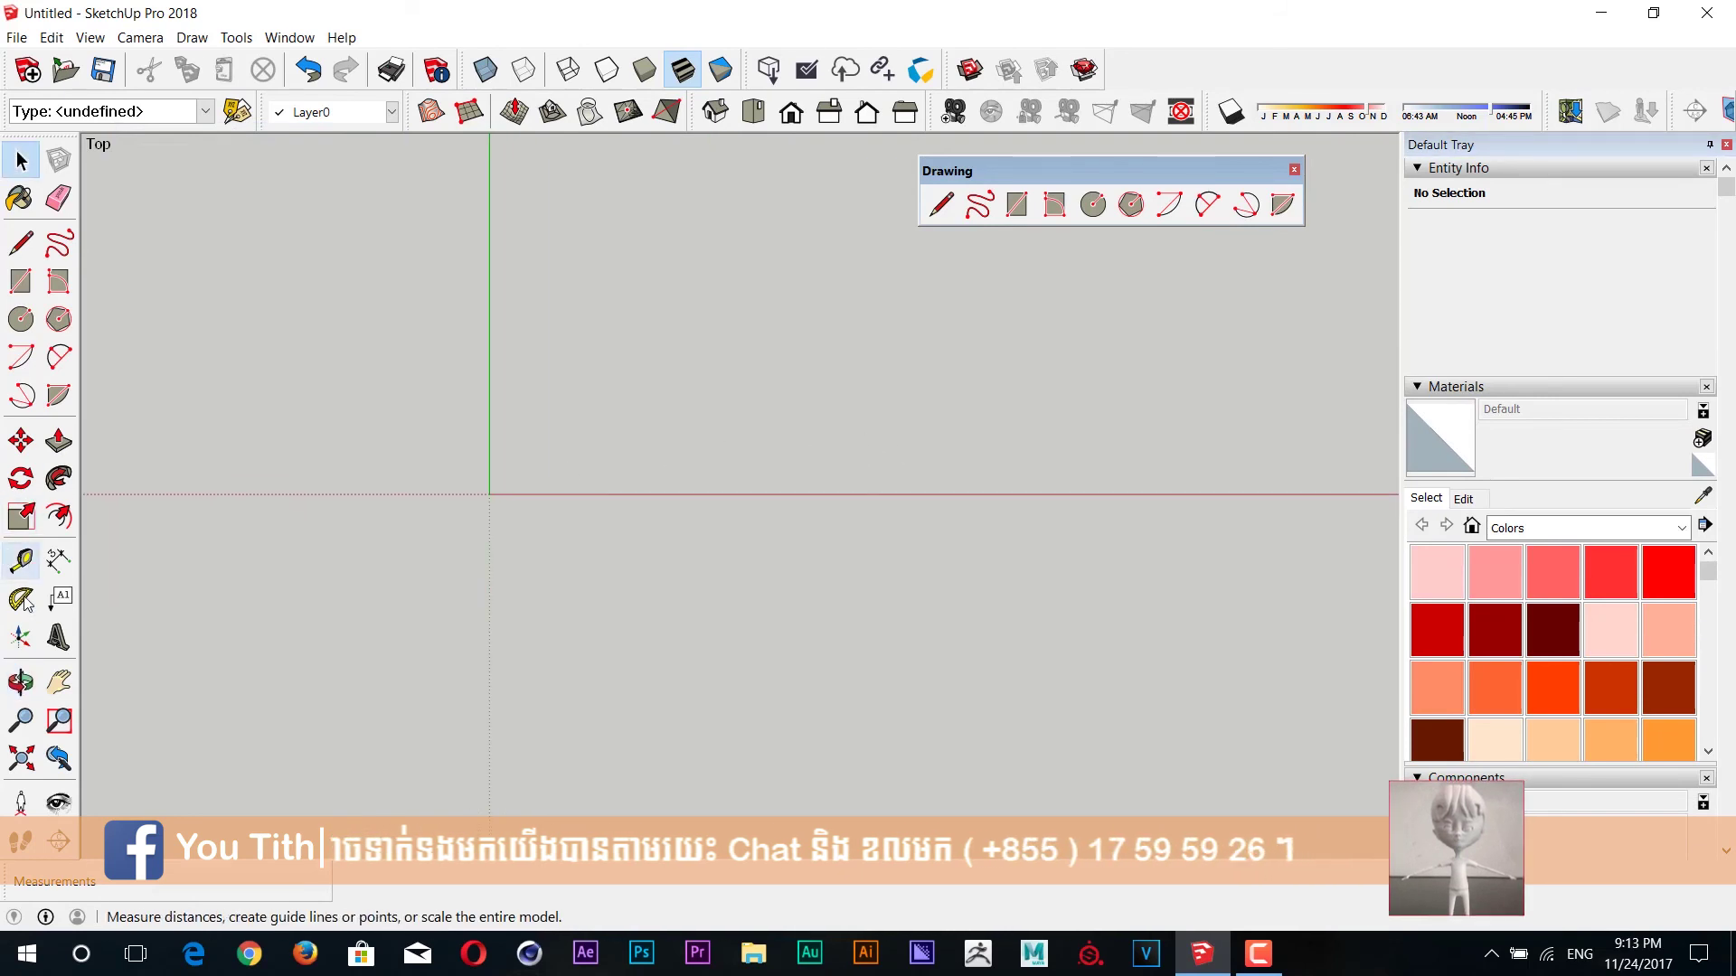
- Place a Tape Measure guide 7000 mm from the green axis
click(22, 562)
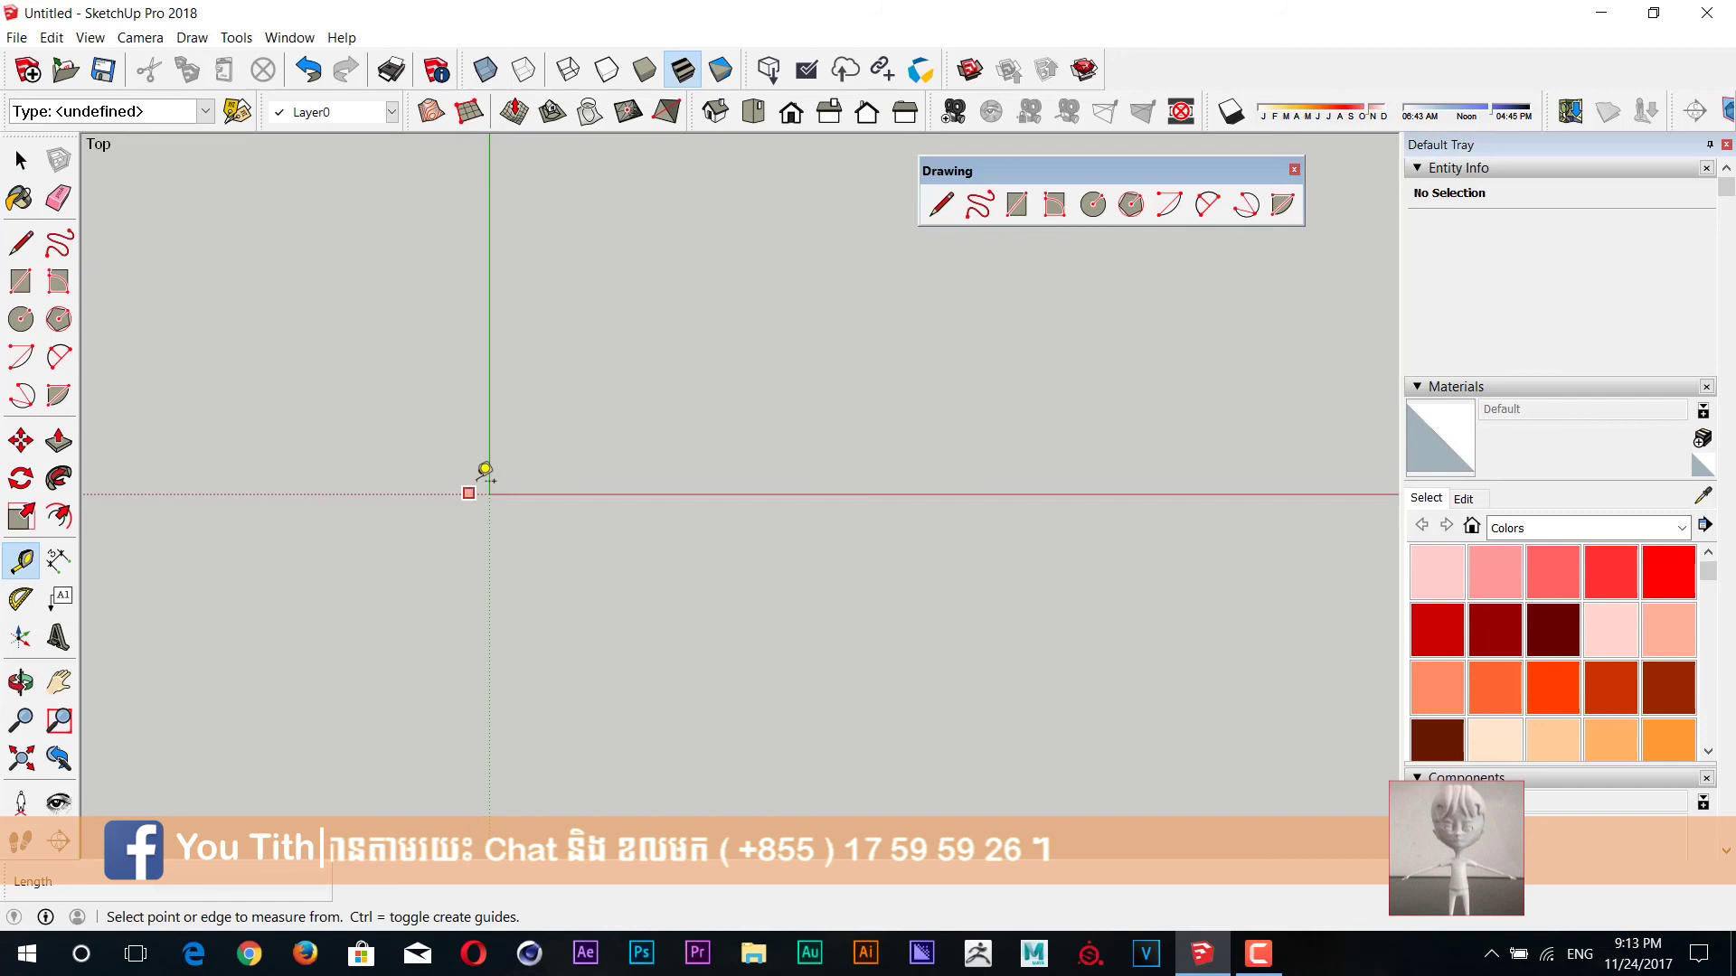
click(489, 424)
click(491, 412)
text(7000)
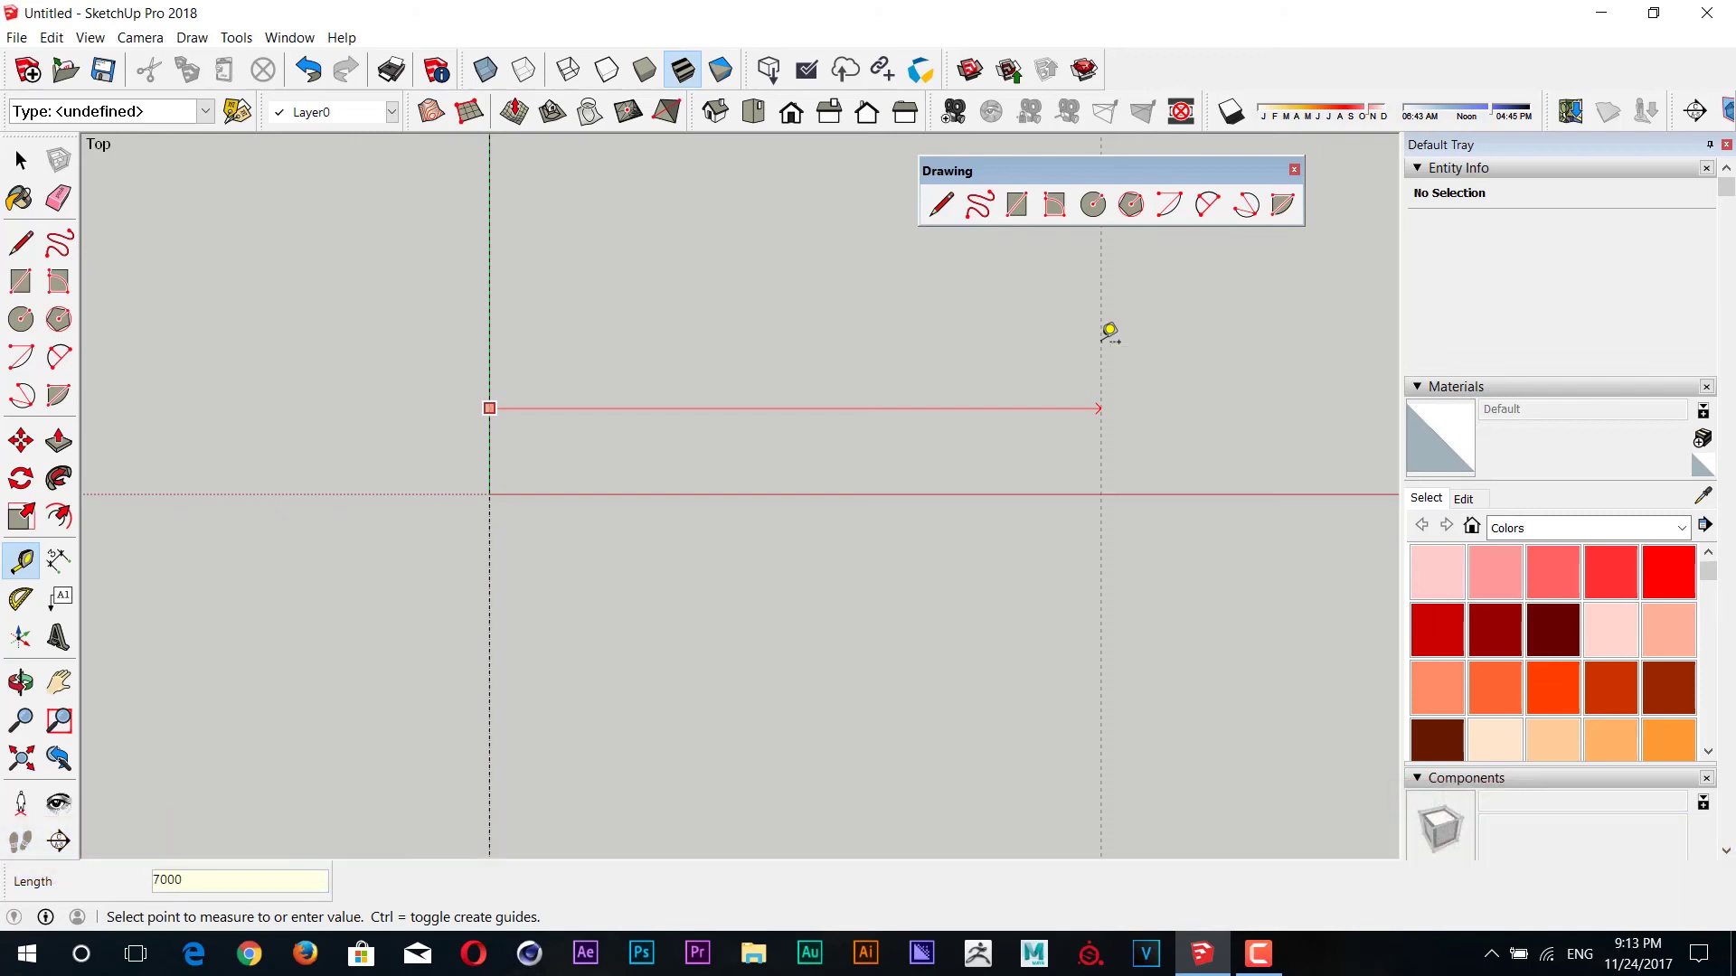
key(Return)
scroll(678, 506, up, 1)
scroll(682, 574, up, 3)
- Place a guide 10000 mm from the red axis
click(814, 492)
key(Escape)
click(901, 492)
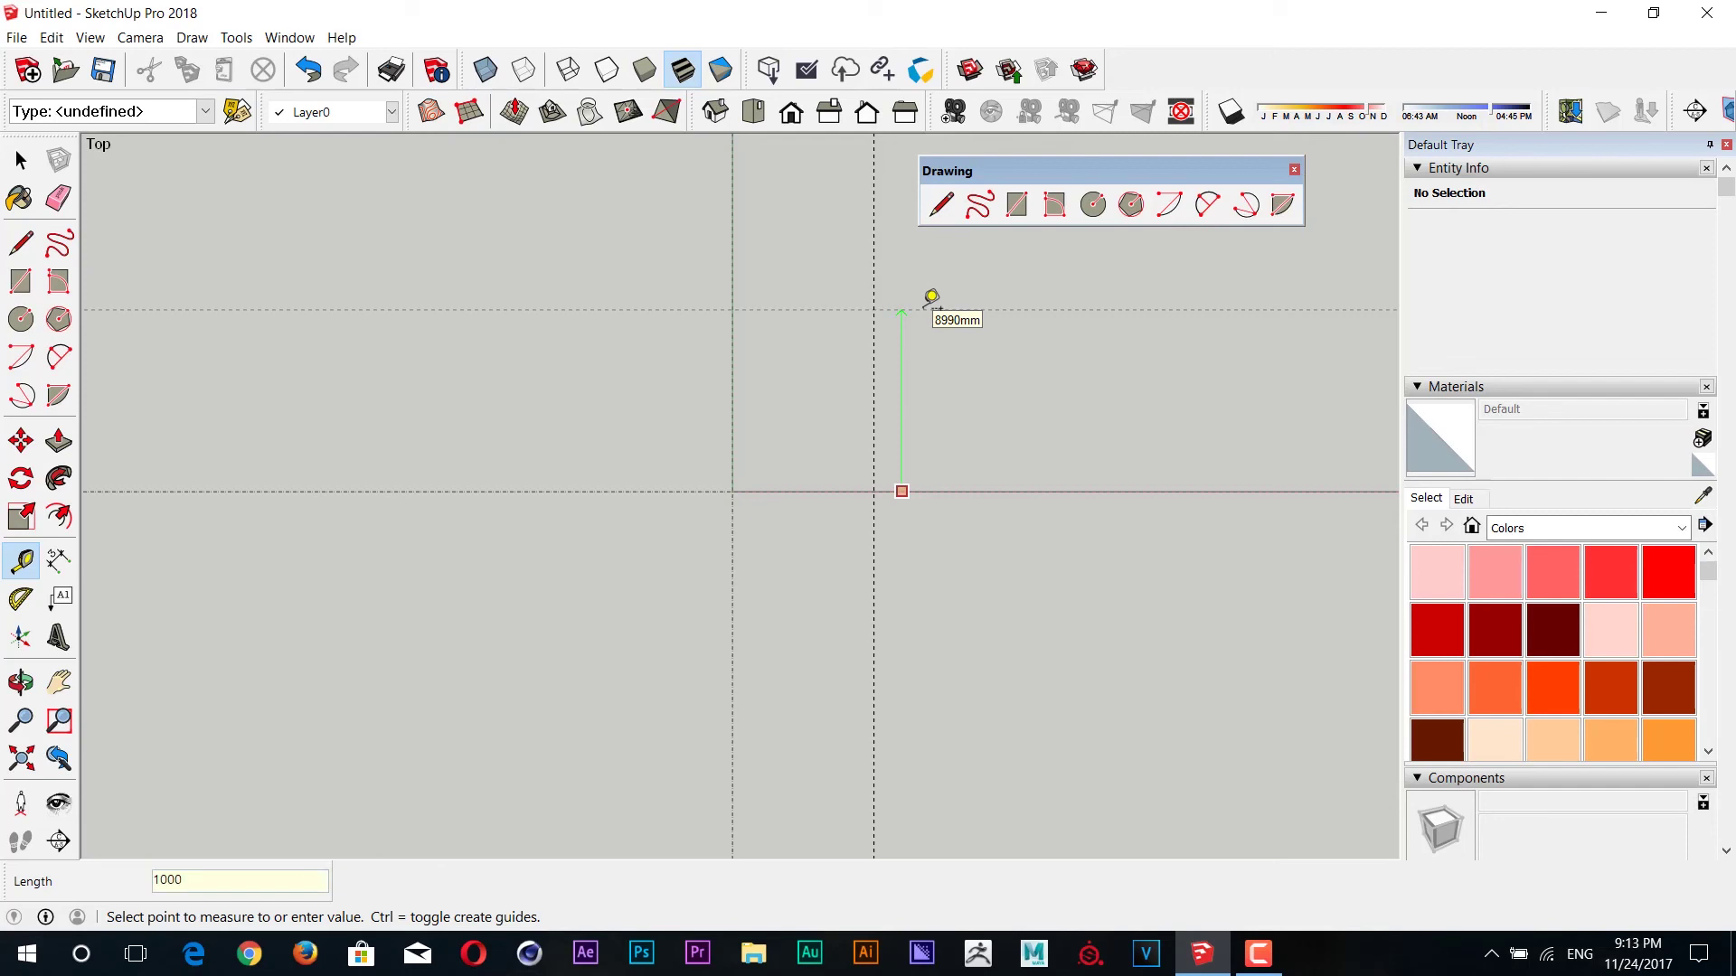
text(0)
key(Return)
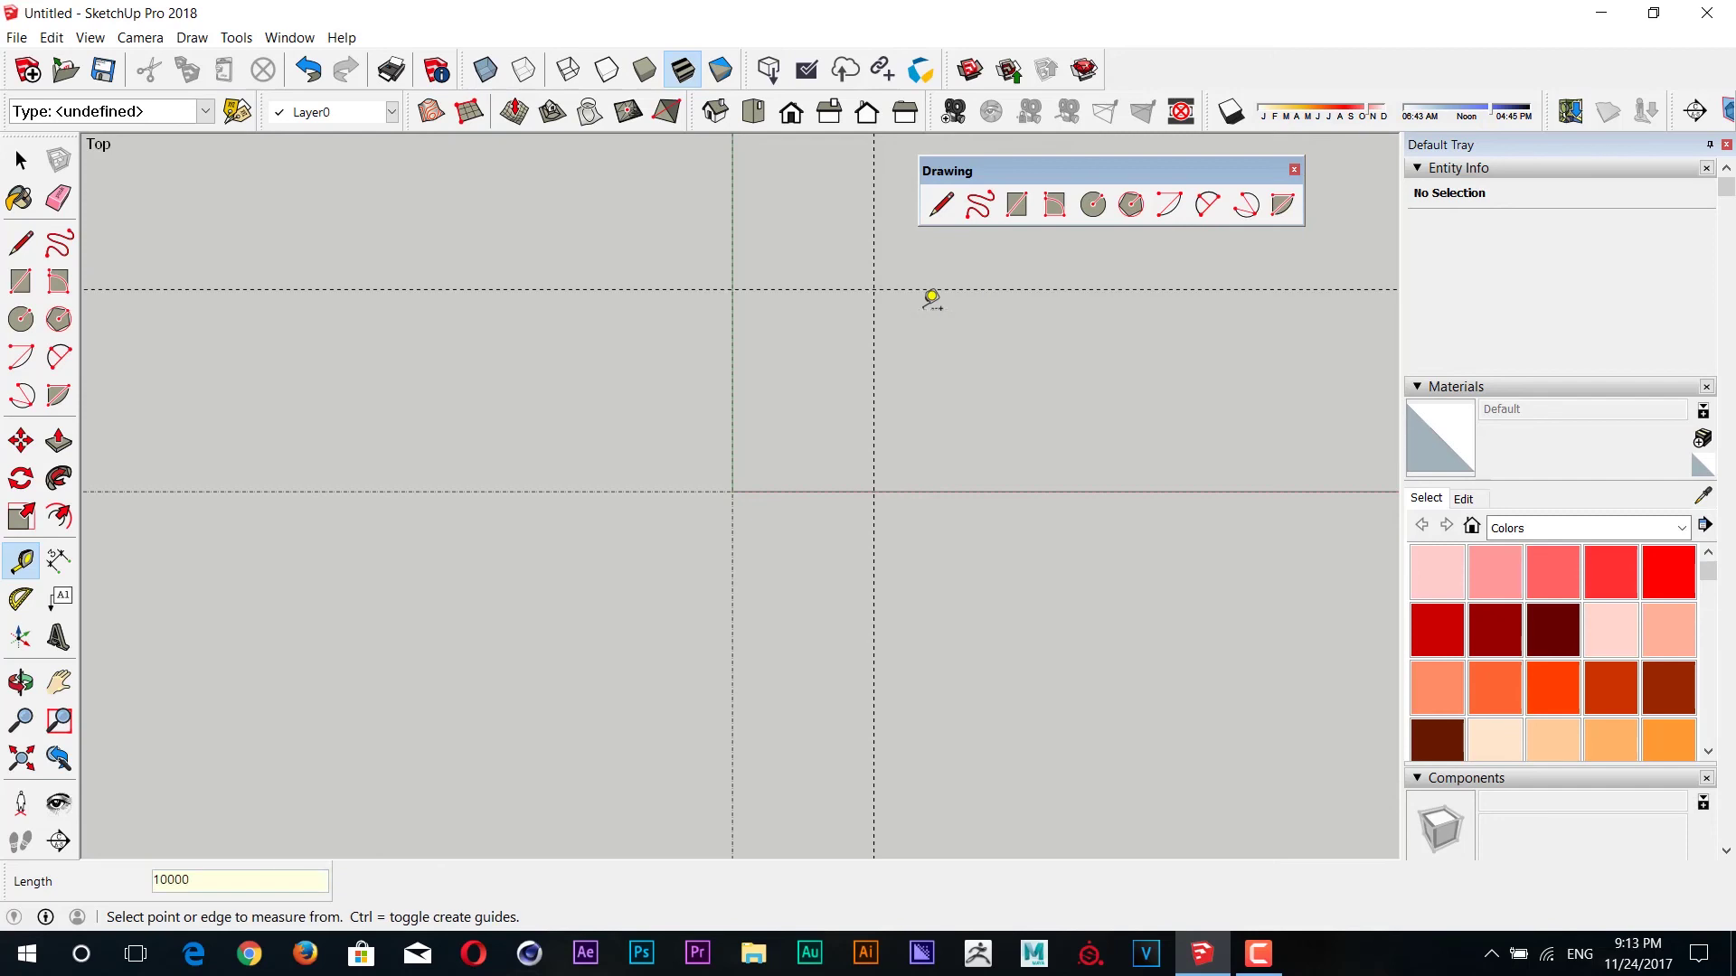
scroll(838, 365, up, 1)
scroll(767, 418, up, 1)
mouse_move(810, 461)
shift+middle_down()
mouse_move(751, 466)
mouse_move(775, 461)
shift+middle_up()
scroll(775, 461, down, 1)
- Add guides 5000 mm below the top guide and 3000 mm right of the middle vertical guide
click(915, 283)
text(5000)
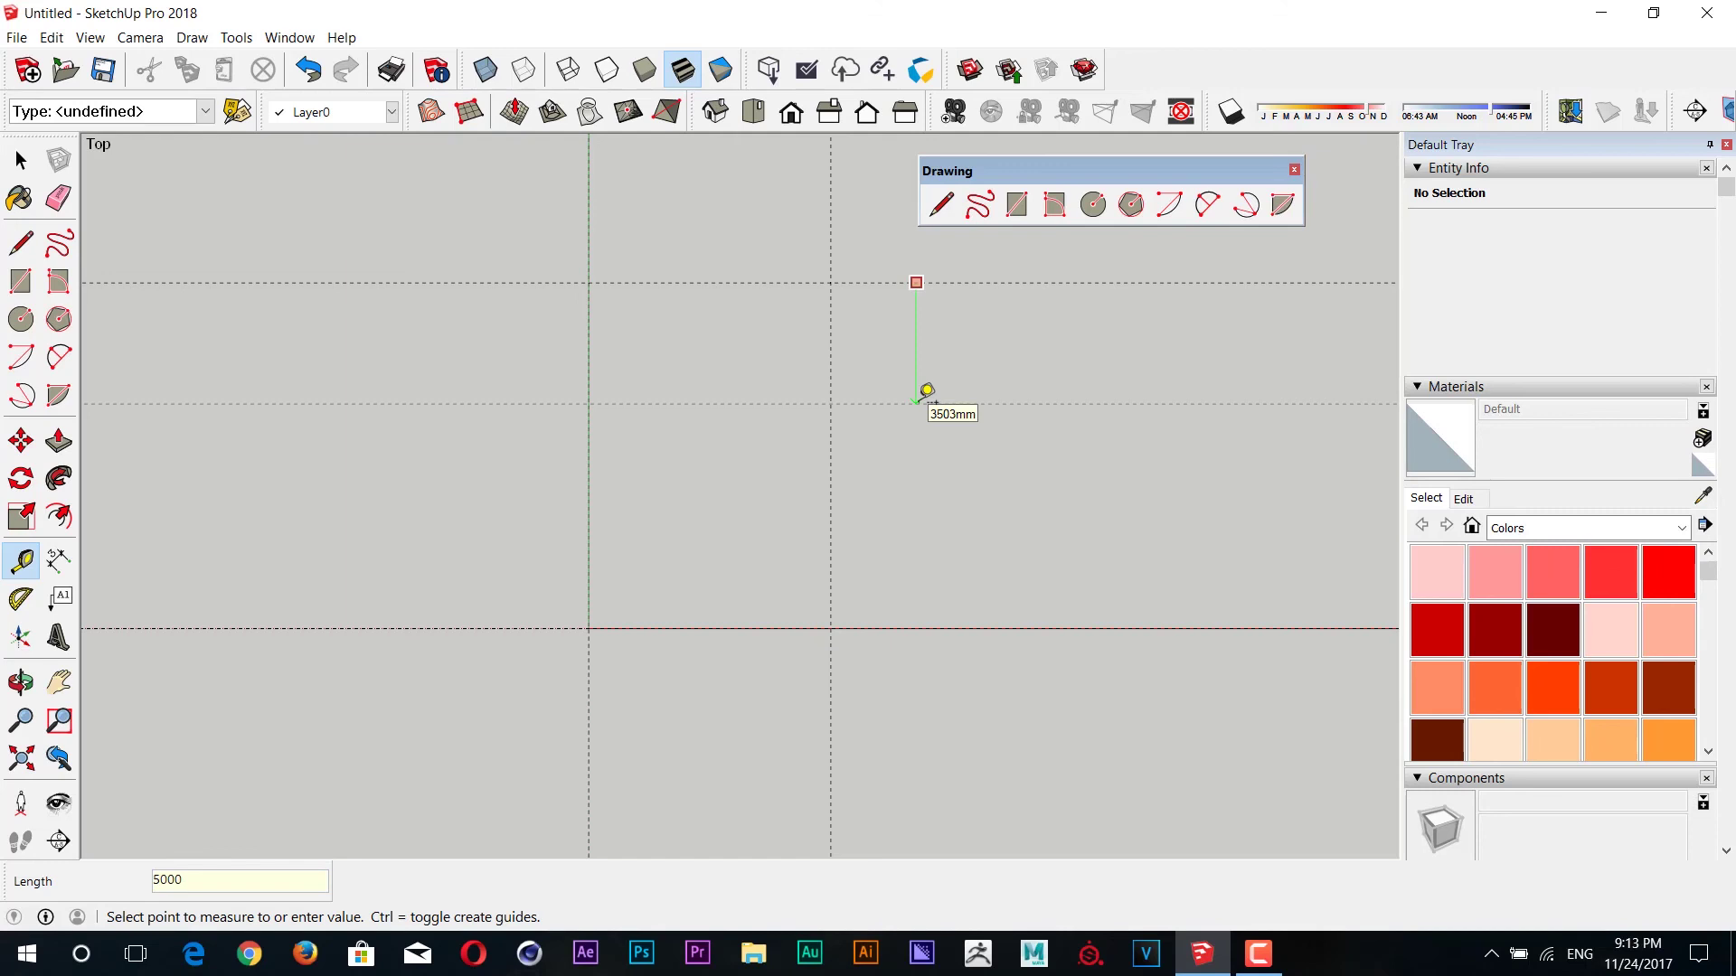
key(Return)
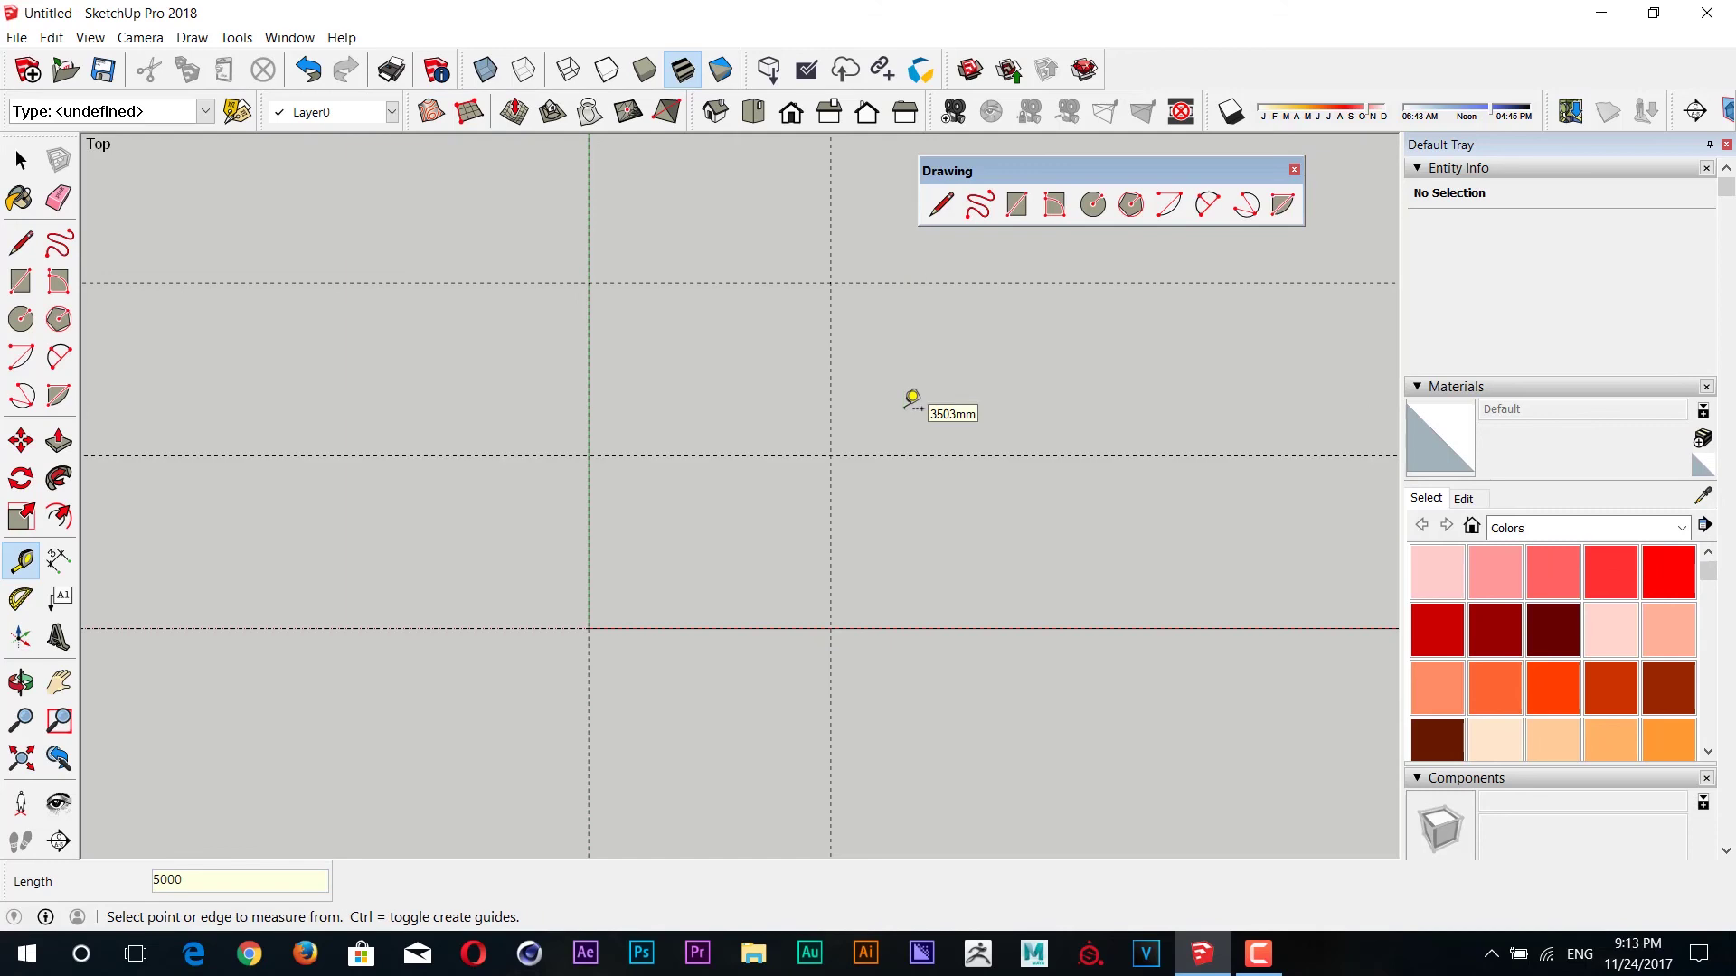
shift+middle_drag(851, 452, 821, 484)
click(799, 418)
text(3000)
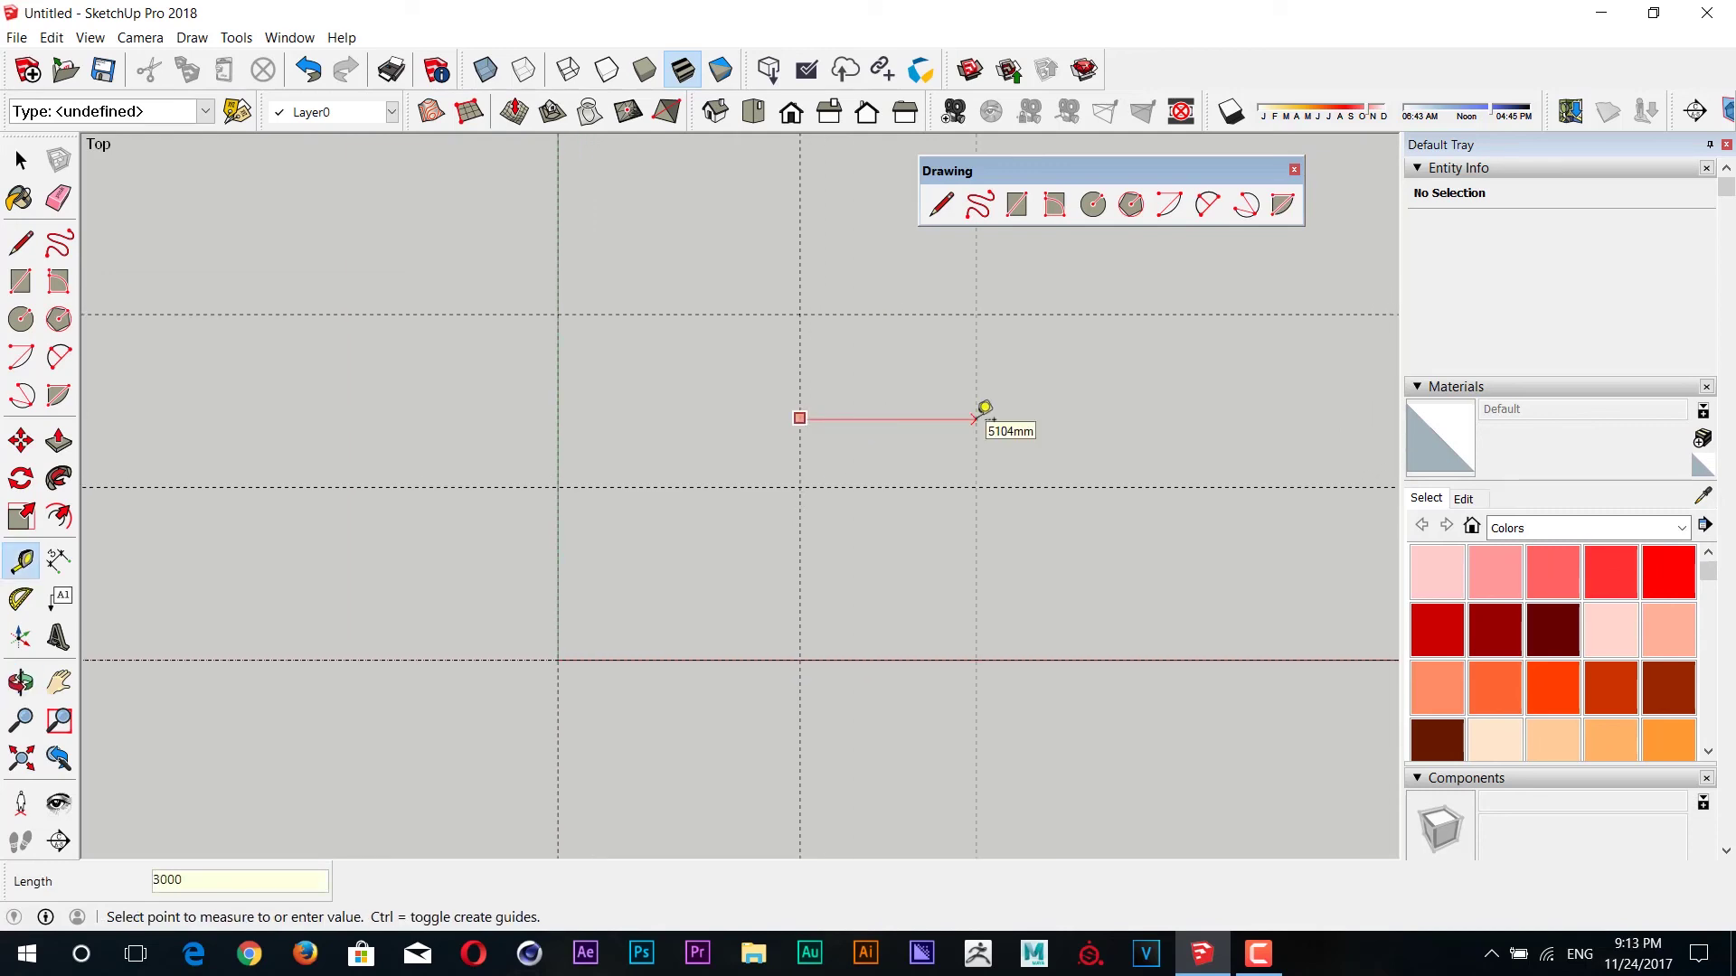
key(Return)
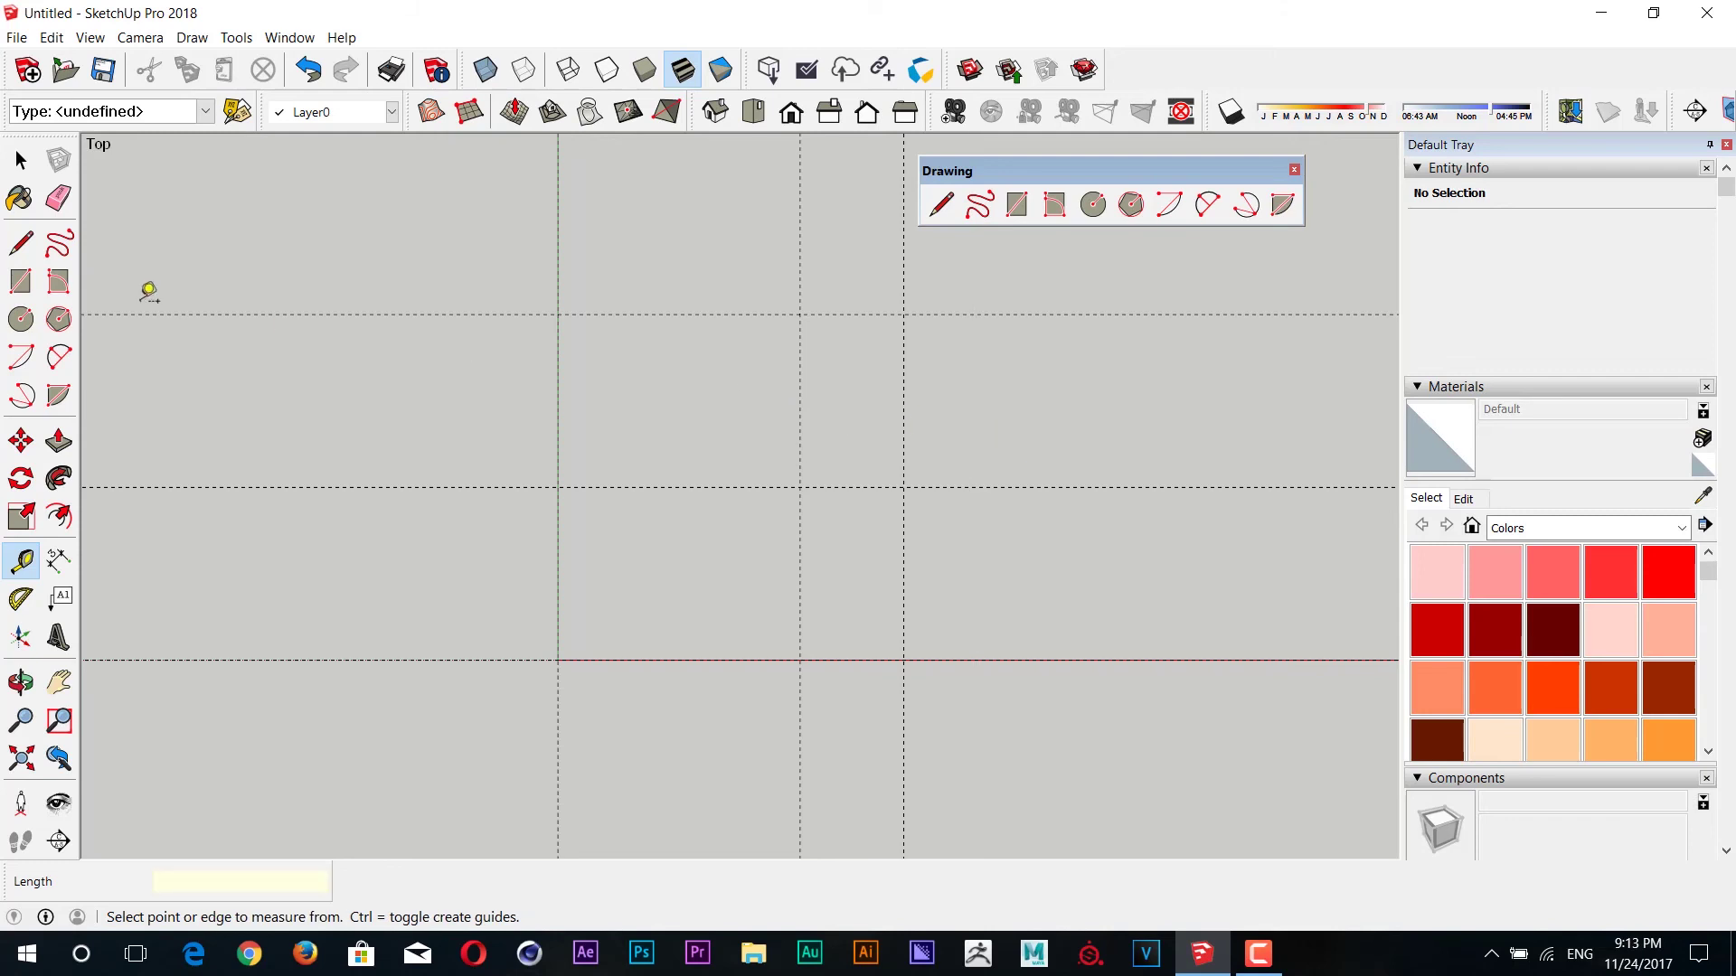
- Trace the L-shaped outline along the guides to close a floor face
click(20, 243)
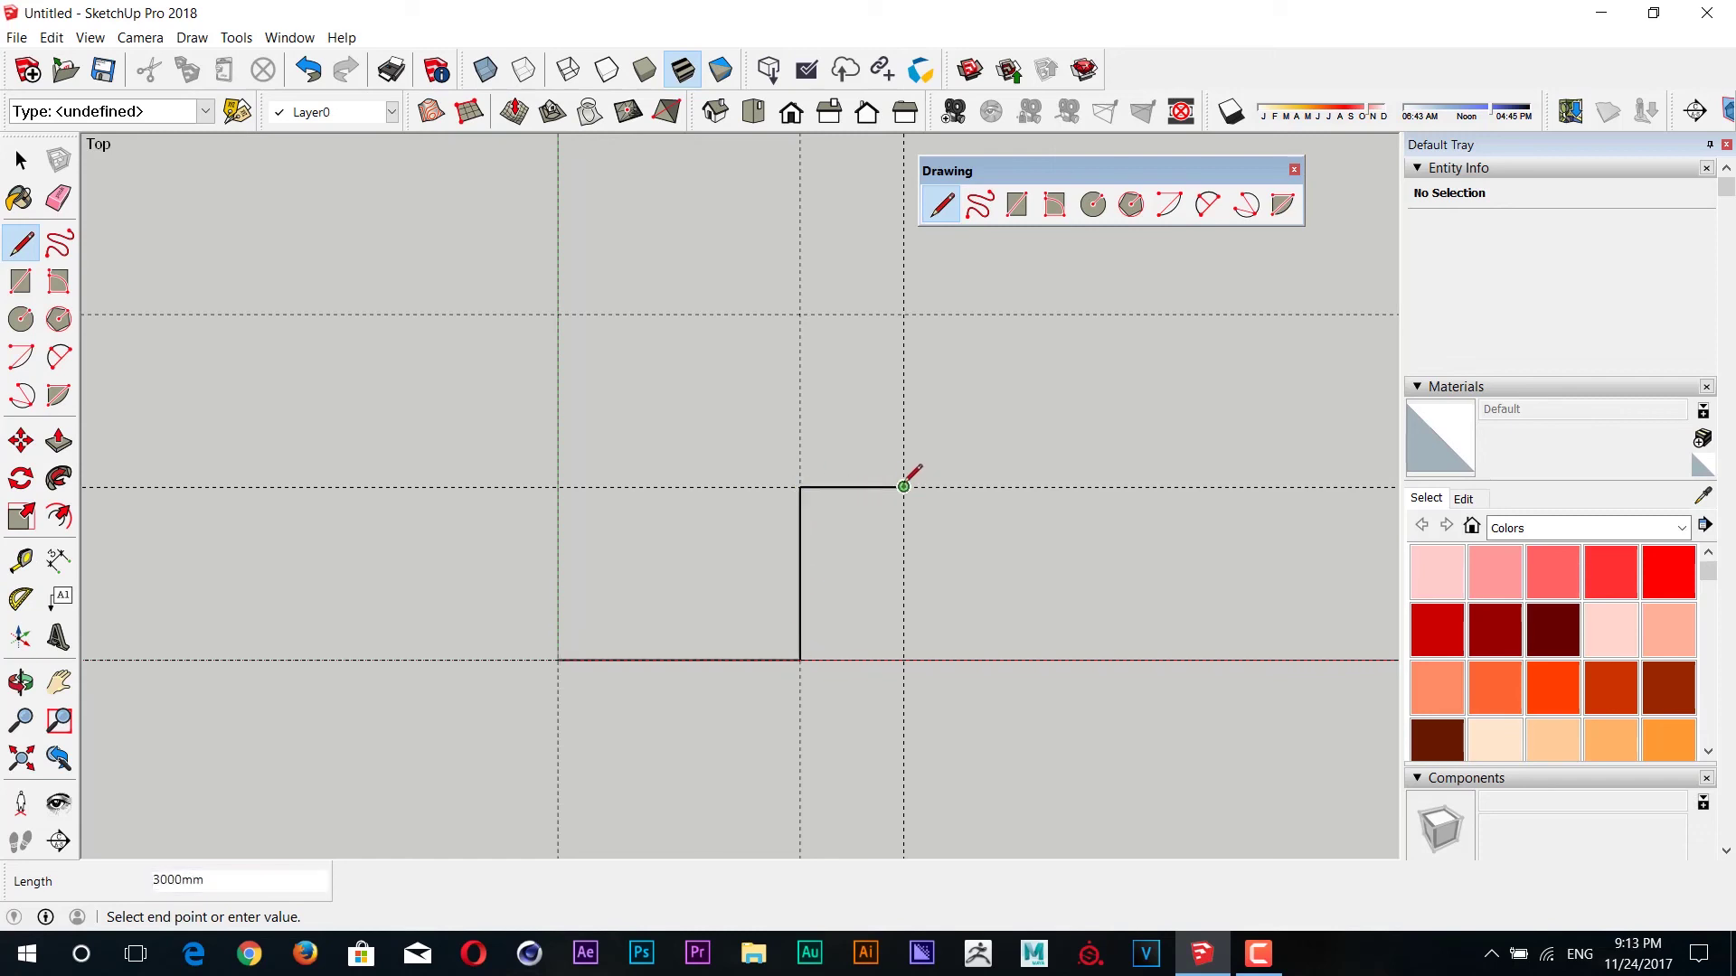
click(558, 313)
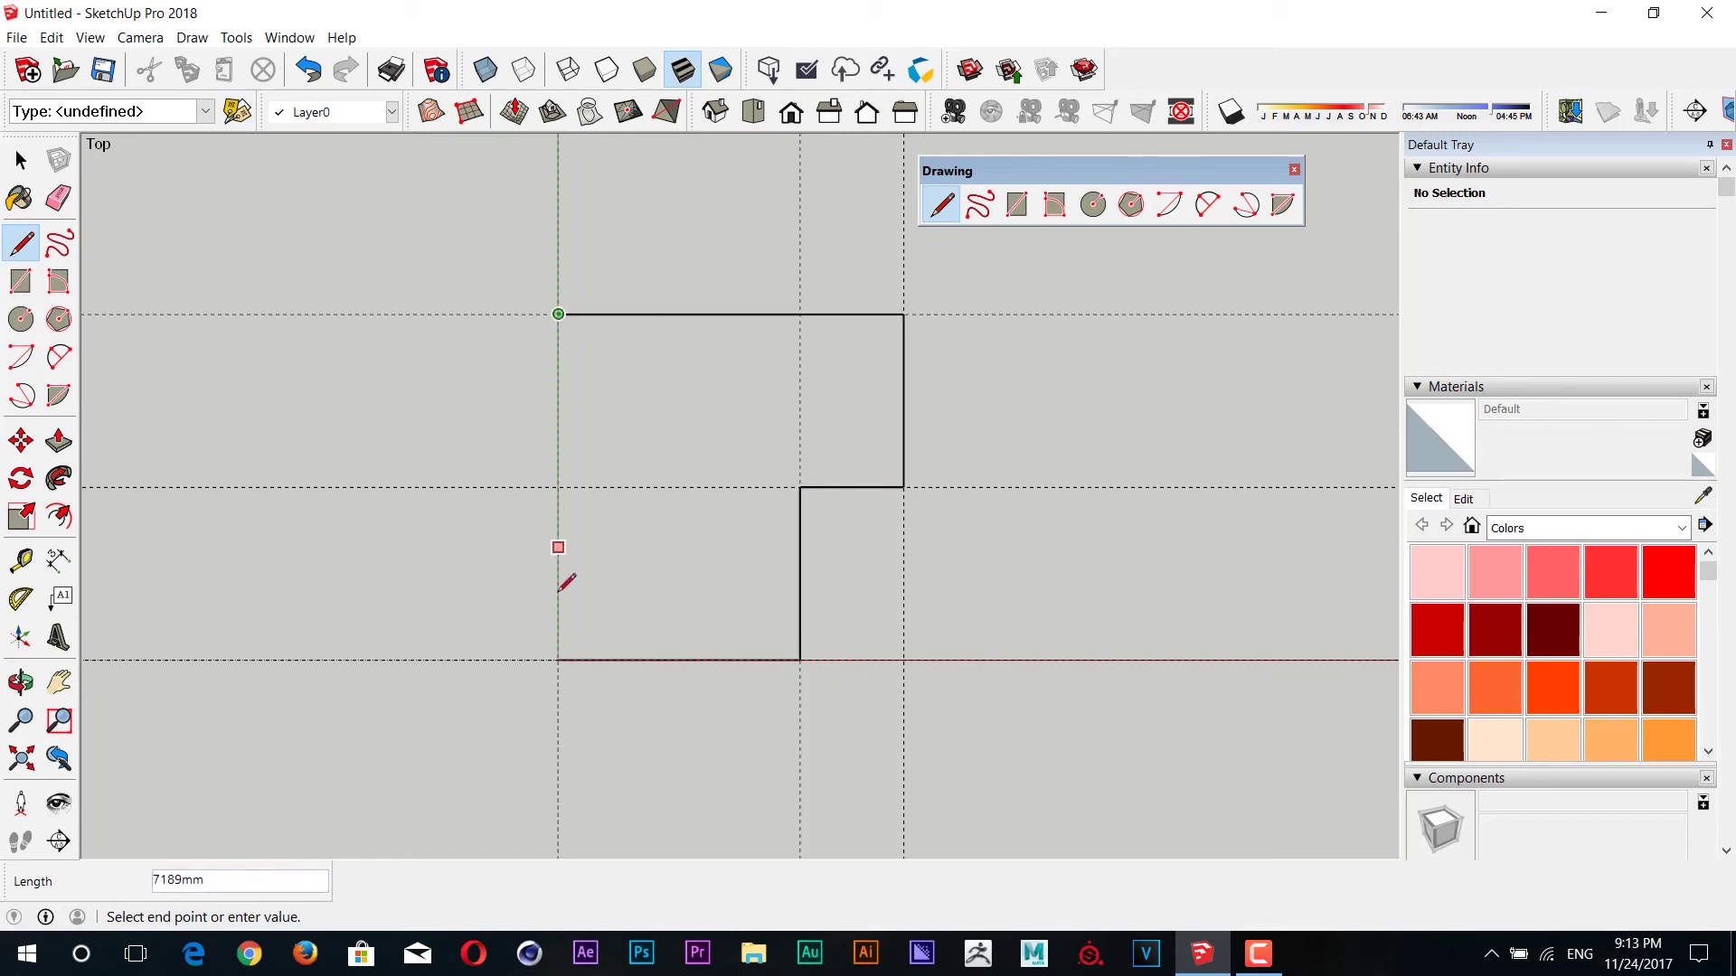
click(559, 652)
key(space)
shift+middle_drag(690, 509, 736, 484)
scroll(698, 511, up, 2)
shift+middle_drag(659, 528, 605, 546)
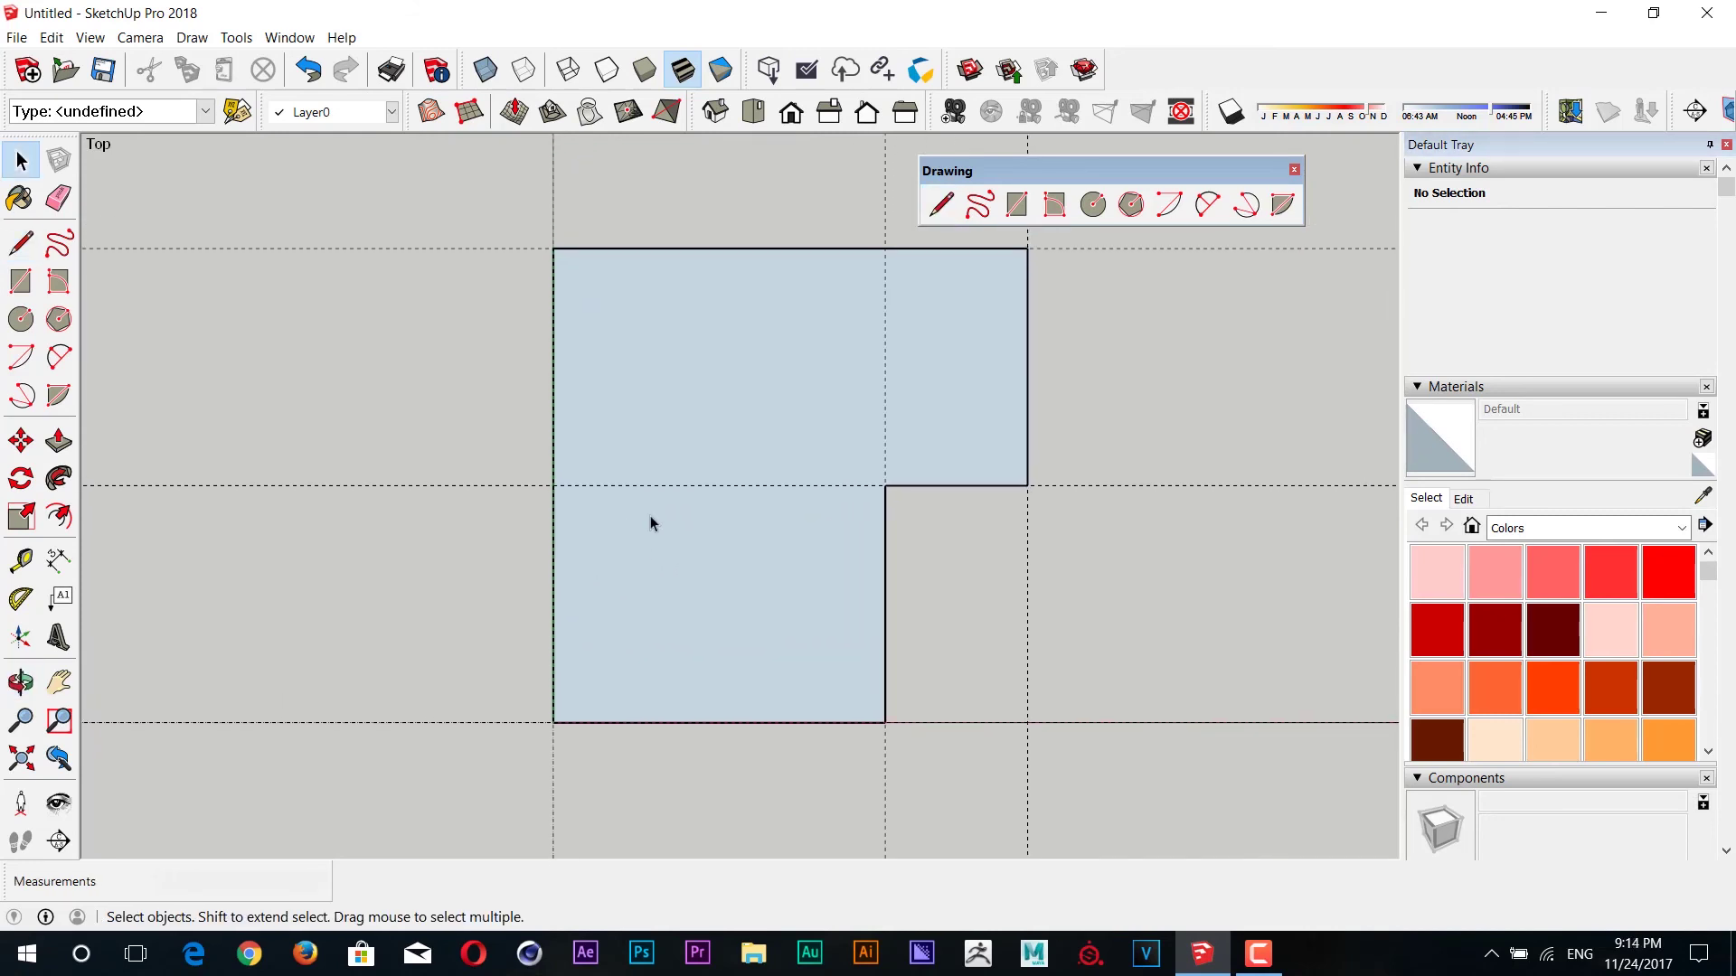
- Offset the floor face's edges inward to start the wall outline
key(f)
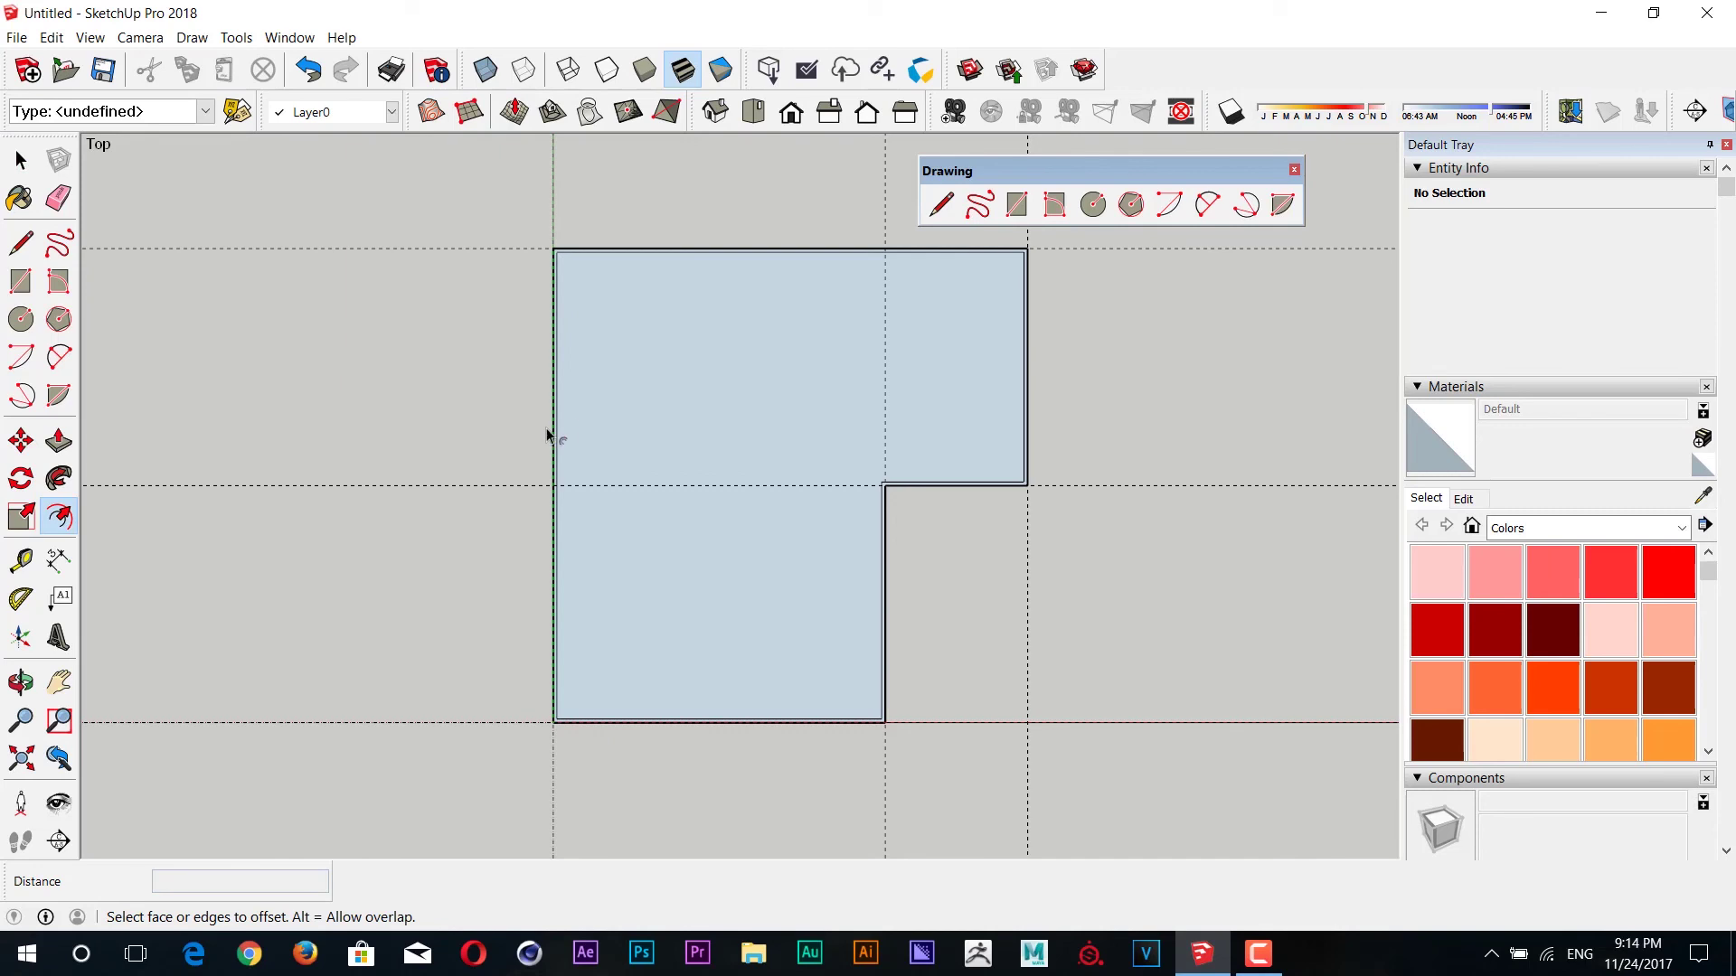
click(552, 404)
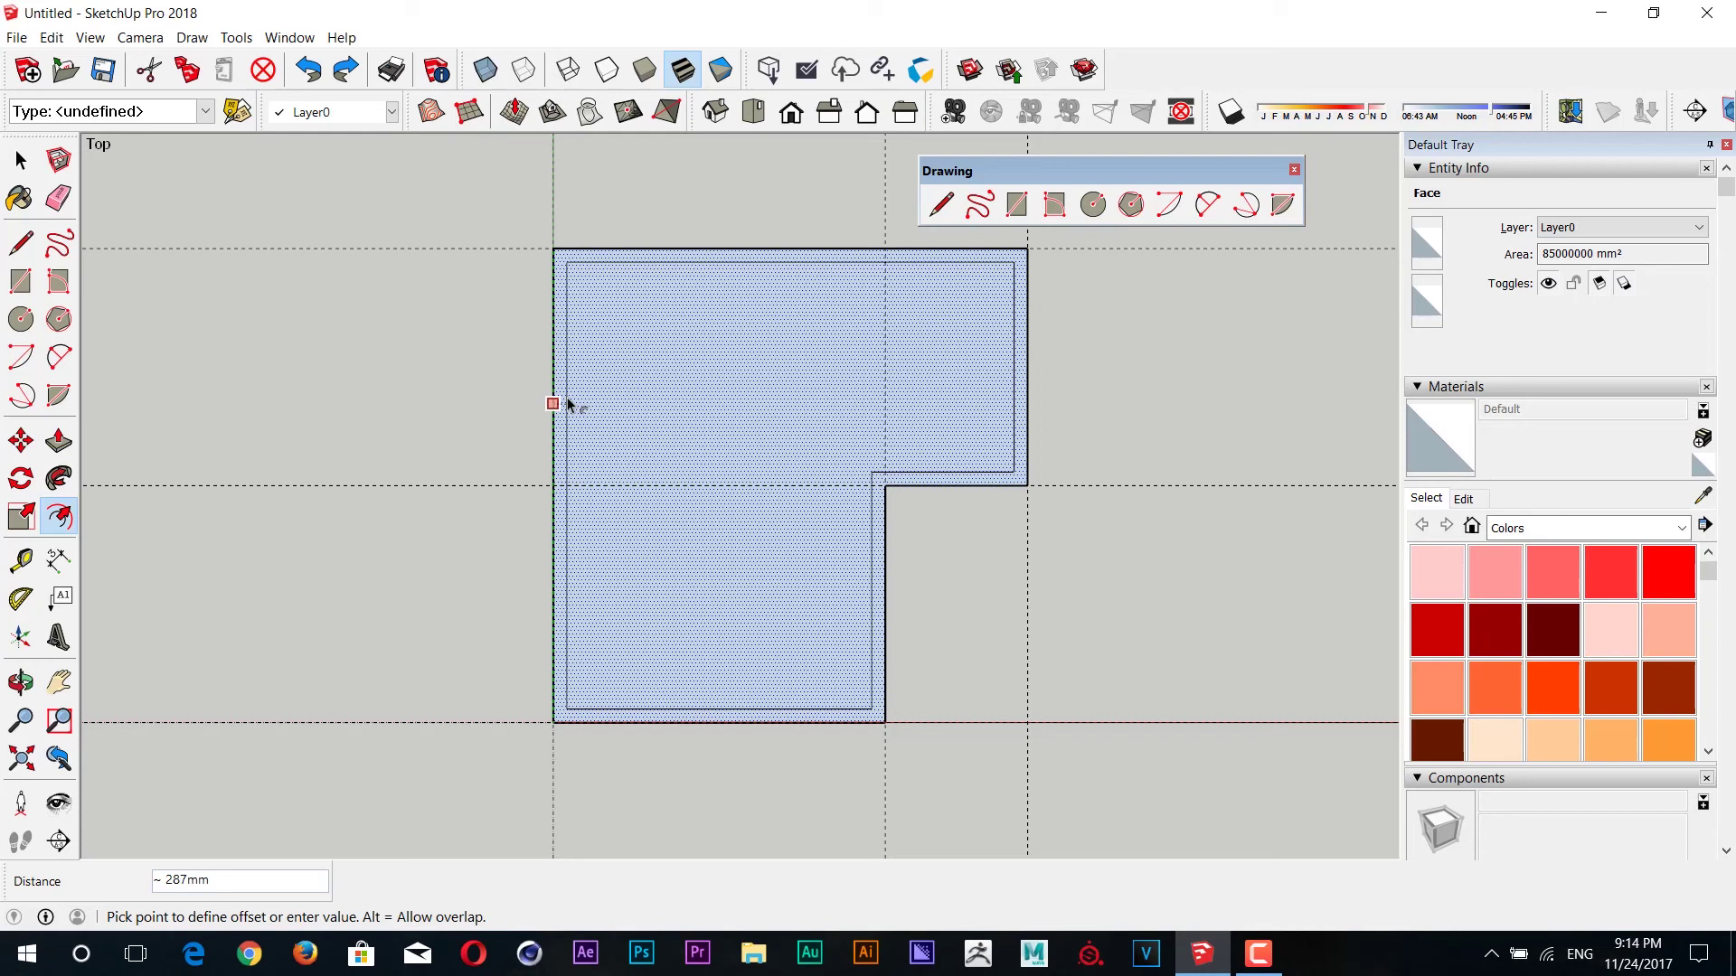
key(Return)
scroll(558, 389, up, 2)
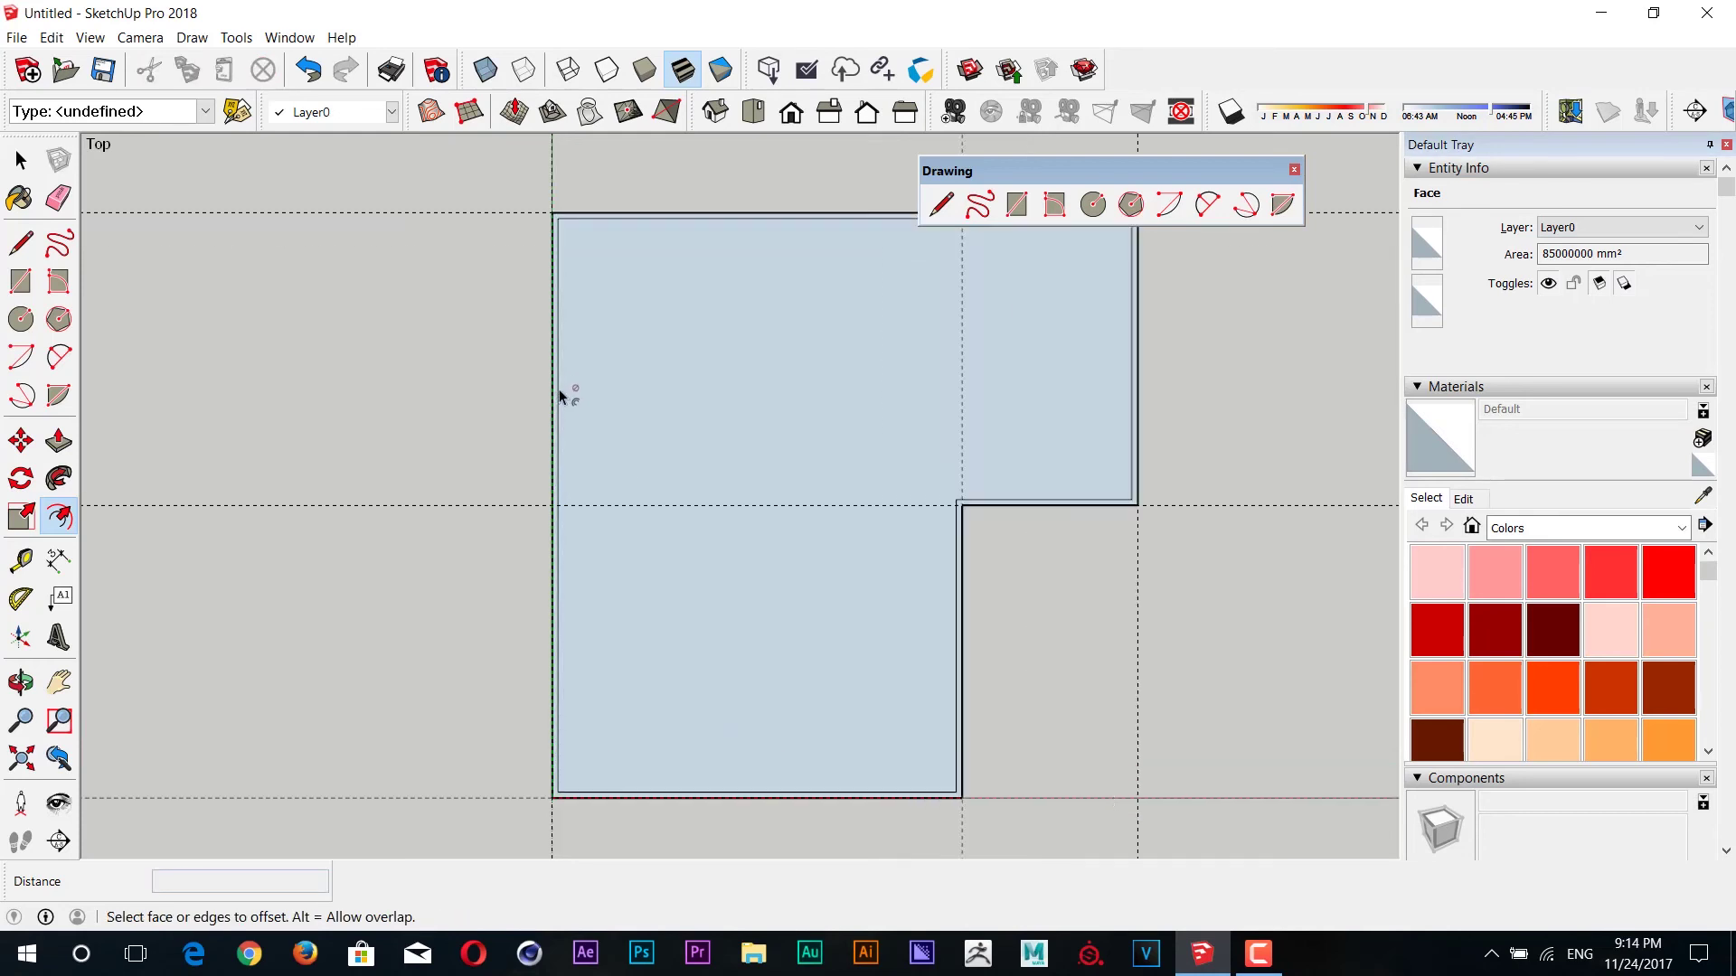
scroll(543, 375, up, 2)
scroll(553, 367, up, 2)
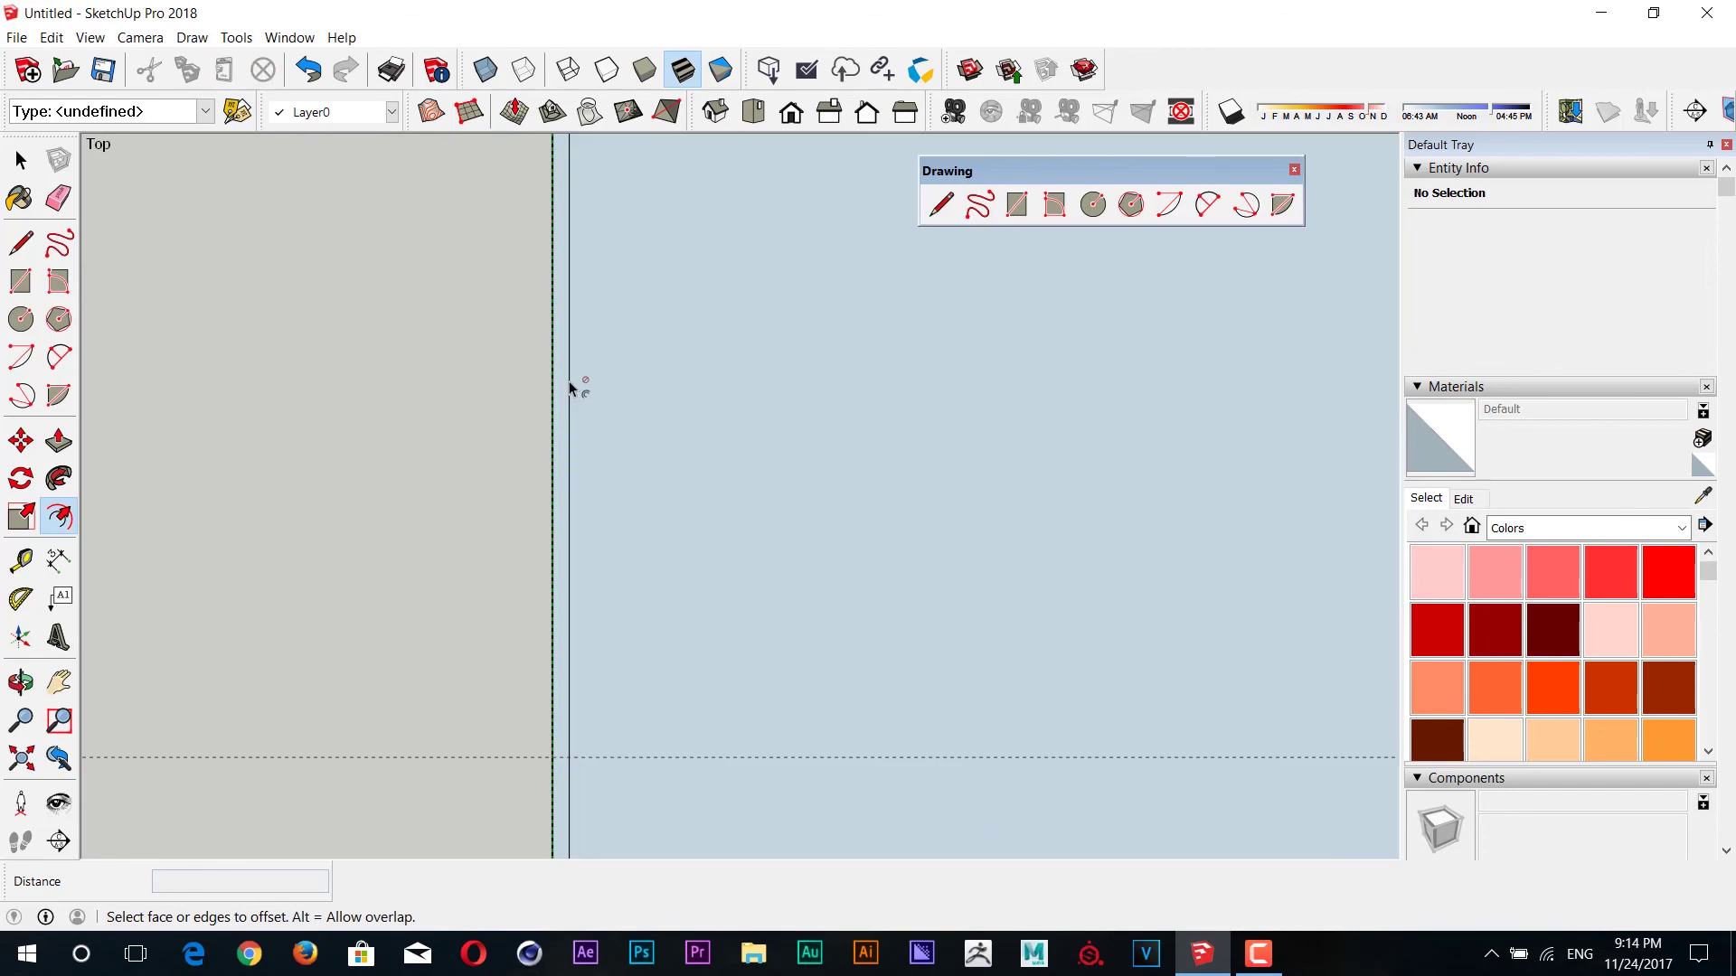
- Add further inward offsets along the face edges at typed distances
click(553, 389)
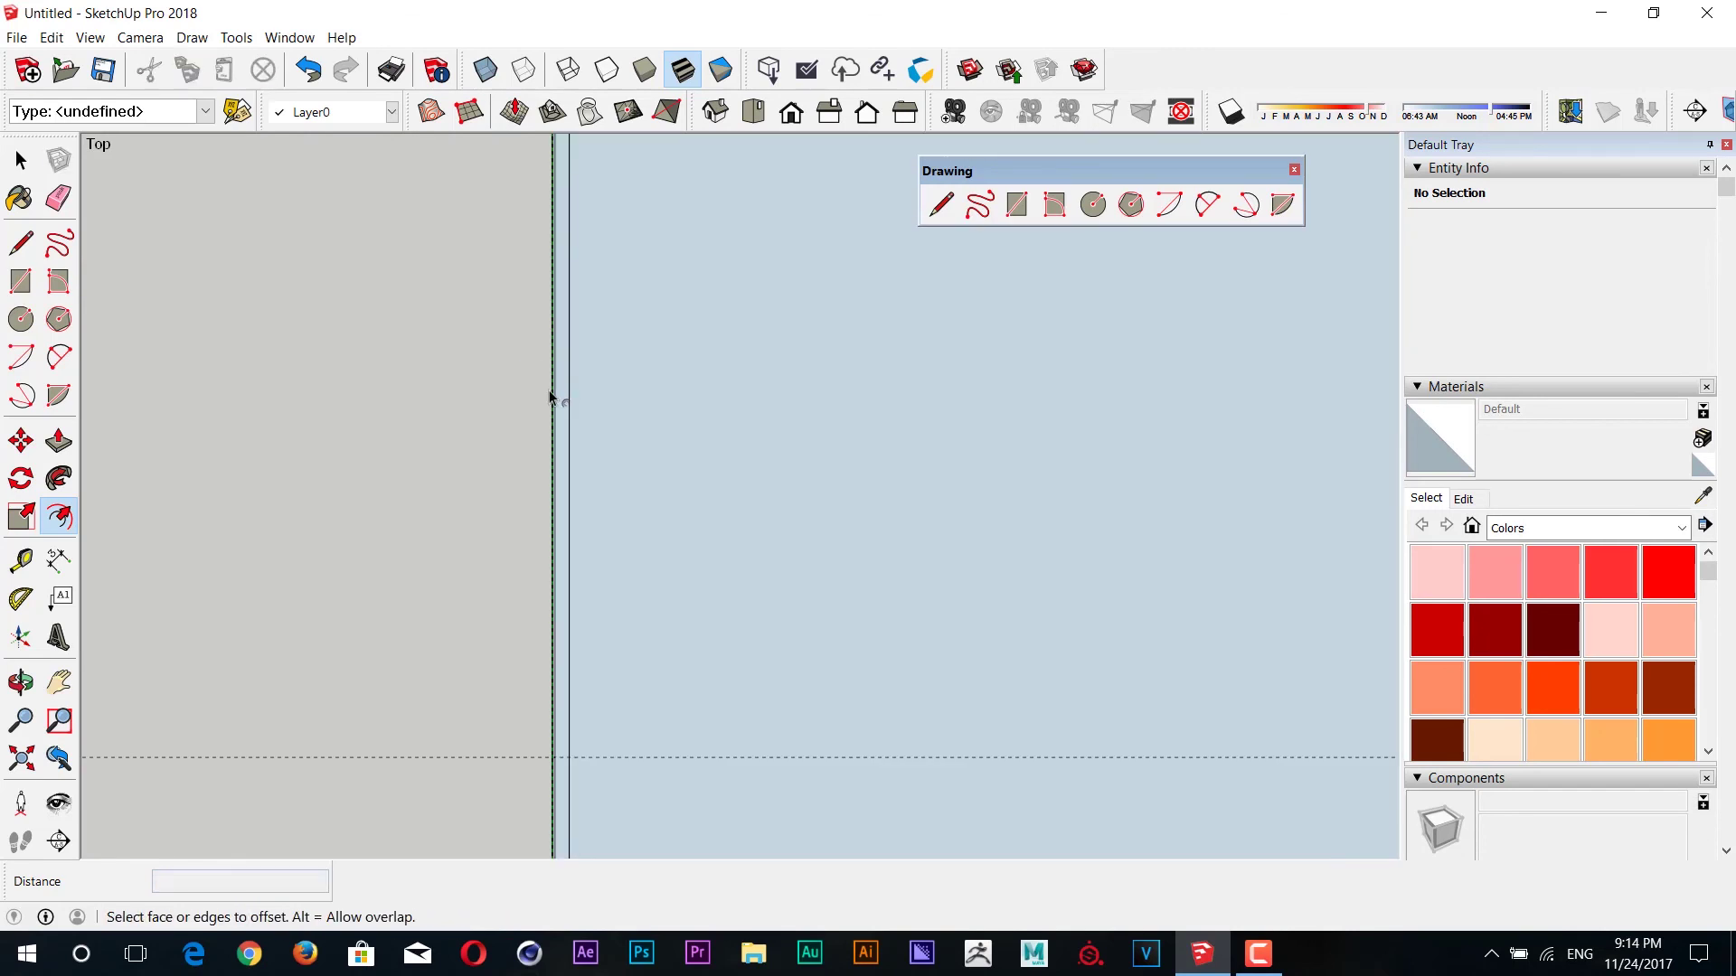
click(571, 382)
key(Escape)
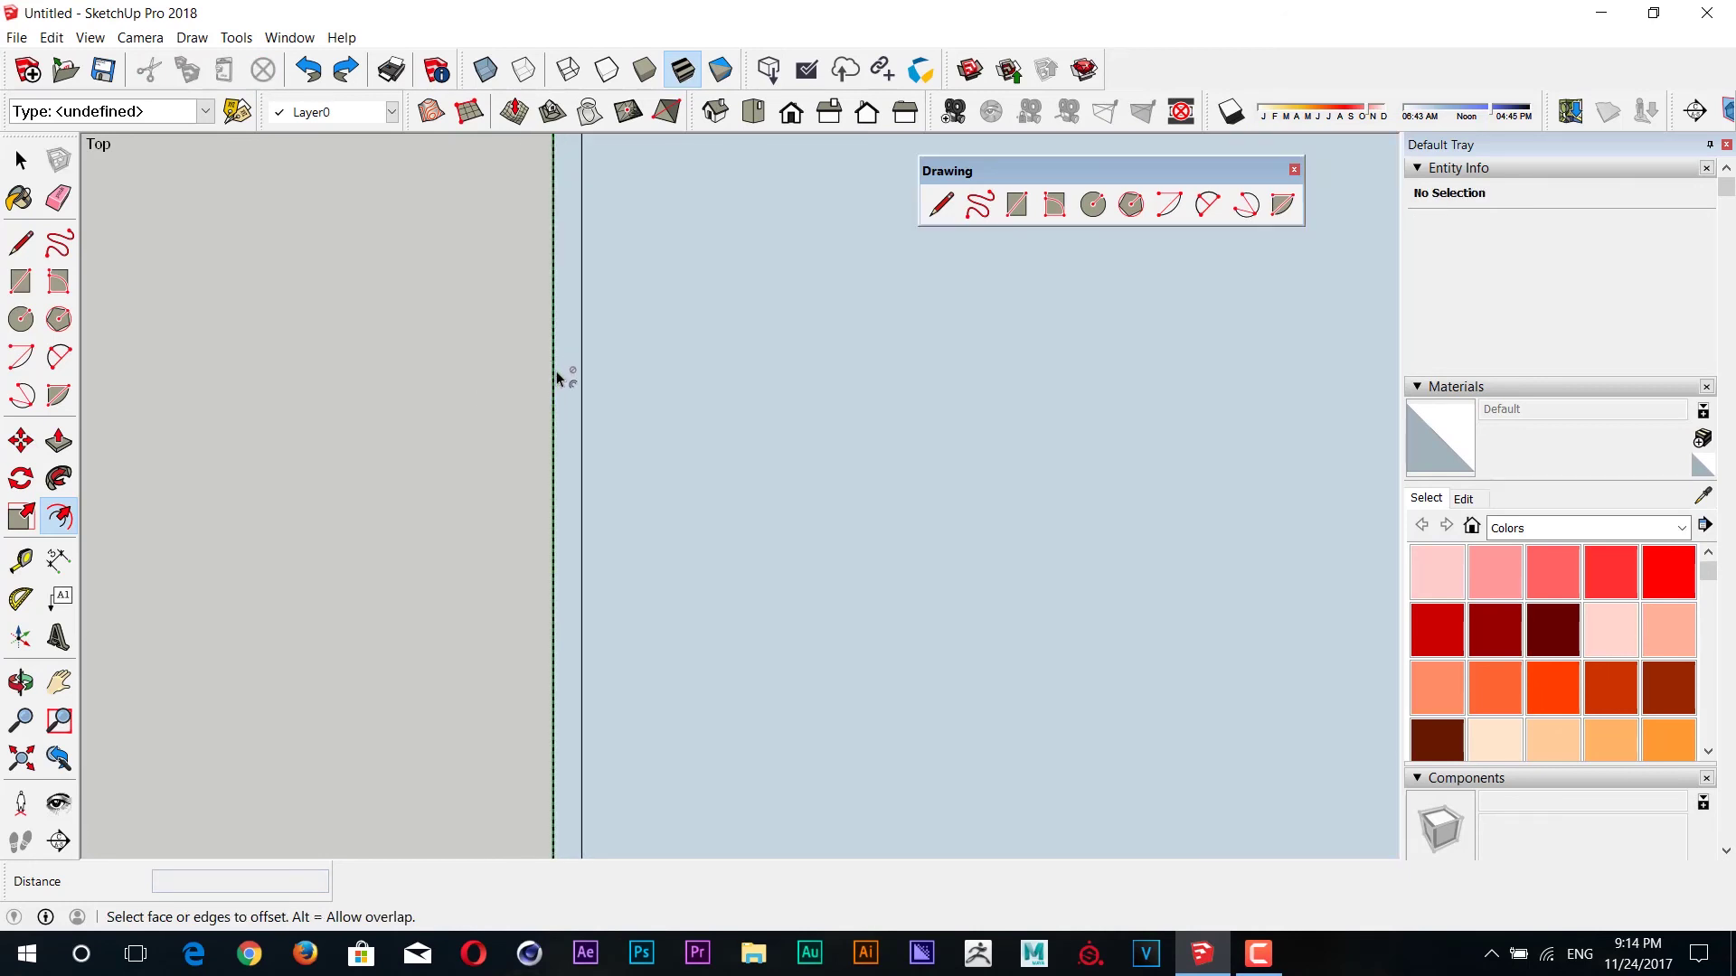
click(545, 373)
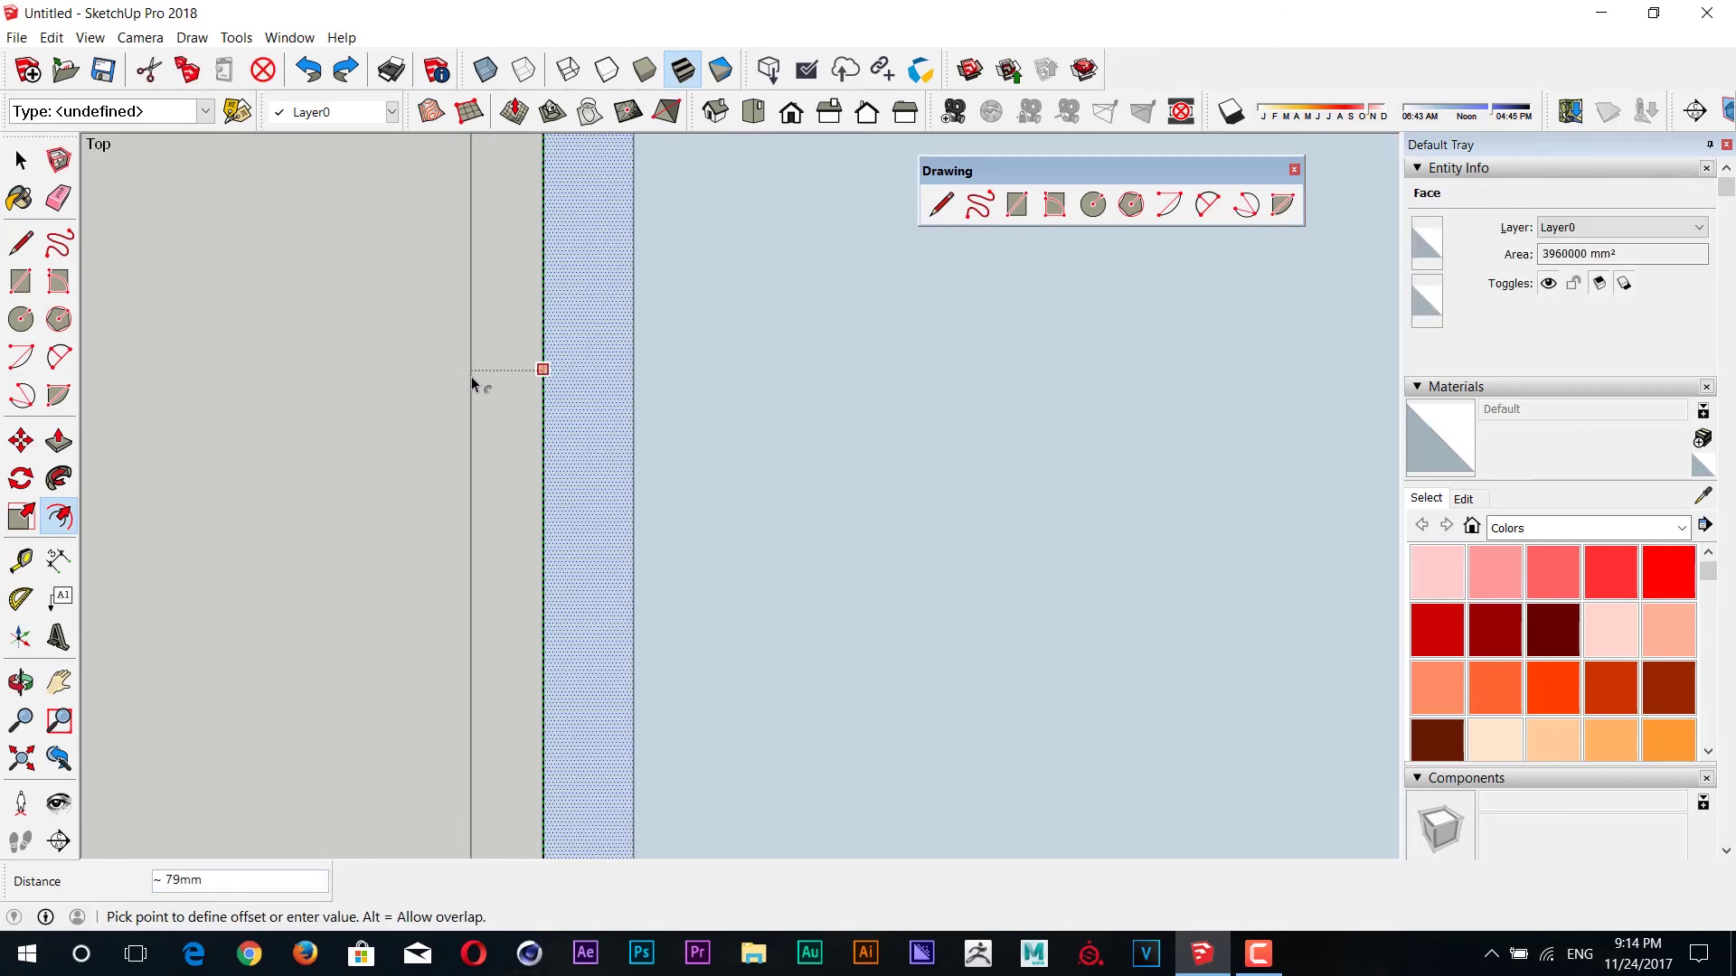
text(00)
key(Return)
click(523, 402)
- Erase the extra offset line and frame the whole outline around the notch corner
key(e)
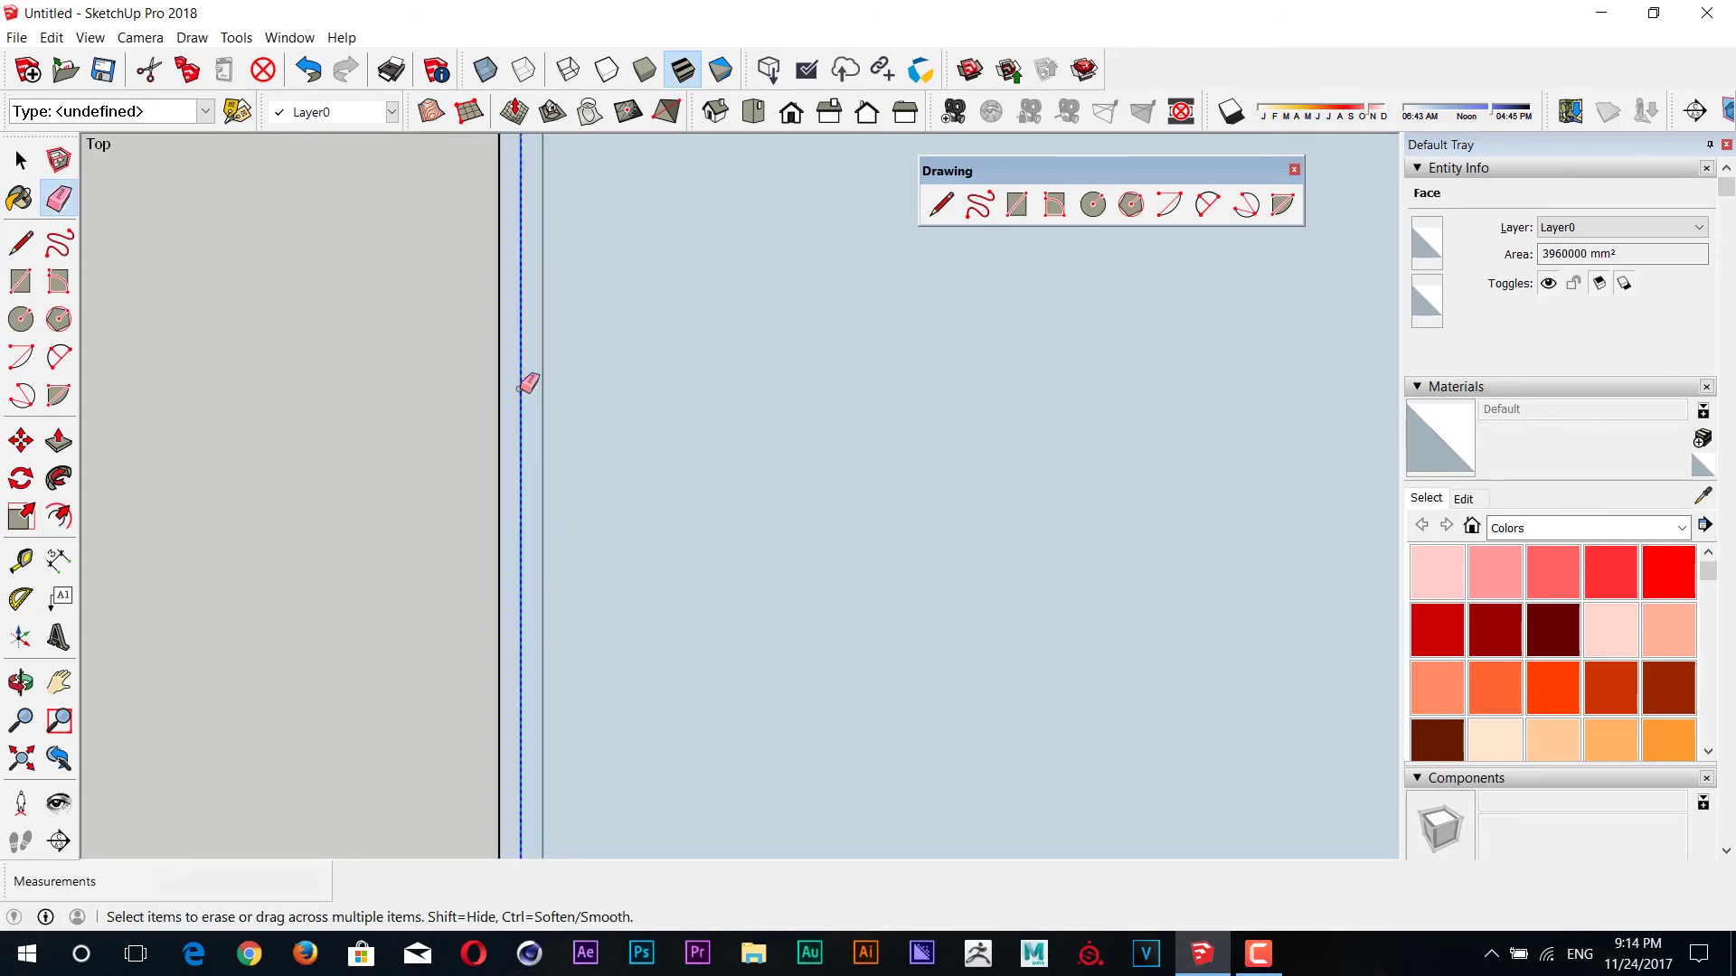
click(536, 366)
shift+middle_drag(539, 352, 495, 544)
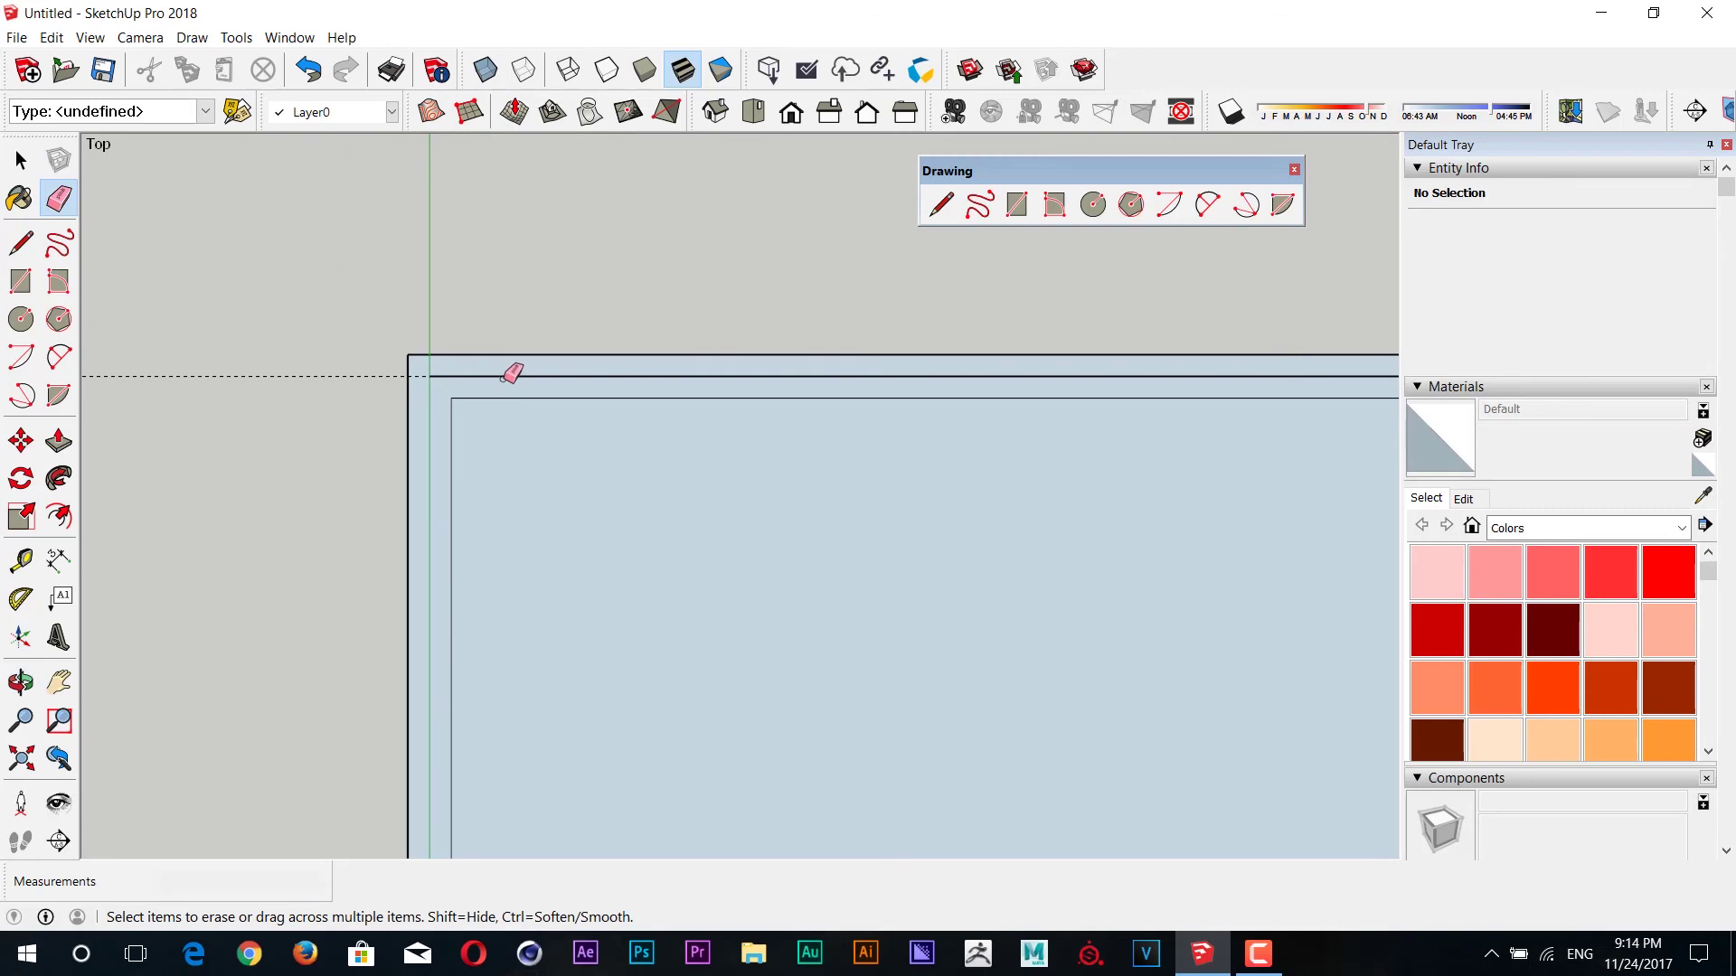
scroll(923, 399, down, 1)
shift+middle_drag(923, 399, 372, 415)
scroll(372, 415, down, 1)
shift+middle_drag(1070, 450, 1026, 450)
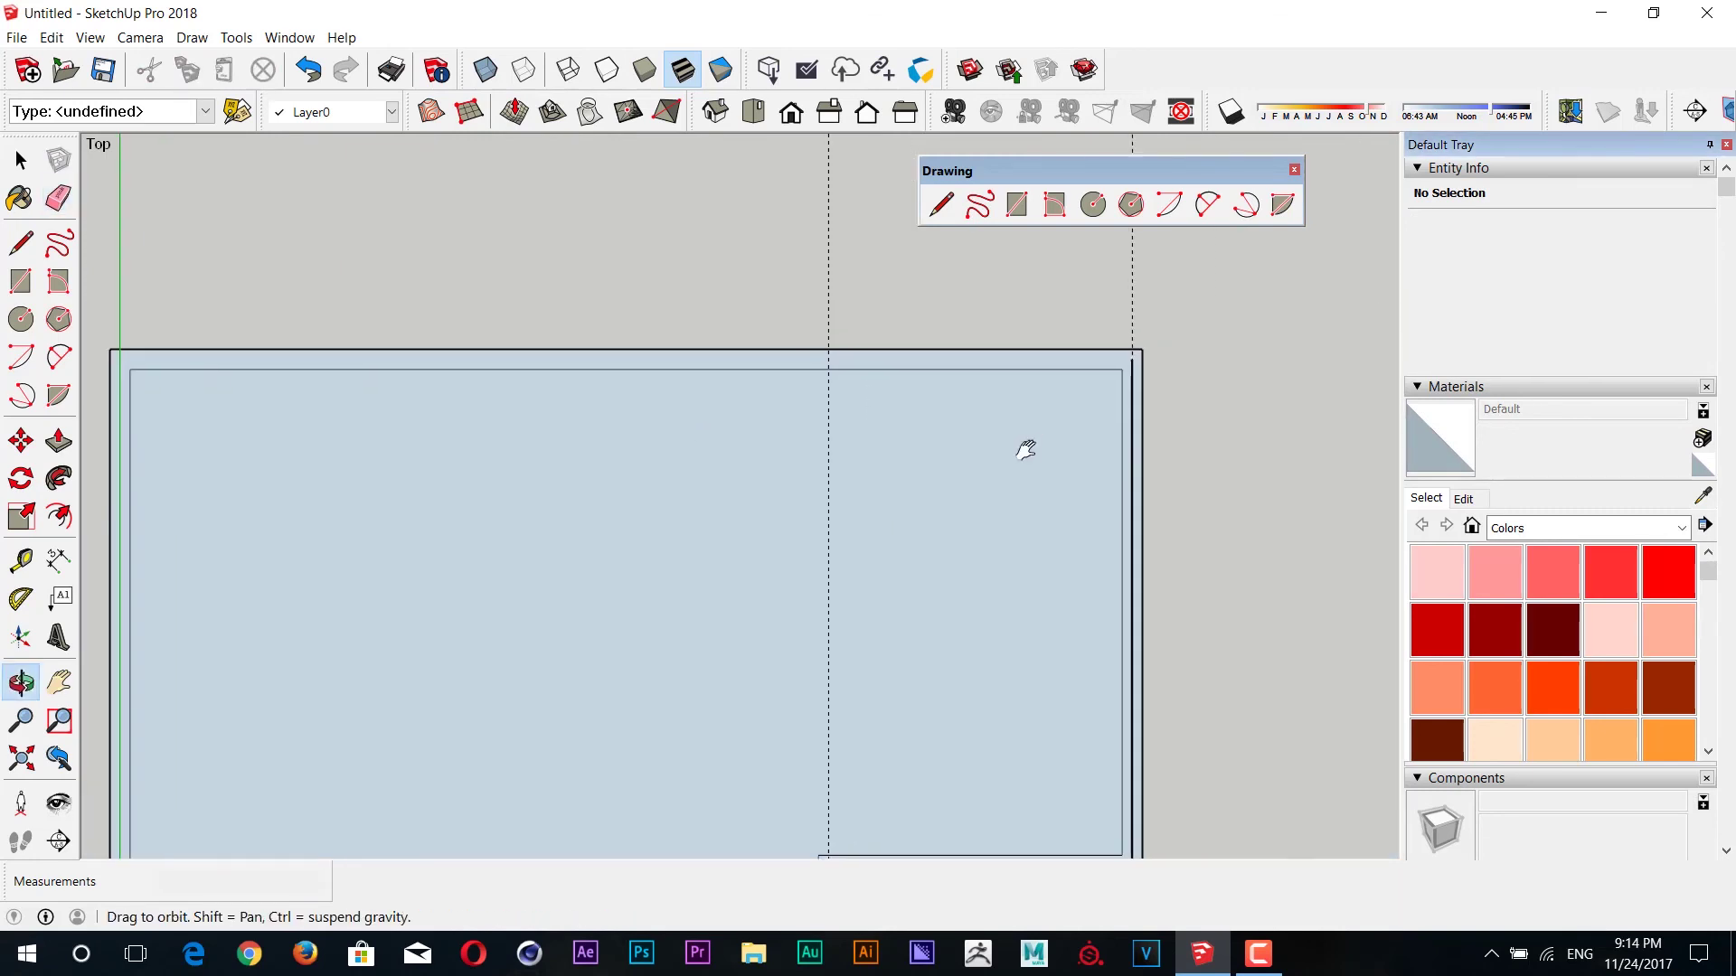
scroll(1134, 357, up, 2)
scroll(1129, 349, down, 3)
scroll(1065, 446, down, 2)
scroll(907, 468, up, 2)
scroll(924, 456, up, 2)
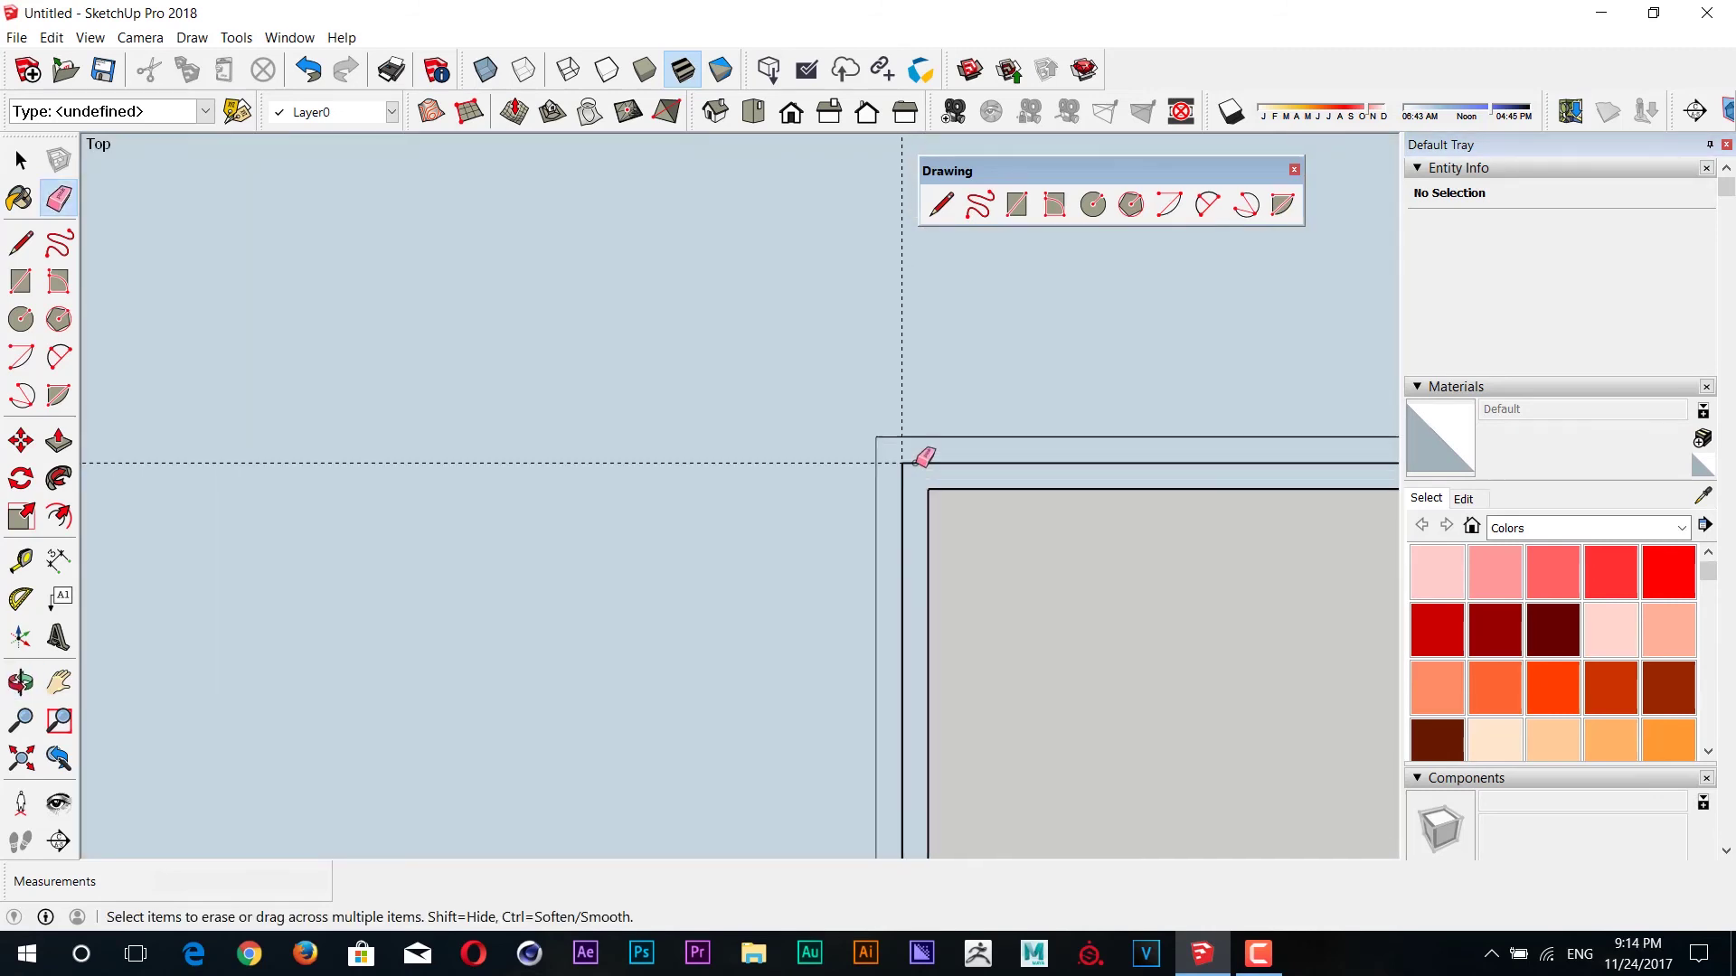
scroll(922, 456, down, 2)
scroll(926, 452, down, 1)
shift+middle_drag(930, 449, 970, 437)
scroll(994, 644, up, 2)
scroll(1038, 561, down, 1)
scroll(899, 484, down, 2)
scroll(899, 484, up, 2)
scroll(857, 566, down, 2)
scroll(868, 569, up, 1)
scroll(897, 591, down, 1)
scroll(922, 578, up, 2)
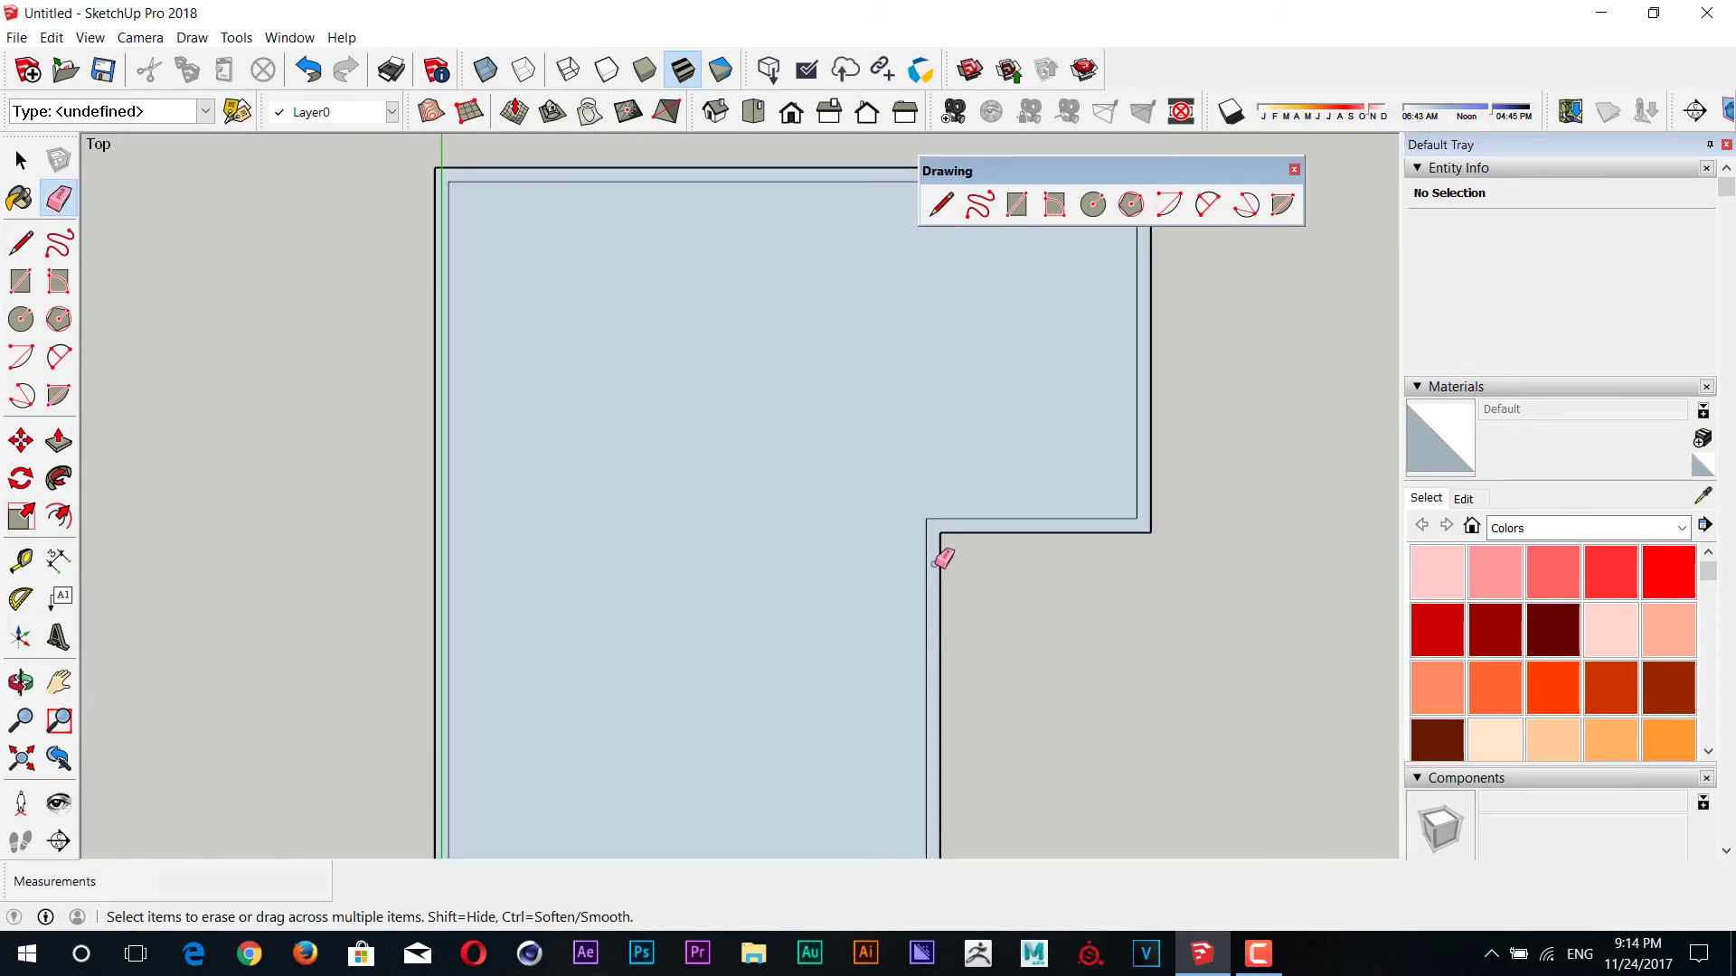
- Draw a dividing line from the notch corner to the top inner edge
key(l)
scroll(926, 517, down, 1)
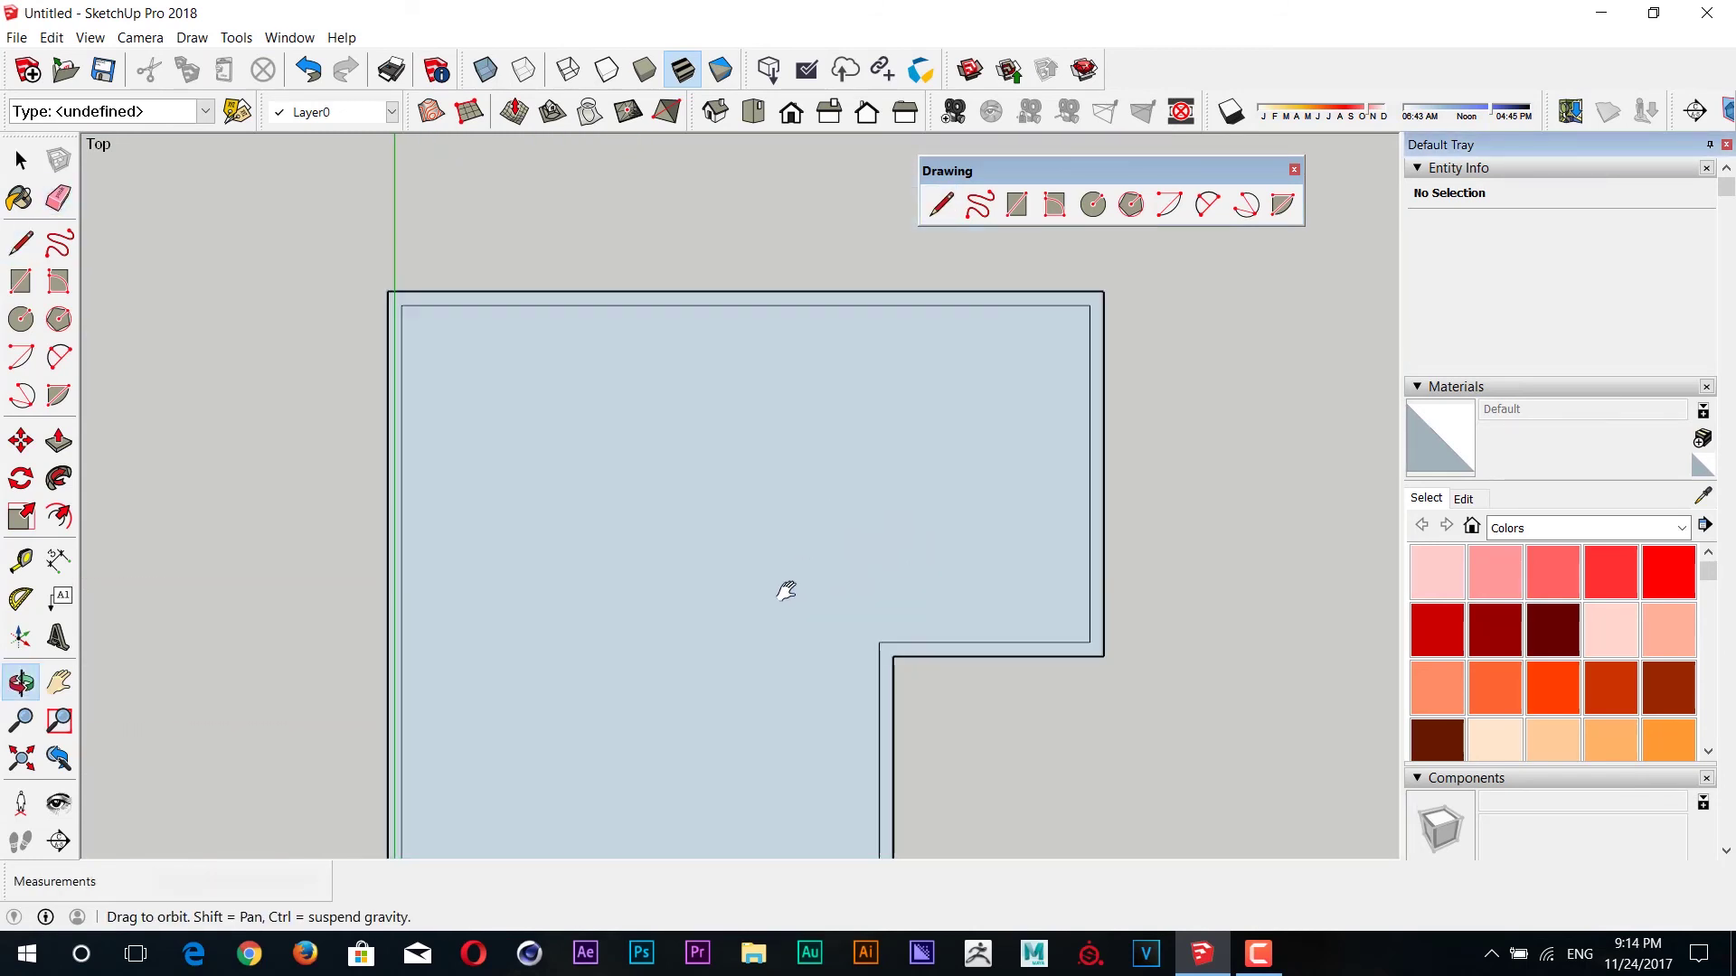
scroll(788, 590, up, 1)
click(625, 365)
key(space)
key(l)
click(640, 716)
click(641, 365)
- Orbit from the overhead view to an angled isometric view of the slab
key(e)
scroll(691, 604, up, 2)
scroll(693, 608, up, 1)
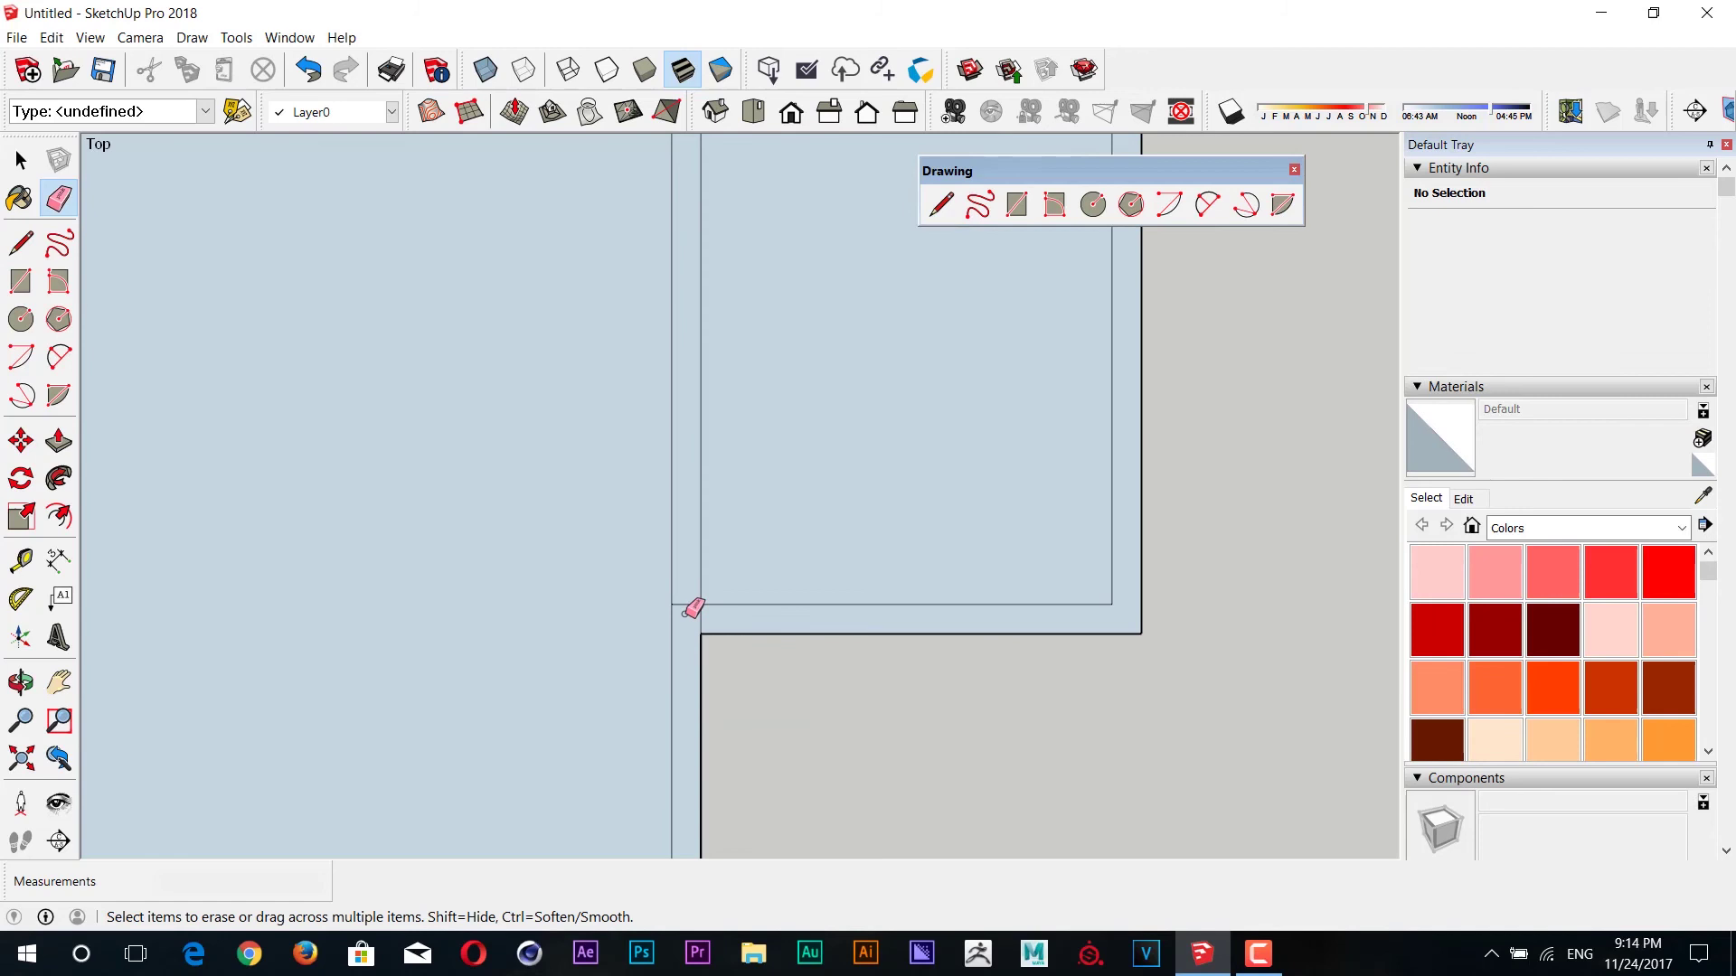
mouse_move(694, 608)
shift+middle_down()
mouse_move(718, 593)
mouse_move(848, 624)
mouse_move(848, 555)
shift+middle_up()
scroll(778, 598, down, 2)
scroll(829, 578, down, 2)
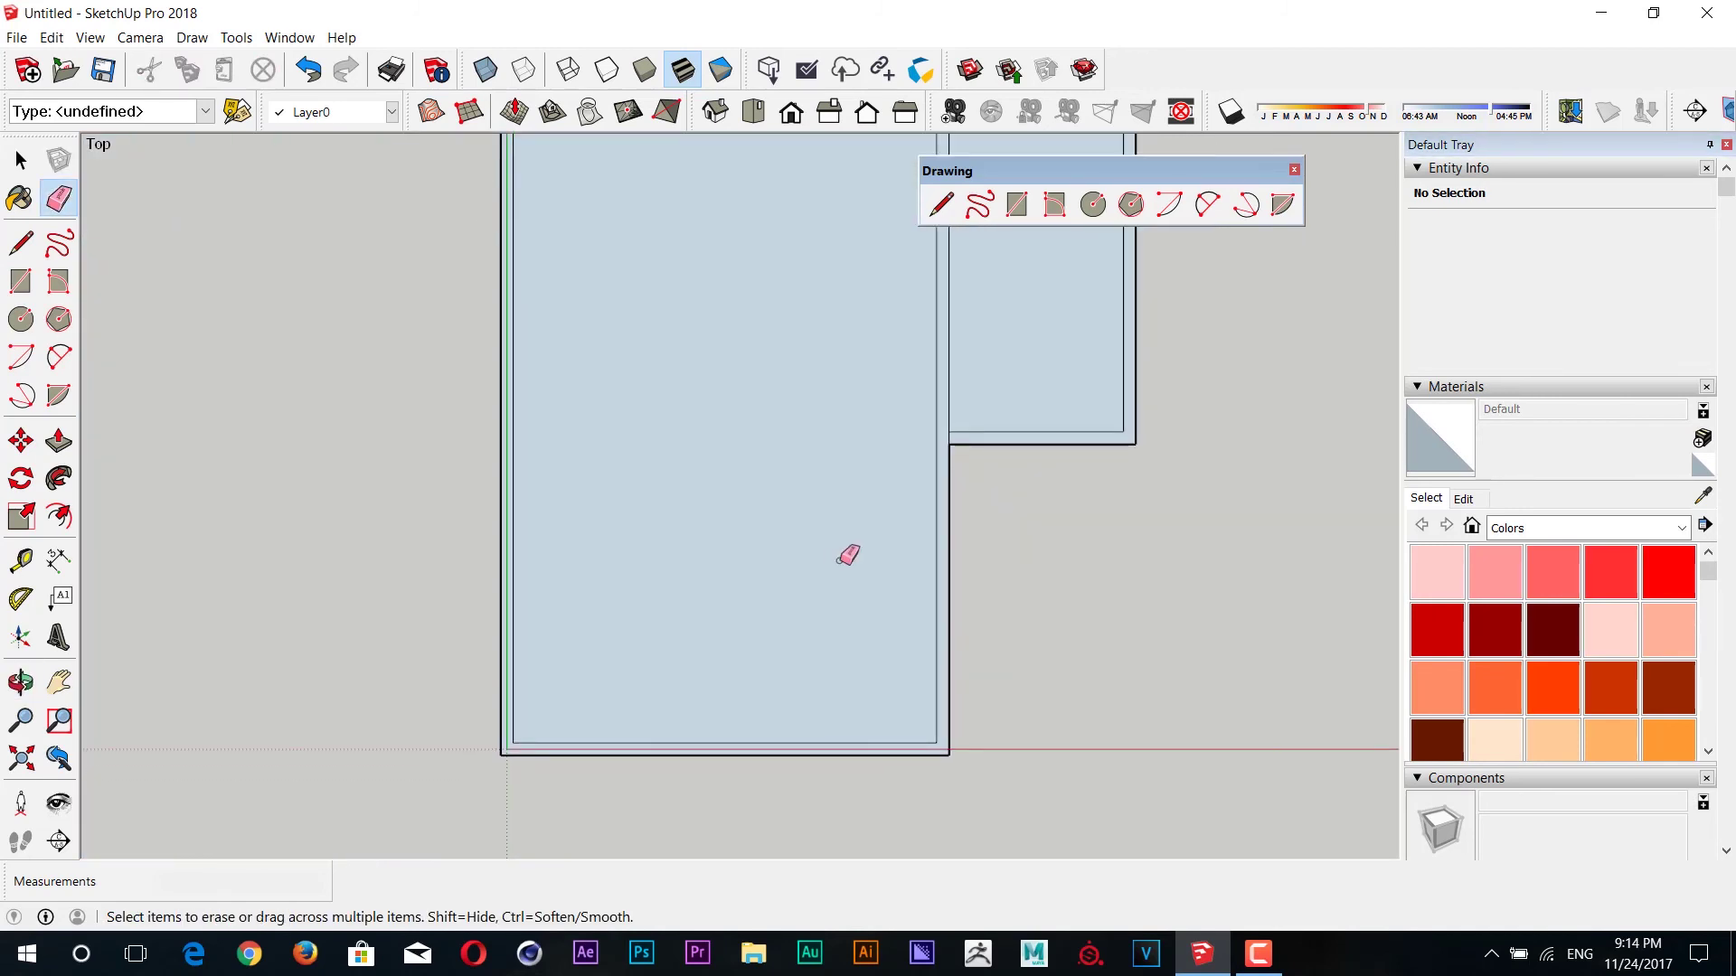
scroll(940, 421, up, 2)
scroll(950, 439, down, 3)
mouse_move(945, 538)
middle_down()
mouse_move(922, 581)
mouse_move(910, 534)
mouse_move(597, 283)
middle_up()
scroll(600, 578, up, 3)
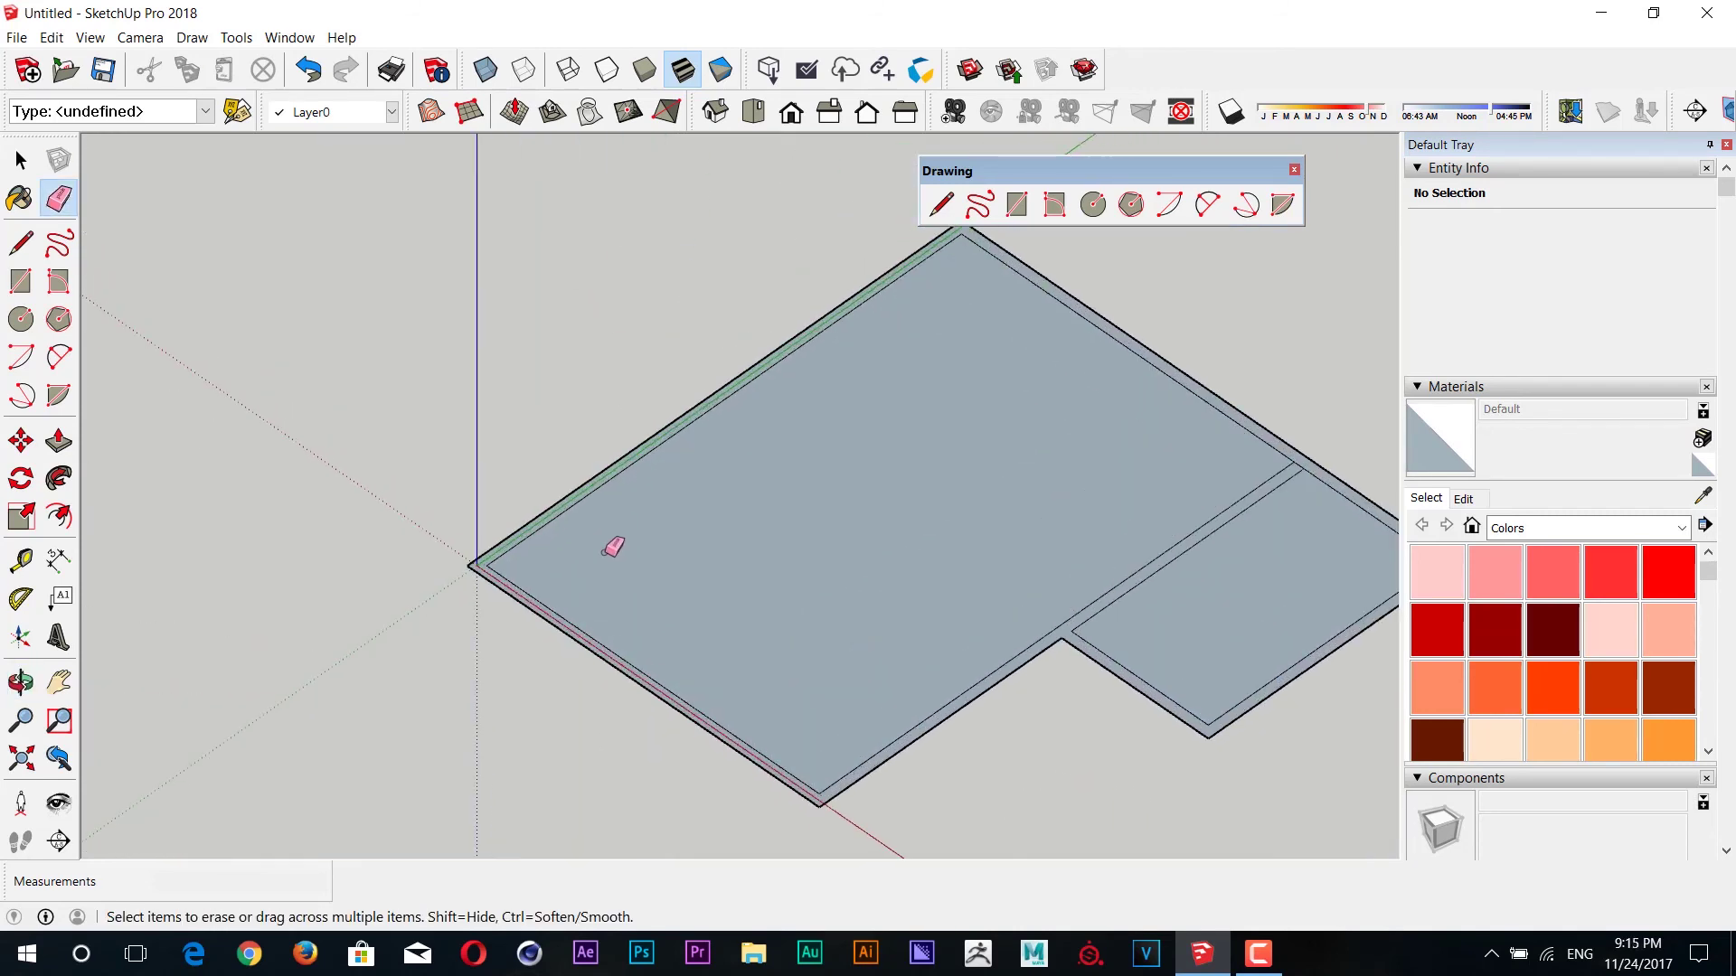
- Switch the camera back to perspective projection
click(20, 161)
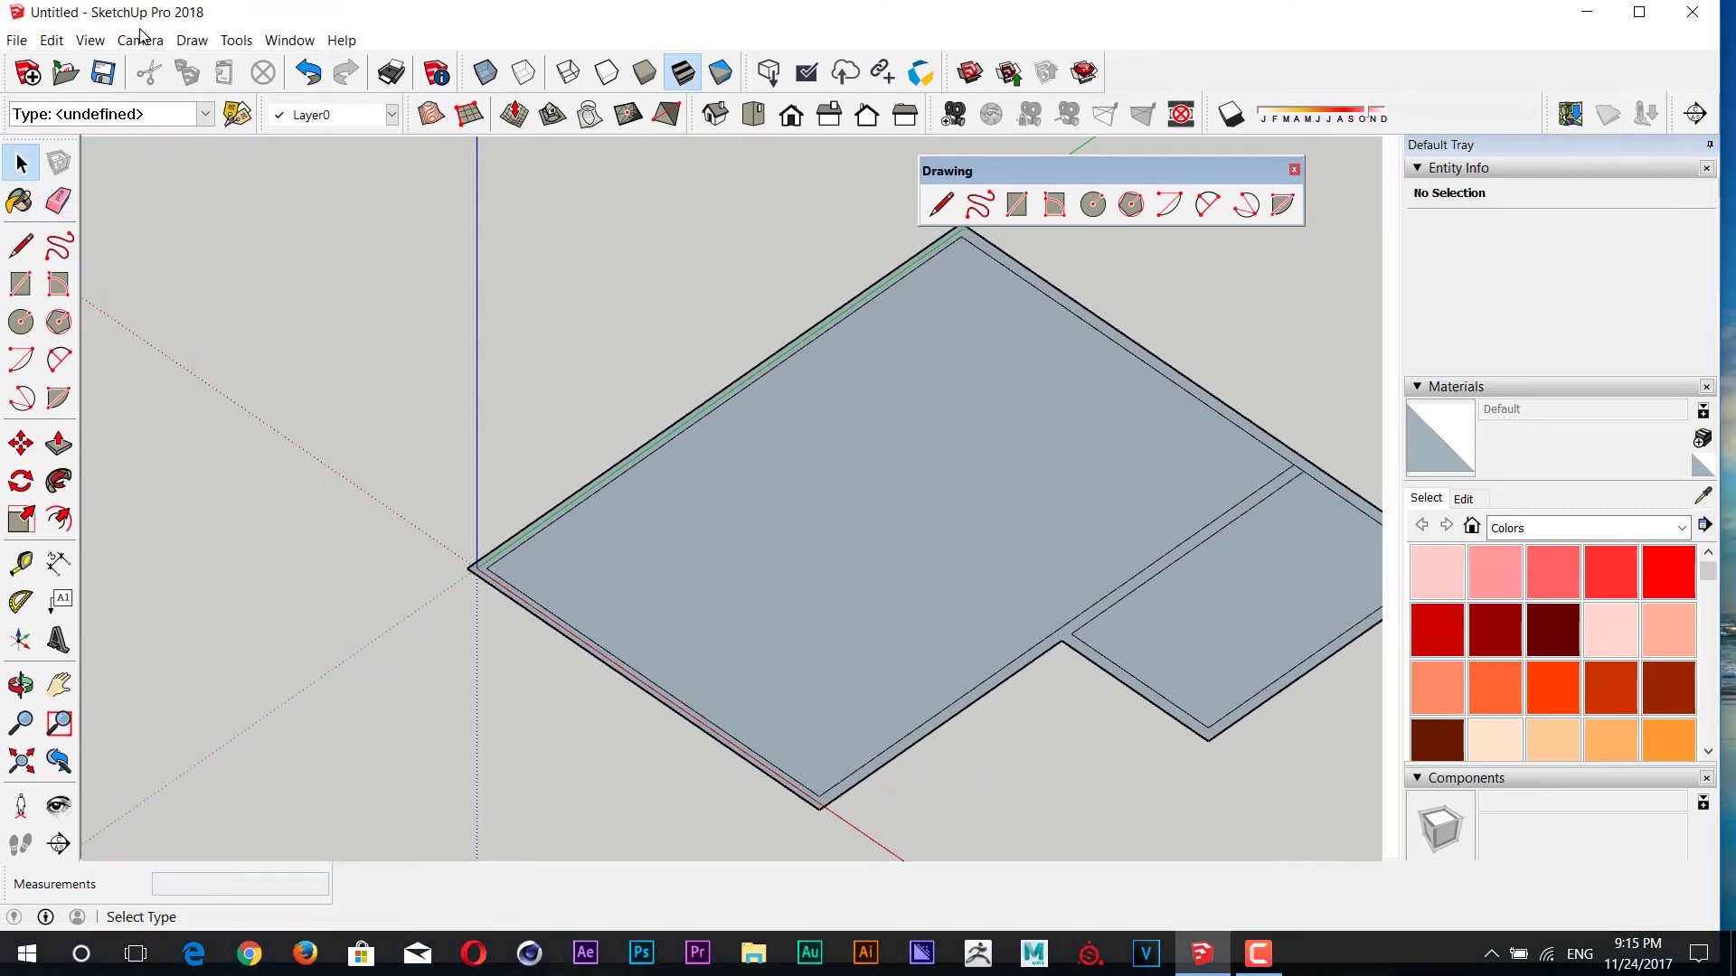
click(140, 38)
click(163, 162)
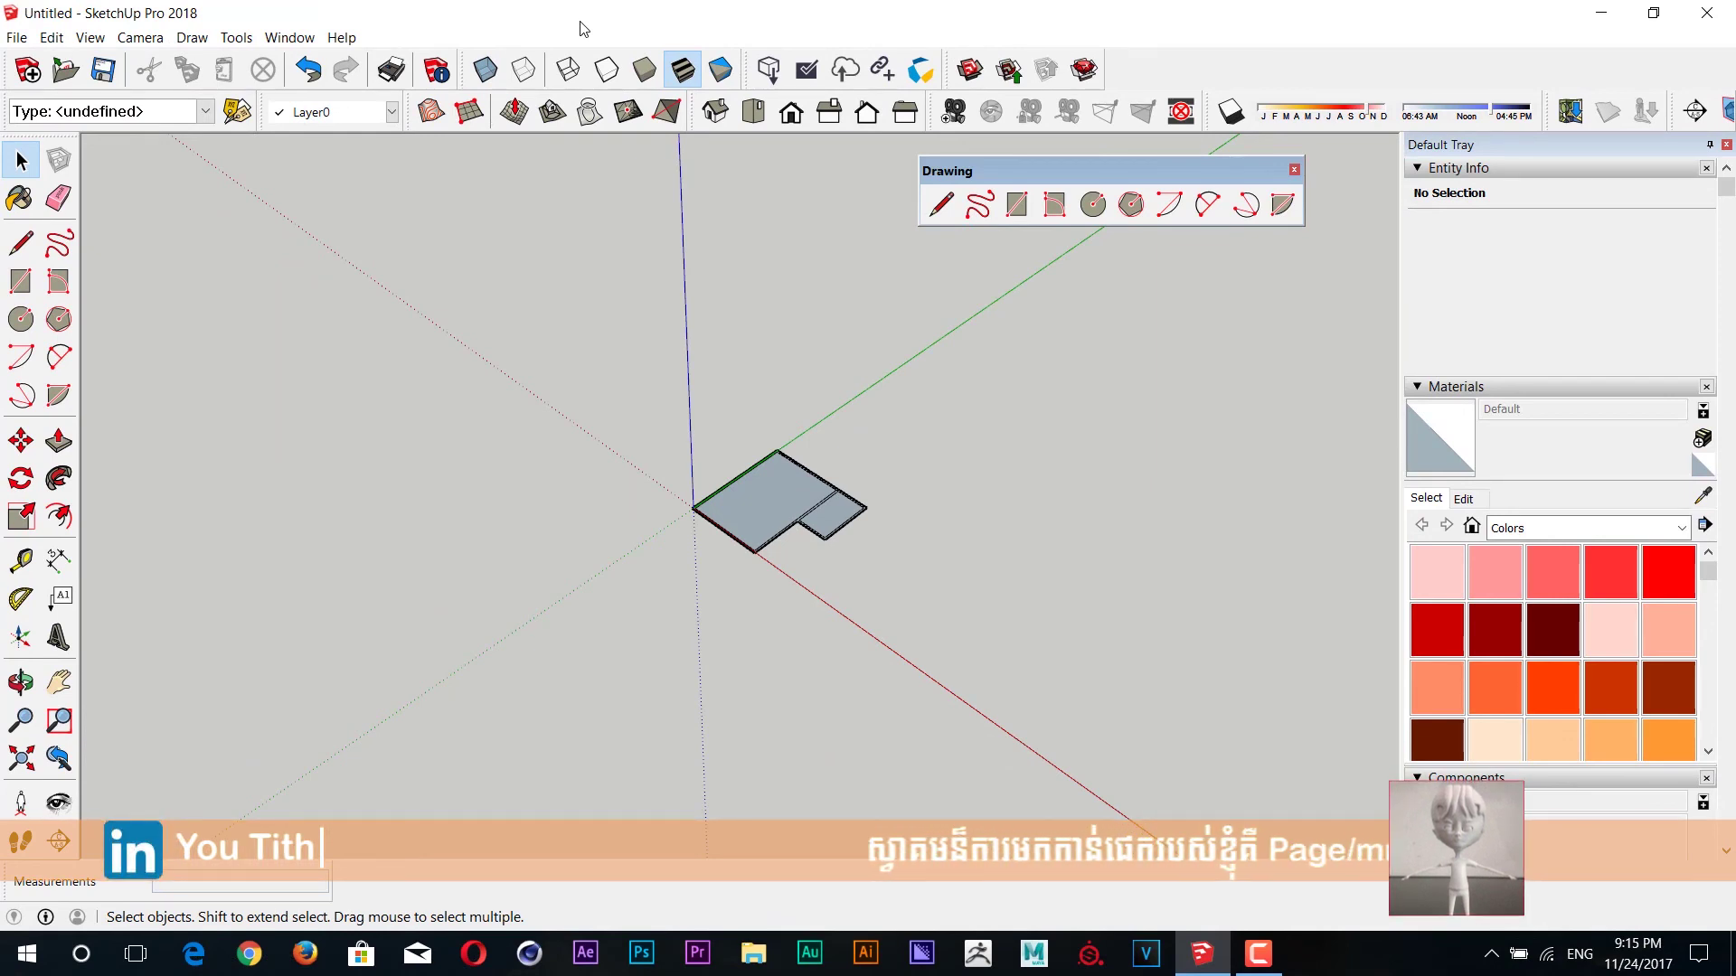
scroll(733, 465, up, 2)
scroll(720, 481, up, 2)
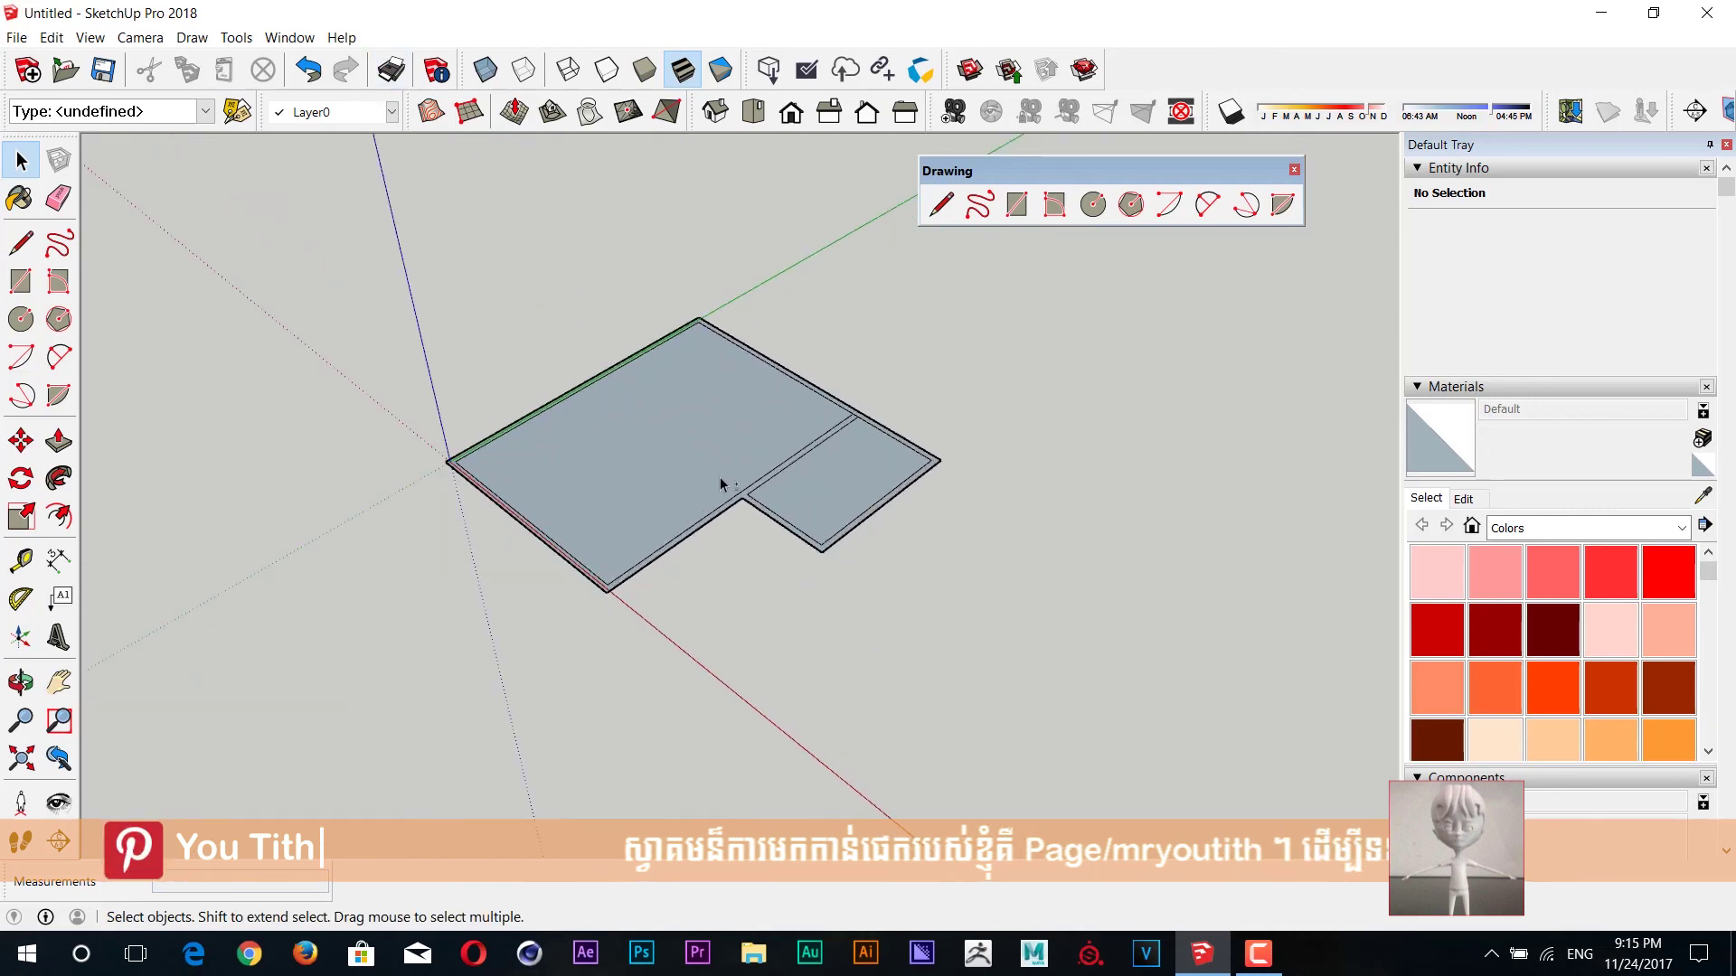
scroll(597, 503, up, 2)
- Extrude the outer rim face of the slab with Push/Pull
click(59, 441)
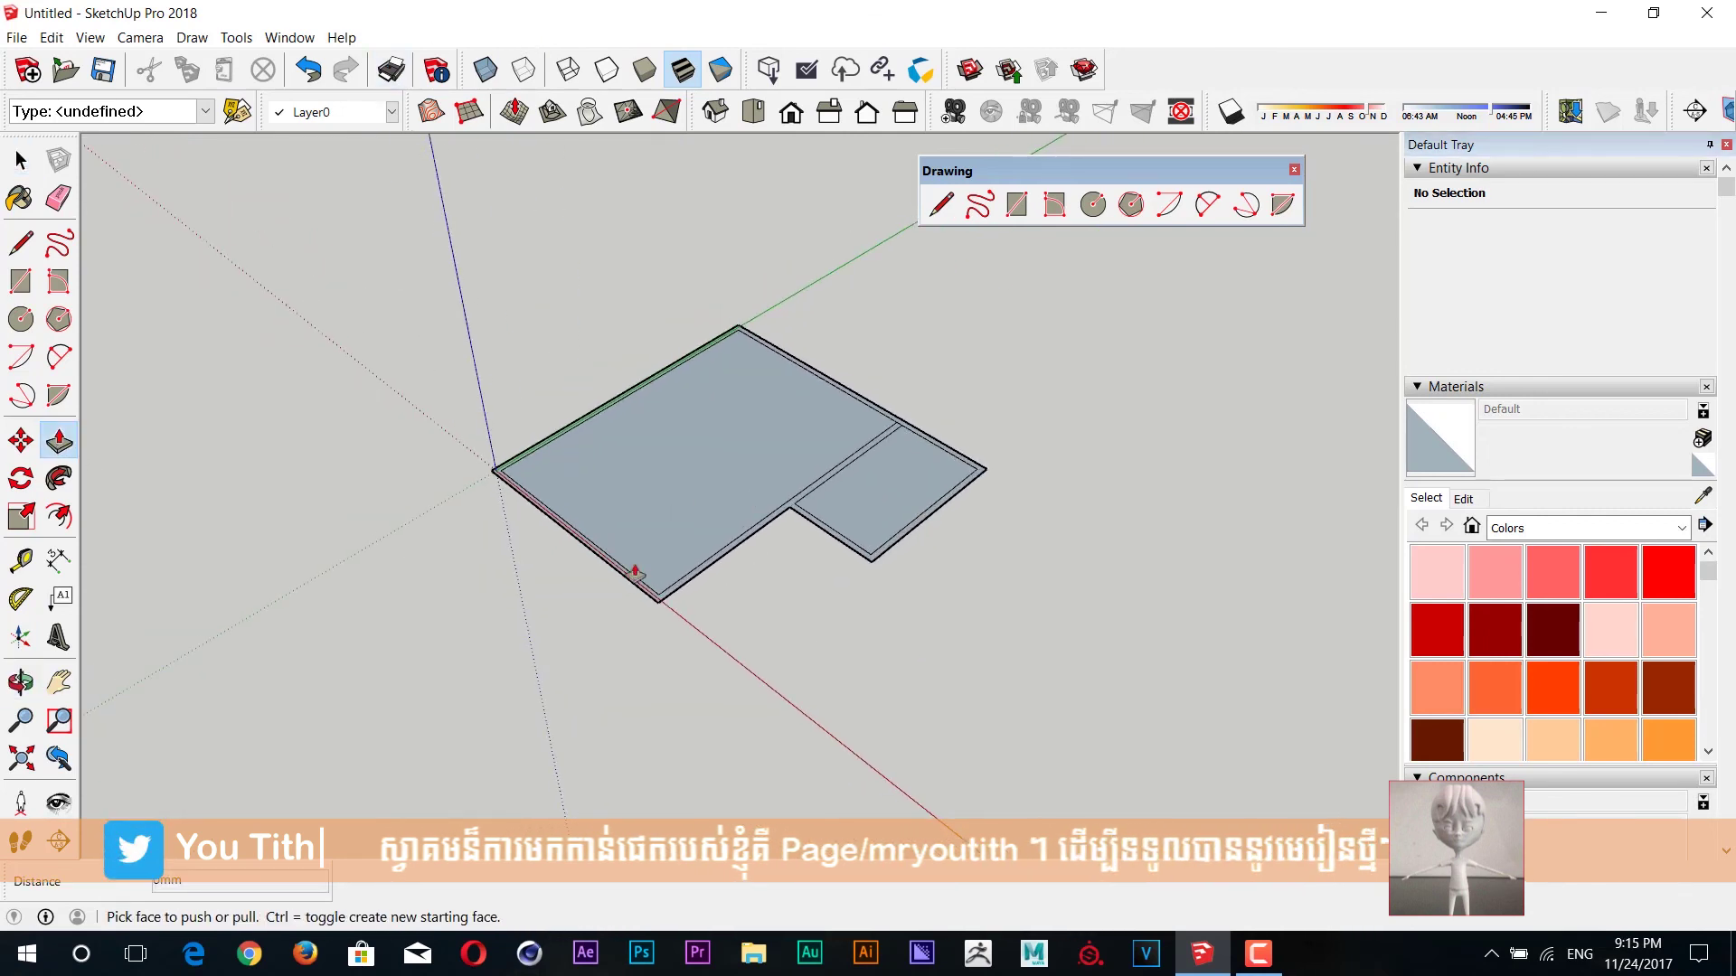
scroll(747, 535, up, 2)
scroll(748, 535, up, 2)
scroll(779, 566, up, 2)
middle_drag(811, 583, 795, 589)
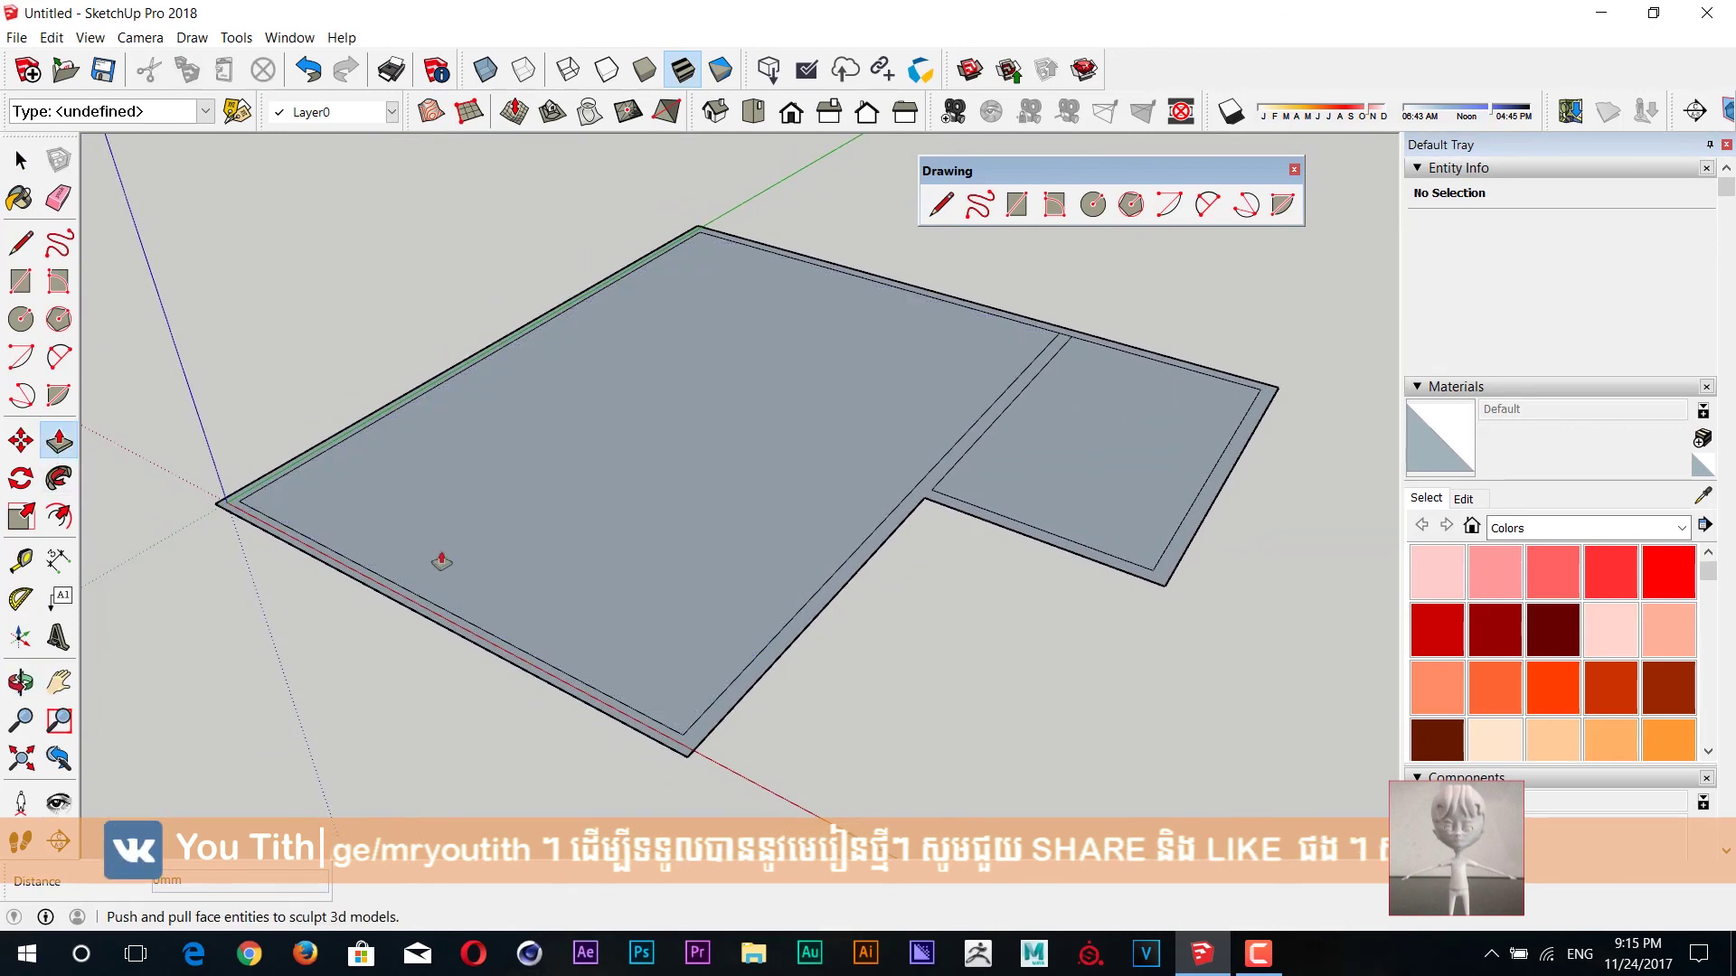
click(826, 600)
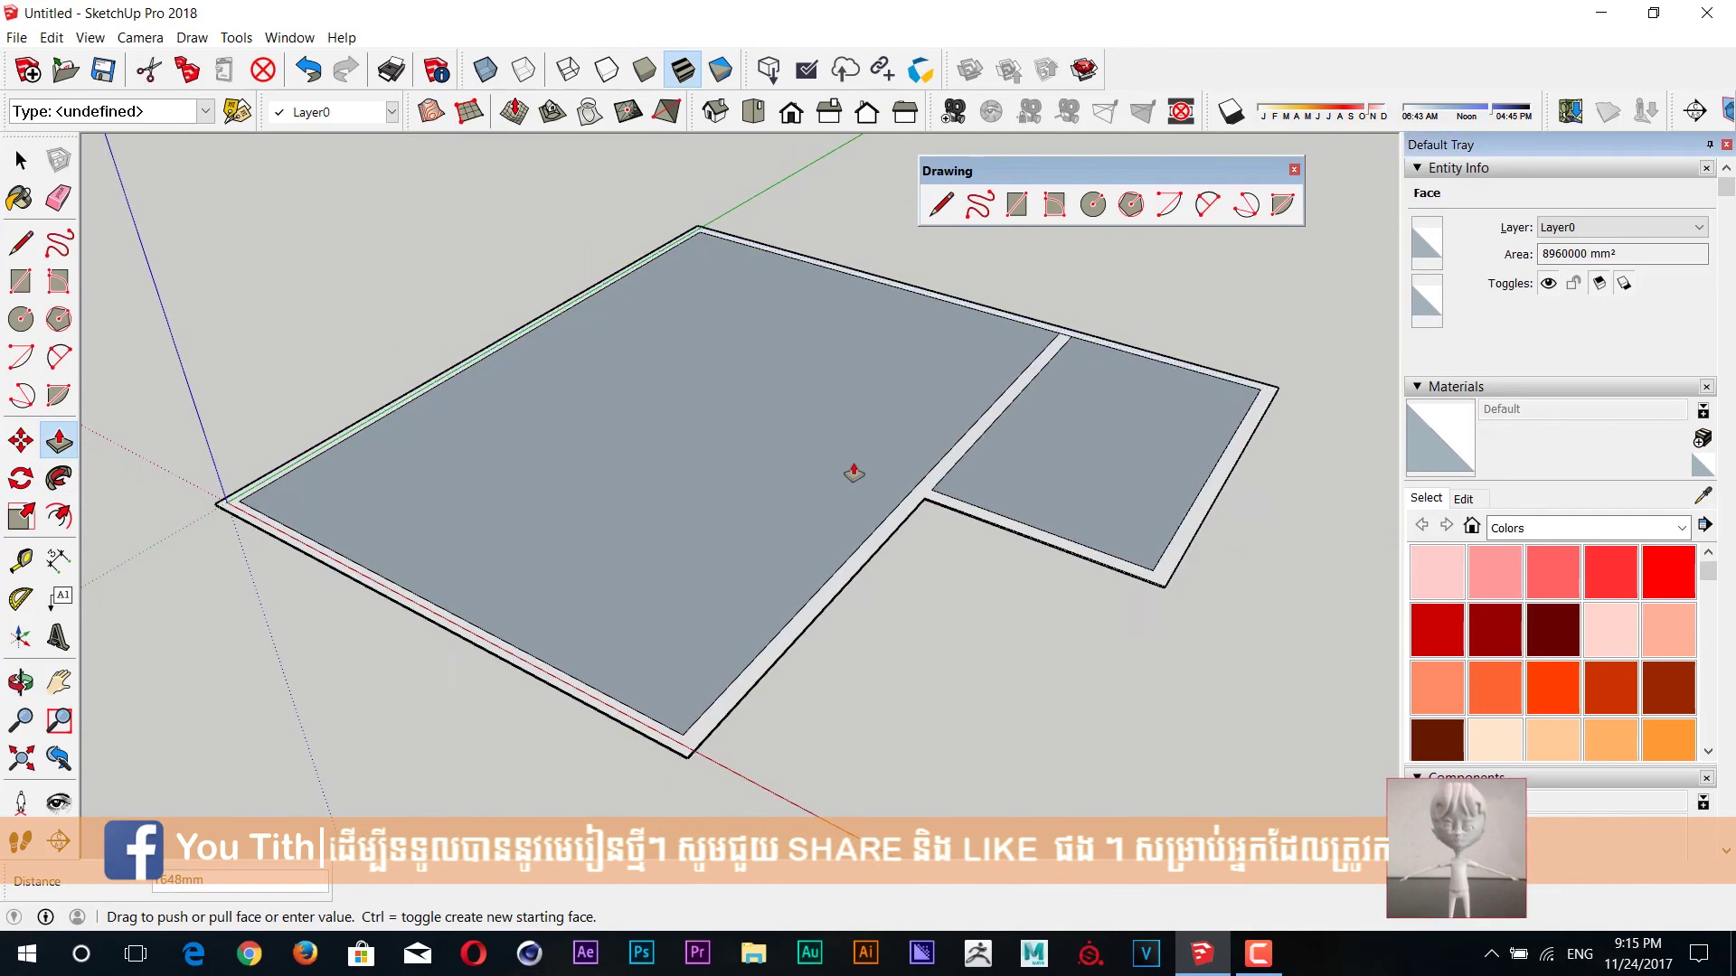
click(924, 342)
scroll(961, 478, up, 3)
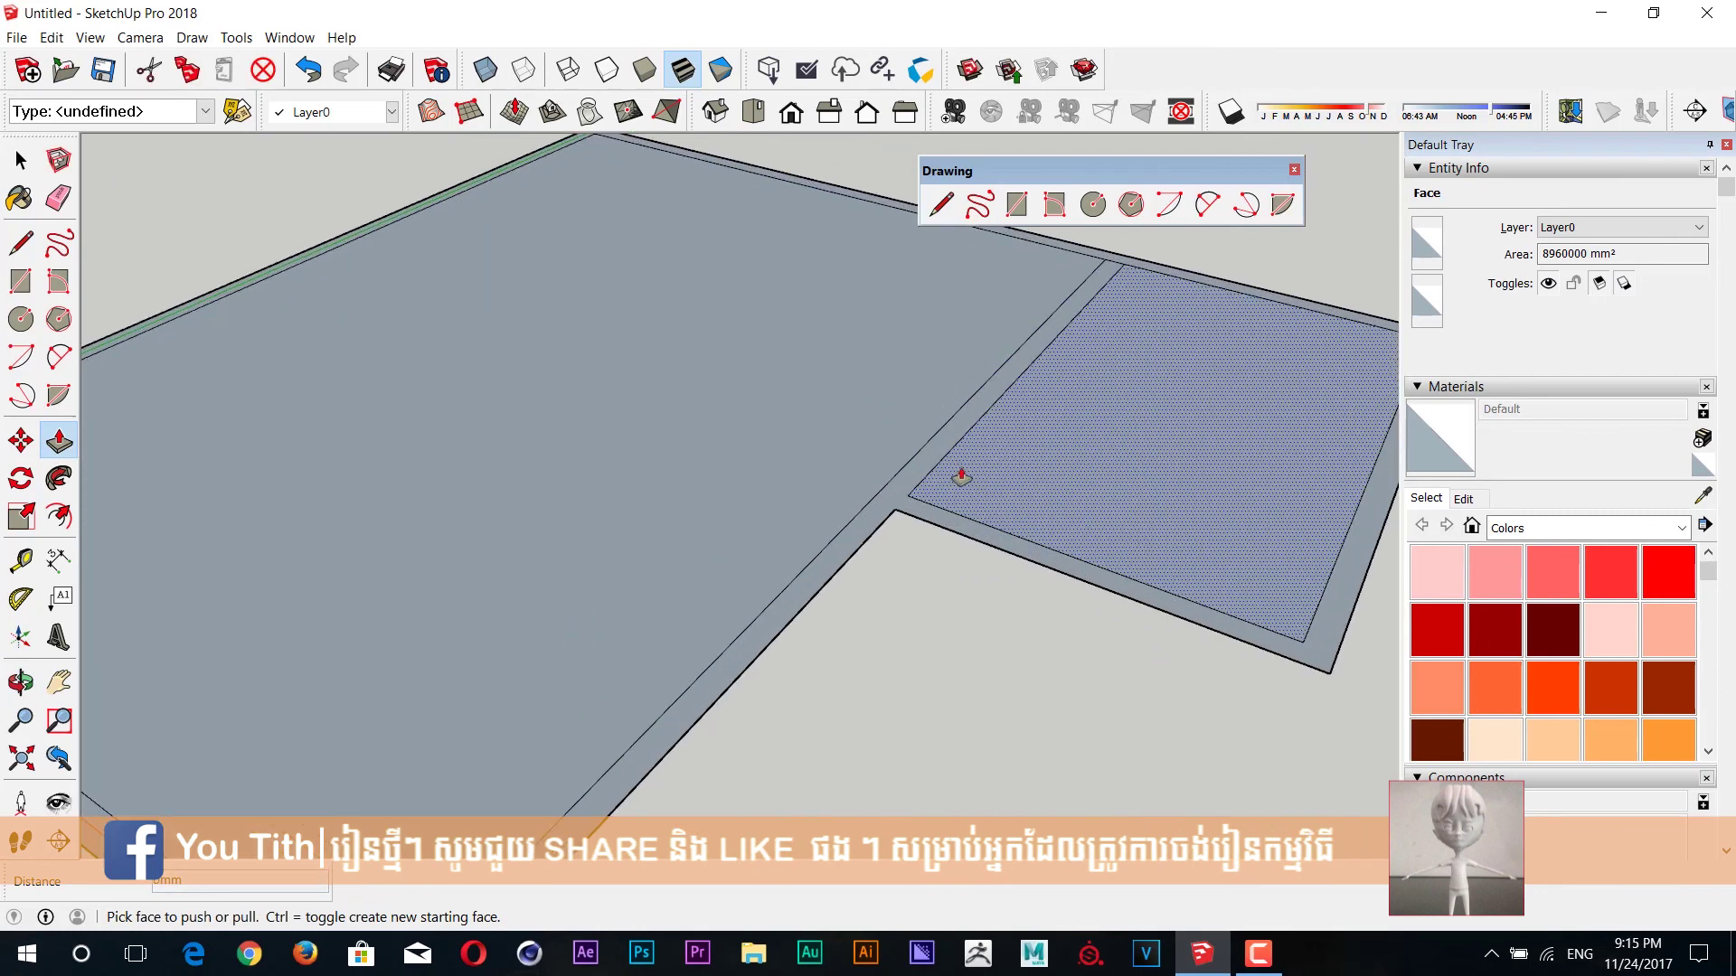
- Move the edge dividing the two rooms 200 mm to align with the notch corner
key(space)
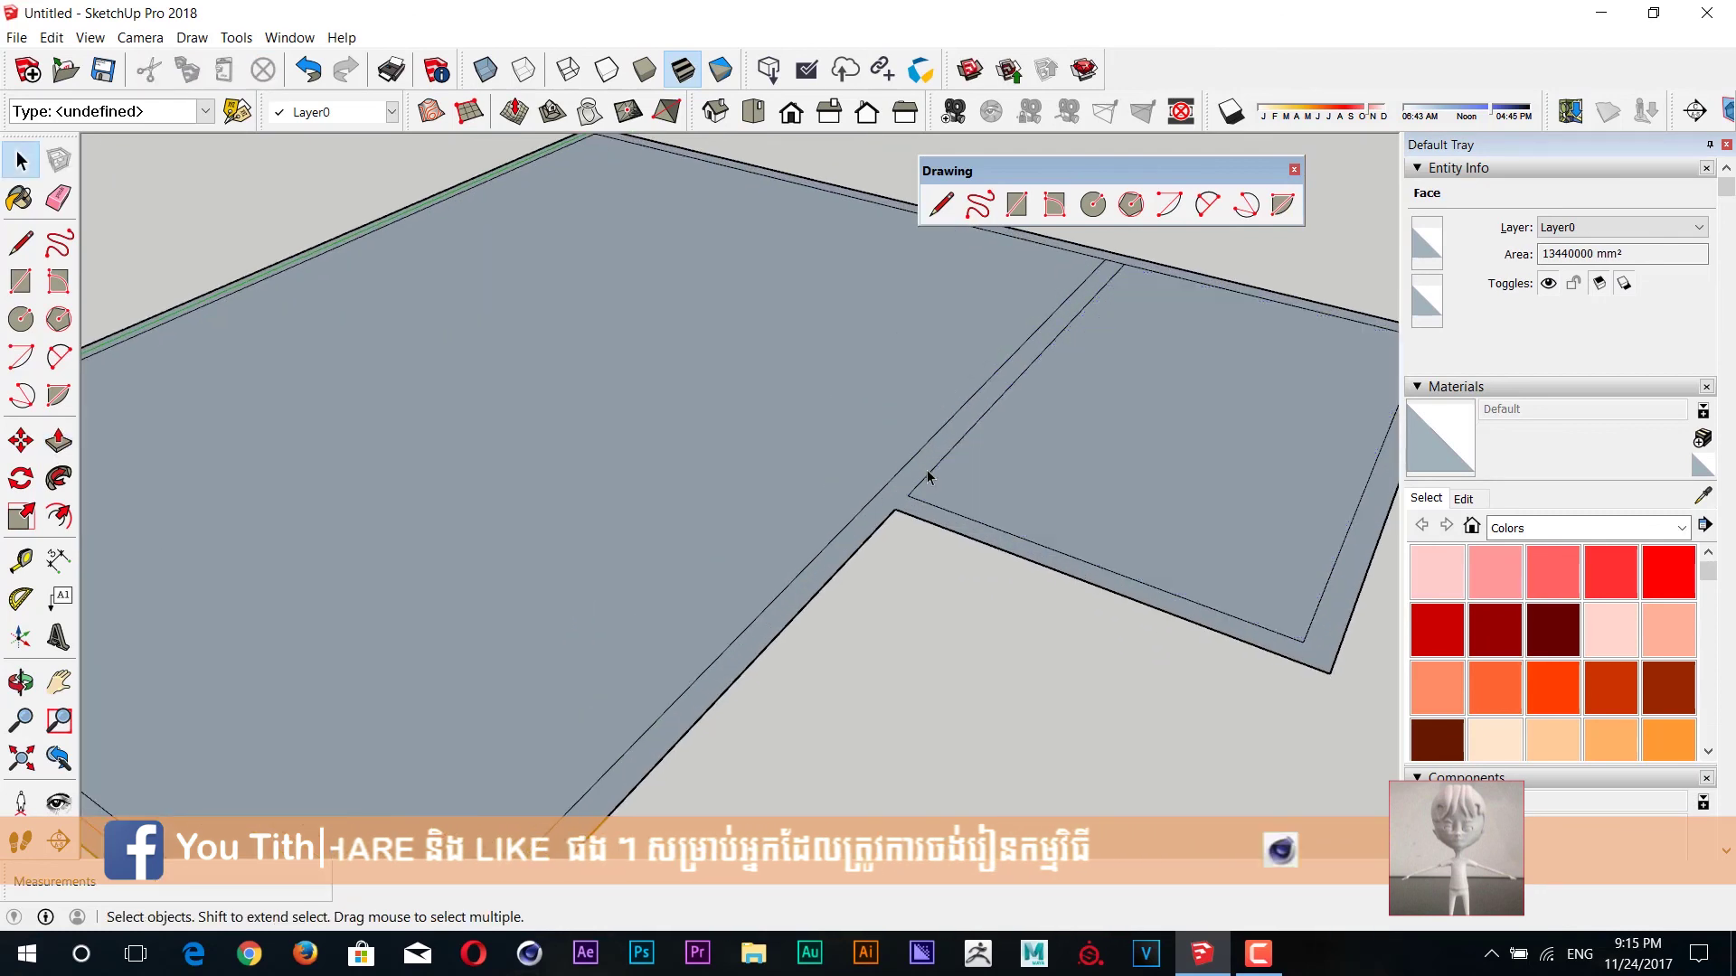
click(926, 475)
key(m)
click(919, 498)
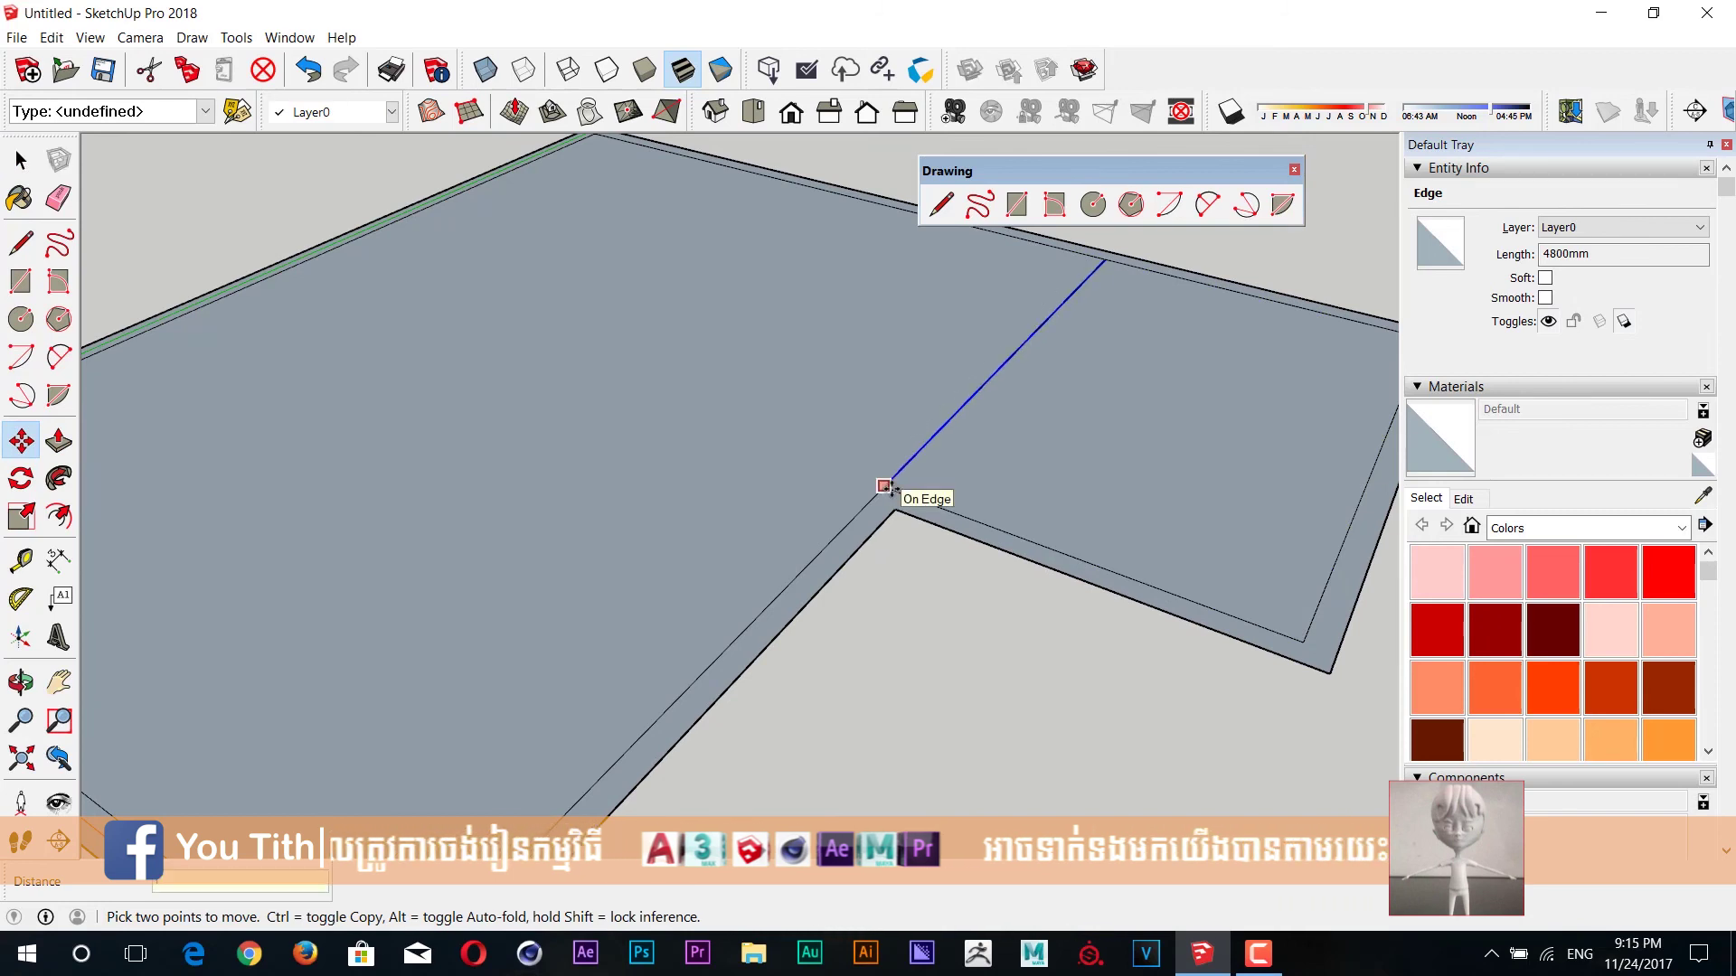
click(884, 487)
key(space)
scroll(884, 506, down, 5)
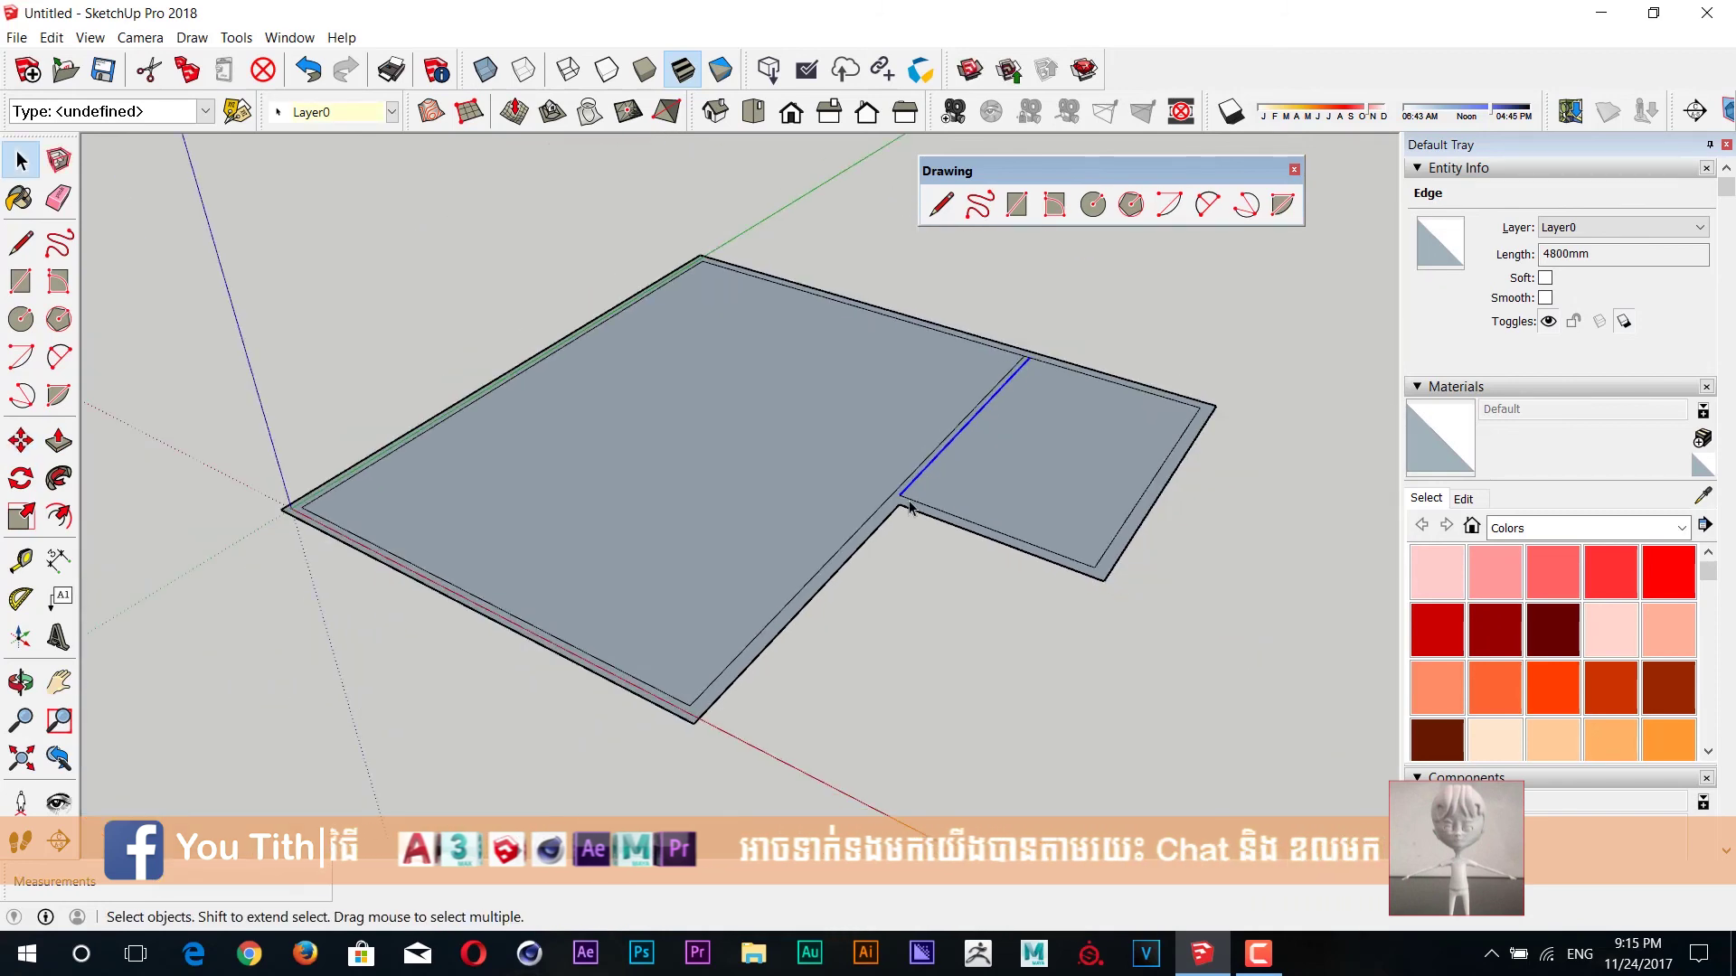
- Push/Pull the wall border strips up 3700 mm
key(p)
click(884, 519)
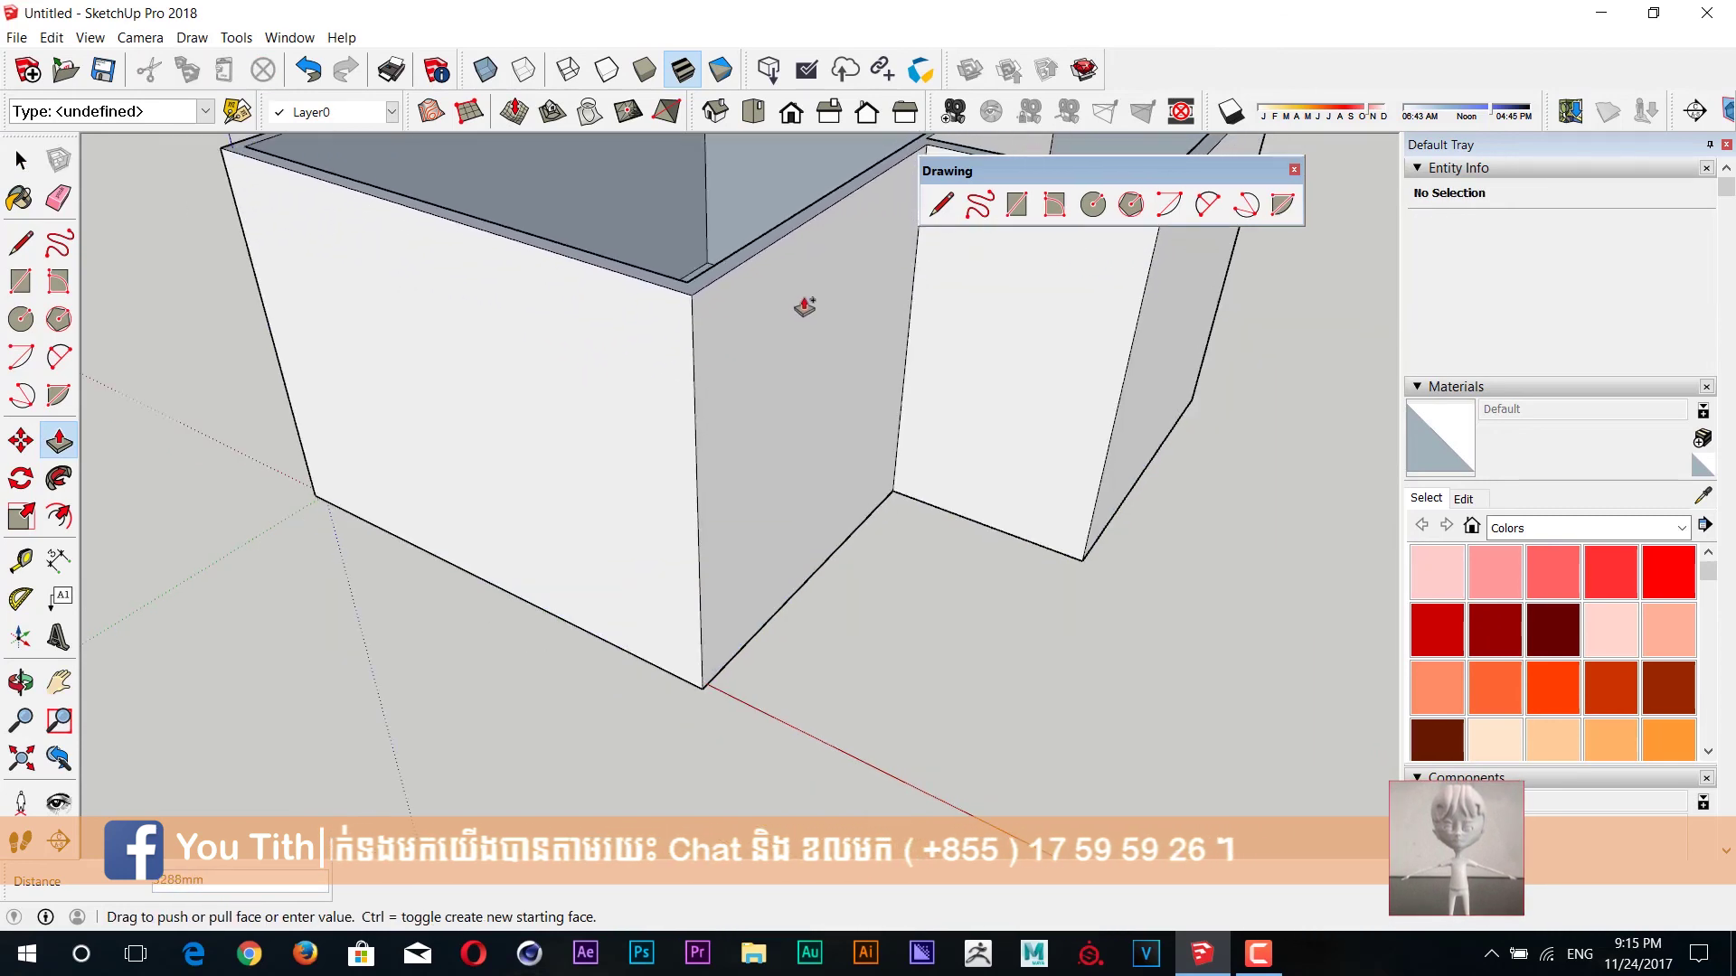
text(3700)
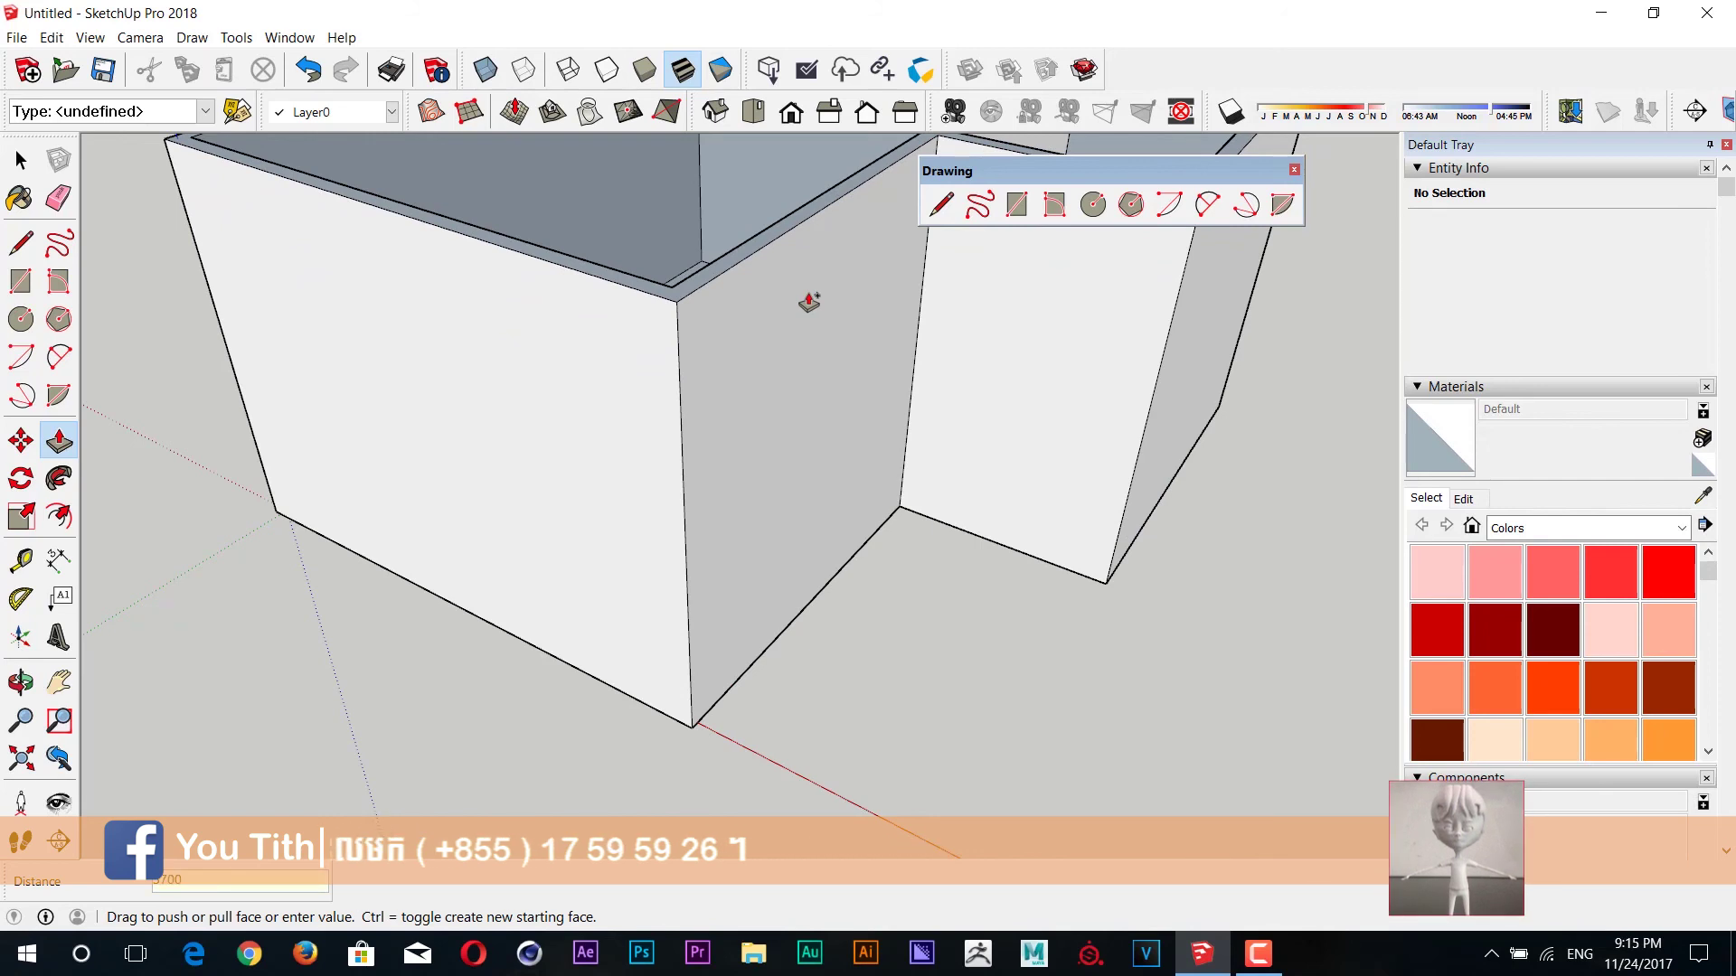
key(Return)
- Push the floor face down deeper inside the walls
mouse_move(778, 430)
middle_down()
mouse_move(771, 561)
mouse_move(967, 488)
mouse_move(824, 568)
middle_up()
click(793, 571)
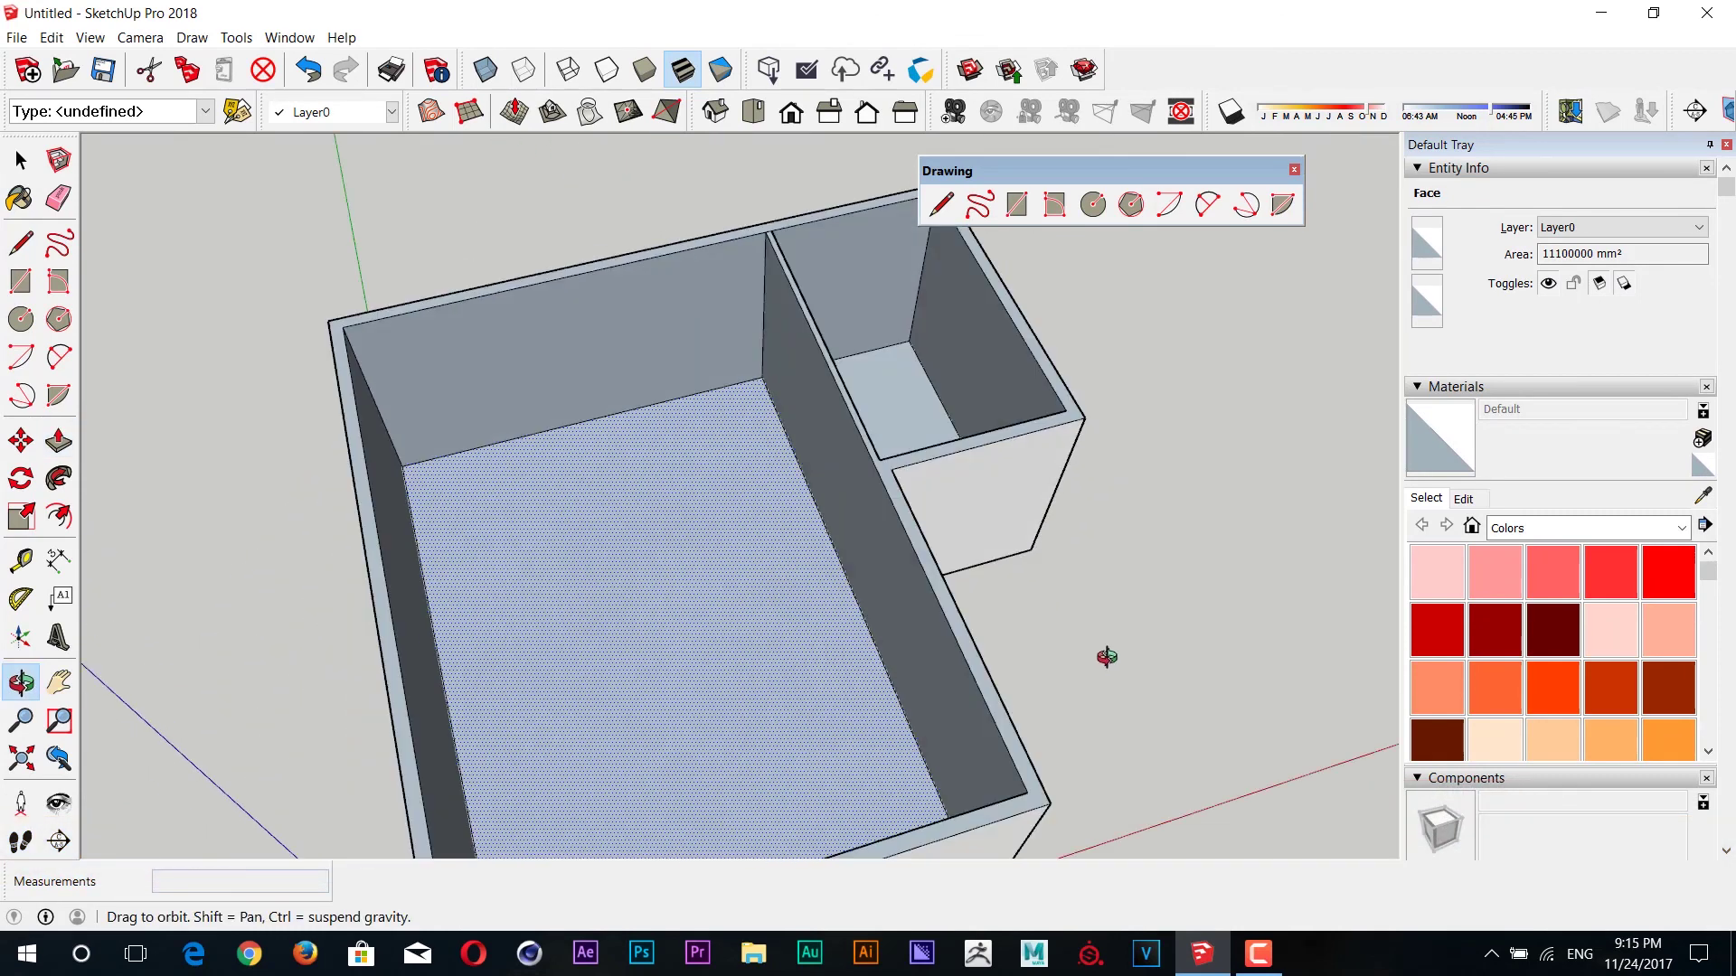
click(969, 426)
scroll(922, 464, up, 5)
- Paint the top rim of the walls with the black Color M09 material
key(space)
click(813, 366)
scroll(805, 398, down, 3)
scroll(798, 421, down, 3)
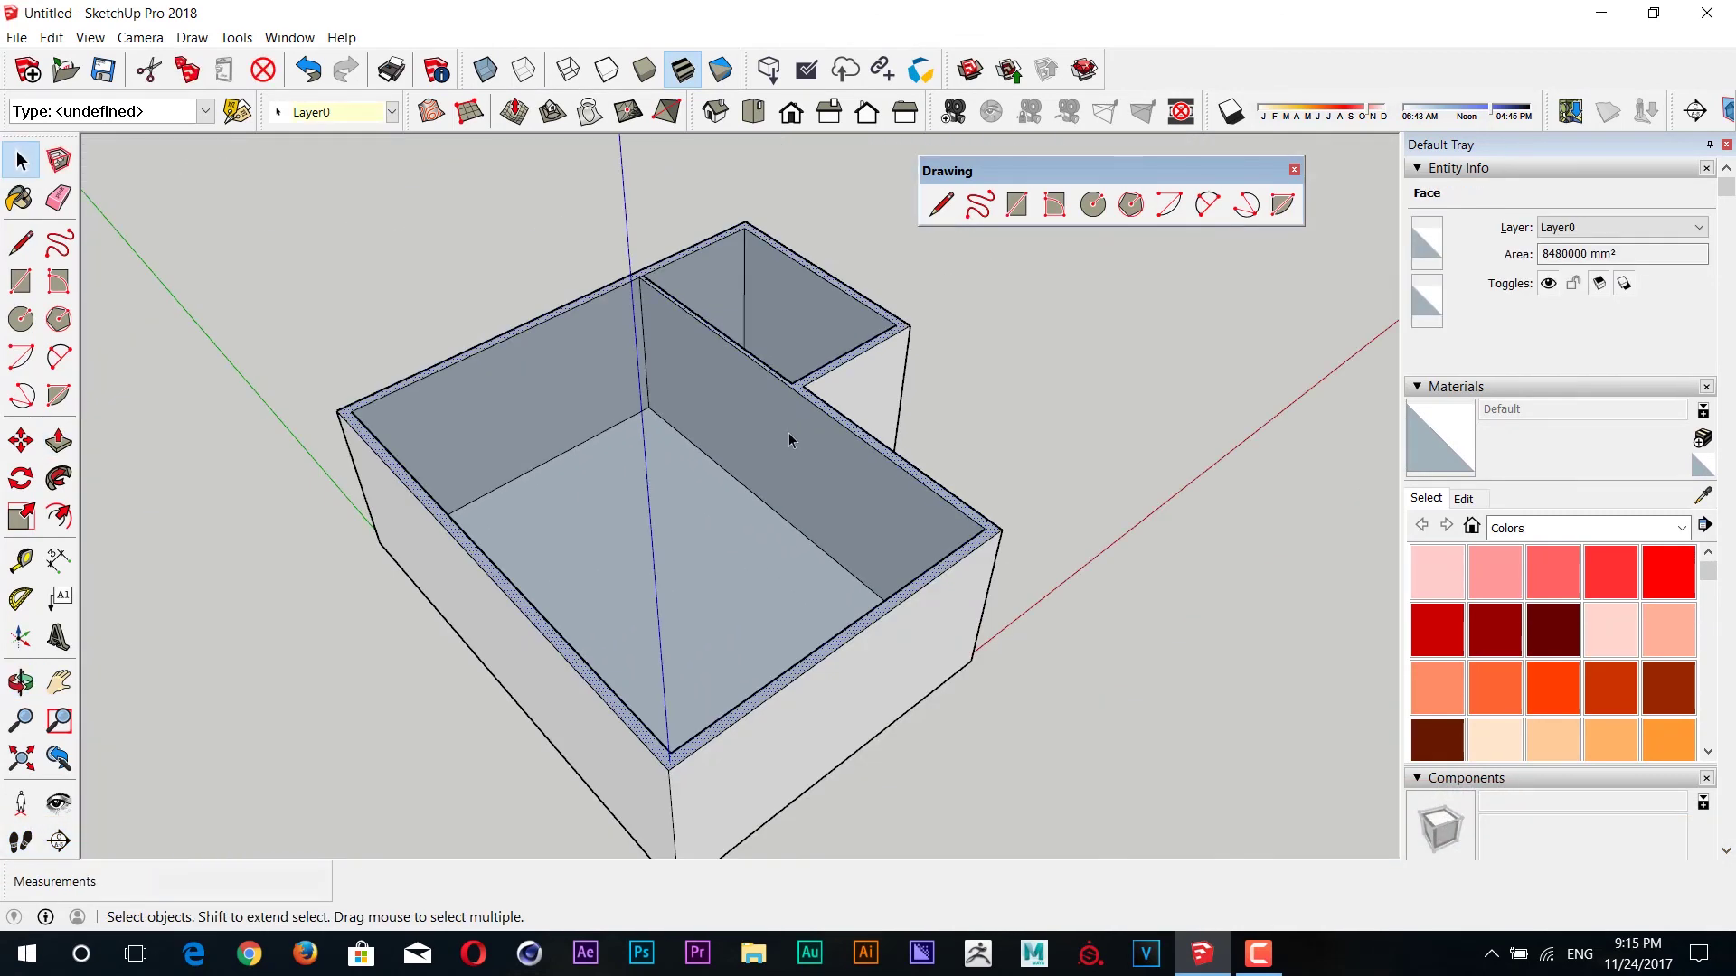
middle_drag(790, 440, 1182, 425)
scroll(1012, 419, up, 3)
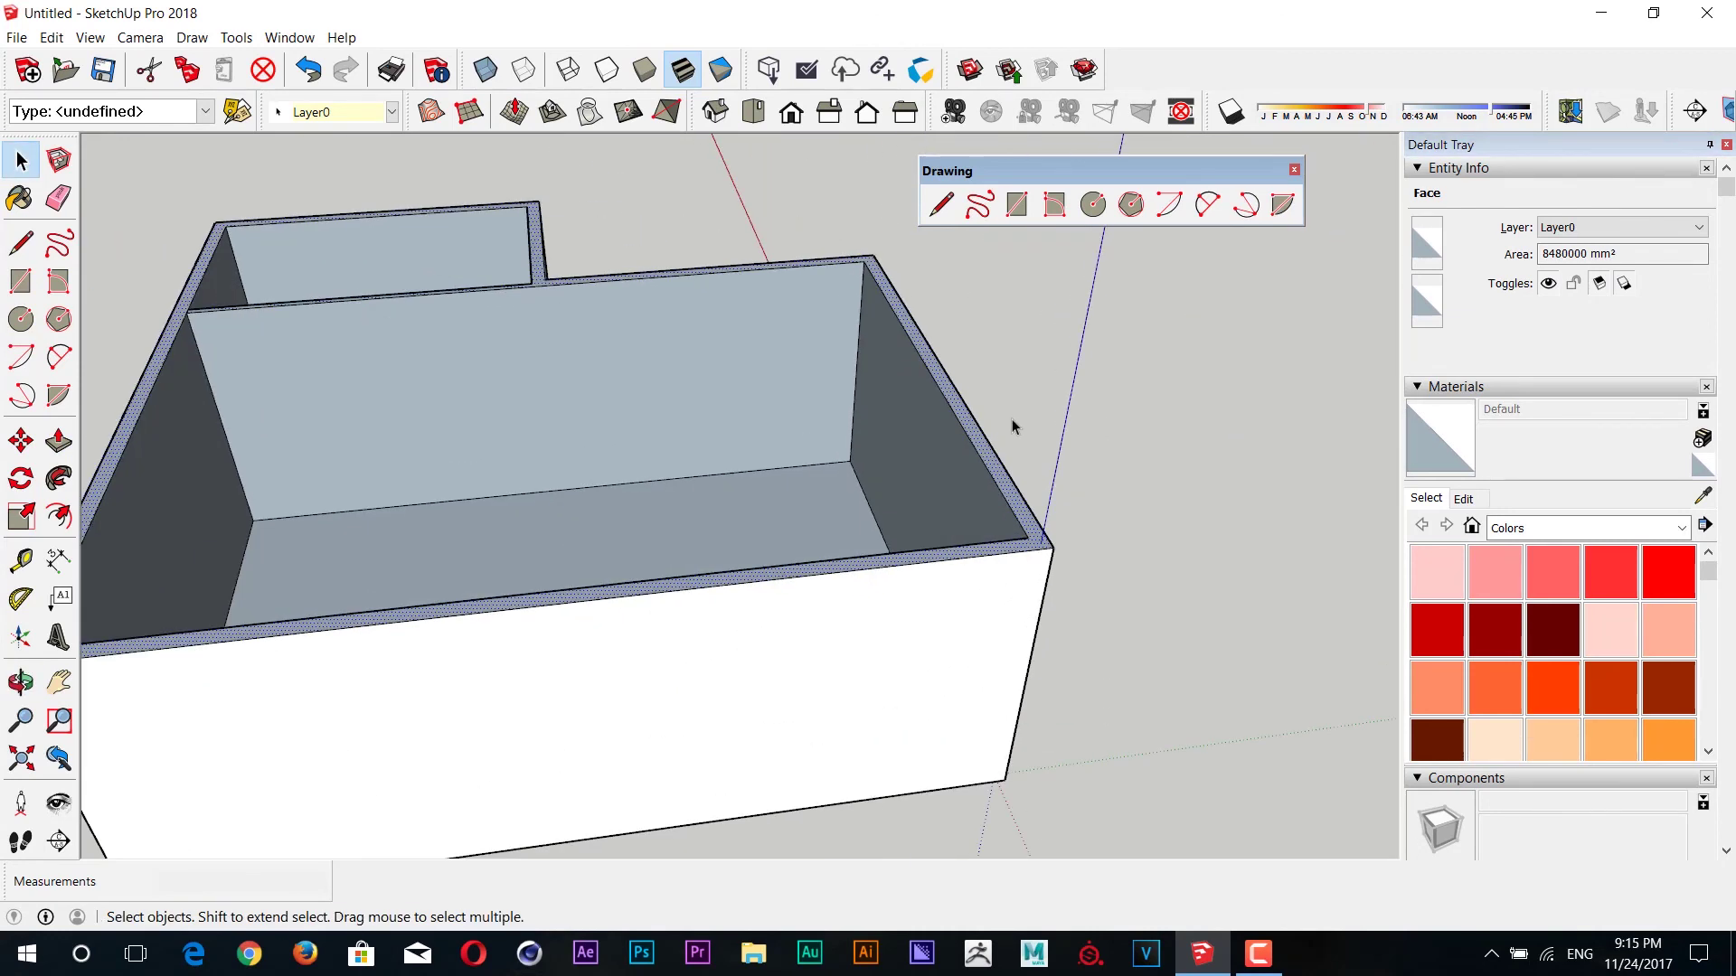
shift+middle_drag(1012, 419, 1137, 391)
drag(1708, 573, 1706, 734)
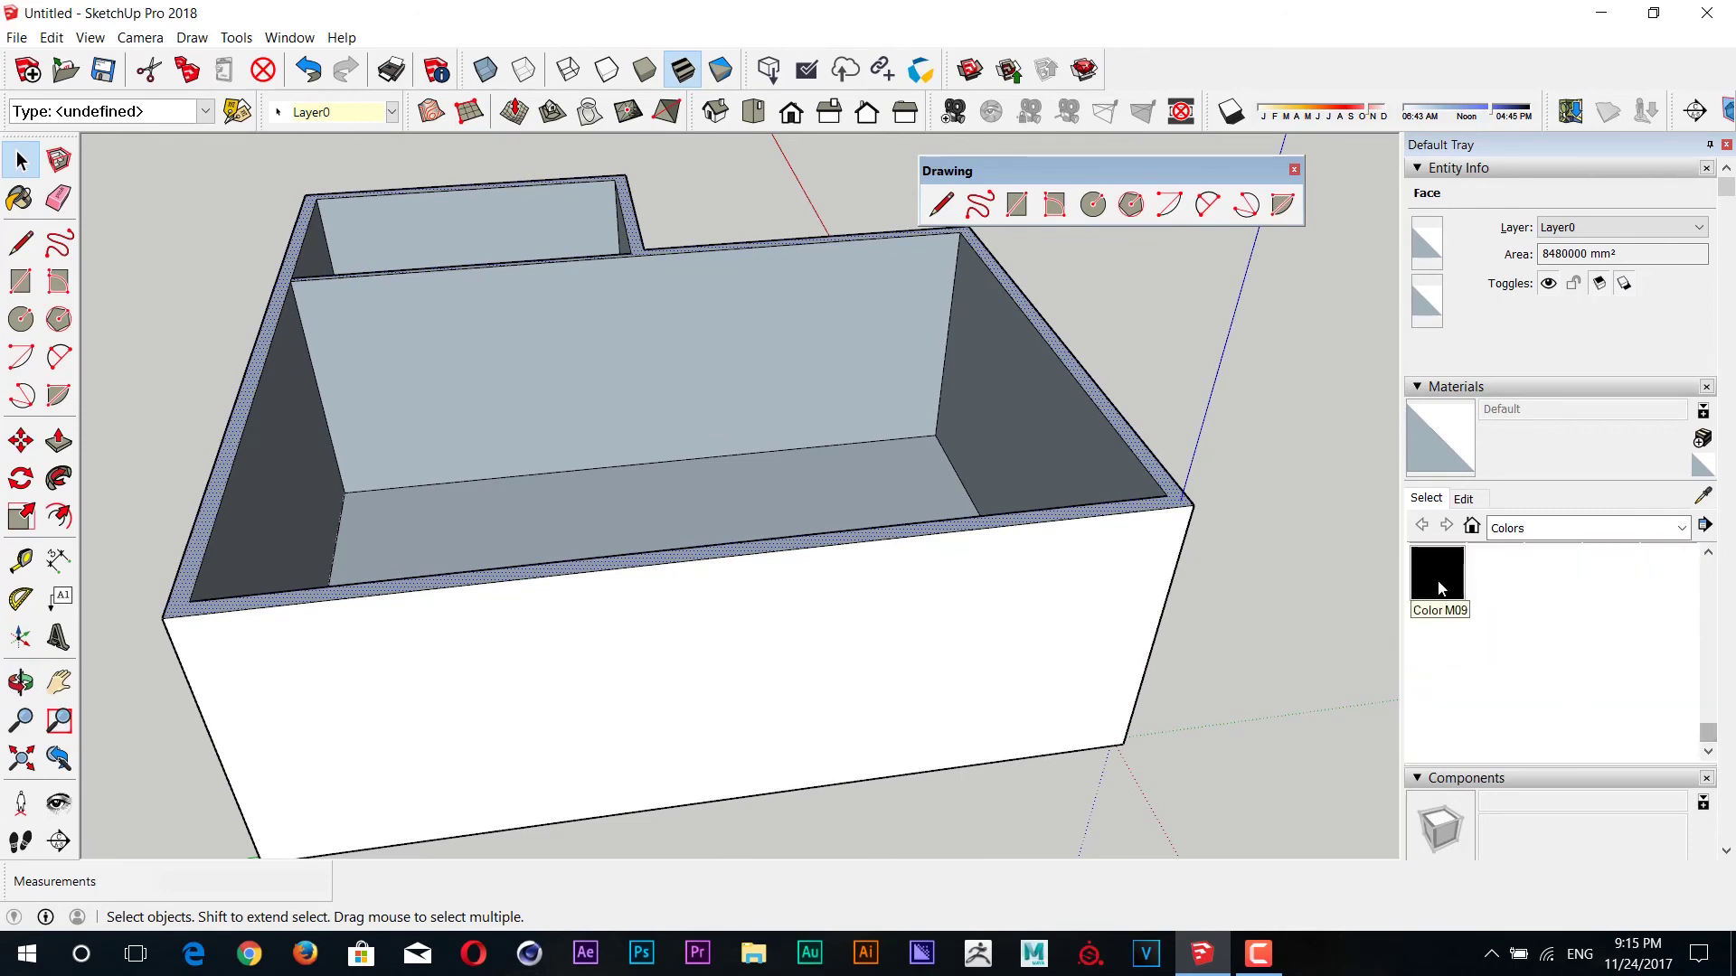
click(1437, 572)
click(1172, 471)
middle_drag(1172, 471, 1032, 613)
key(space)
mouse_move(1154, 465)
middle_down()
mouse_move(854, 438)
mouse_move(980, 574)
mouse_move(1055, 590)
mouse_move(659, 682)
mouse_move(880, 660)
middle_up()
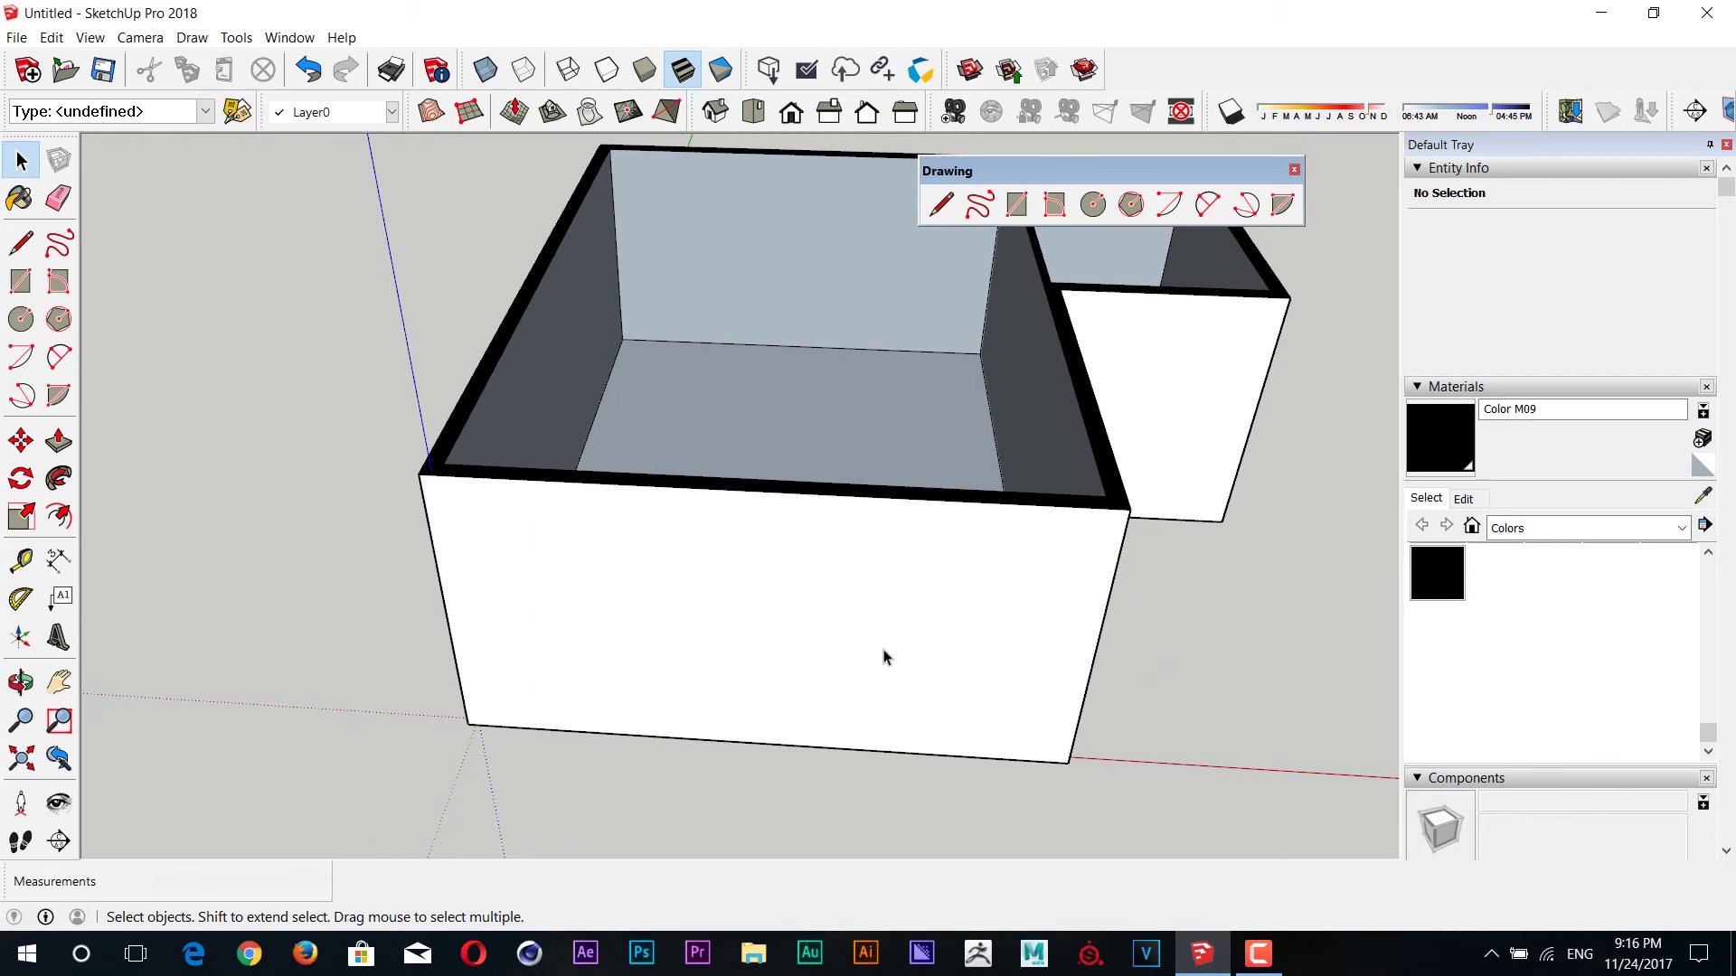
- Add height guides across the first house walls, measured from their top and bottom edges
key(t)
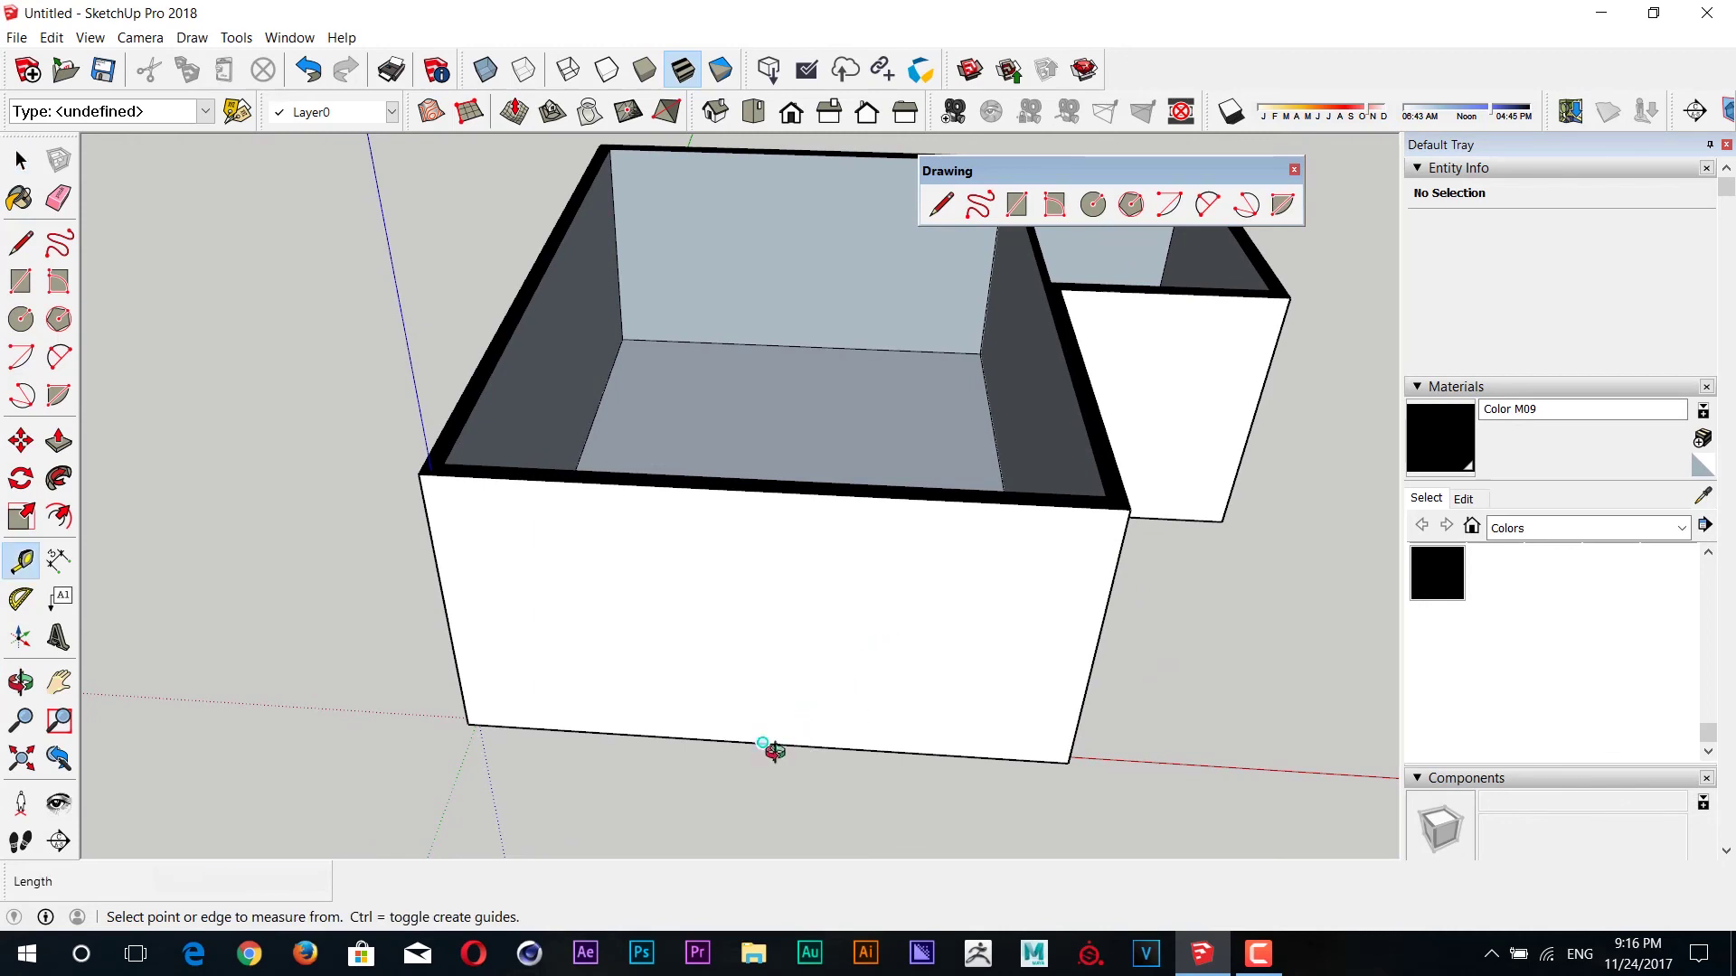
middle_drag(773, 747, 951, 663)
click(947, 669)
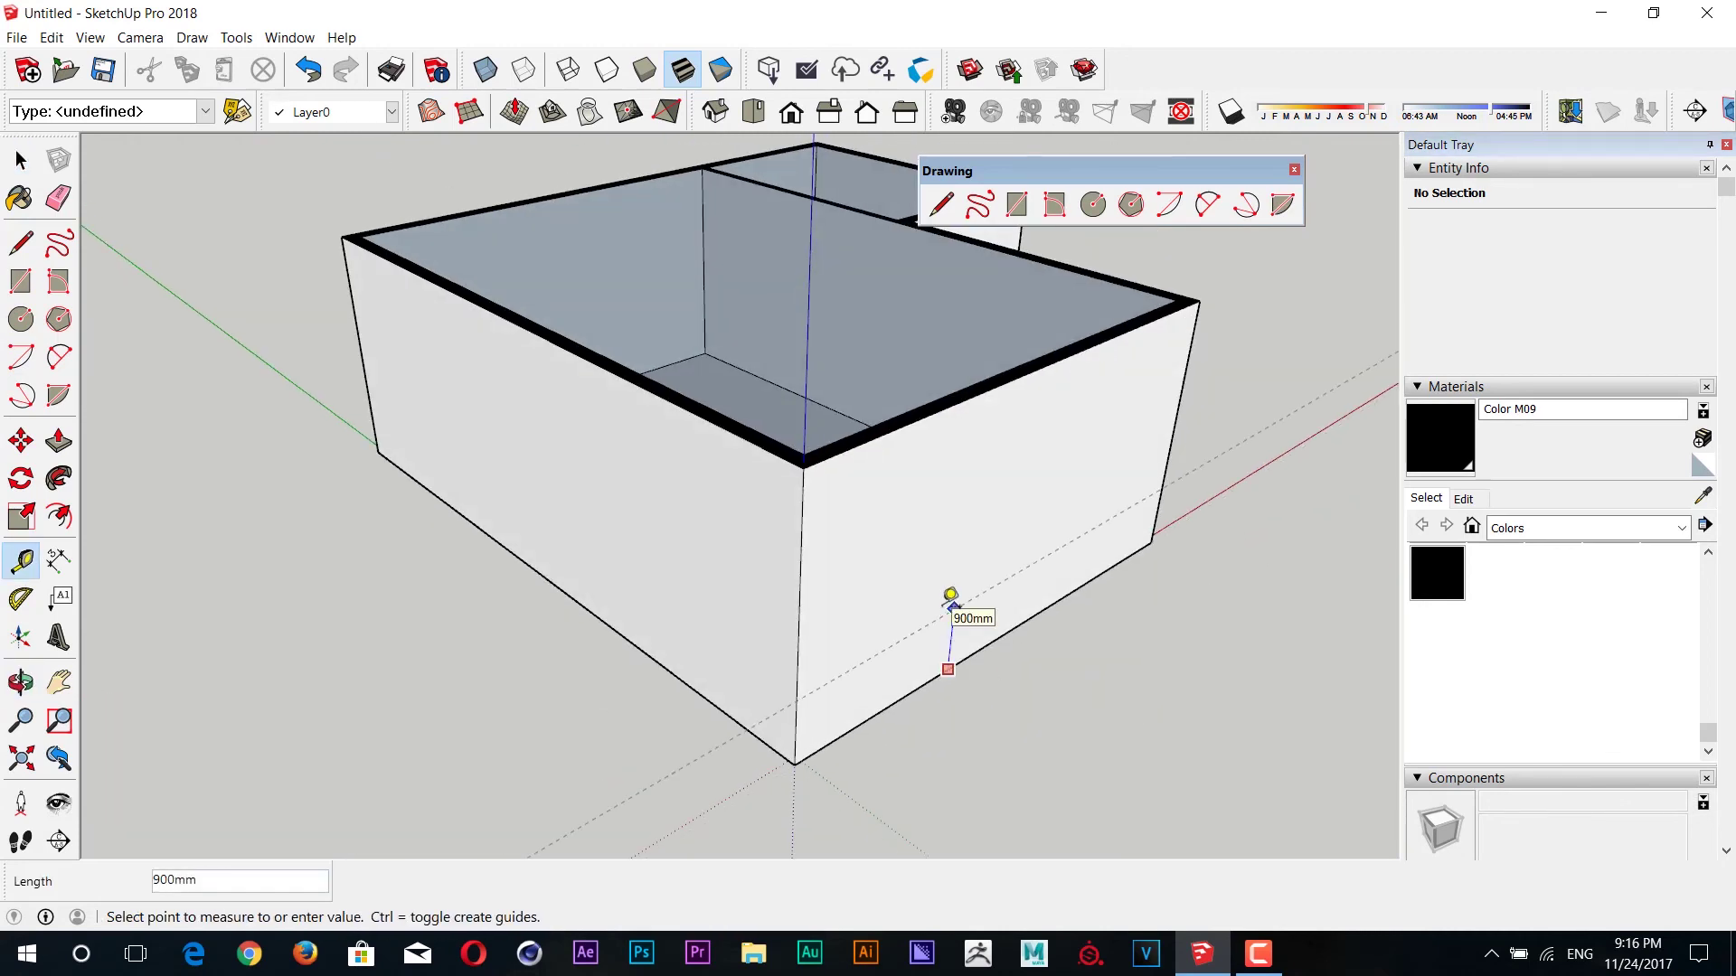
text(900)
click(950, 594)
click(768, 450)
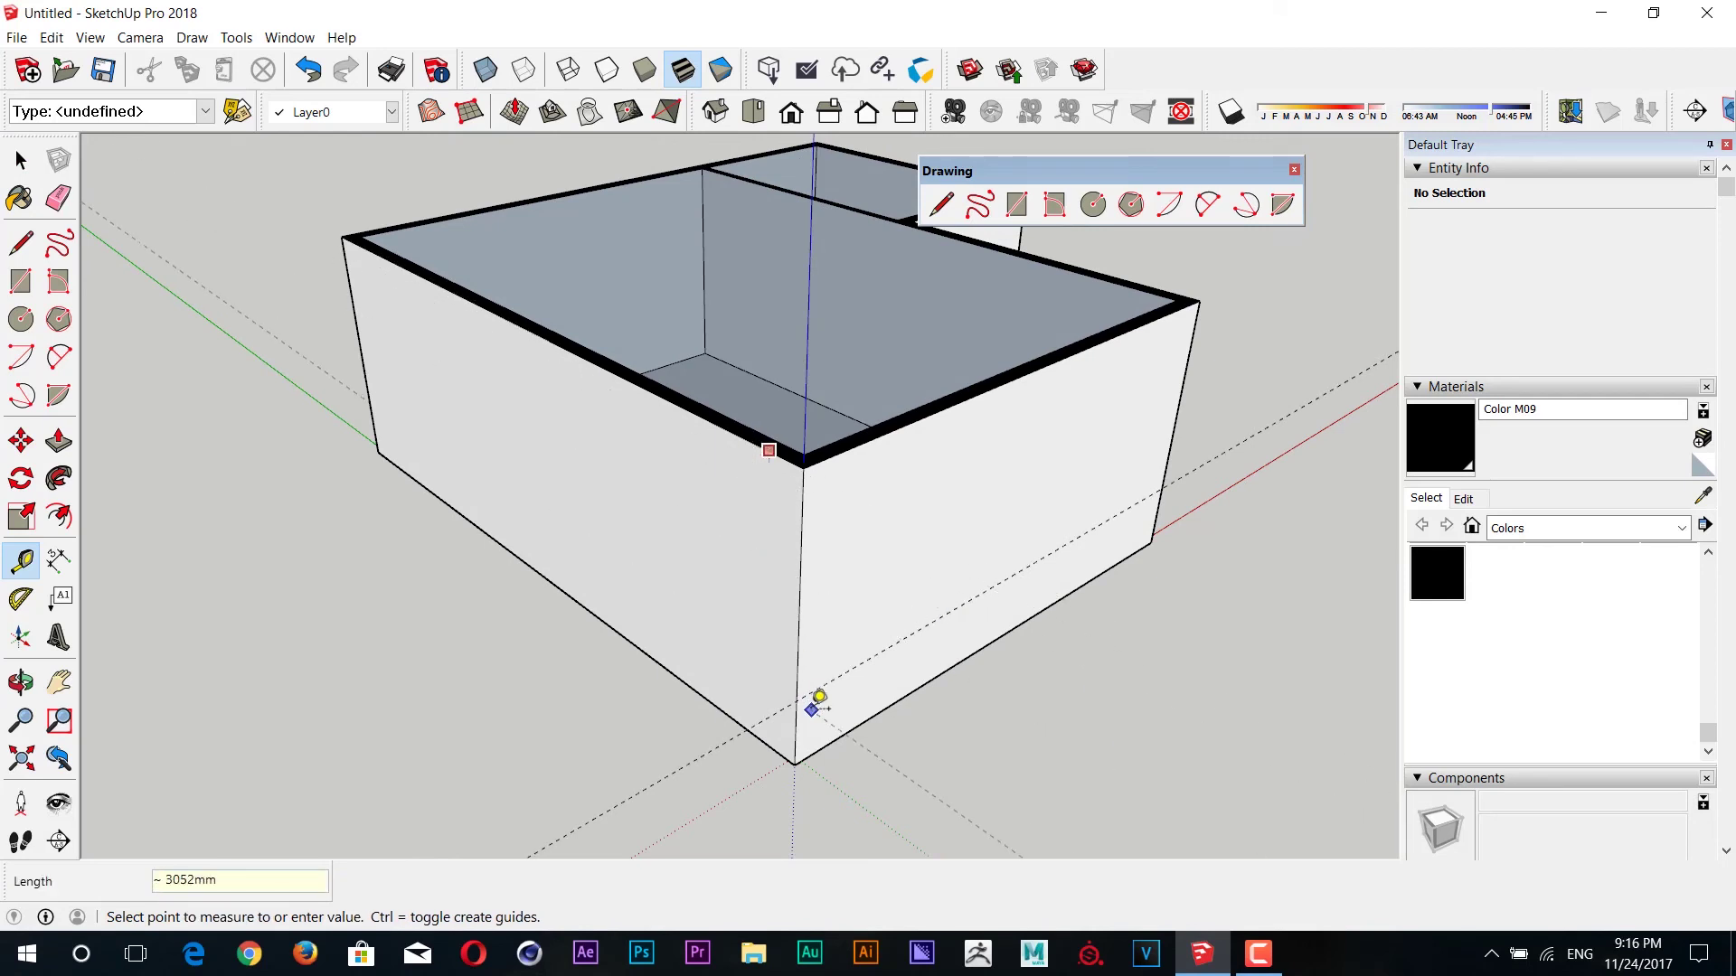
click(818, 692)
mouse_move(562, 659)
middle_down()
mouse_move(1073, 647)
mouse_move(608, 632)
mouse_move(872, 442)
middle_up()
click(907, 405)
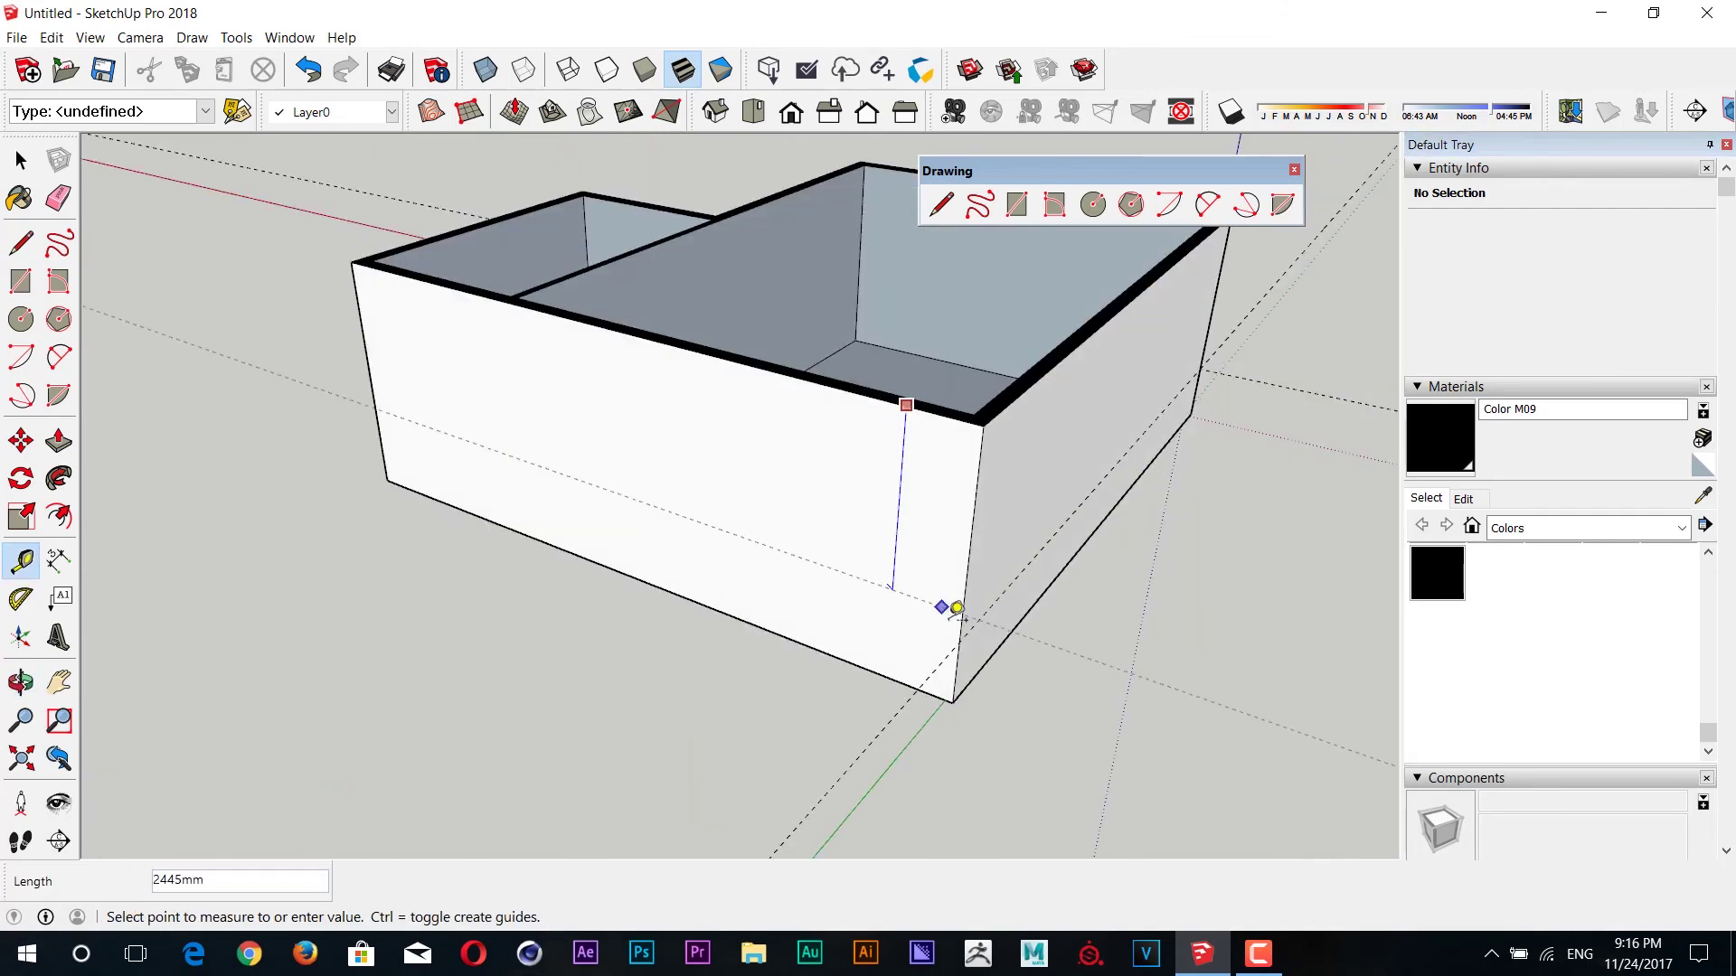
click(964, 618)
mouse_move(511, 620)
middle_down()
mouse_move(678, 643)
mouse_move(755, 466)
middle_up()
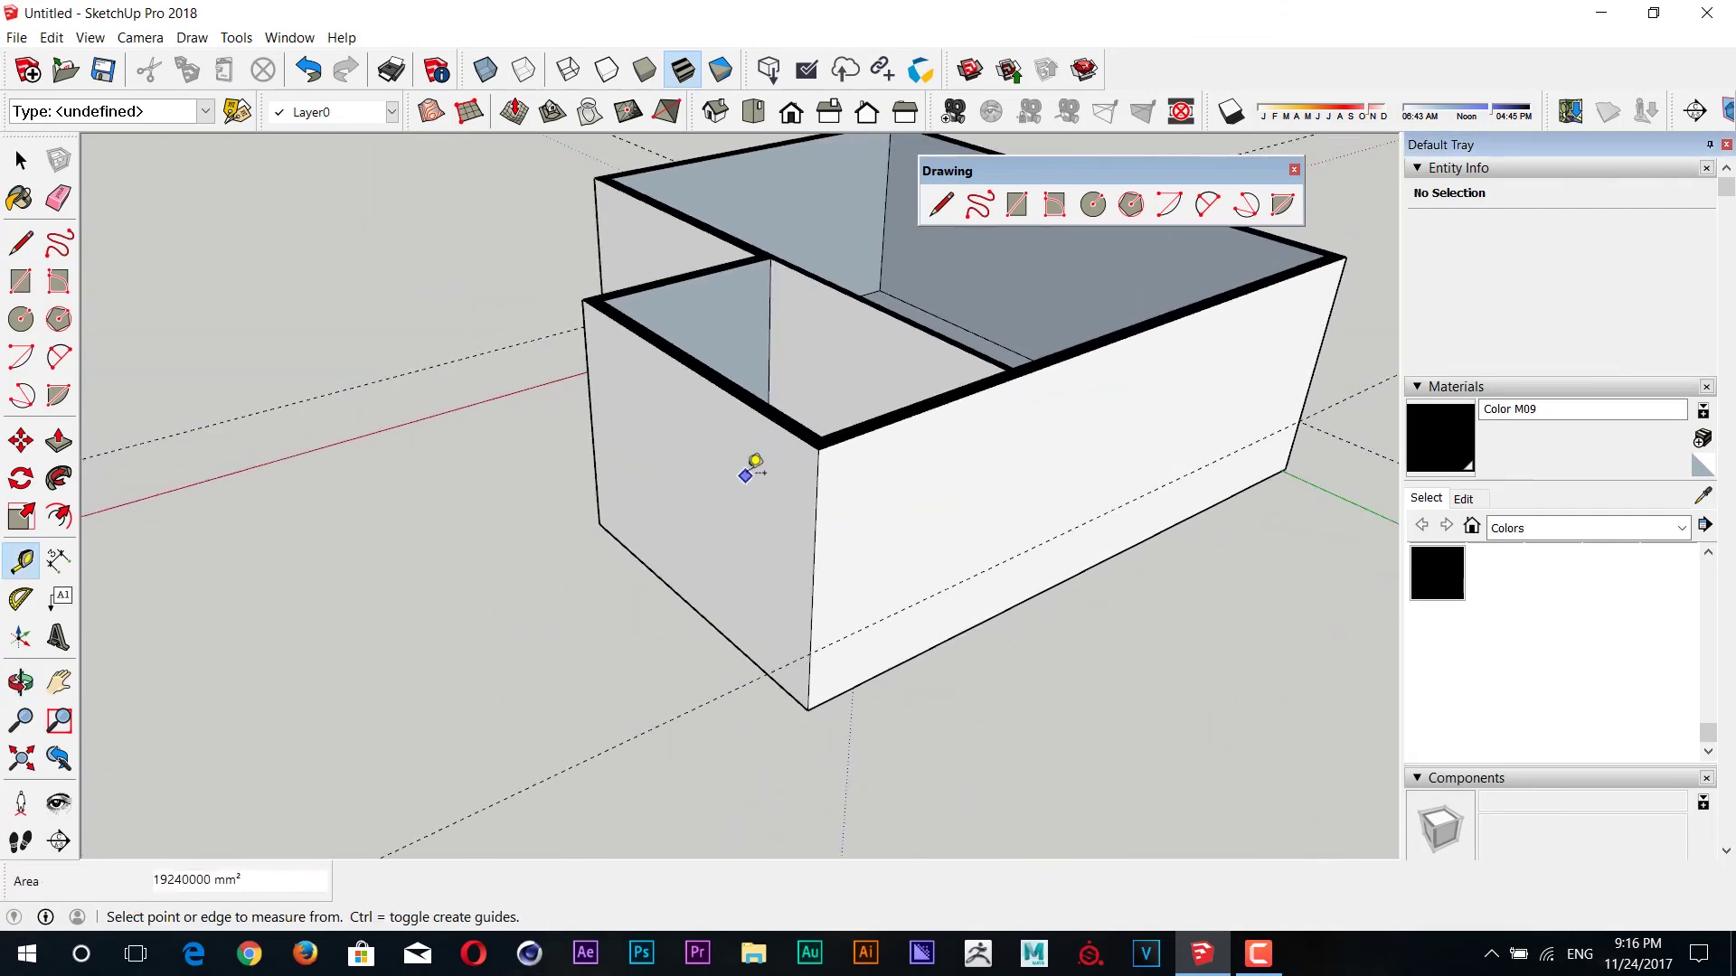
click(775, 407)
click(811, 638)
key(space)
mouse_move(821, 542)
middle_down()
mouse_move(760, 547)
mouse_move(988, 574)
mouse_move(914, 567)
mouse_move(845, 439)
middle_up()
- Add more 1600 mm height guides on the front wall and the neighbouring walls
key(t)
click(882, 333)
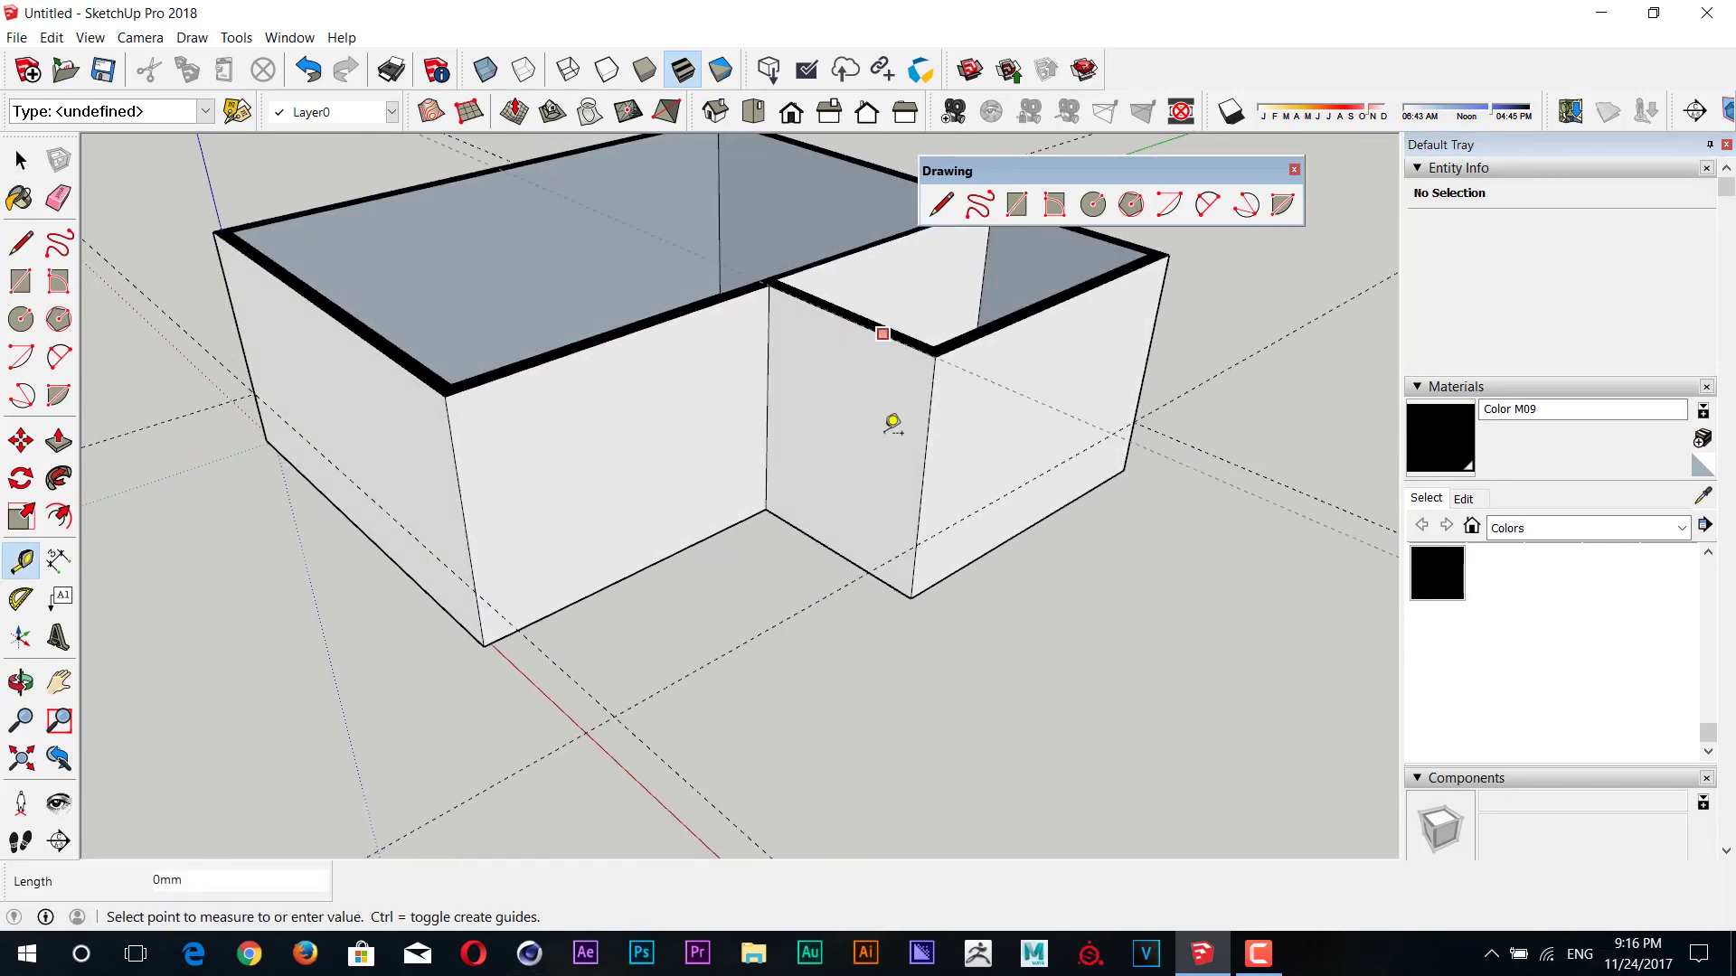
click(907, 540)
click(710, 301)
click(665, 500)
text(1600)
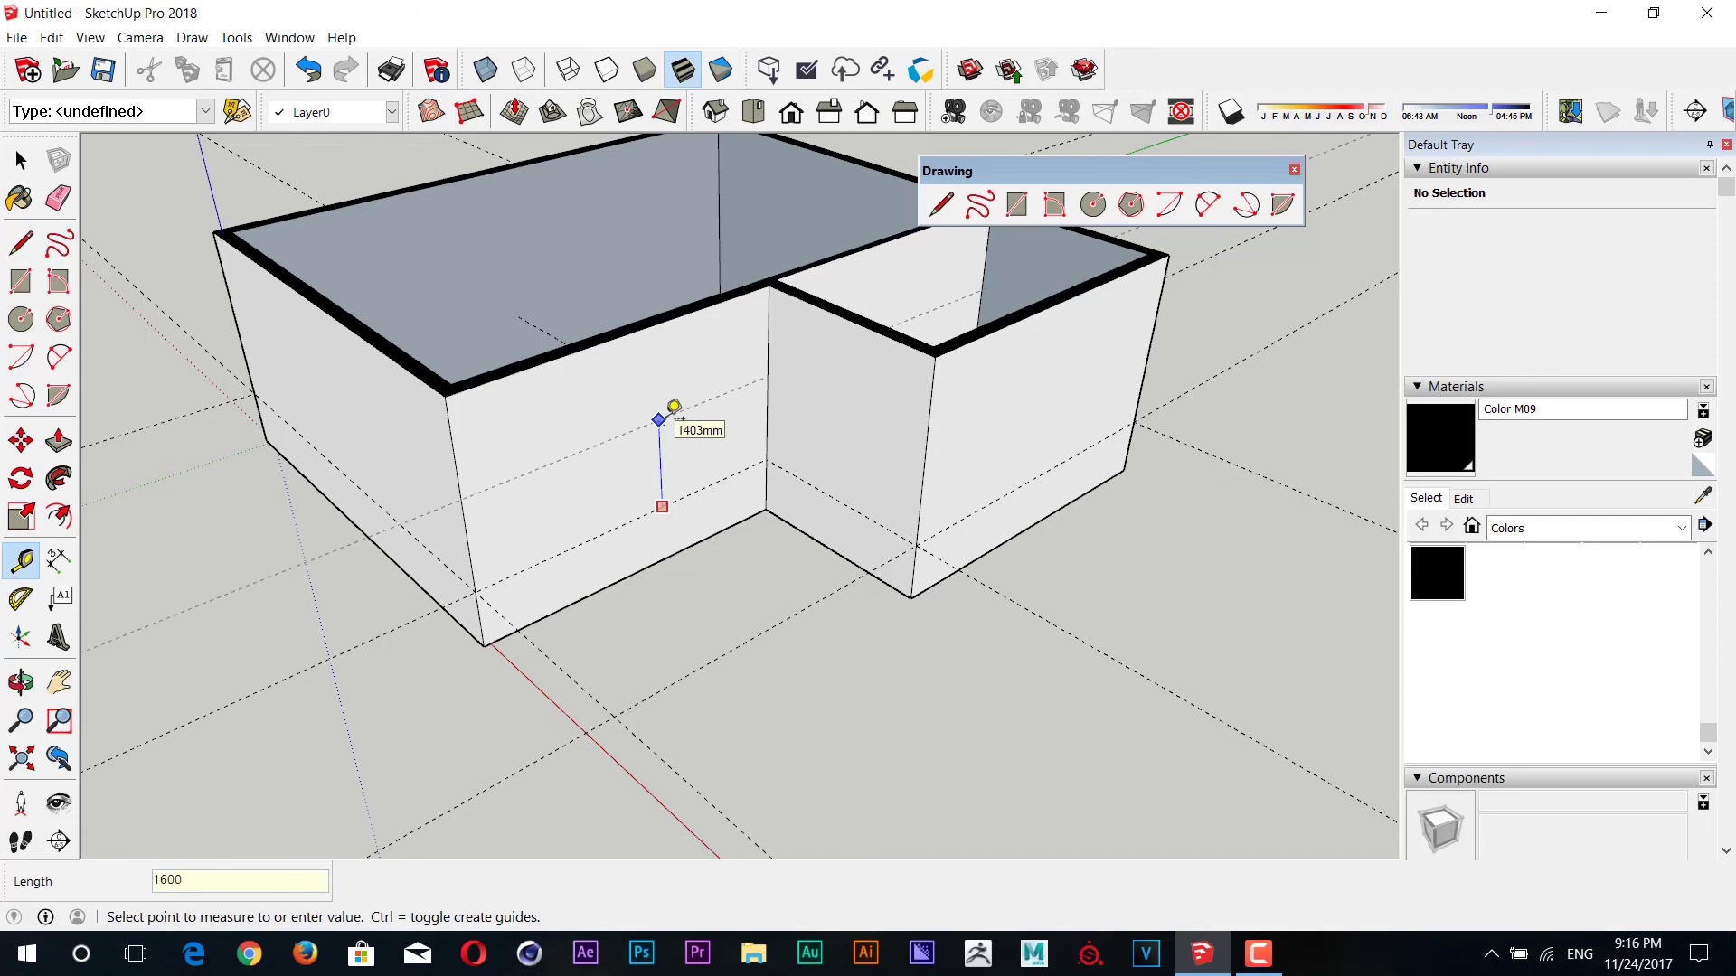
key(Return)
mouse_move(681, 419)
middle_down()
mouse_move(825, 573)
mouse_move(918, 534)
middle_up()
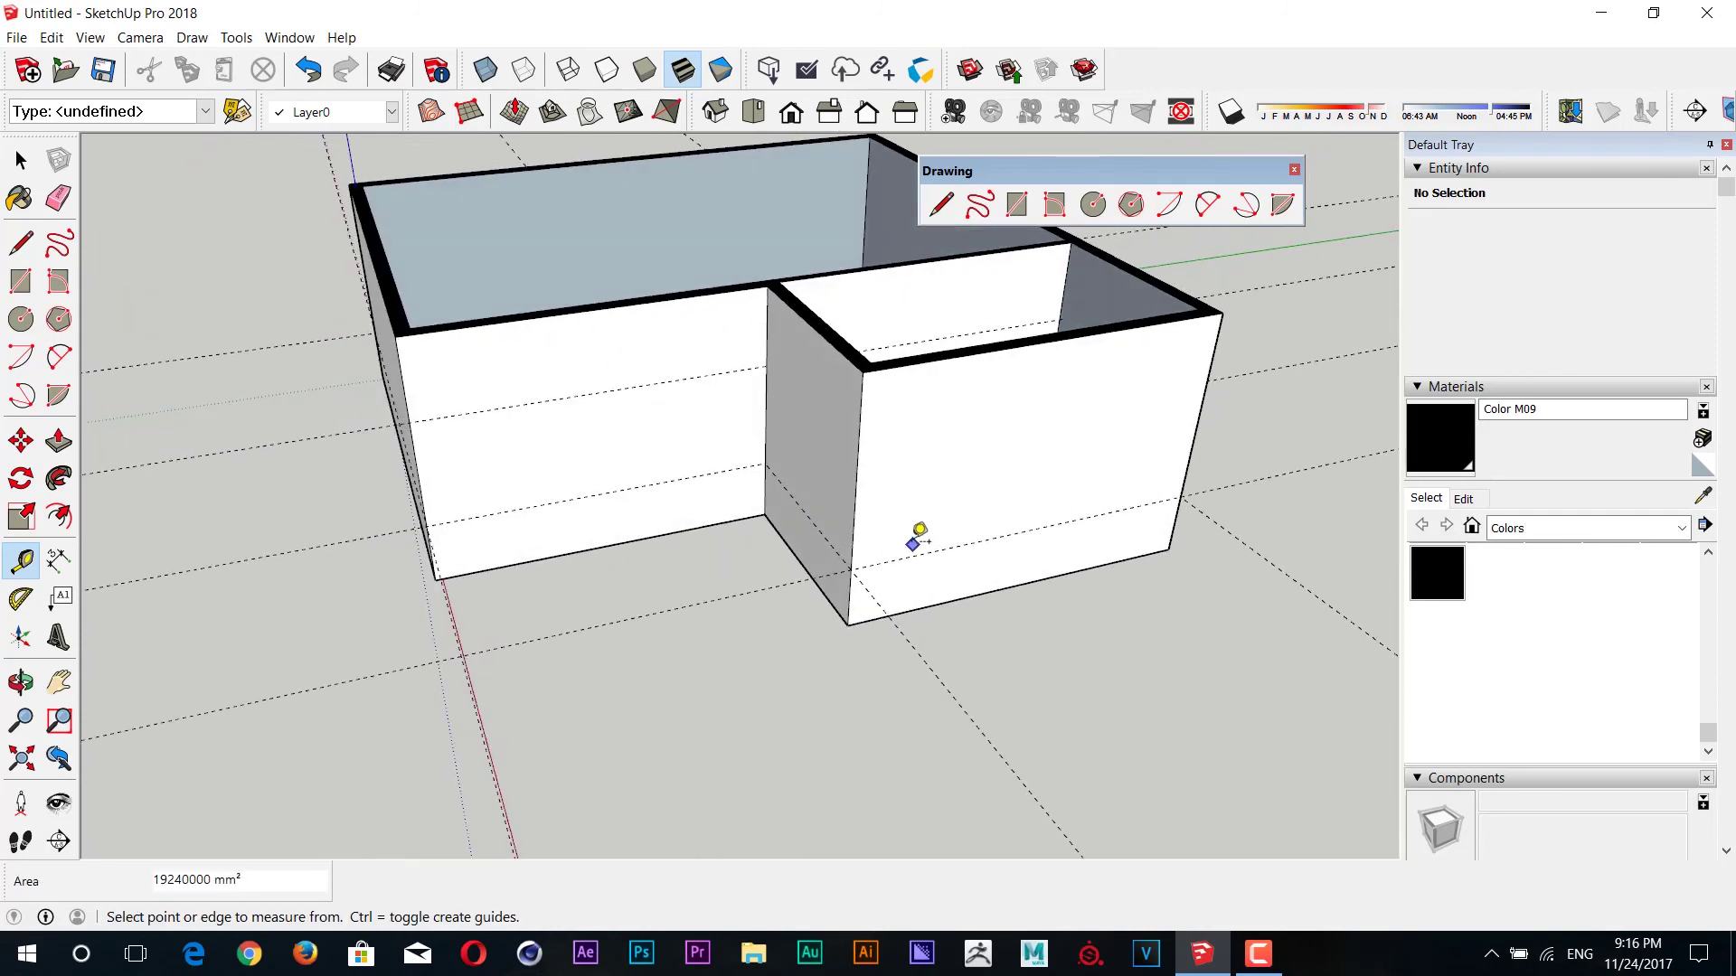
click(800, 493)
click(777, 364)
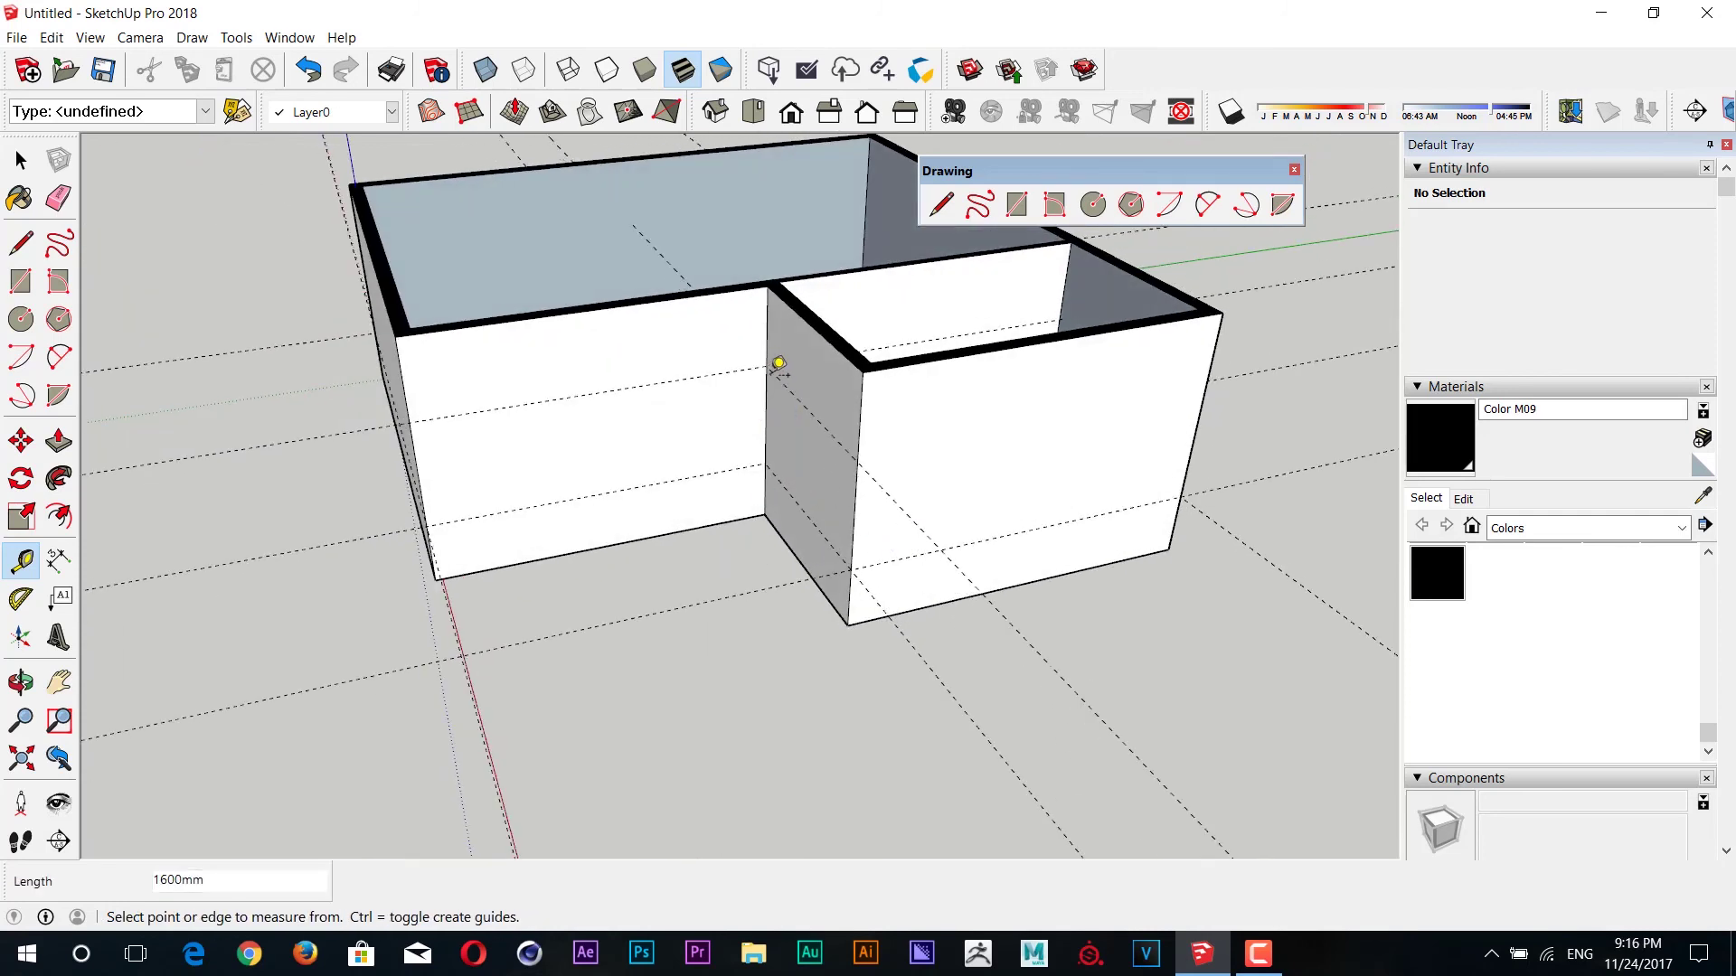
click(908, 554)
click(868, 440)
- Place the 1600 mm height guides on the far wall and the long wall
middle_drag(868, 442, 550, 554)
shift+middle_drag(878, 646, 902, 600)
click(903, 600)
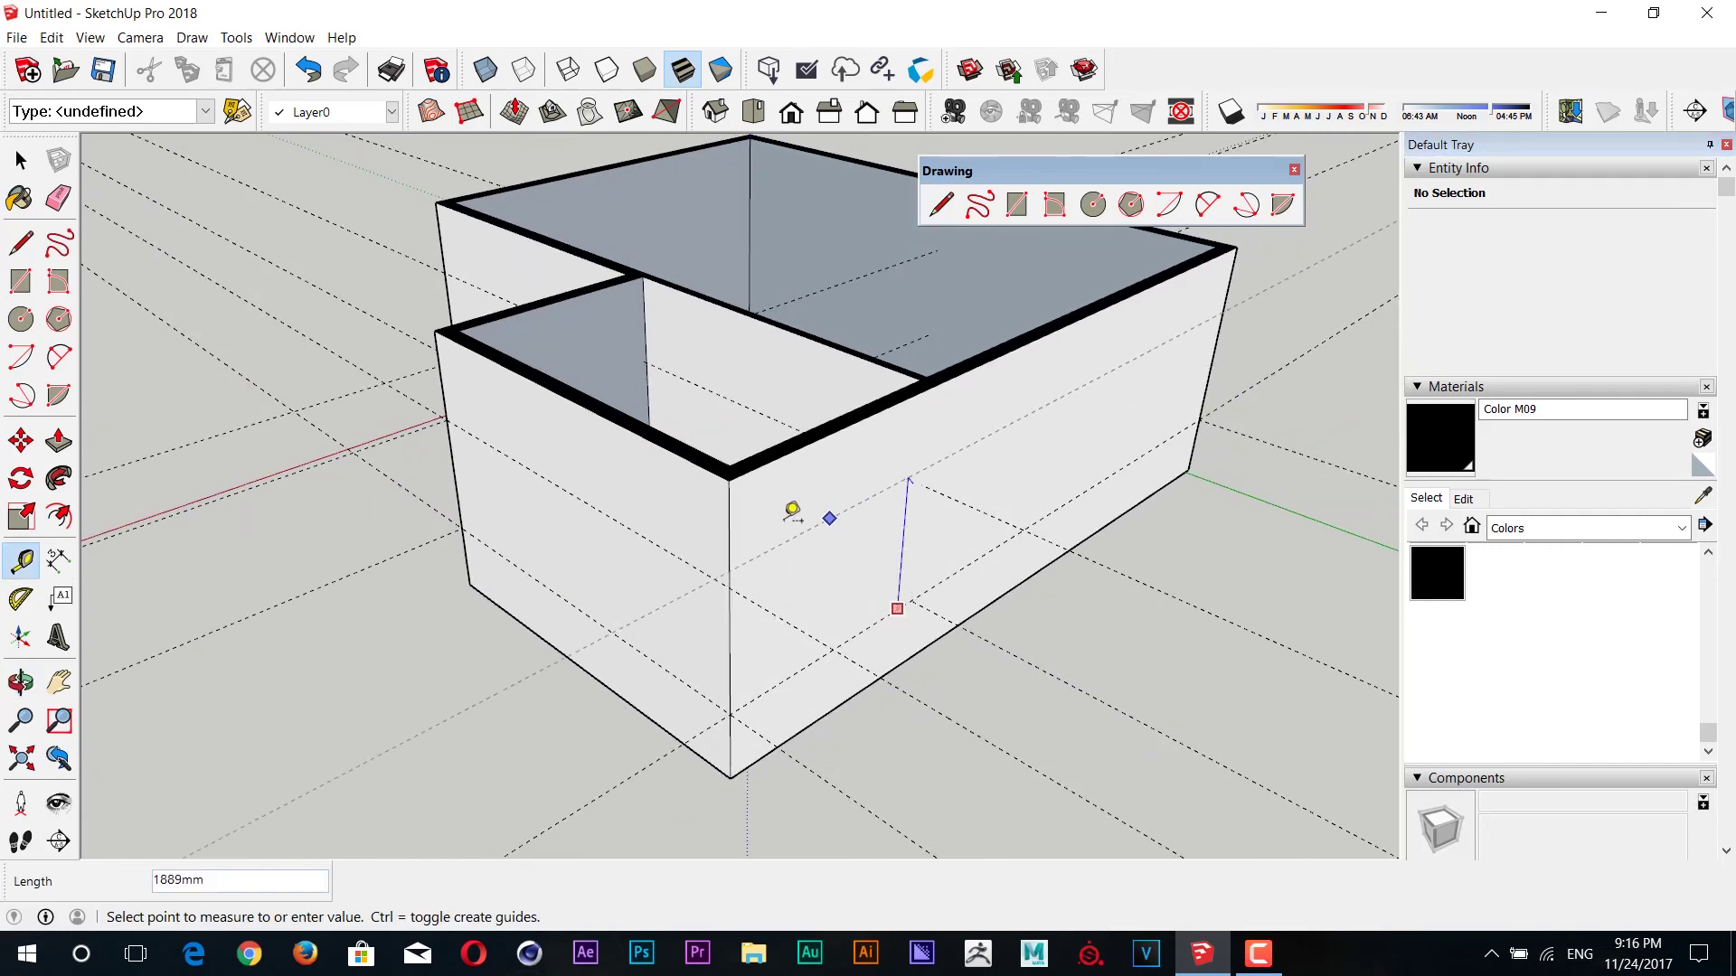
click(873, 587)
mouse_move(1037, 570)
middle_down()
mouse_move(980, 620)
mouse_move(705, 588)
mouse_move(729, 643)
middle_up()
click(718, 653)
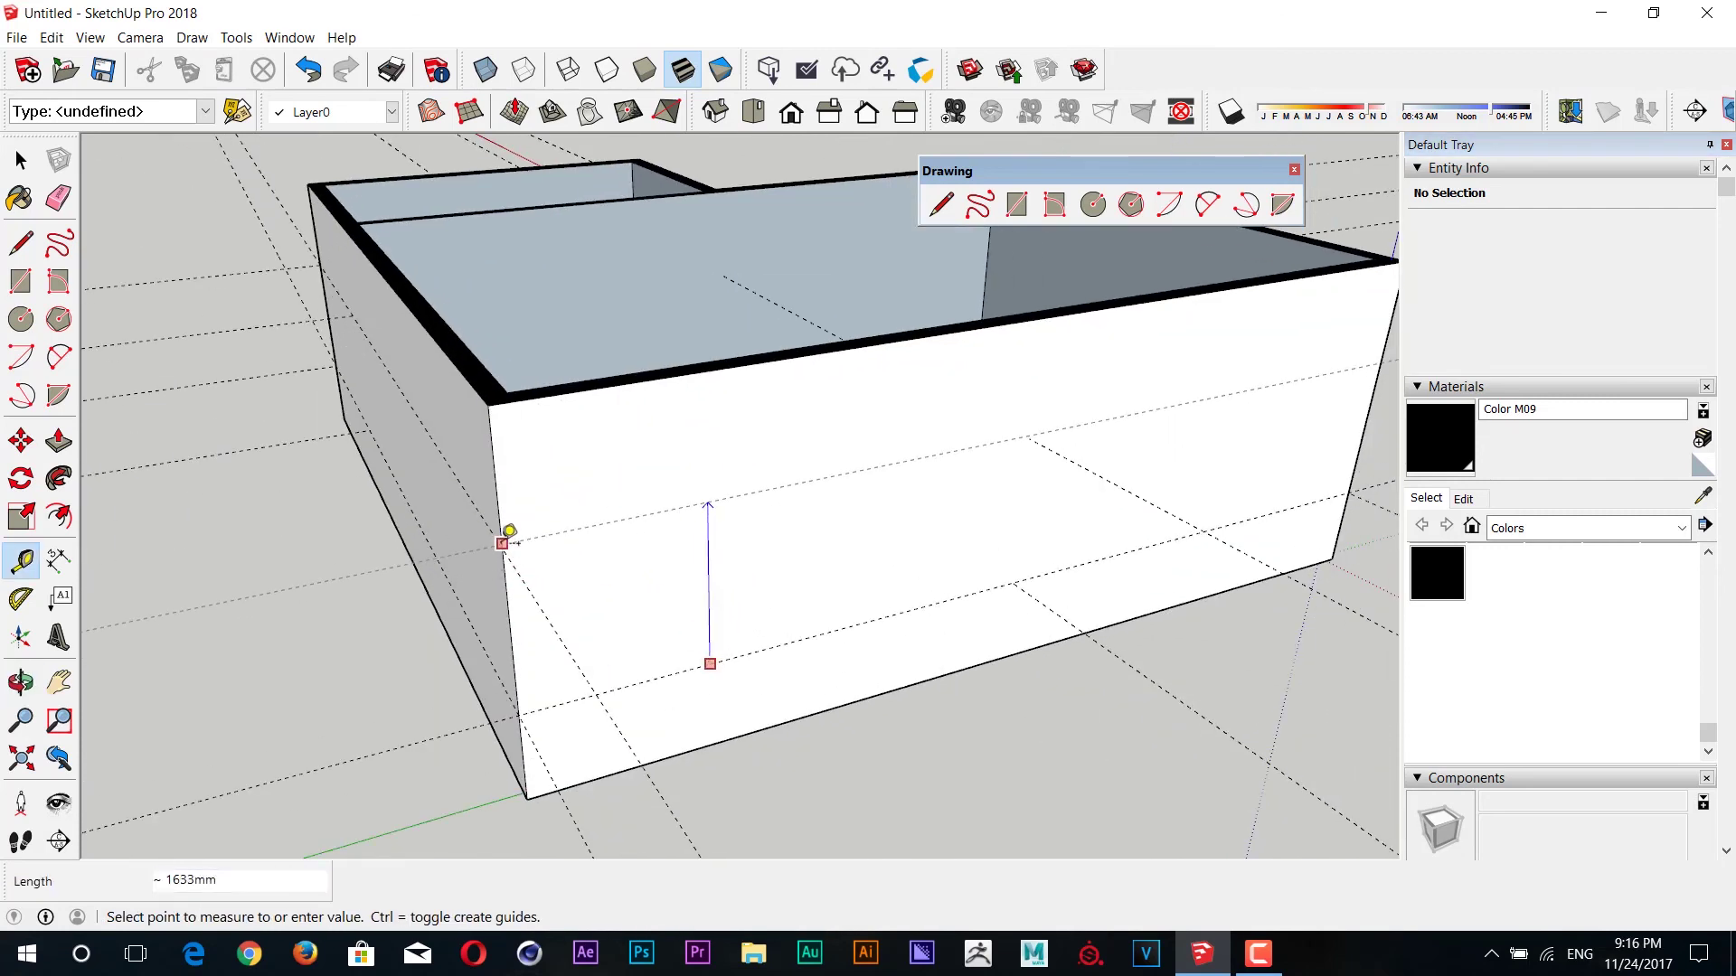
click(507, 530)
scroll(682, 546, down, 3)
mouse_move(682, 546)
middle_down()
mouse_move(426, 593)
mouse_move(706, 630)
mouse_move(725, 656)
middle_up()
click(724, 657)
click(589, 535)
- Add a vertical guide on the front wall, 3600 mm in from its right edge
mouse_move(859, 588)
middle_down()
mouse_move(795, 620)
mouse_move(701, 604)
mouse_move(898, 581)
mouse_move(911, 605)
mouse_move(1067, 536)
middle_up()
click(1055, 537)
text(3700)
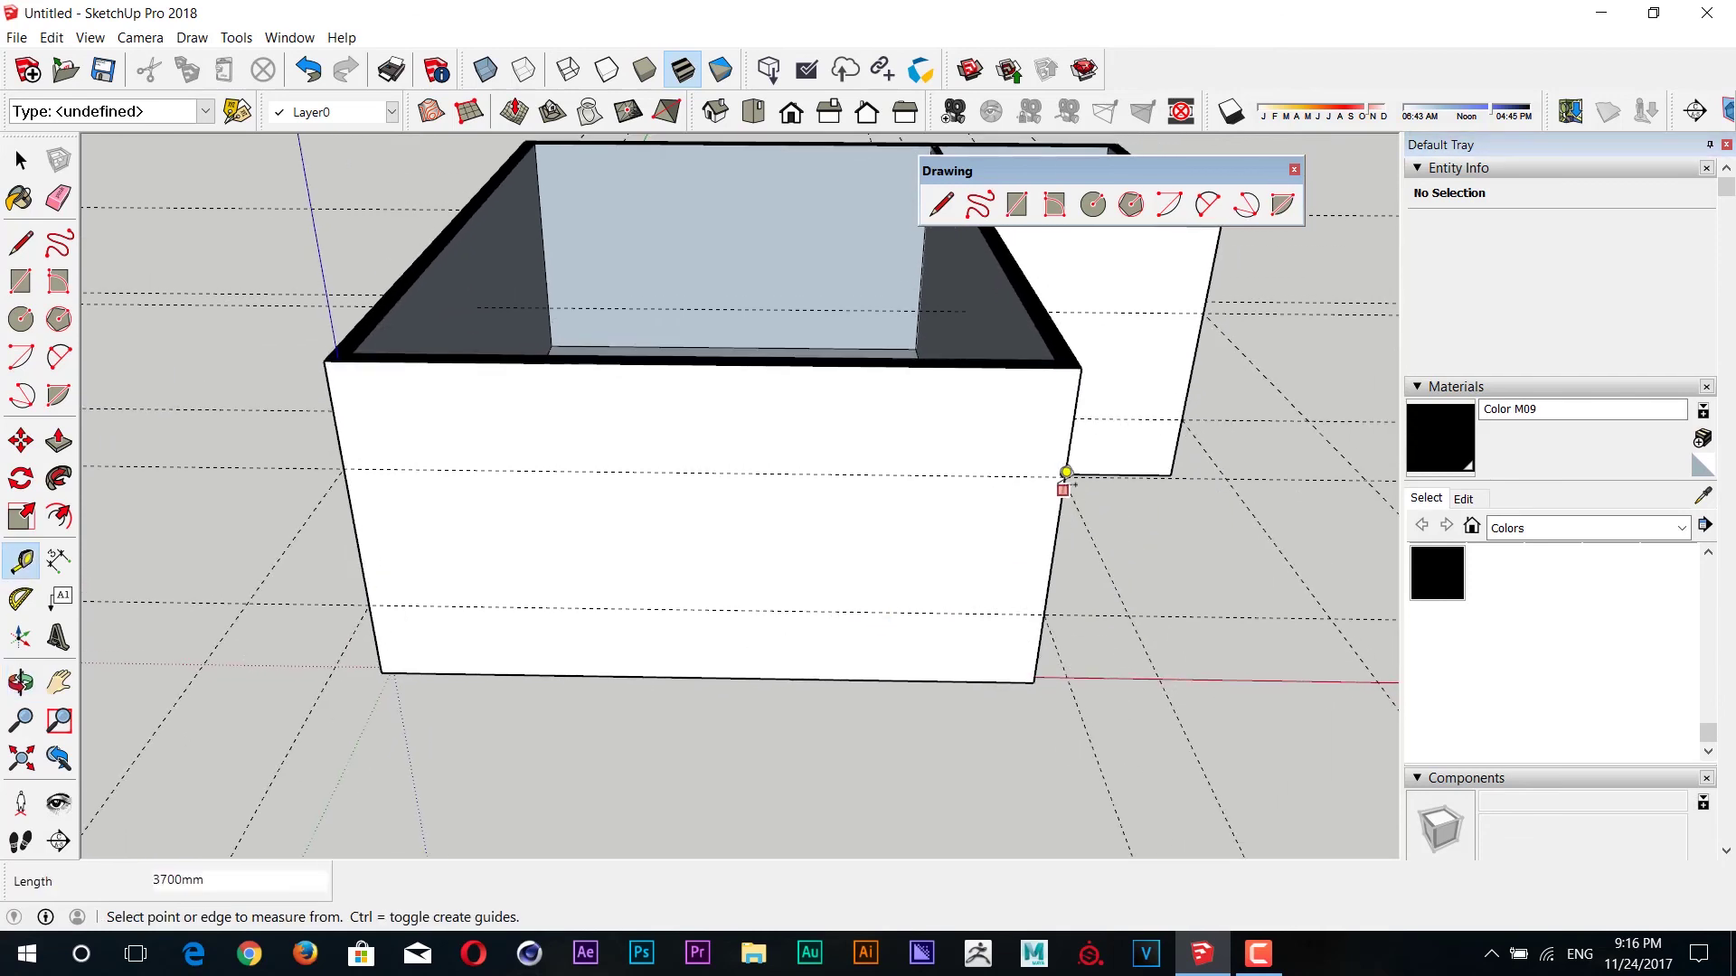
click(1071, 437)
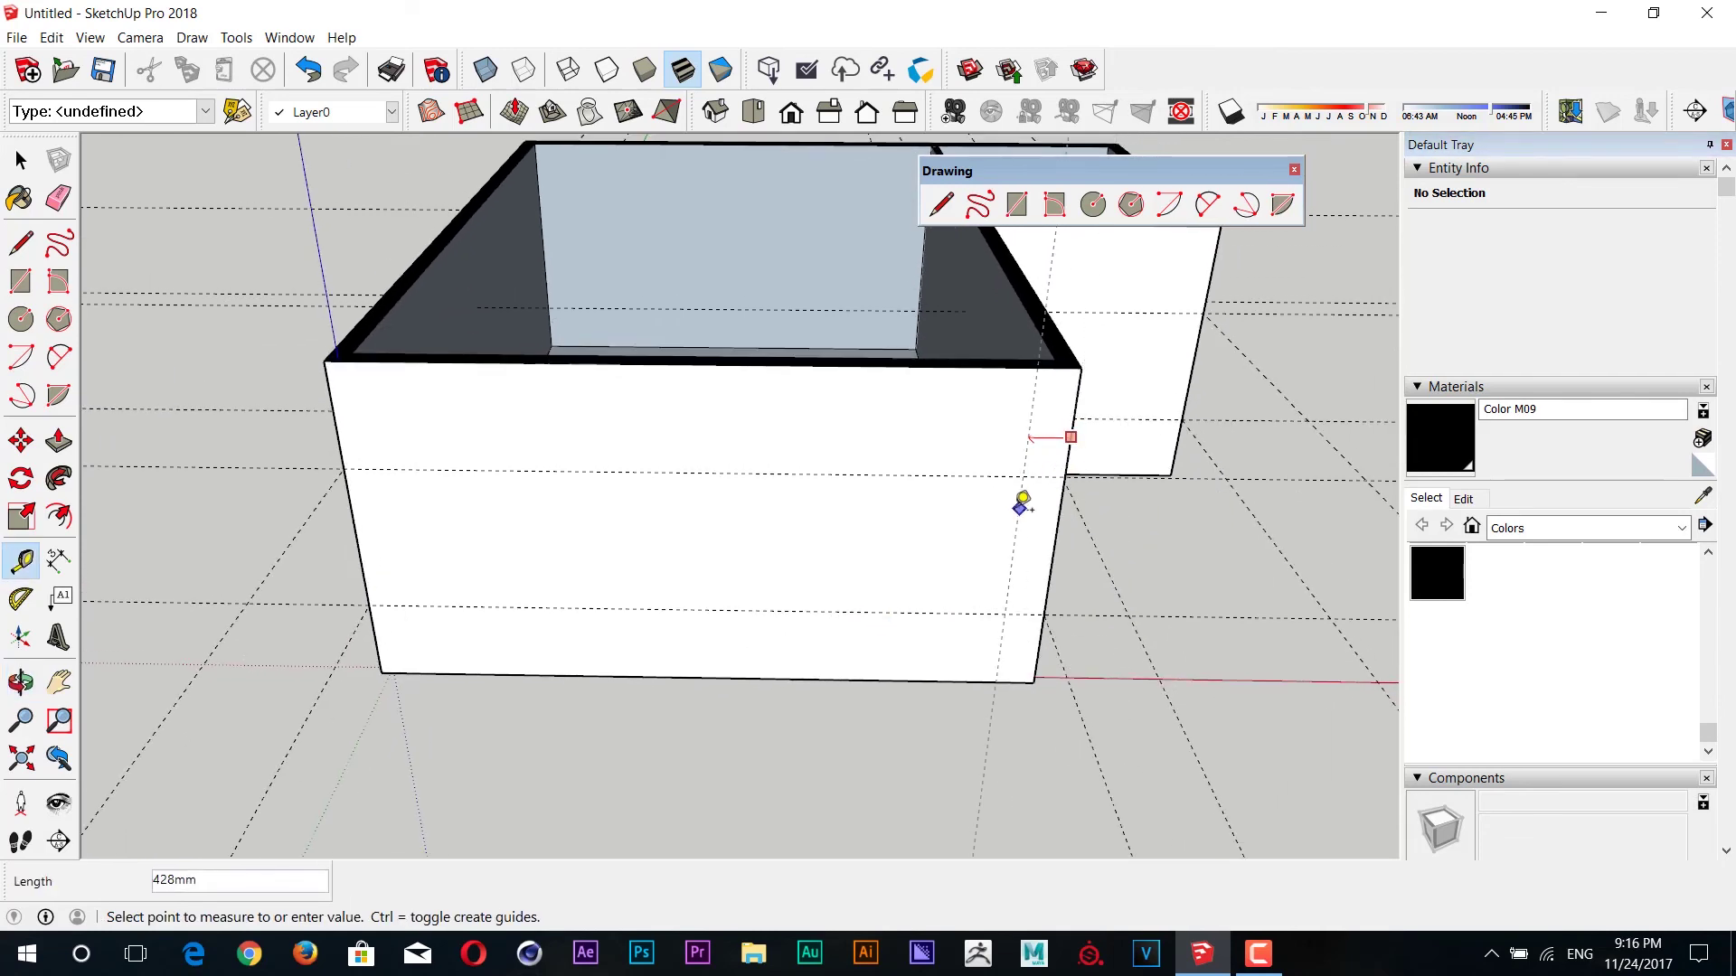
click(707, 666)
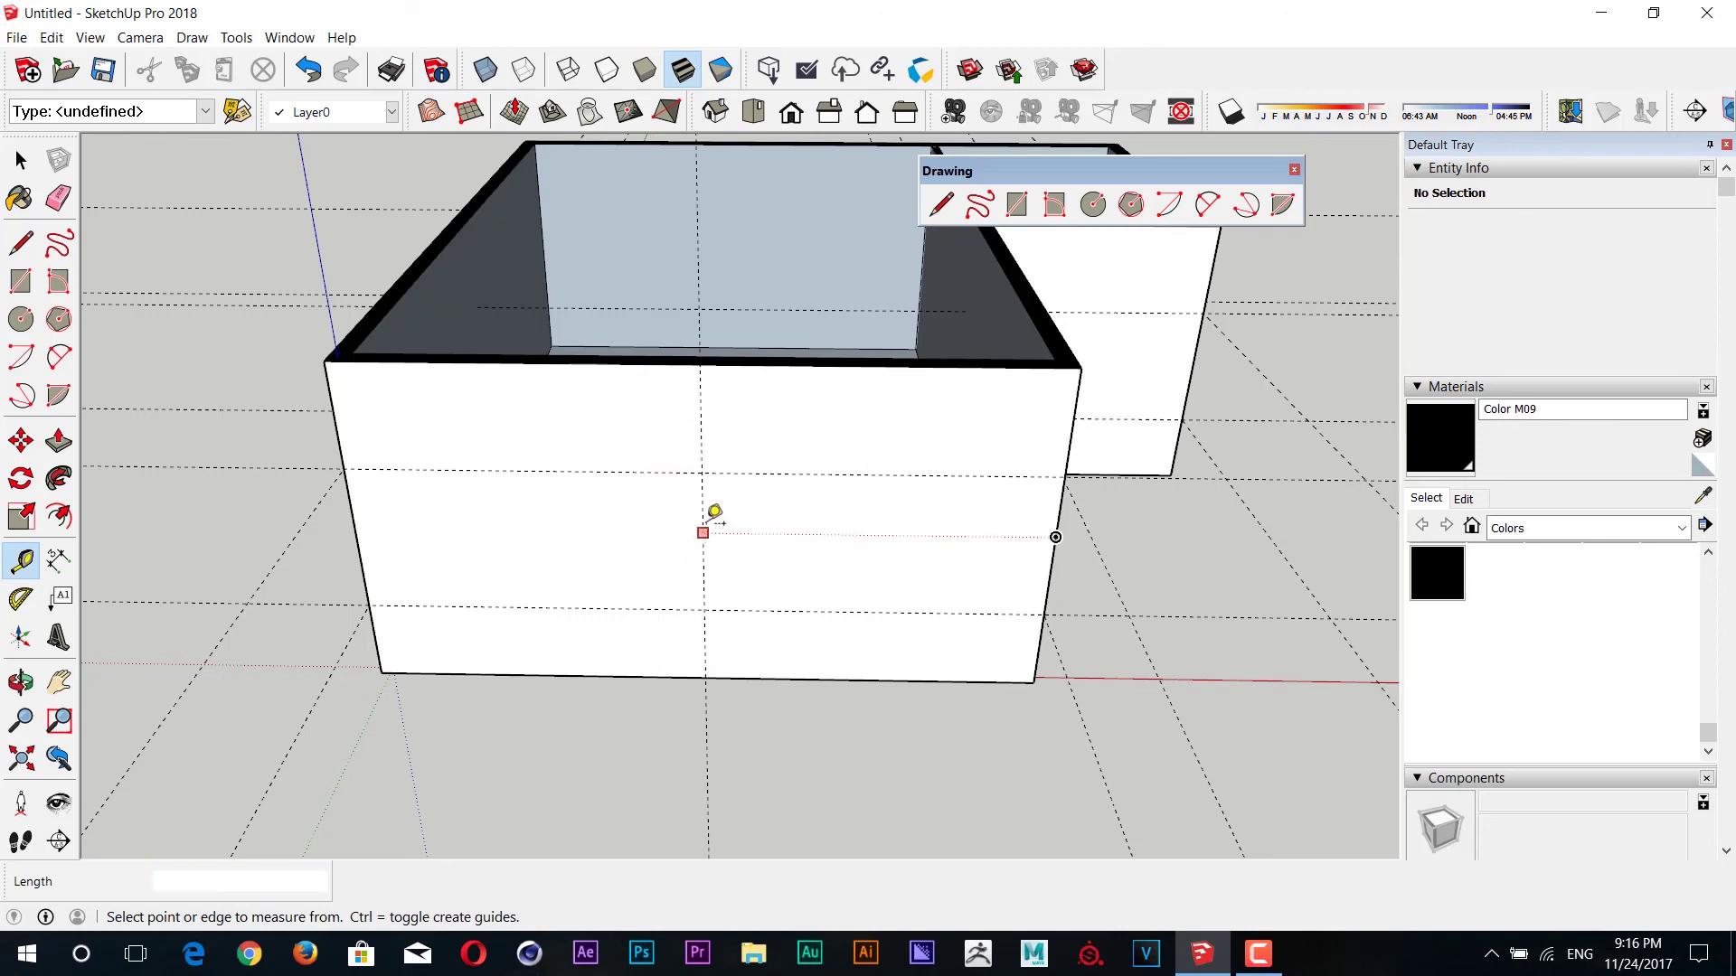
click(703, 532)
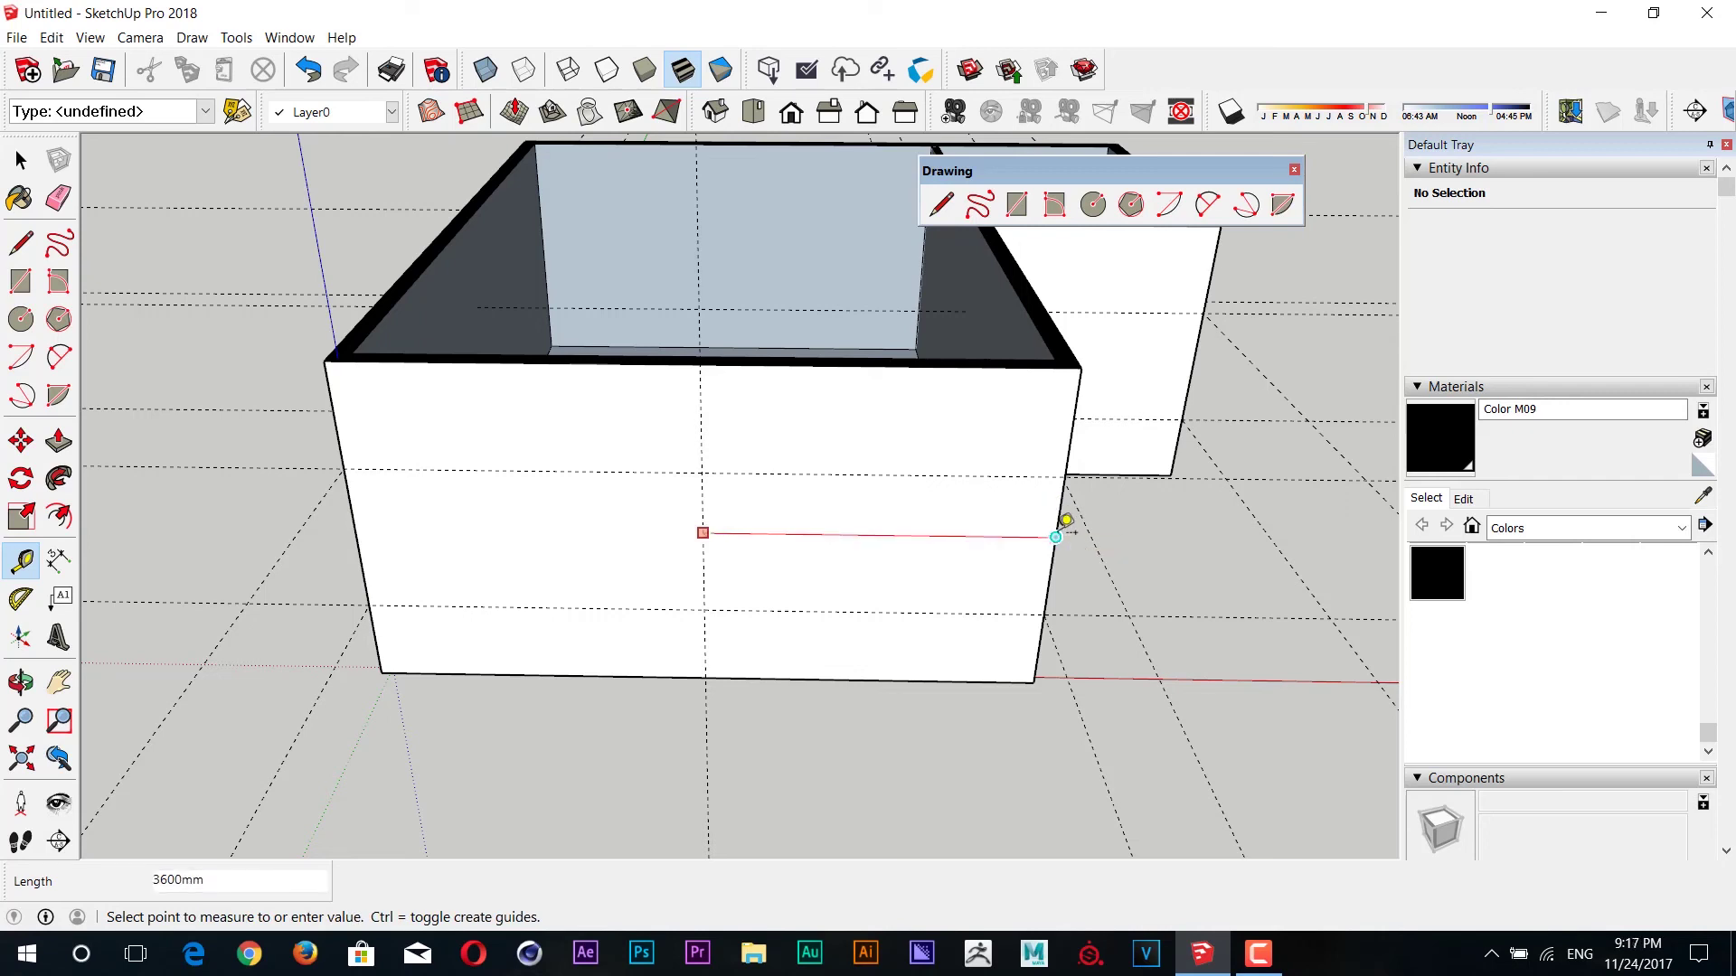
key(space)
- Draw a 1600 by 1000 mm opening rectangle on the front wall
key(r)
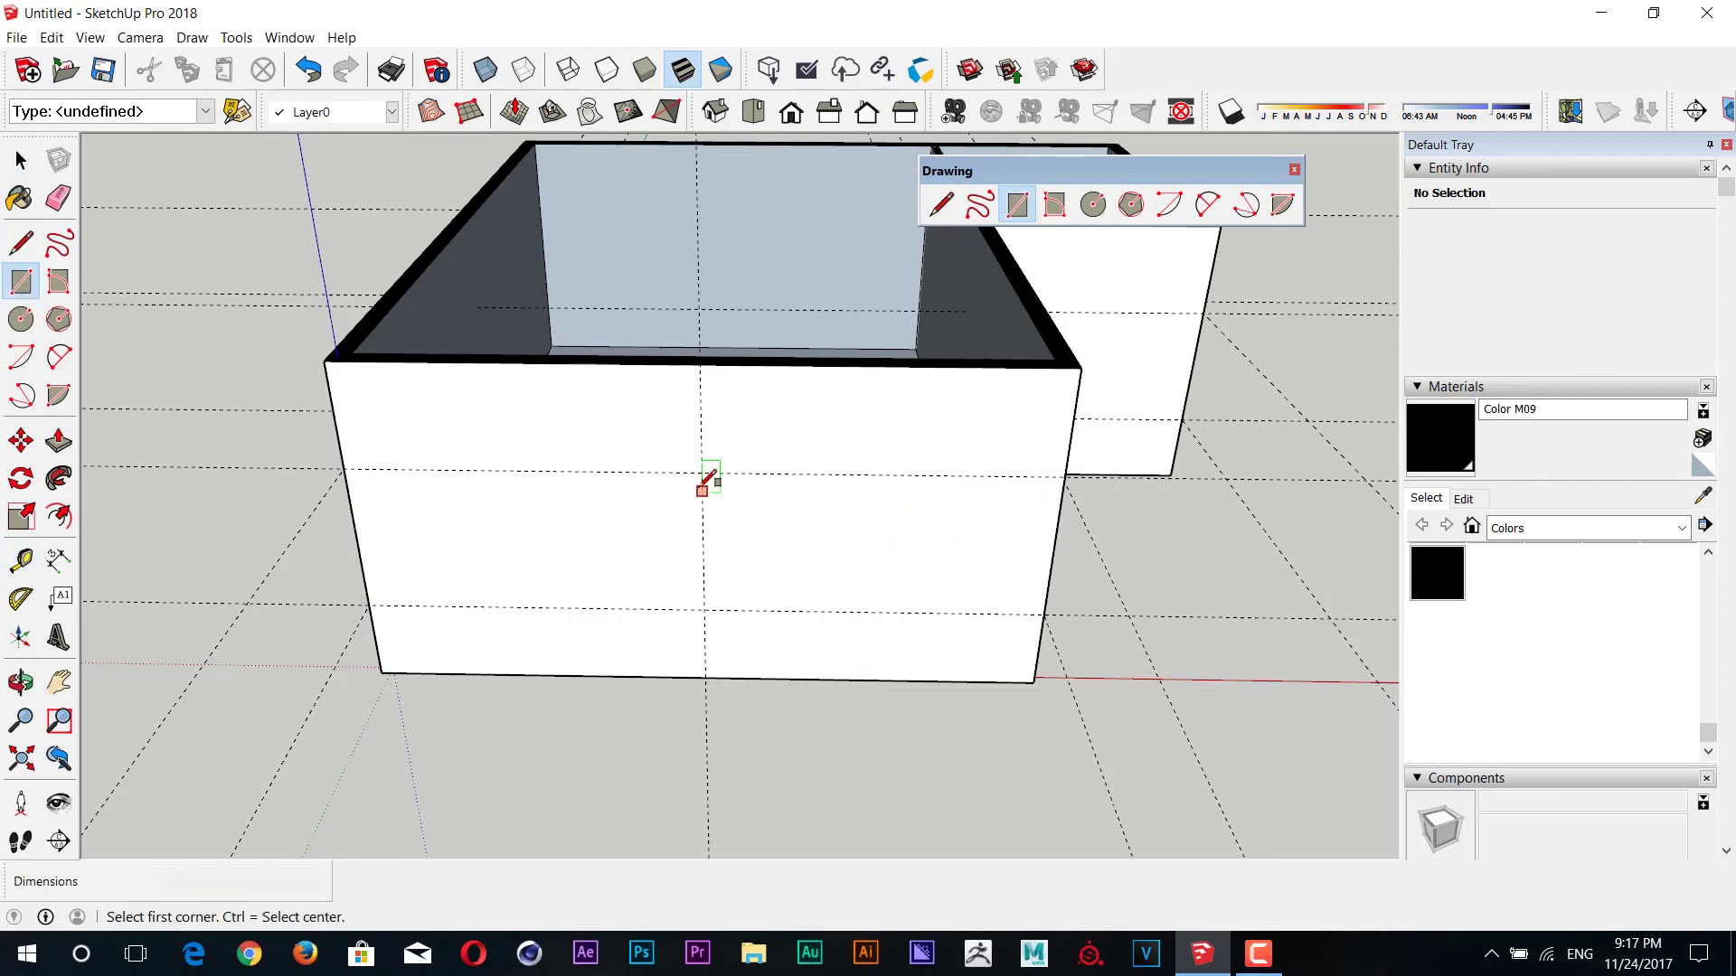
middle_drag(843, 540, 743, 592)
click(674, 601)
text(1000,16)
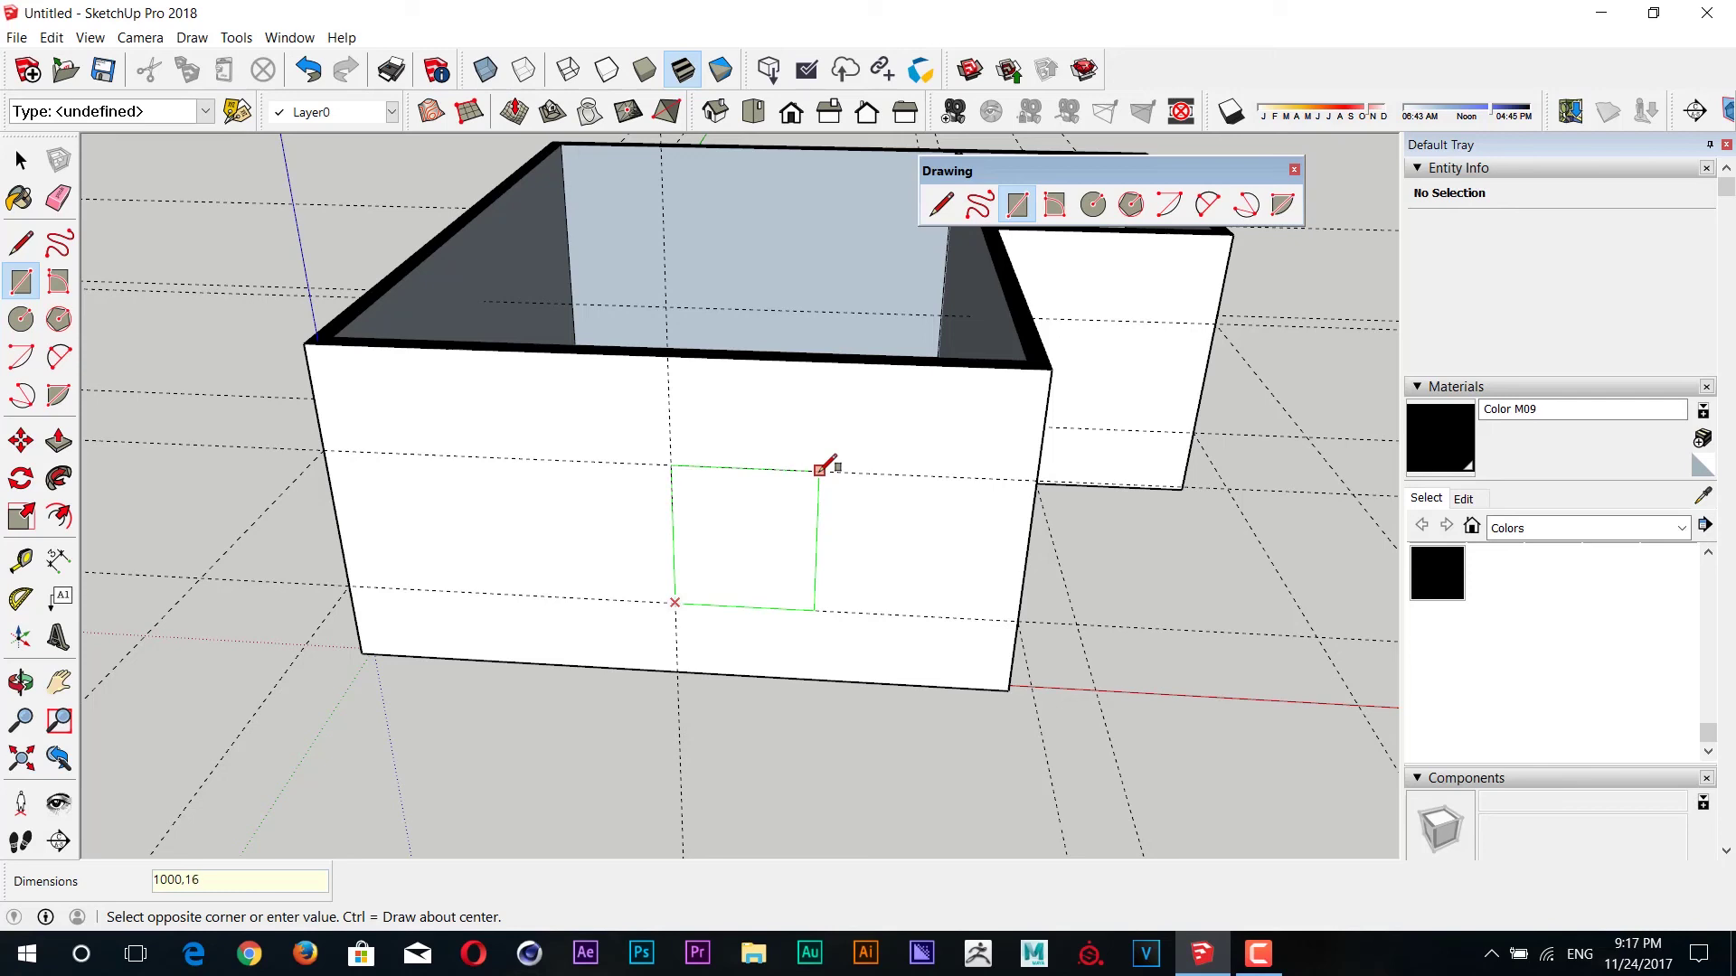
text(0)
key(Return)
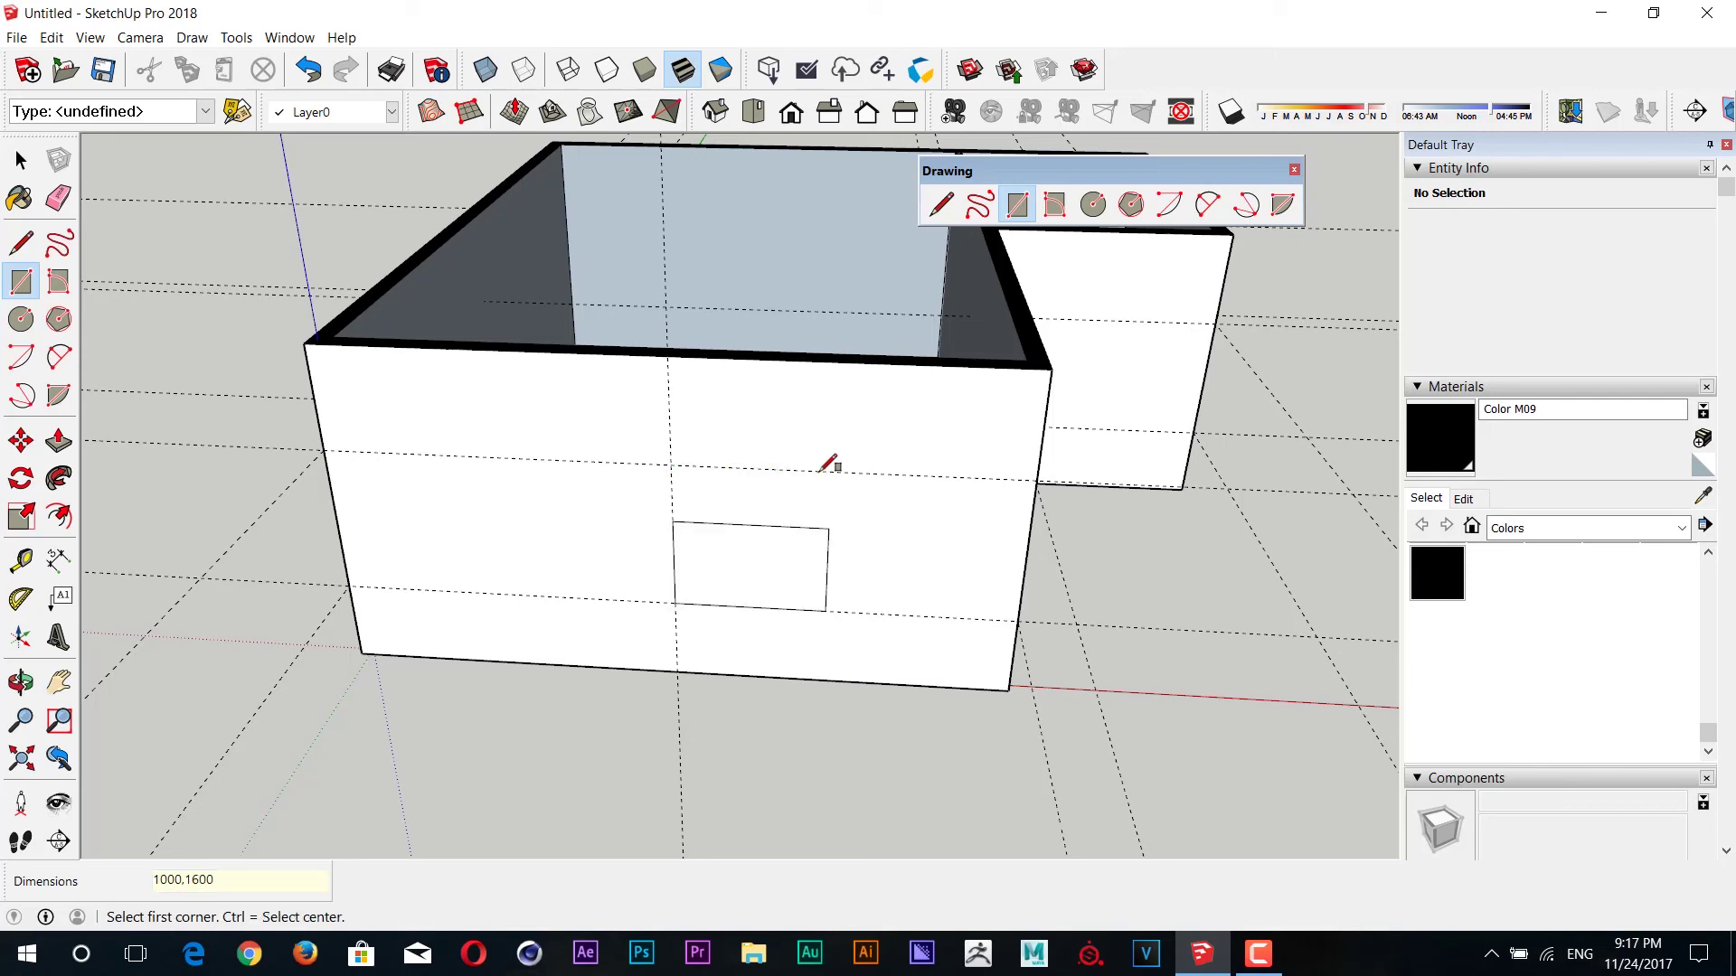
text(1)
text(0)
key(Return)
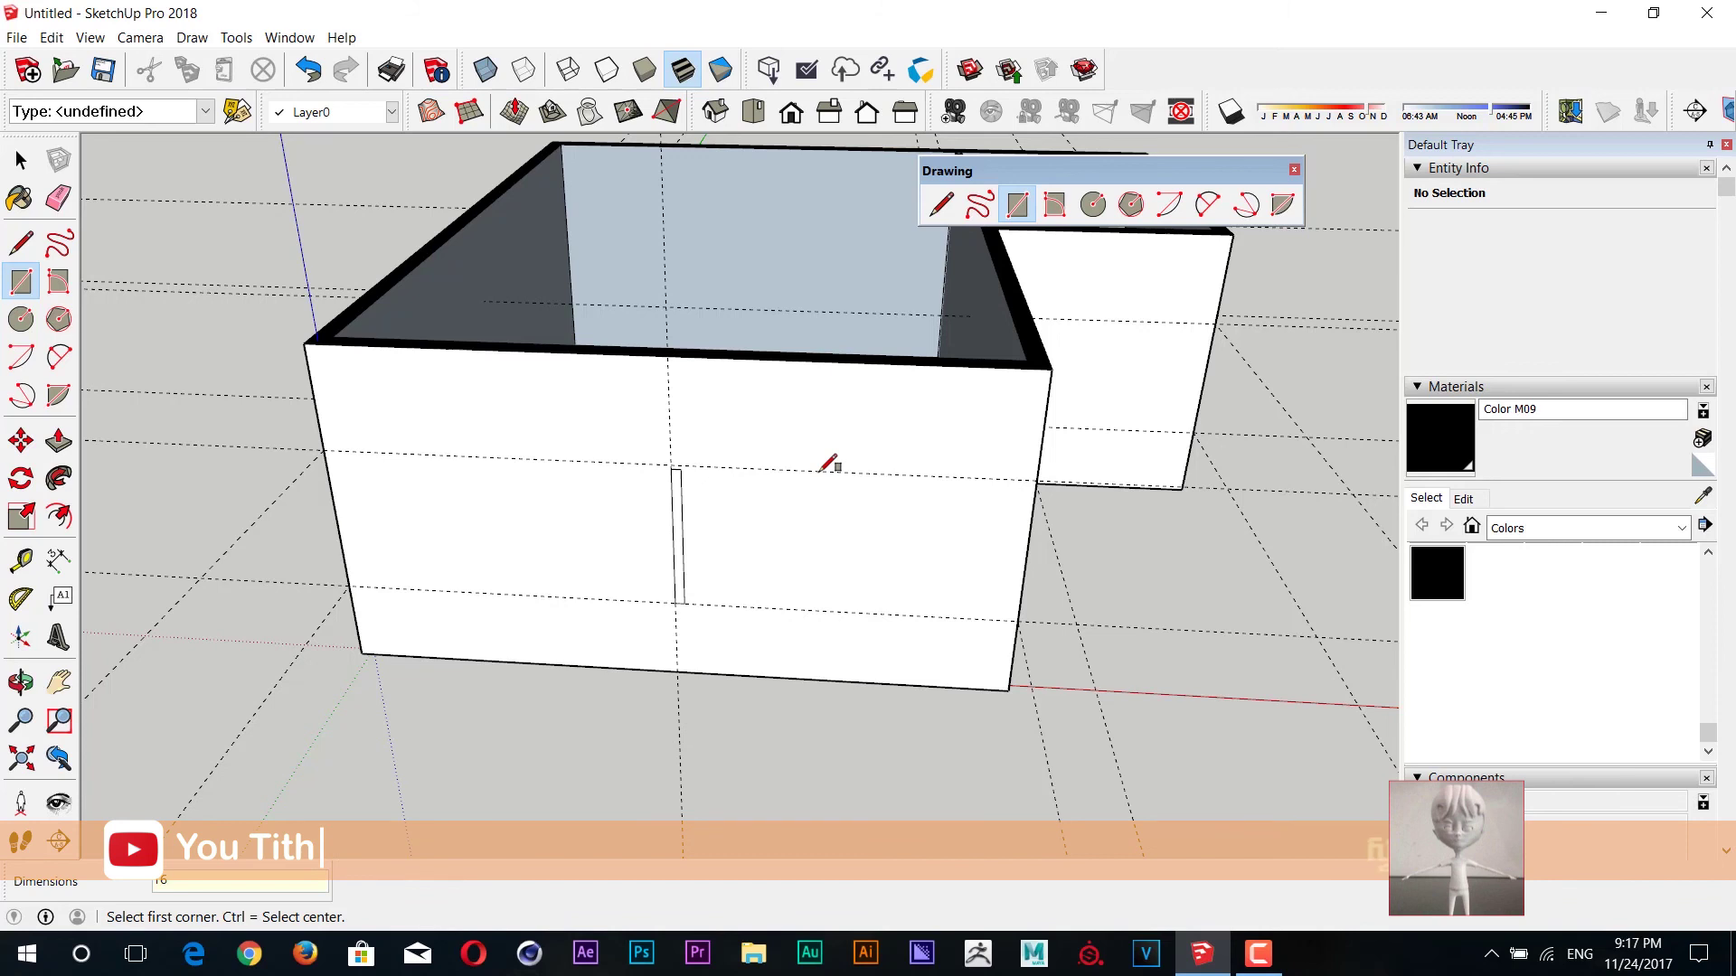
text(00,1000)
key(Return)
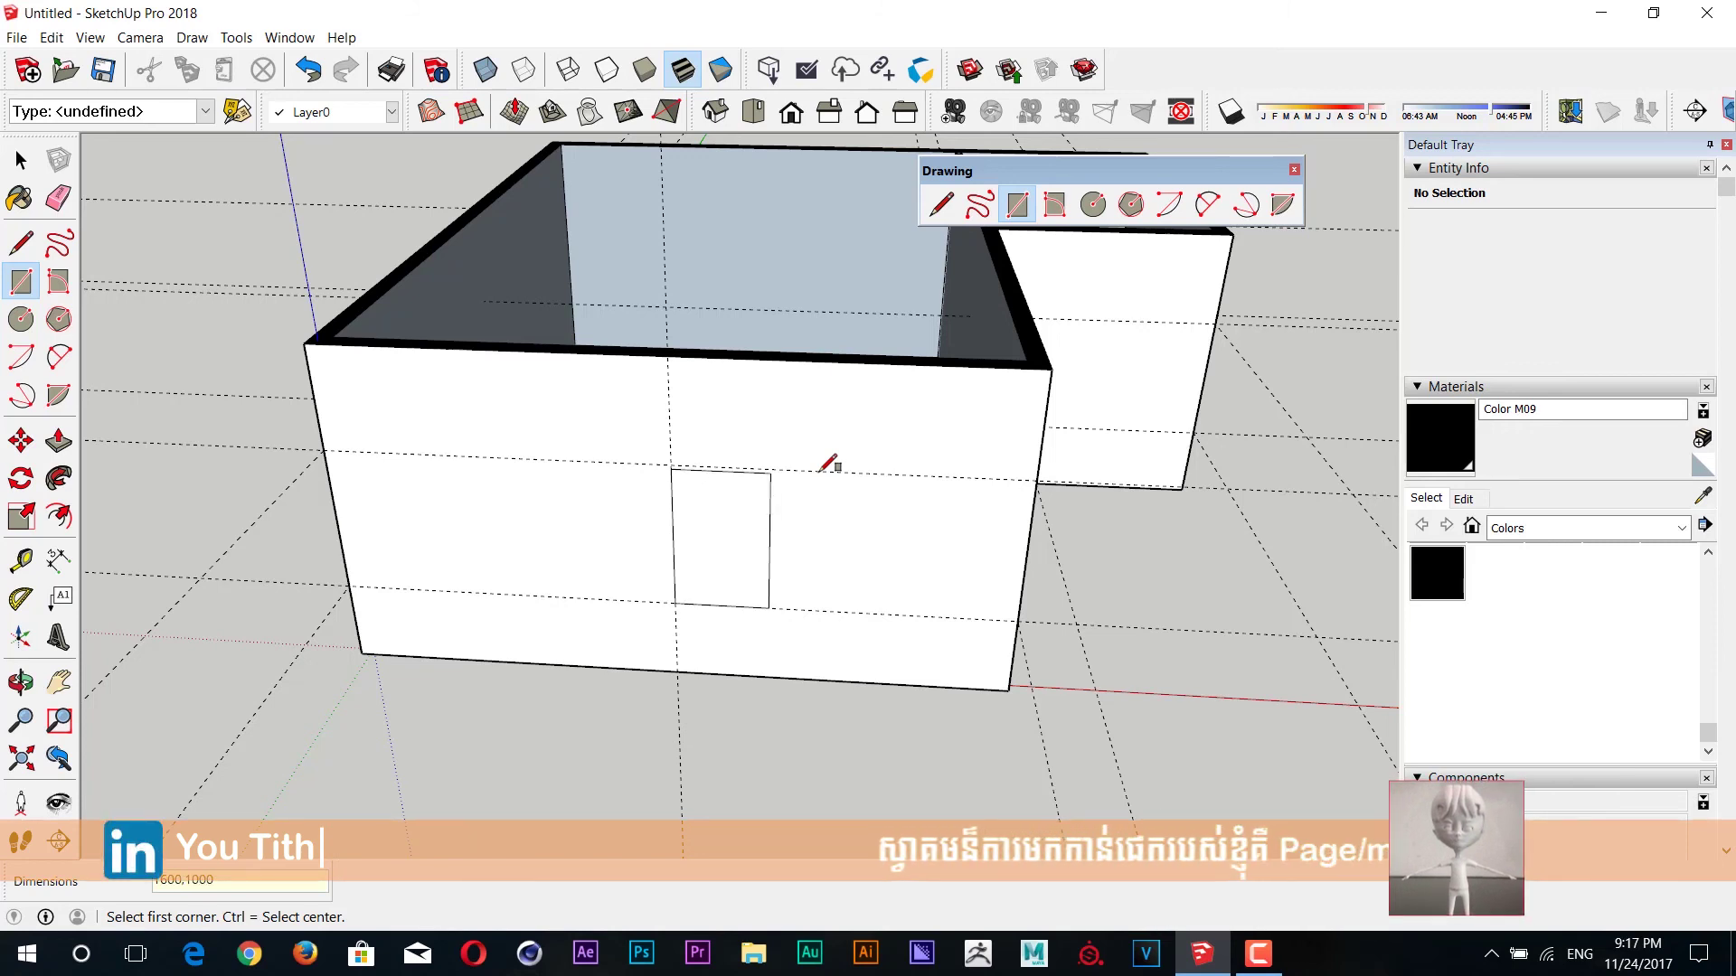
- Check the rectangle's height and add a guide along its top edge
scroll(640, 504, up, 3)
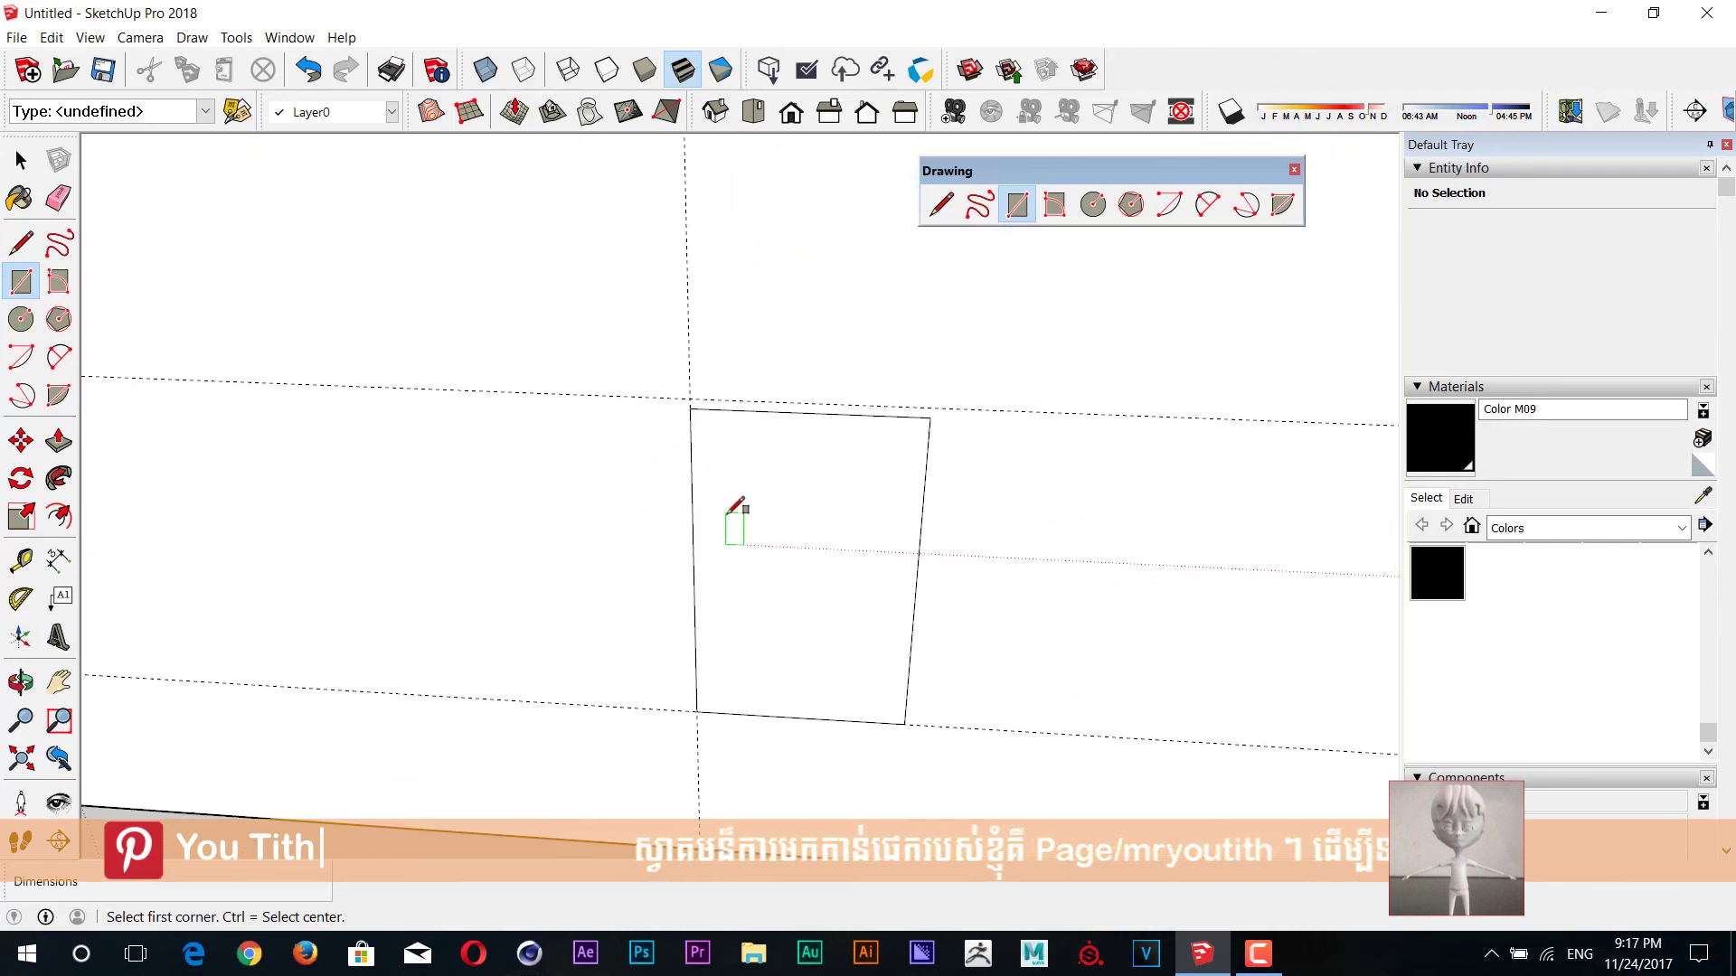
middle_drag(818, 586, 1094, 501)
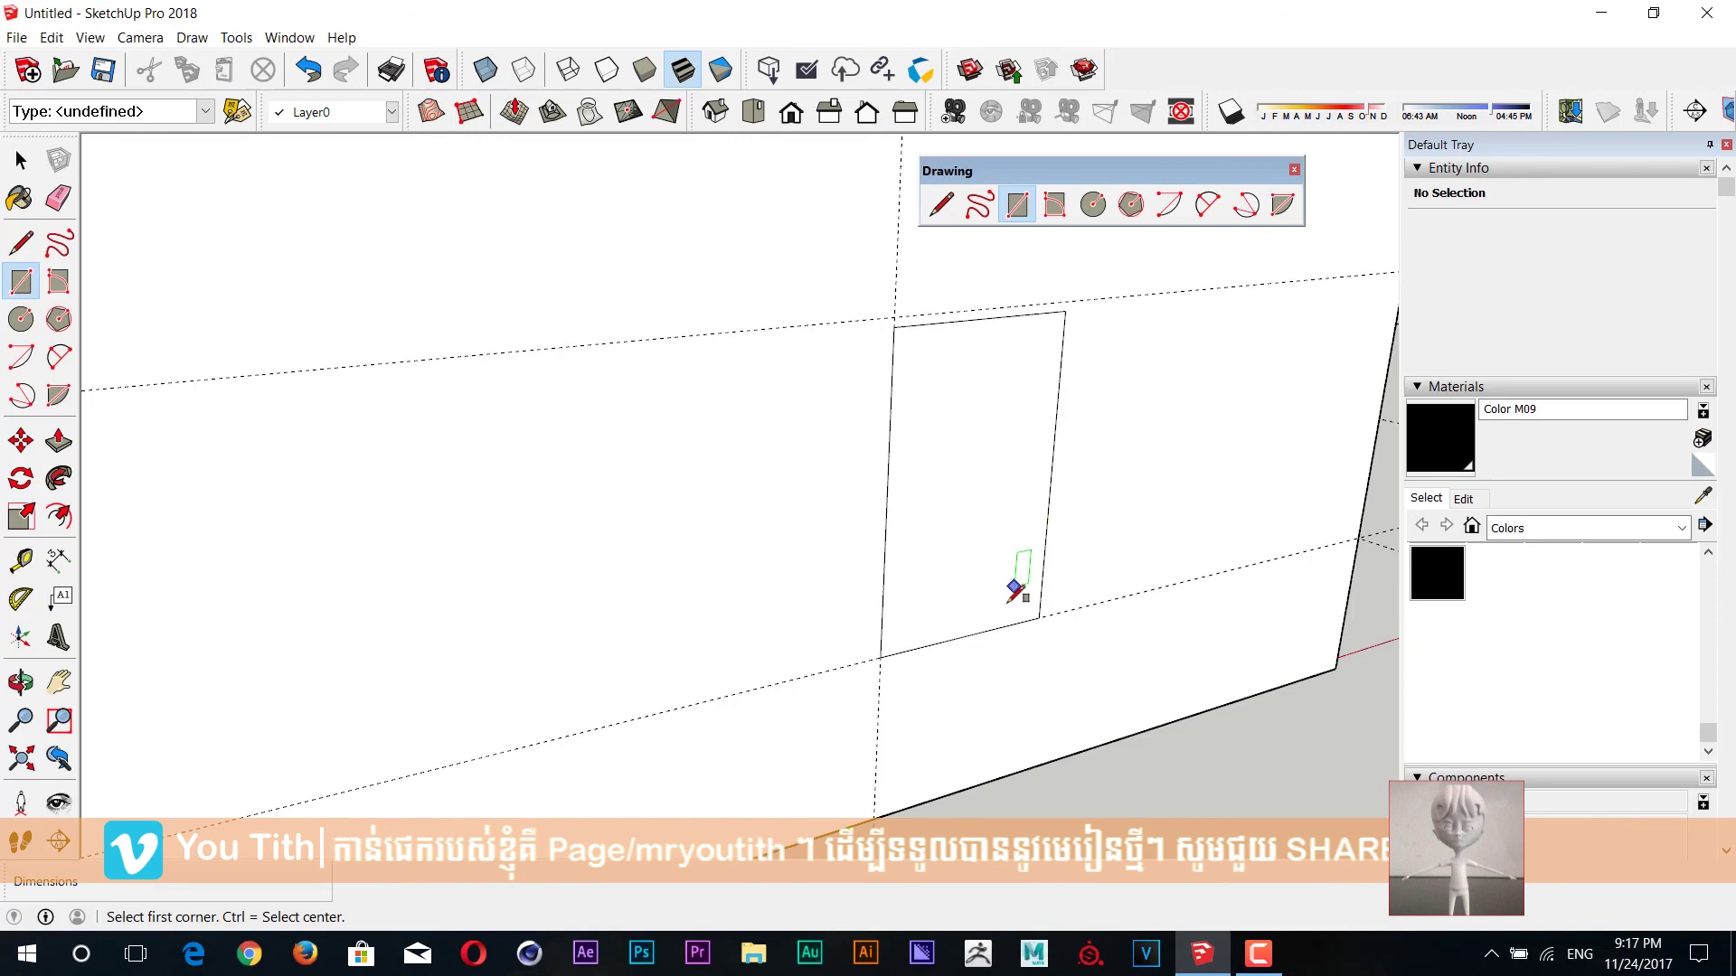
key(t)
click(962, 637)
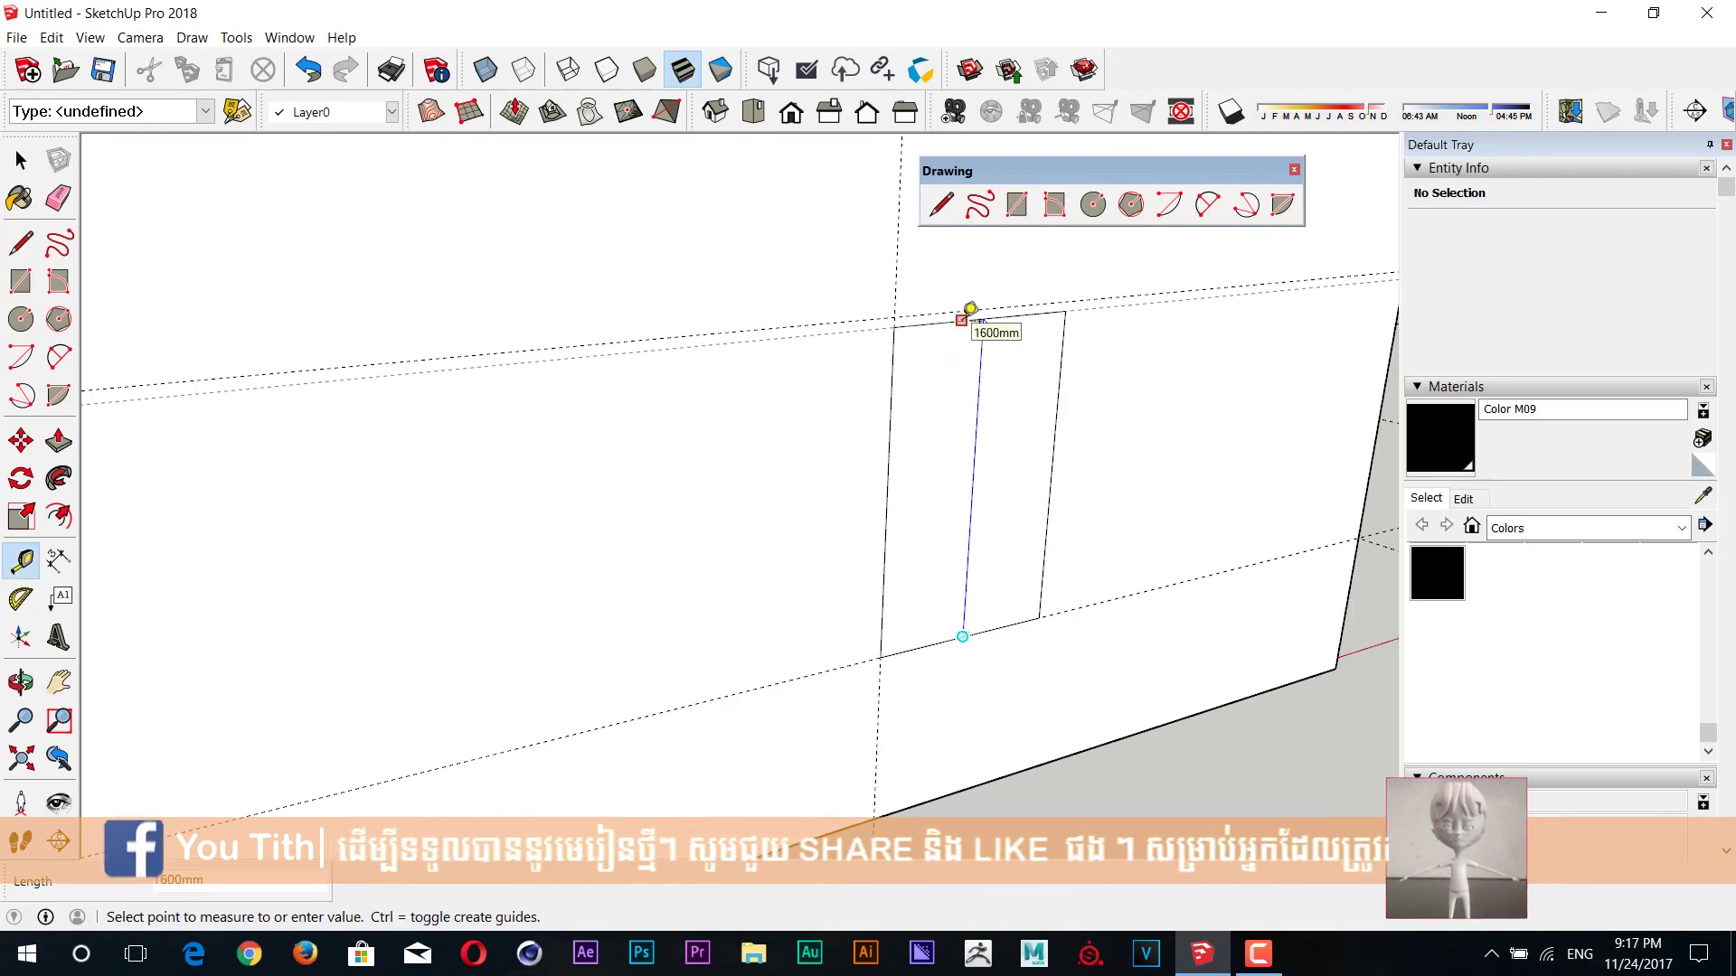
key(space)
key(e)
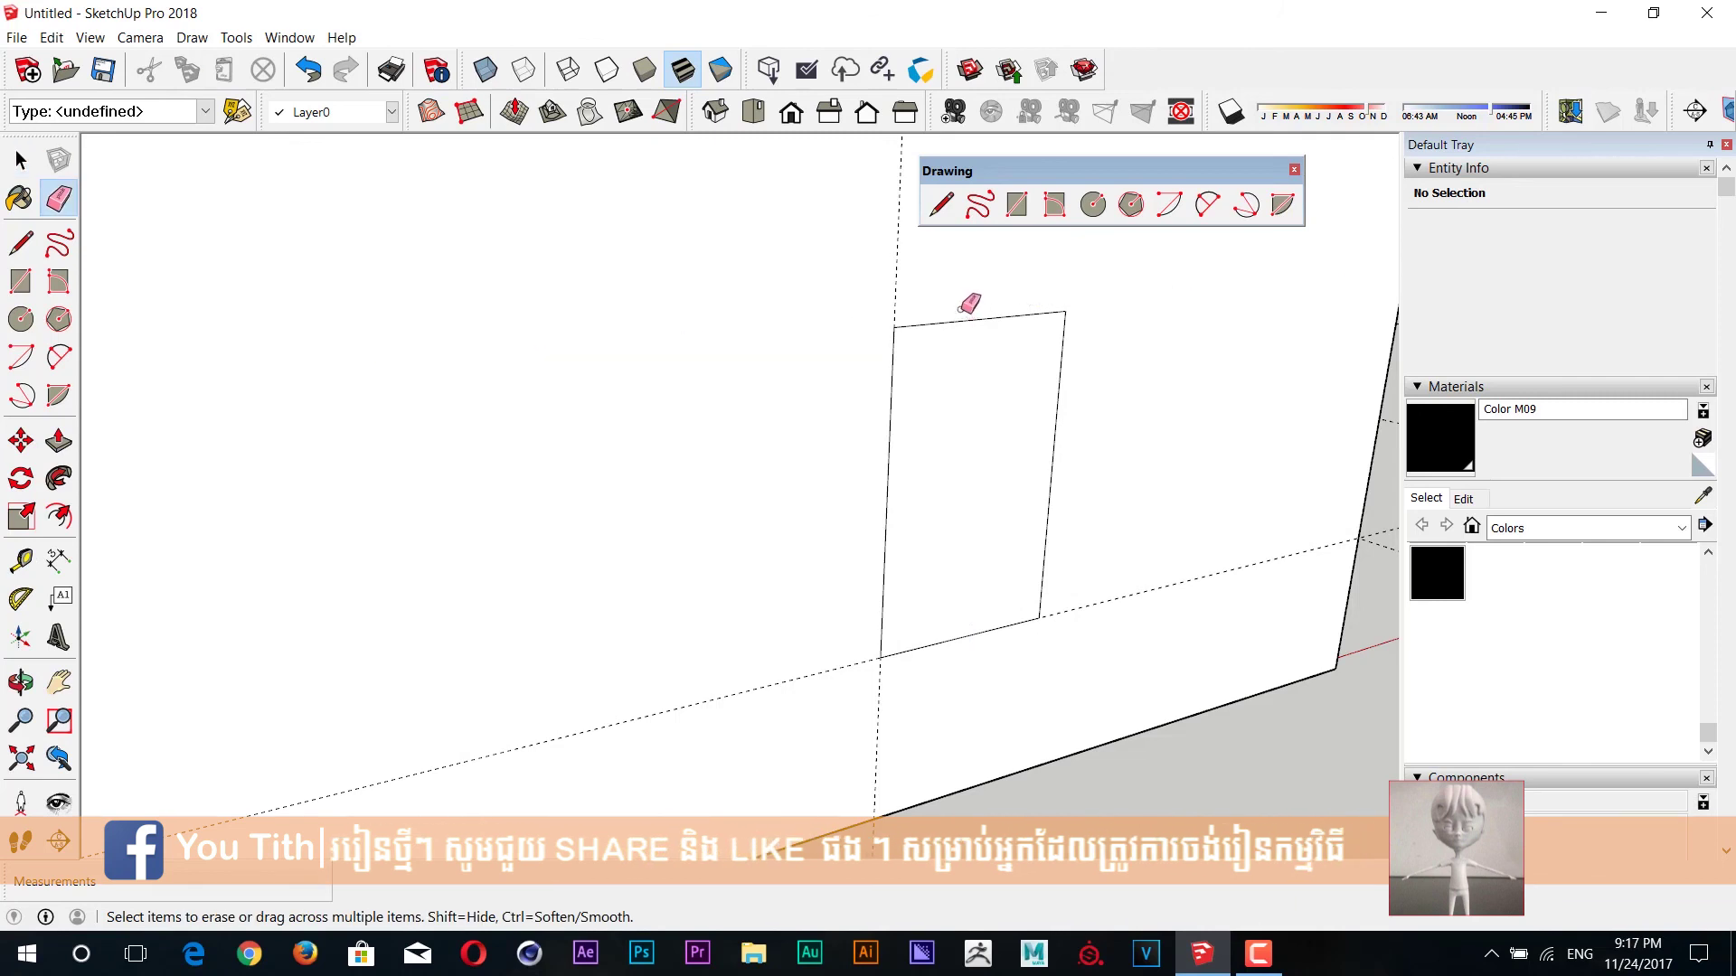
key(t)
click(962, 636)
click(976, 318)
- Select the front-wall rectangle, then undo an unwanted move of it
scroll(1022, 438, down, 5)
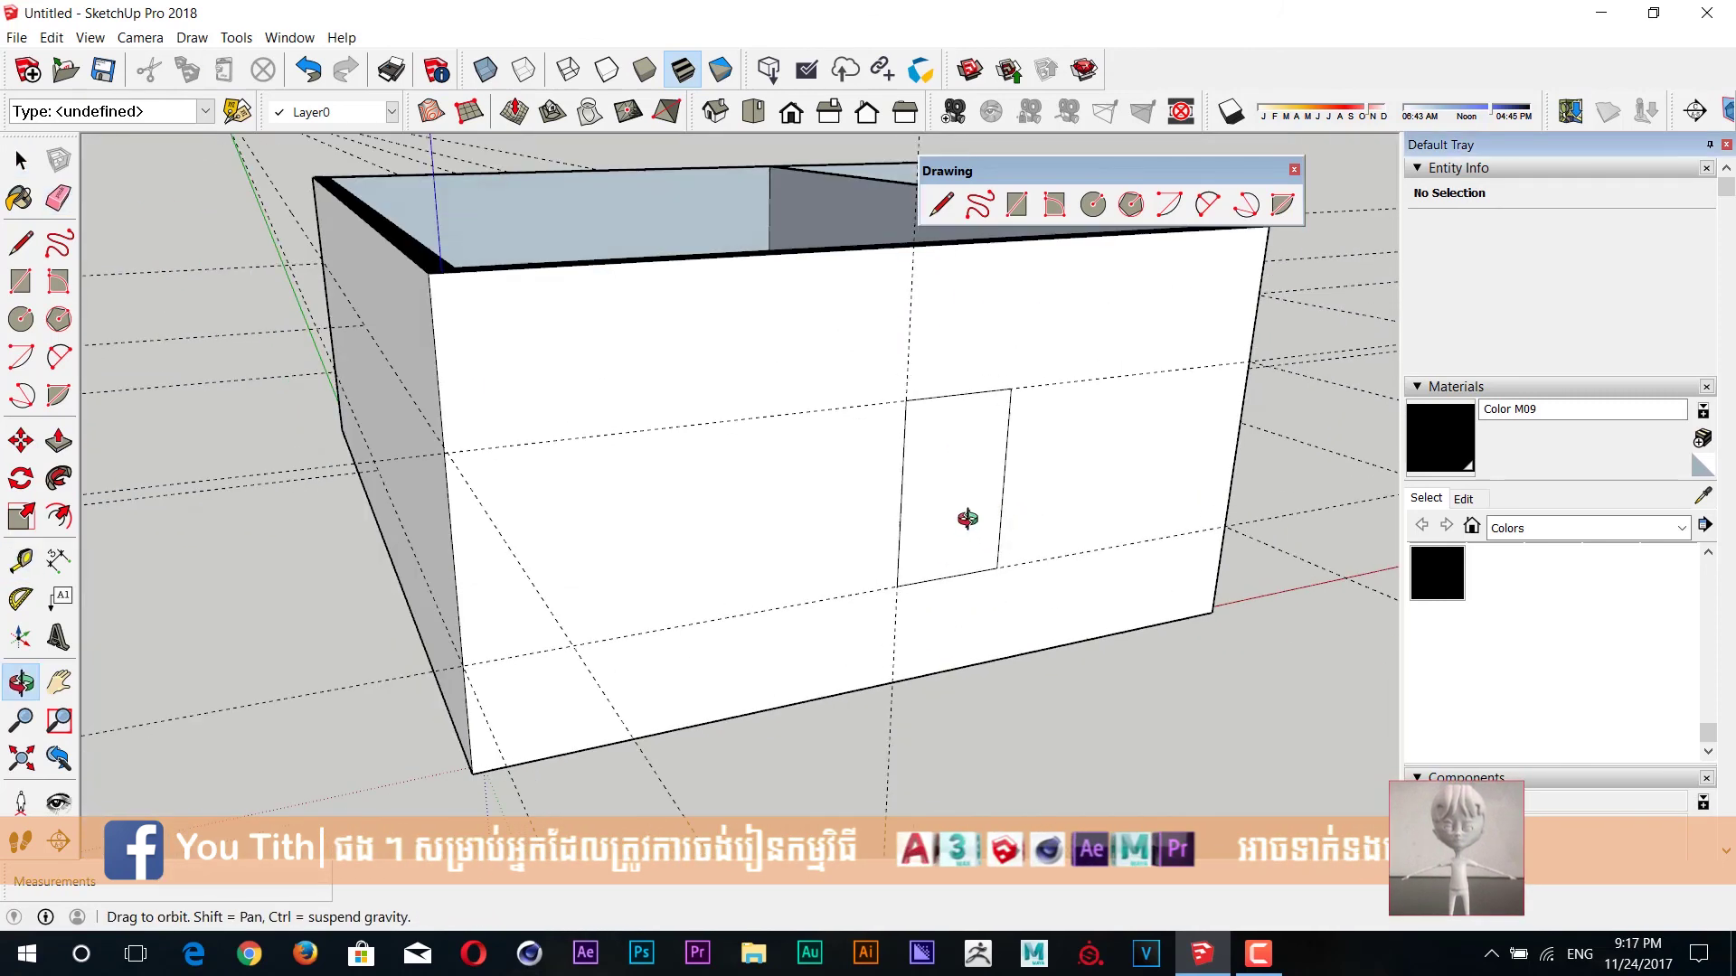
middle_drag(961, 516, 825, 554)
key(space)
double_click(806, 546)
key(m)
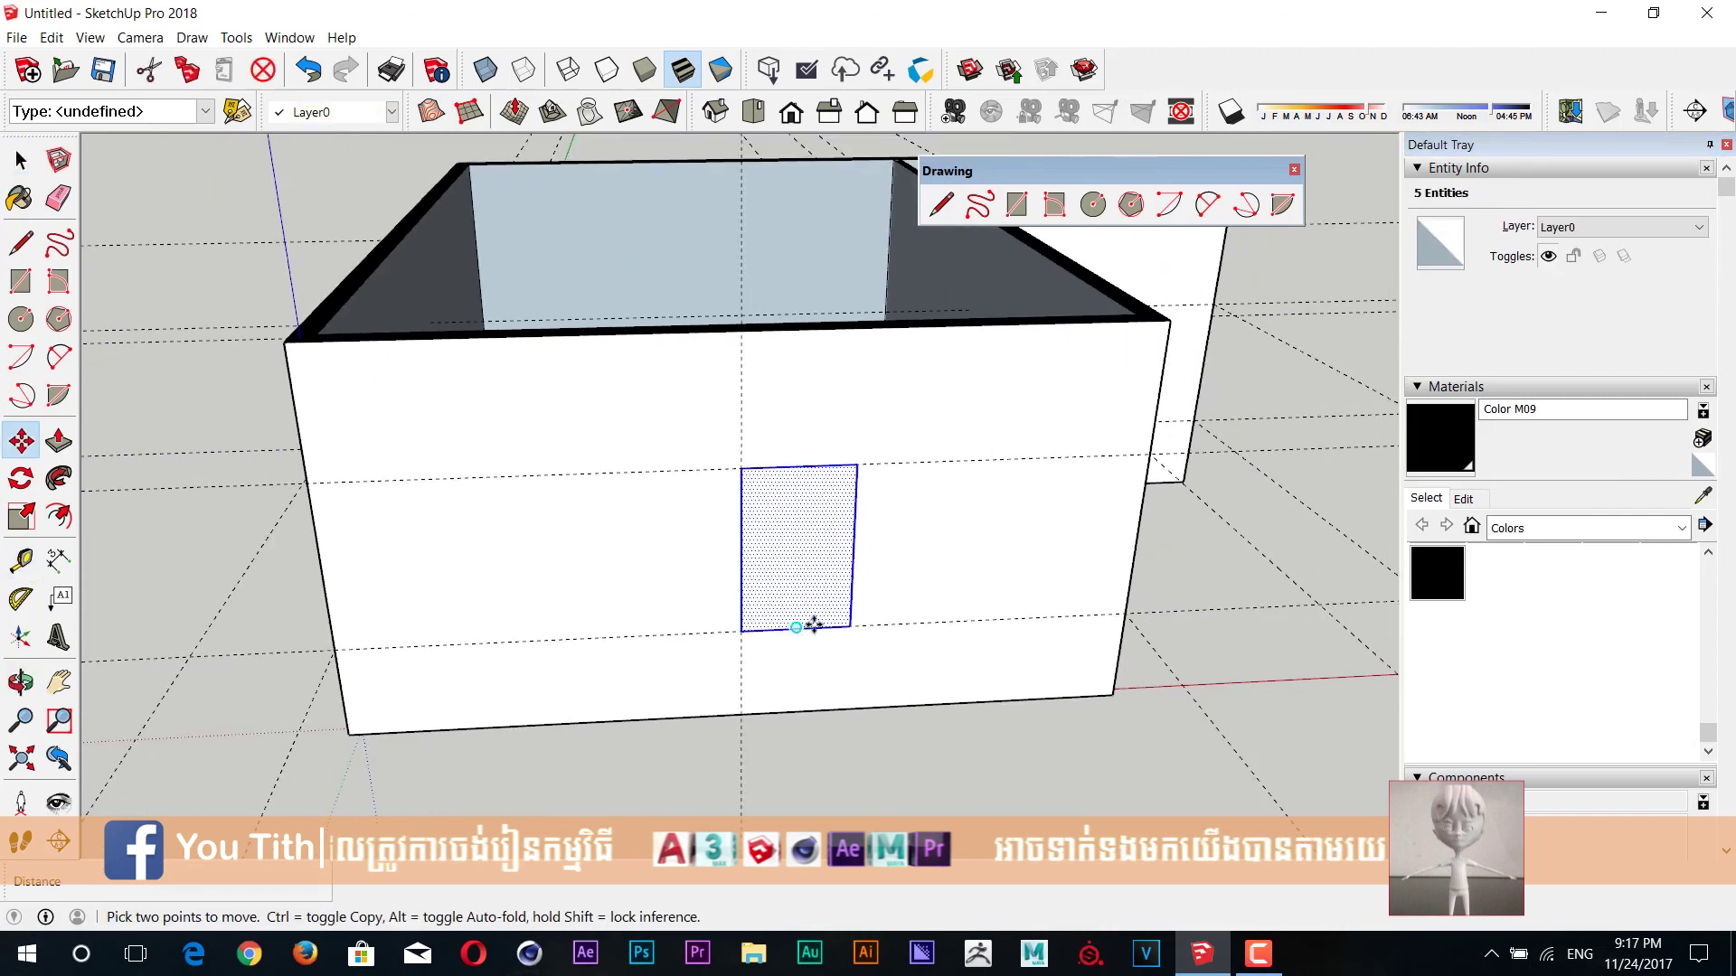
click(799, 628)
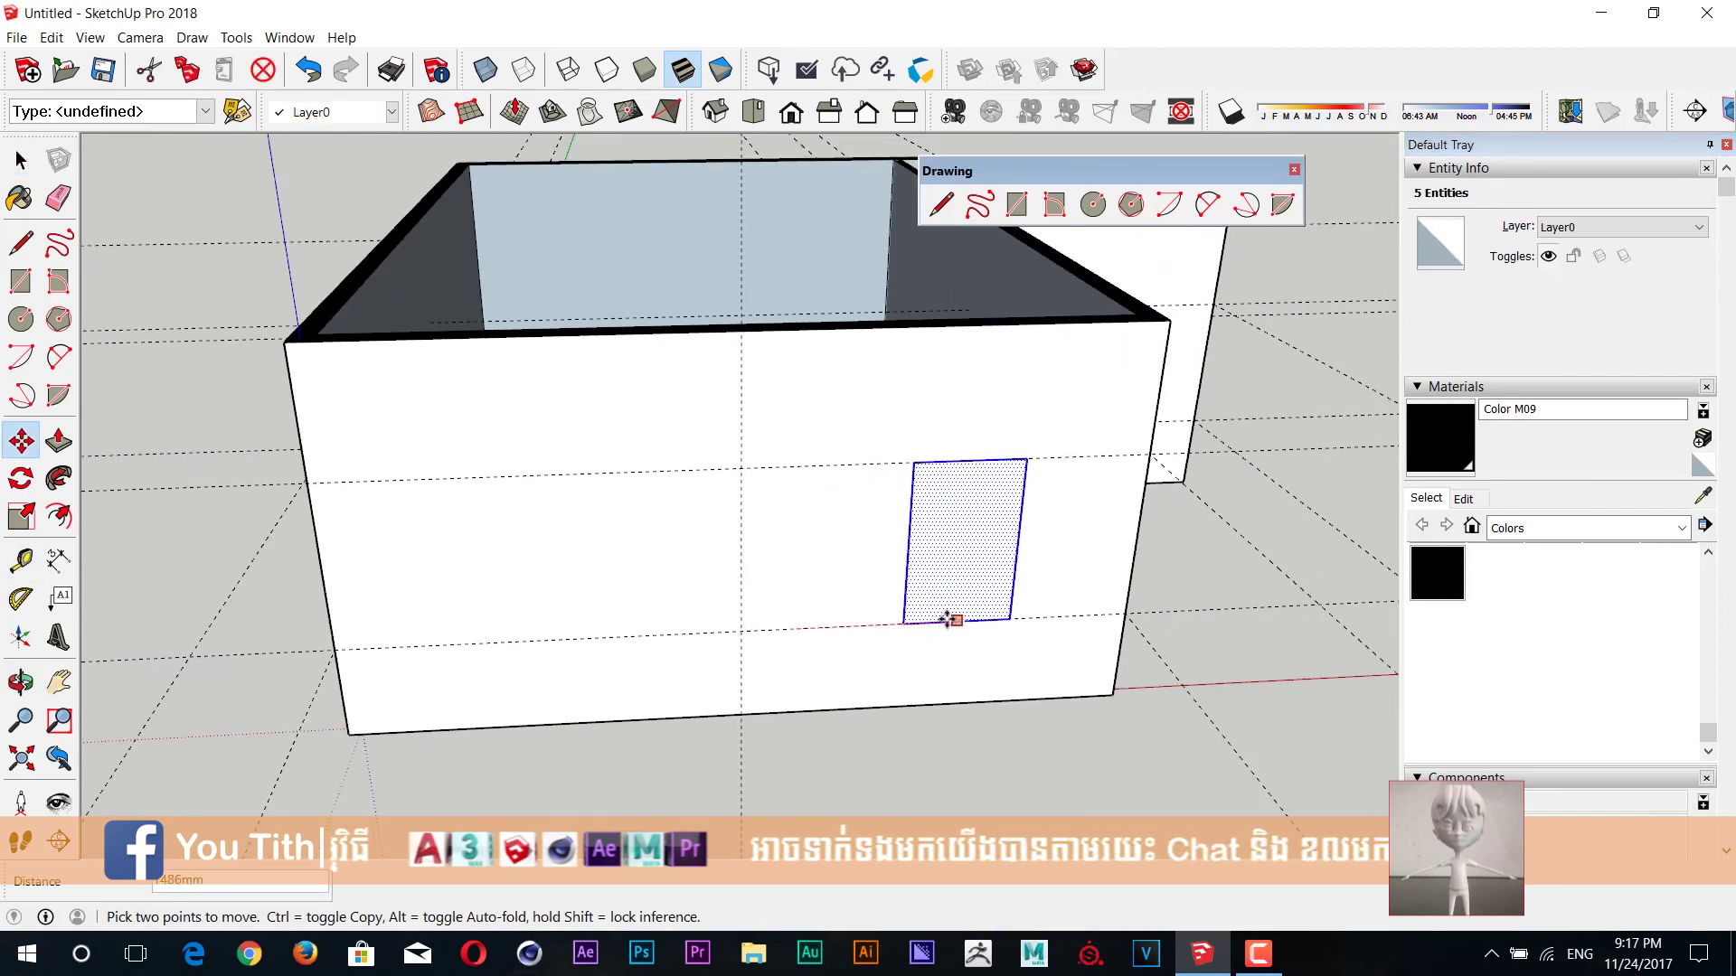
click(915, 622)
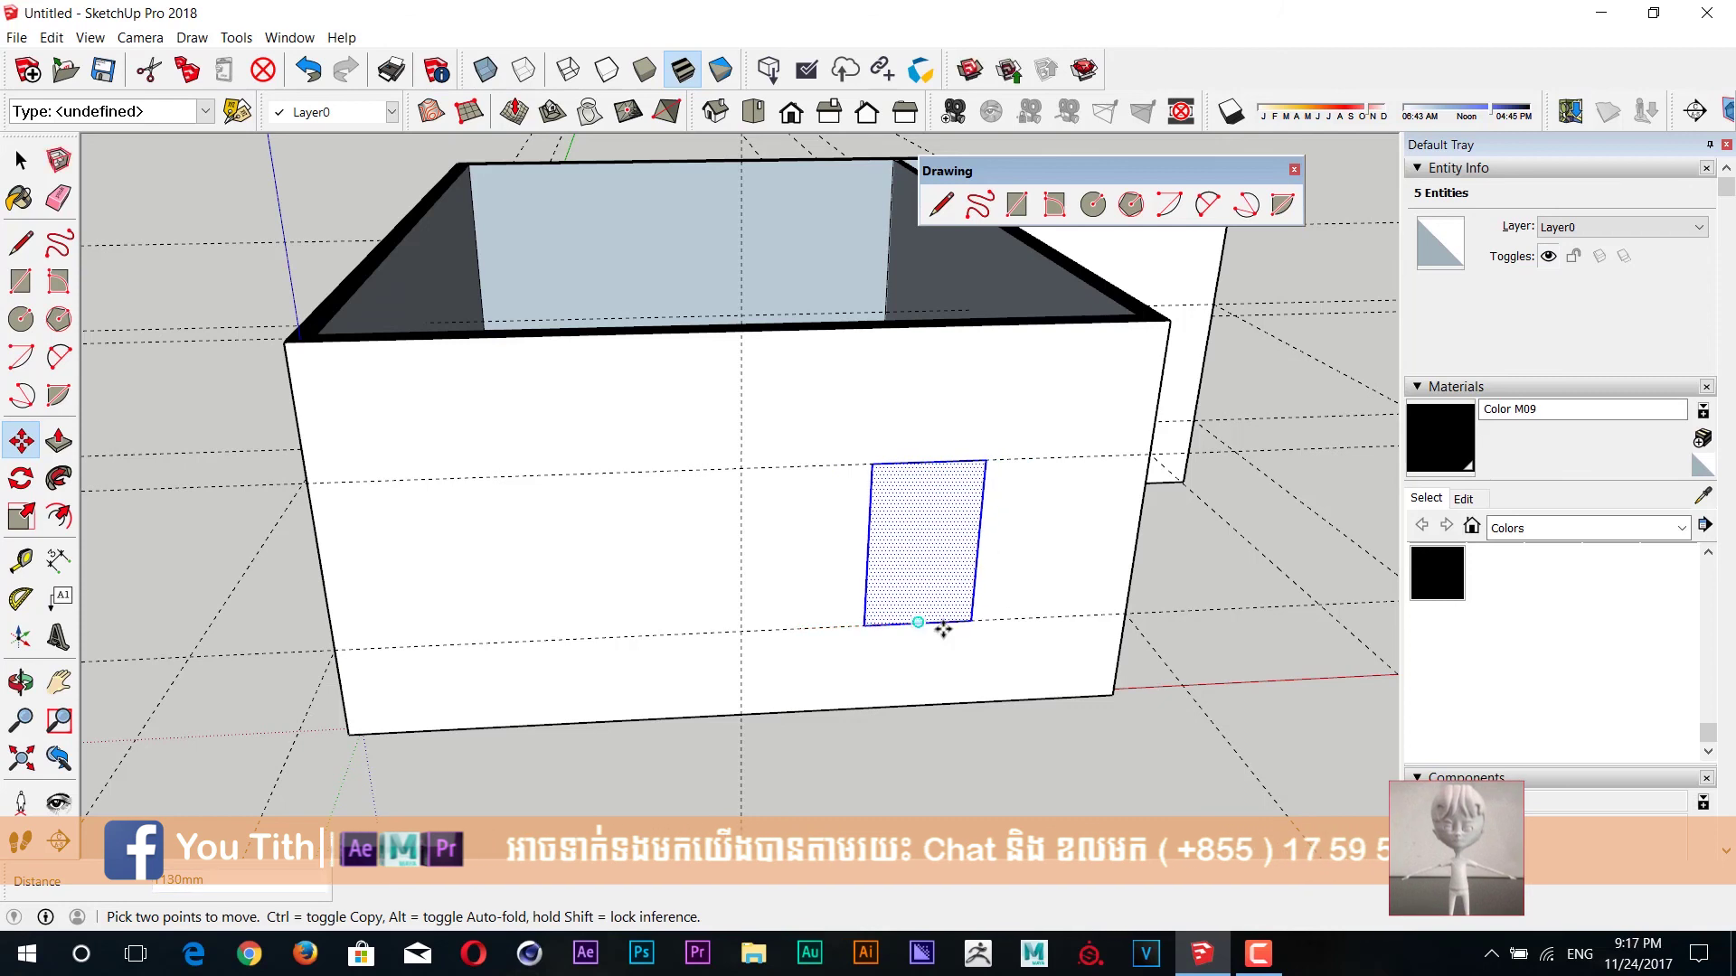
middle_drag(942, 632, 866, 657)
key(ctrl+z)
- Copy the opening rectangle 2600 mm to the right on the front wall
key(t)
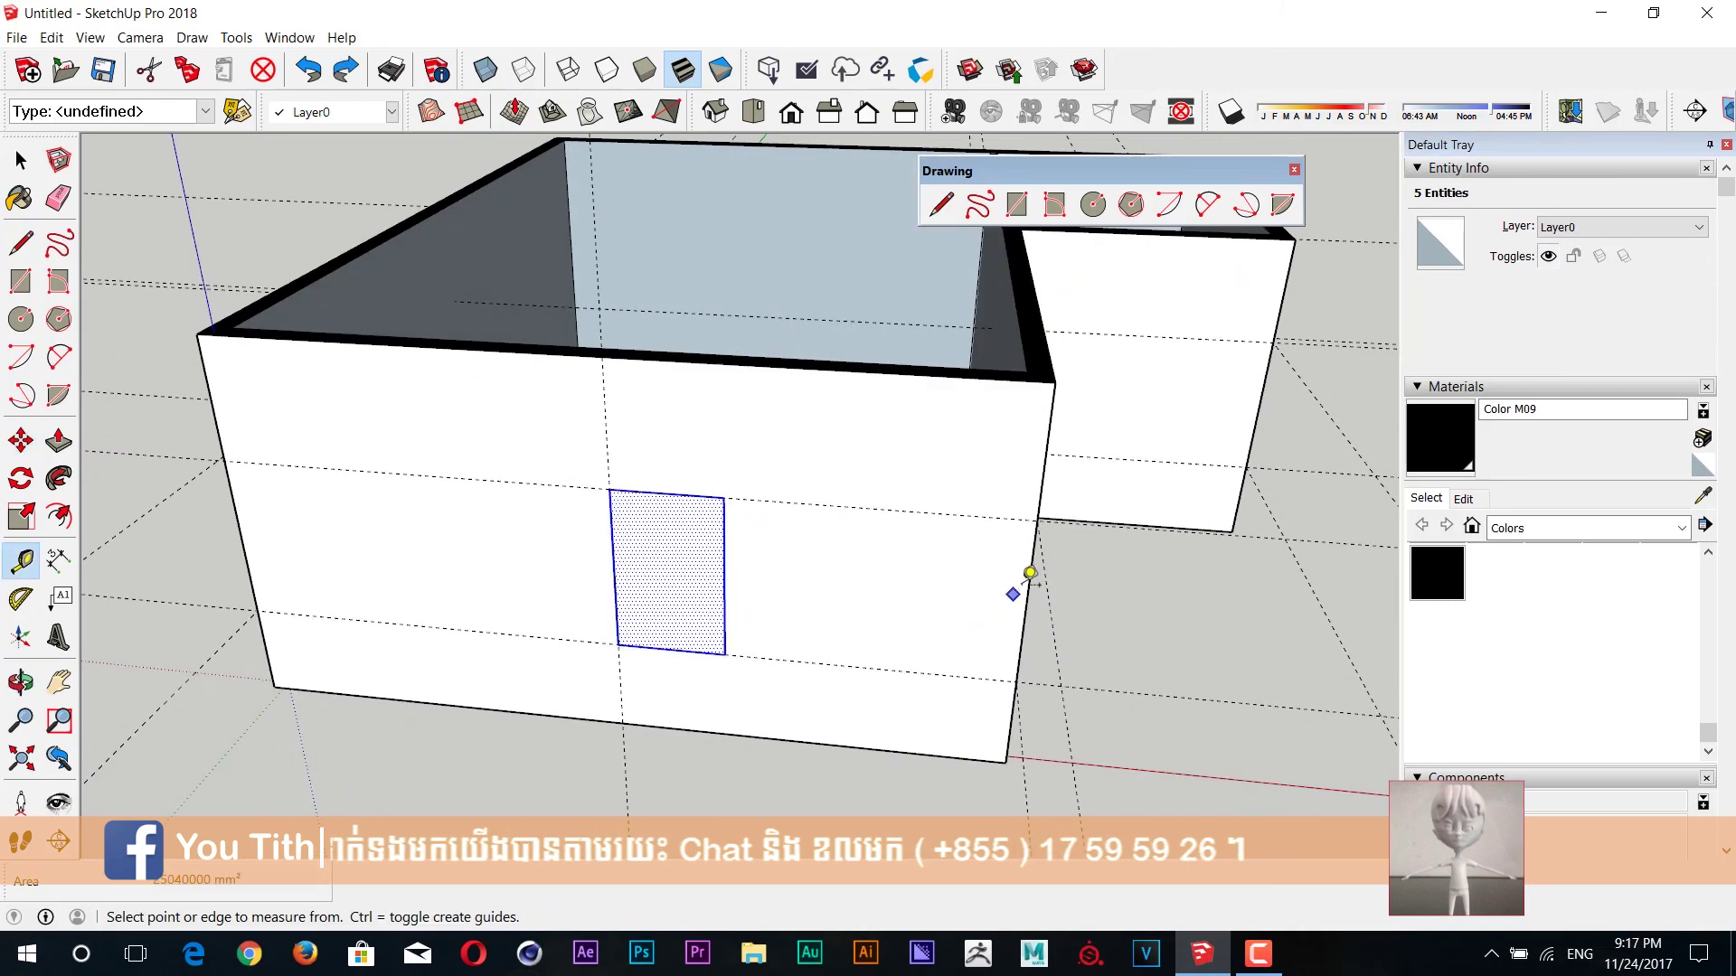
key(space)
key(m)
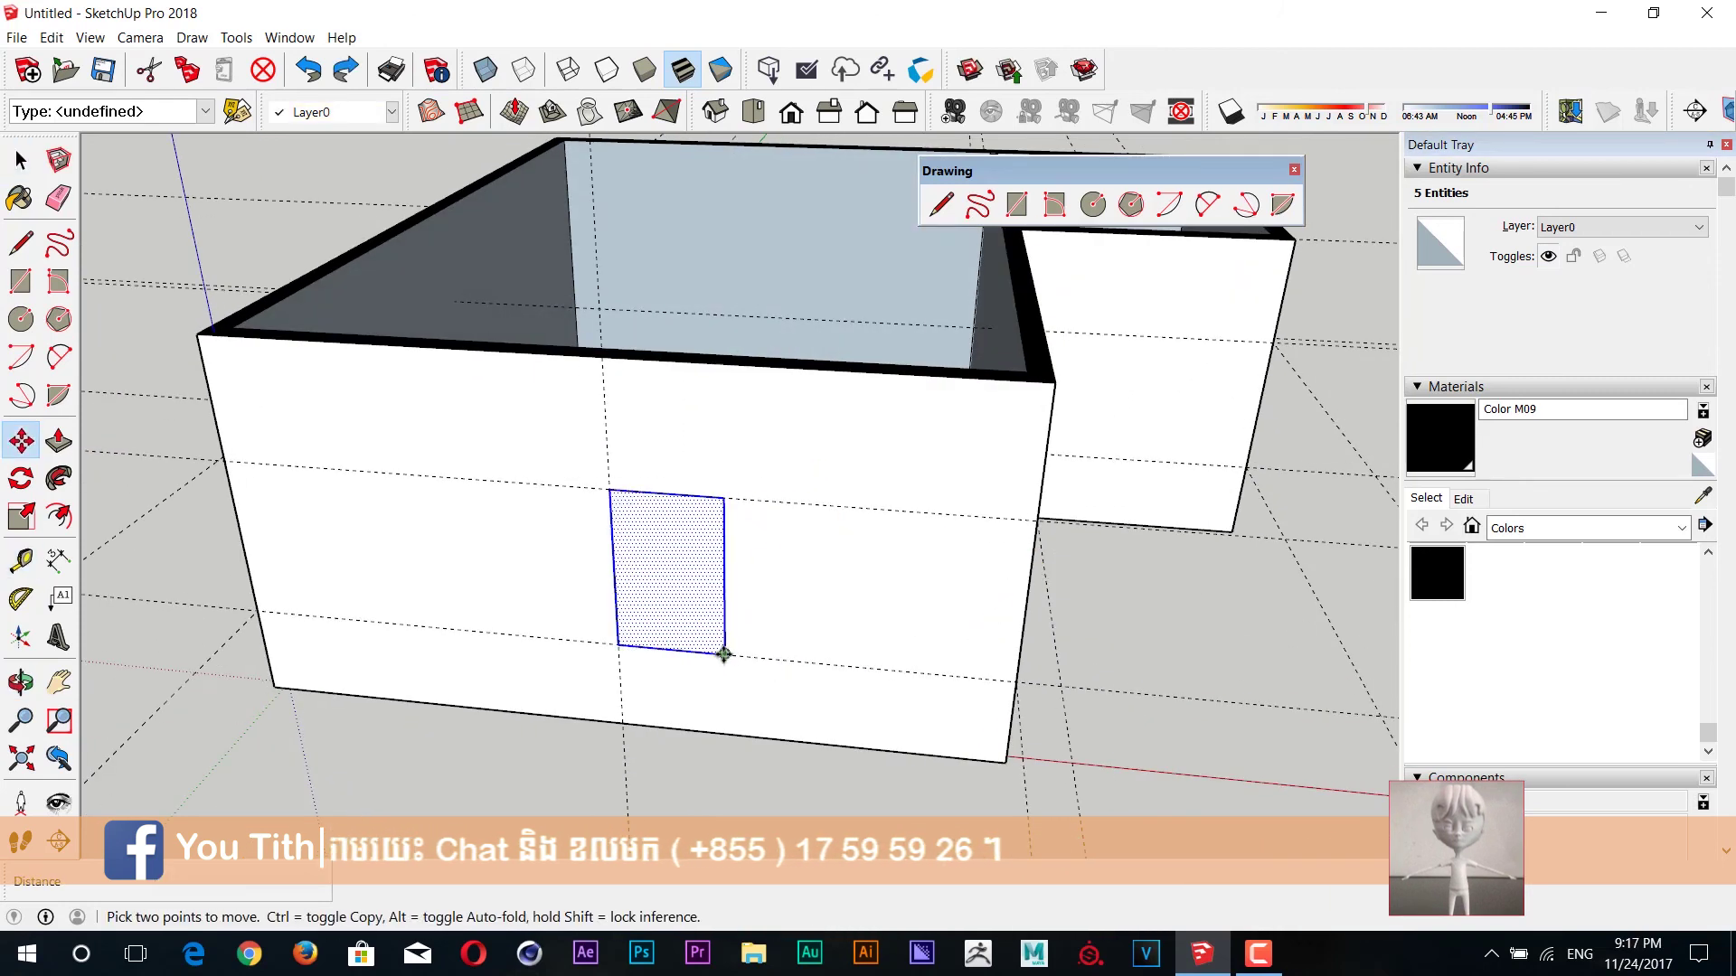
key(ctrl)
click(723, 654)
click(1015, 682)
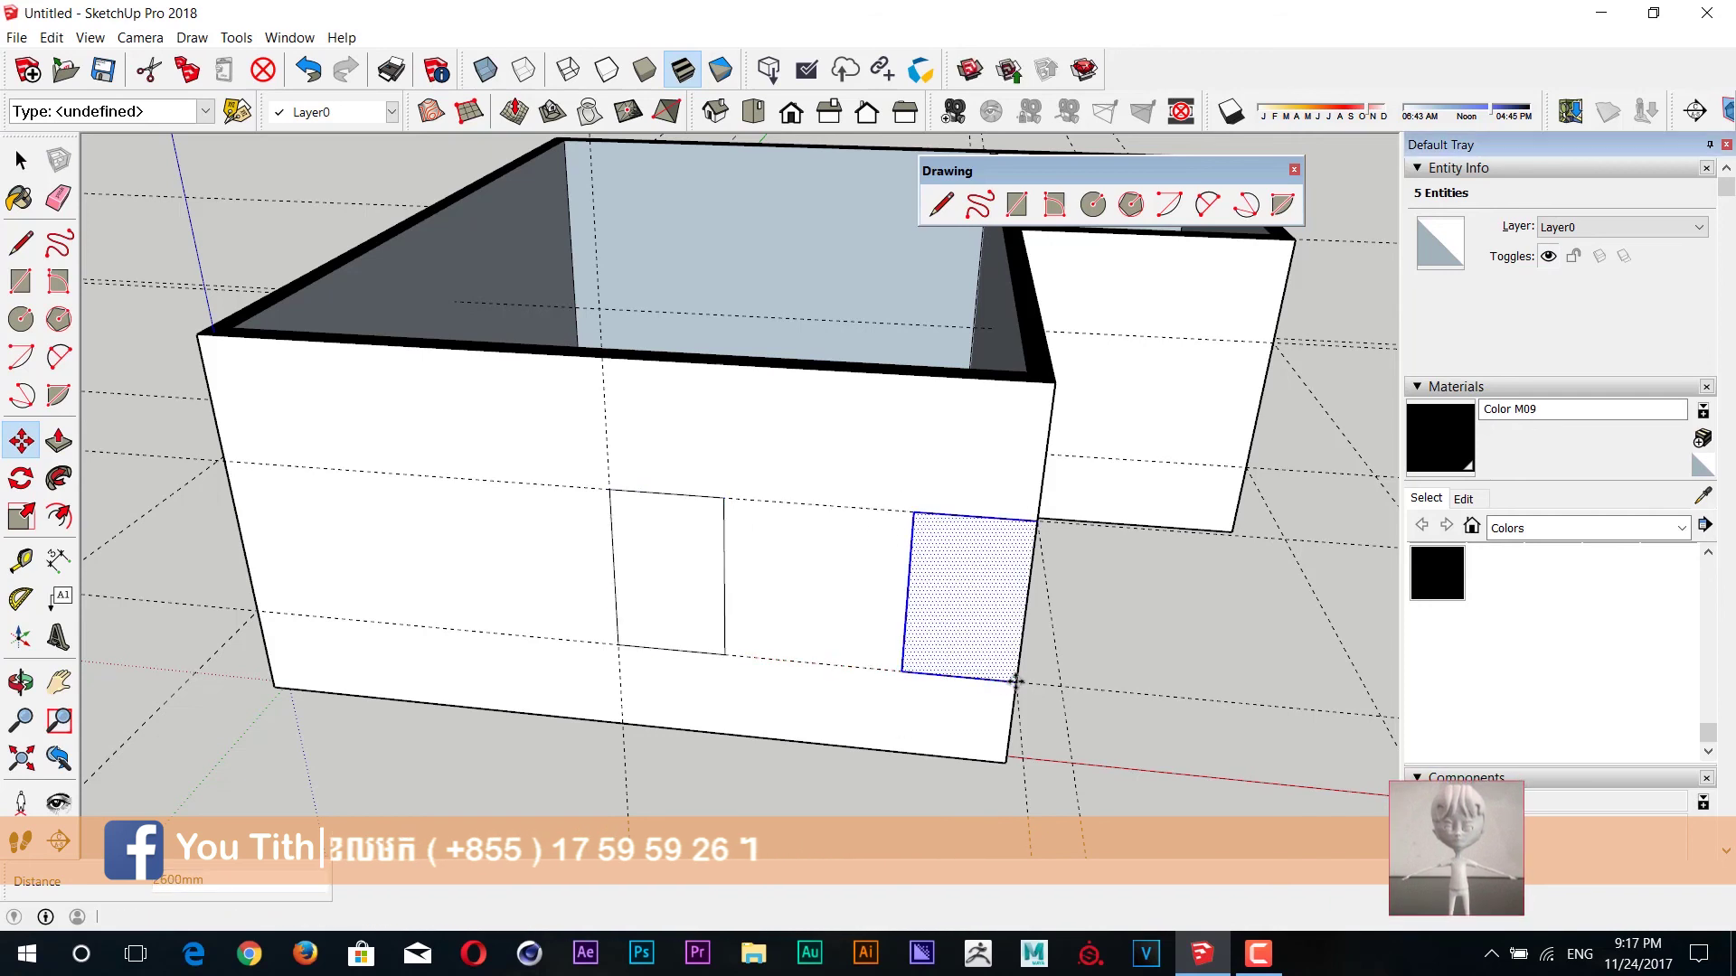
key(ctrl)
click(1014, 681)
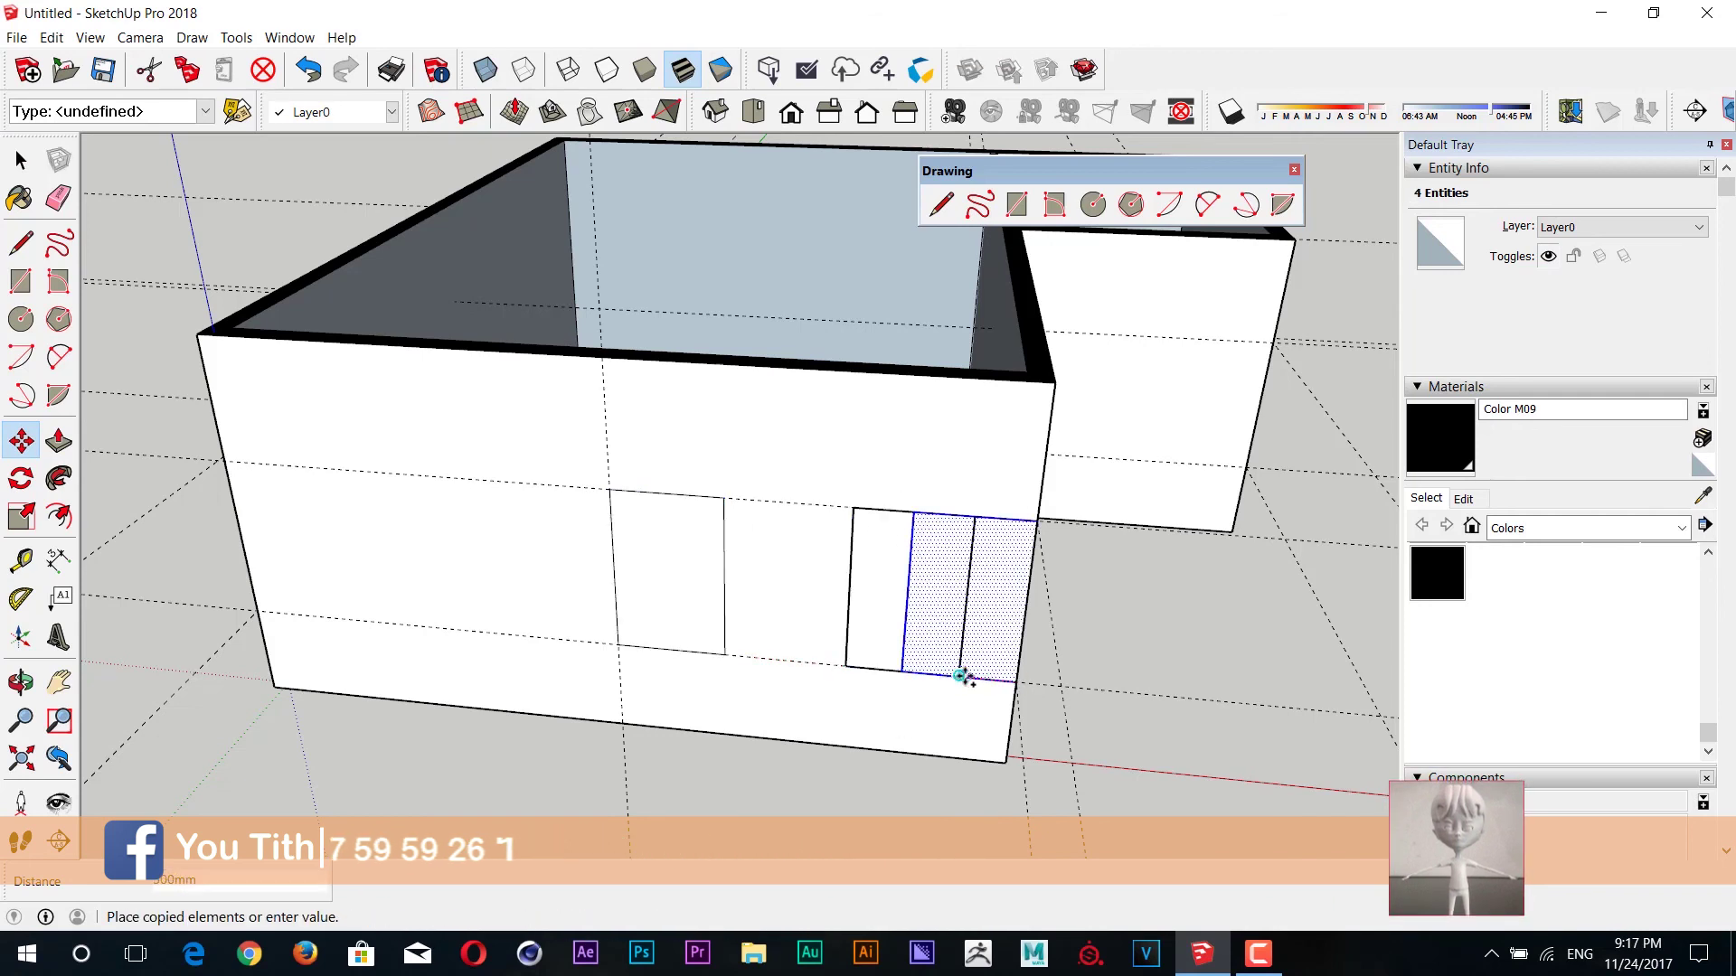
click(960, 676)
- Erase the leftover dividing line and the stray line below the right opening
key(e)
click(907, 615)
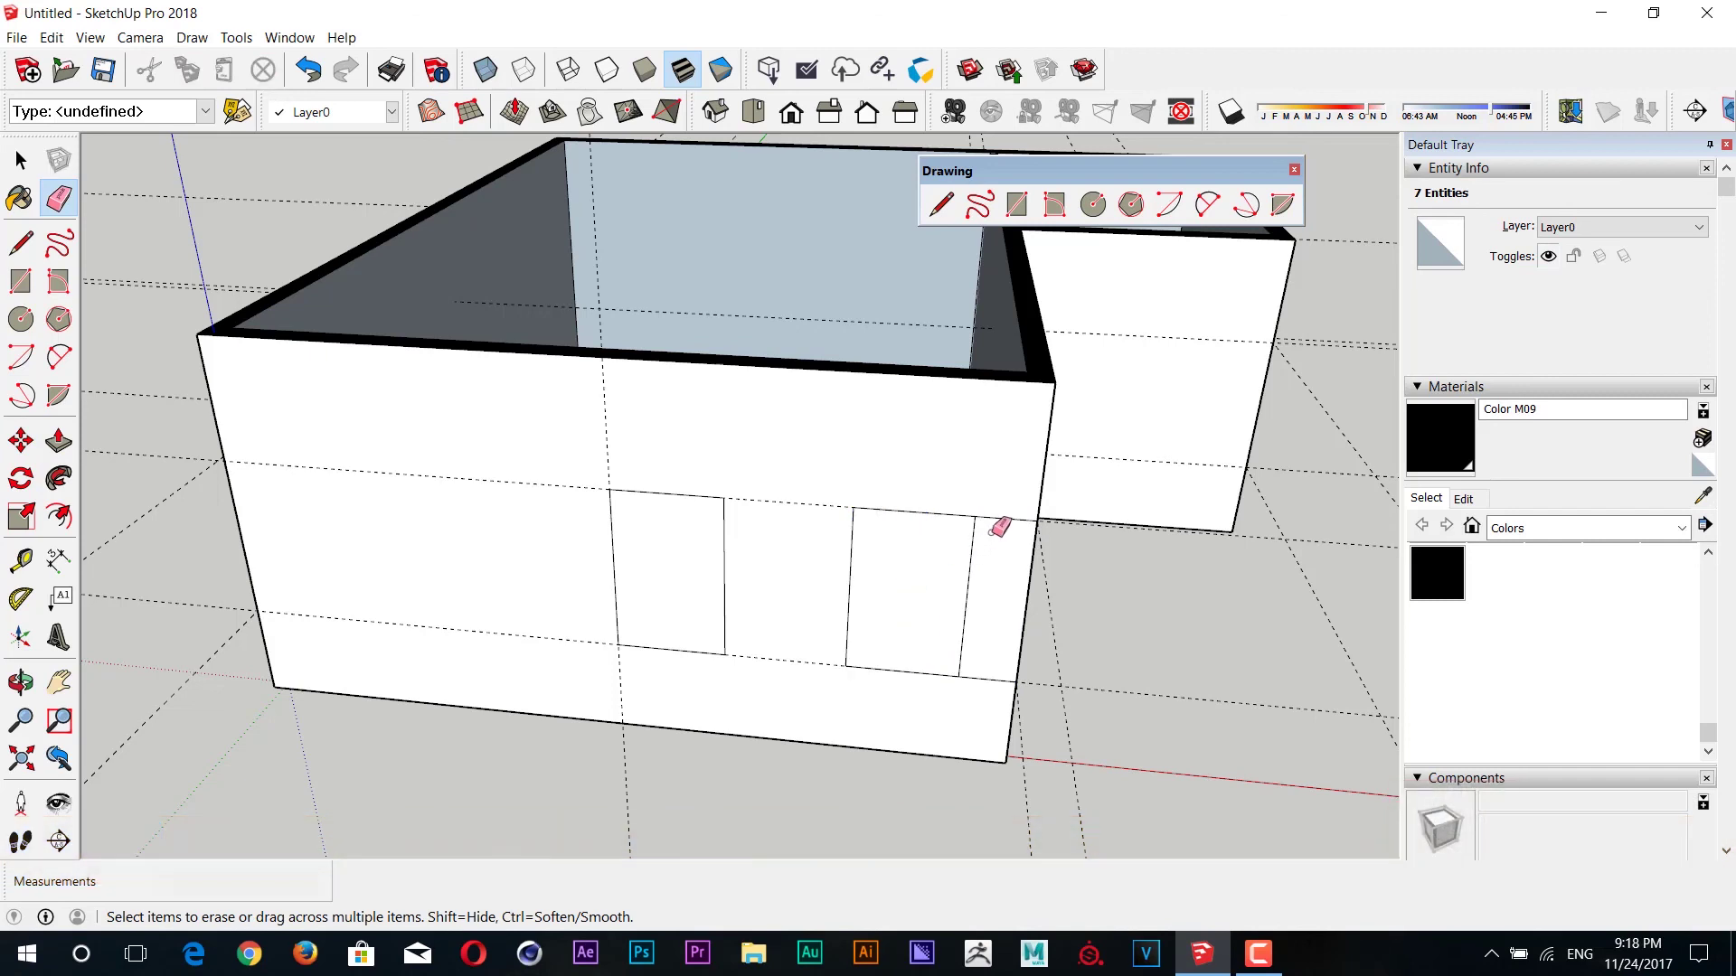
click(986, 678)
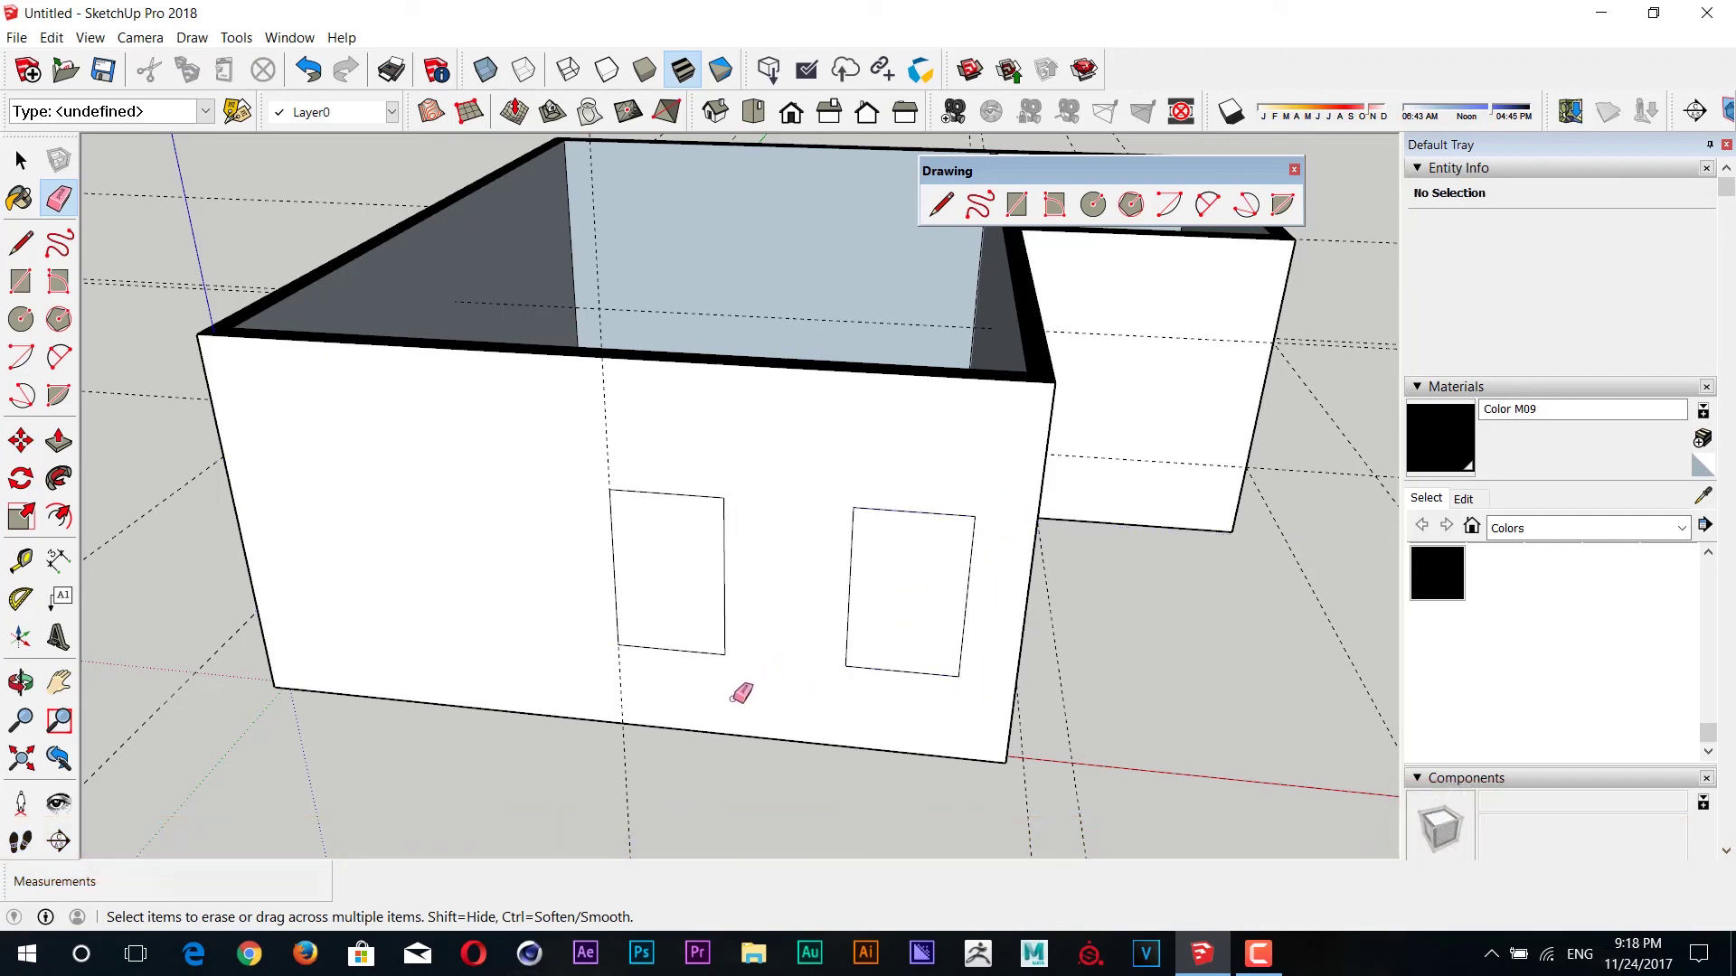
- Add guides across the front wall, including one 1200 mm from the wall edge
middle_drag(739, 693, 803, 653)
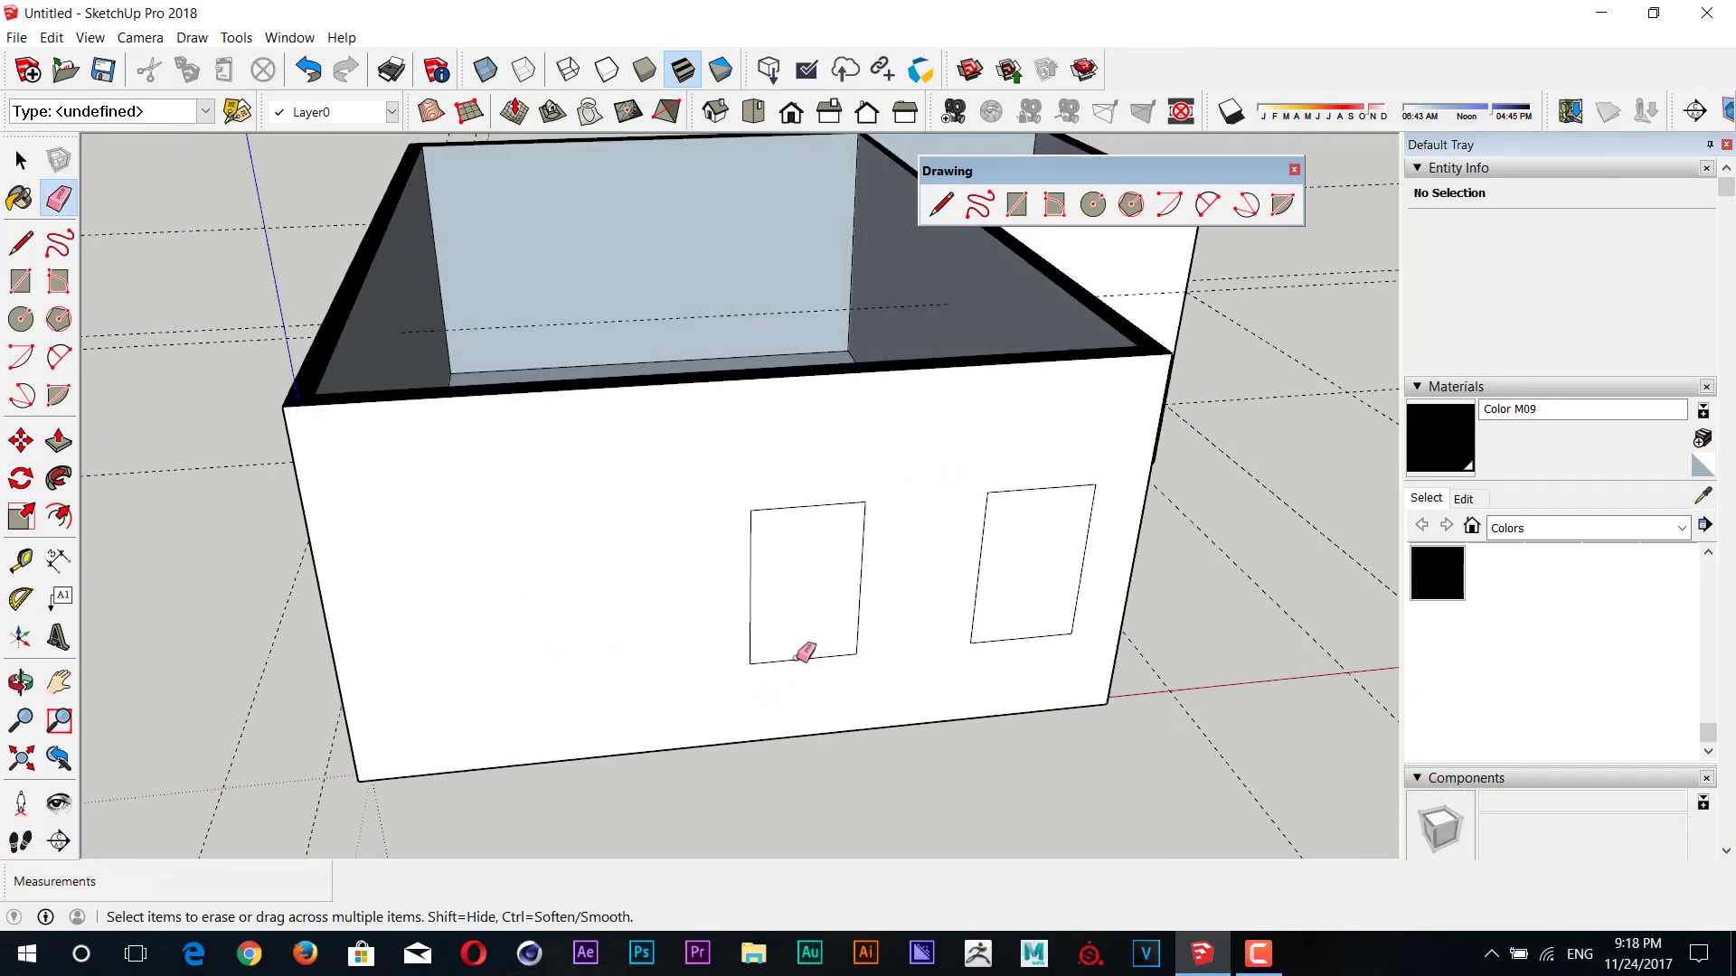
key(t)
click(814, 376)
click(803, 508)
shift+middle_drag(554, 589, 620, 570)
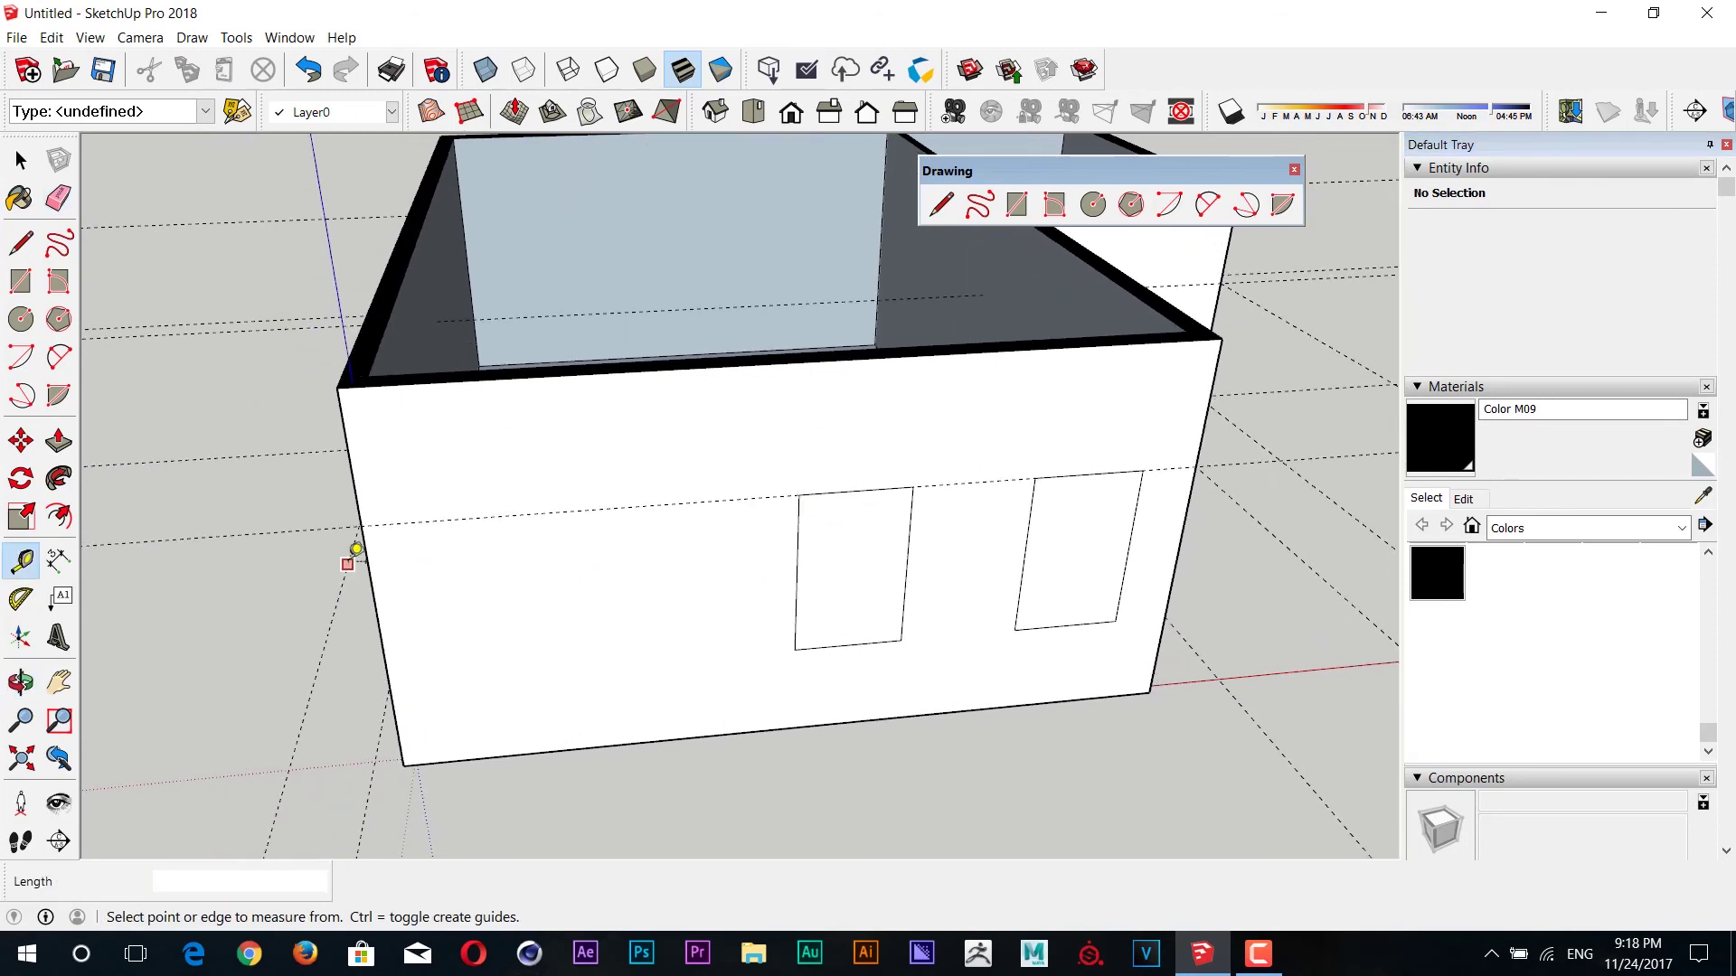
click(367, 553)
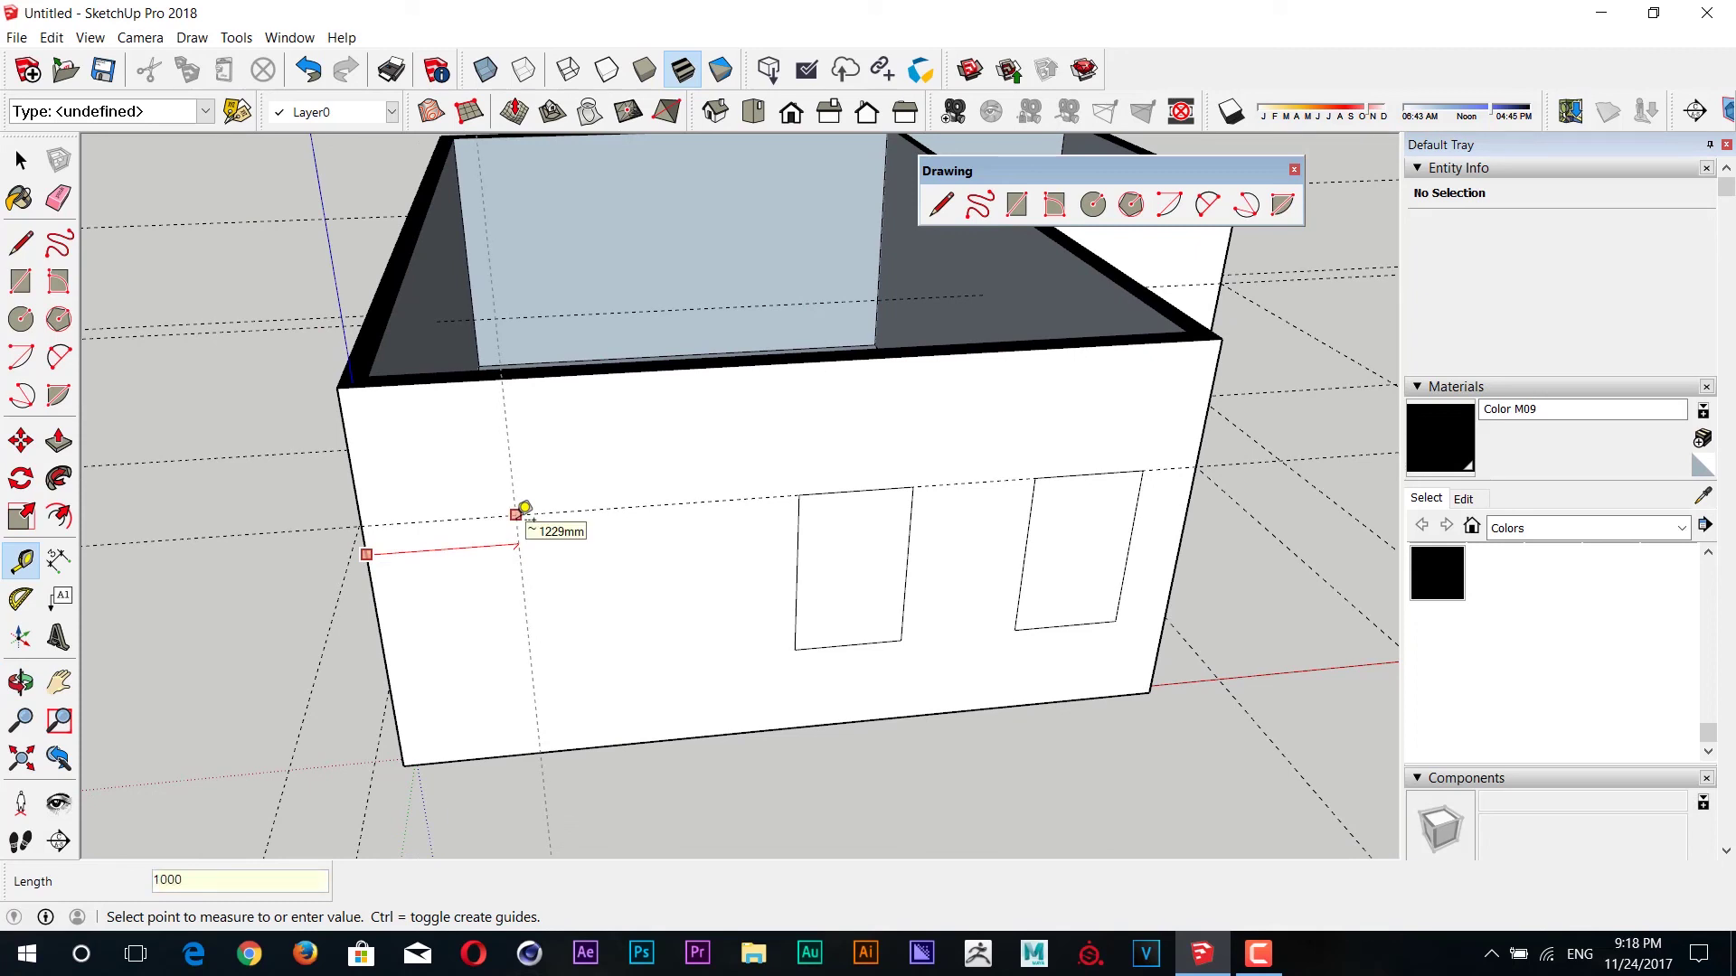
click(519, 513)
click(493, 567)
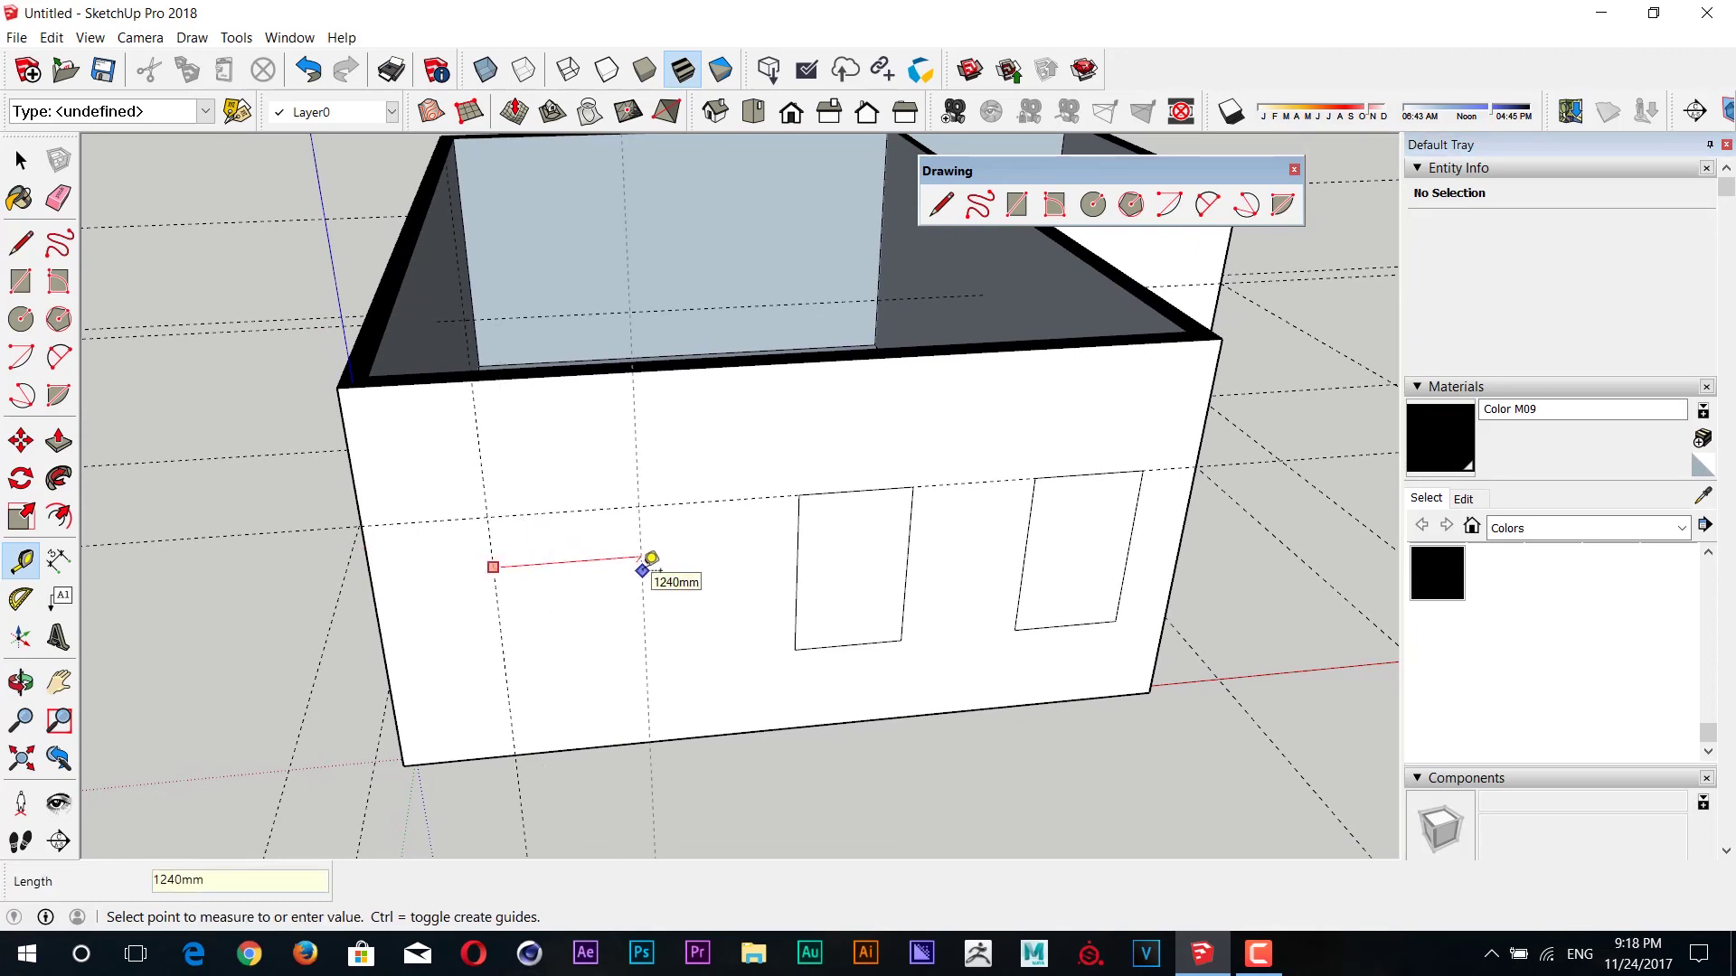
text(1200)
key(Return)
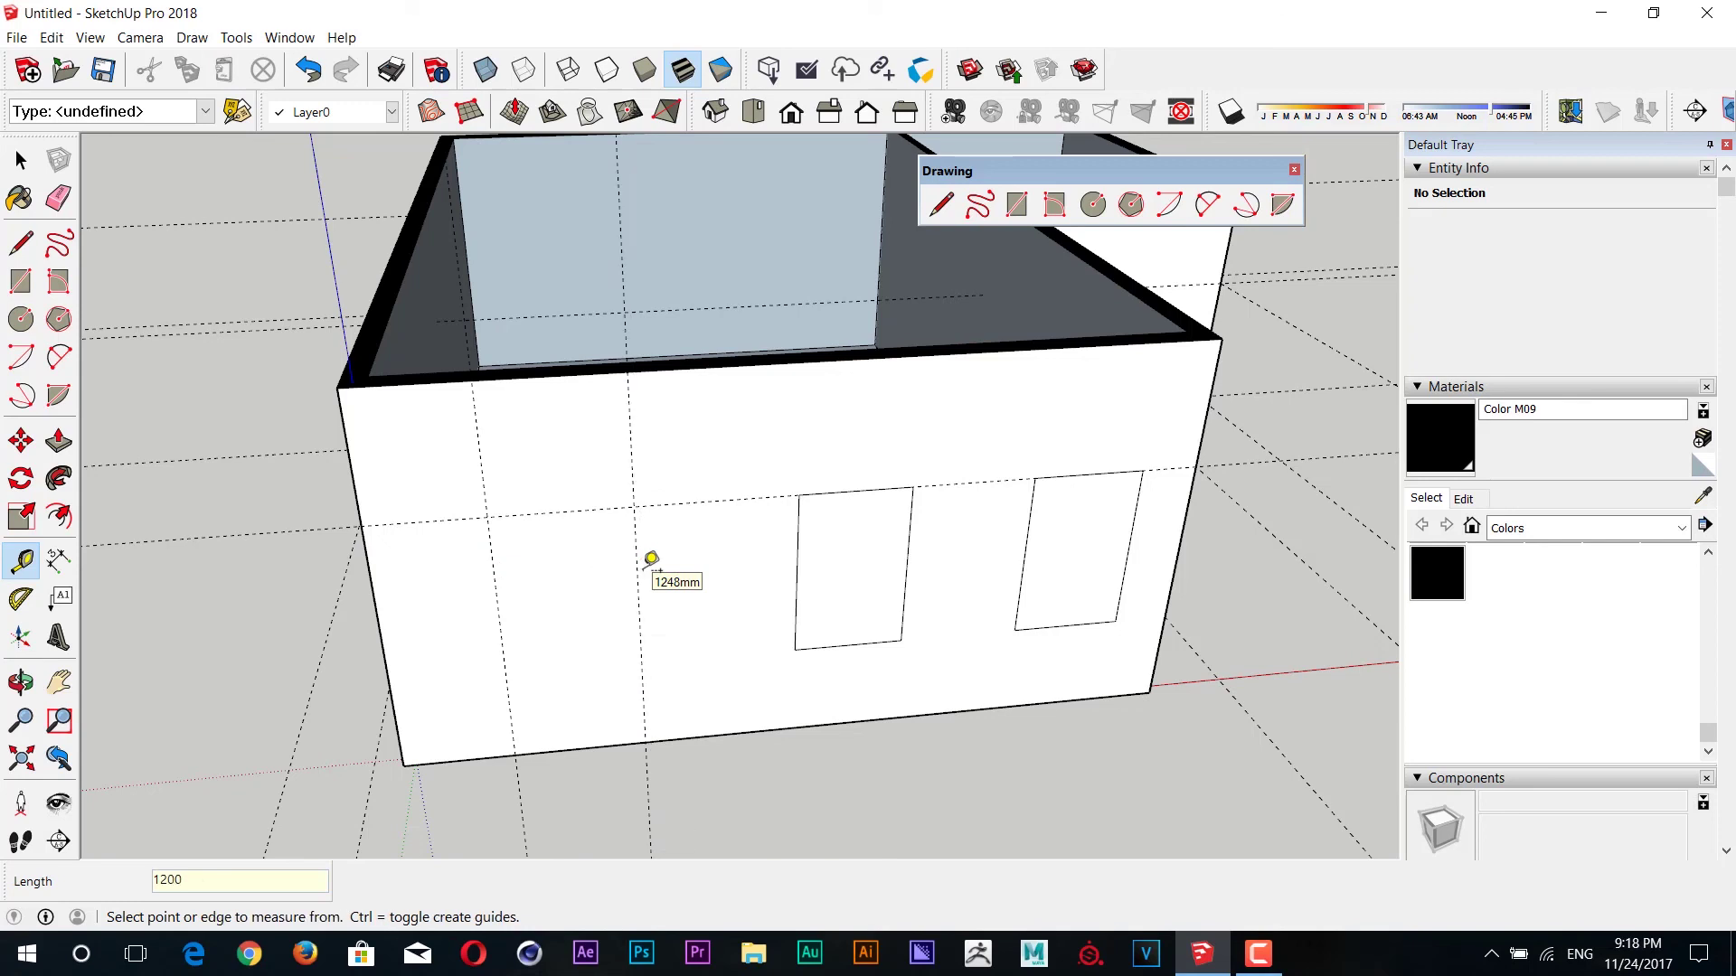
- Draw the 2500 by 1200 mm door rectangle from the guide intersection to the wall base
key(r)
click(498, 514)
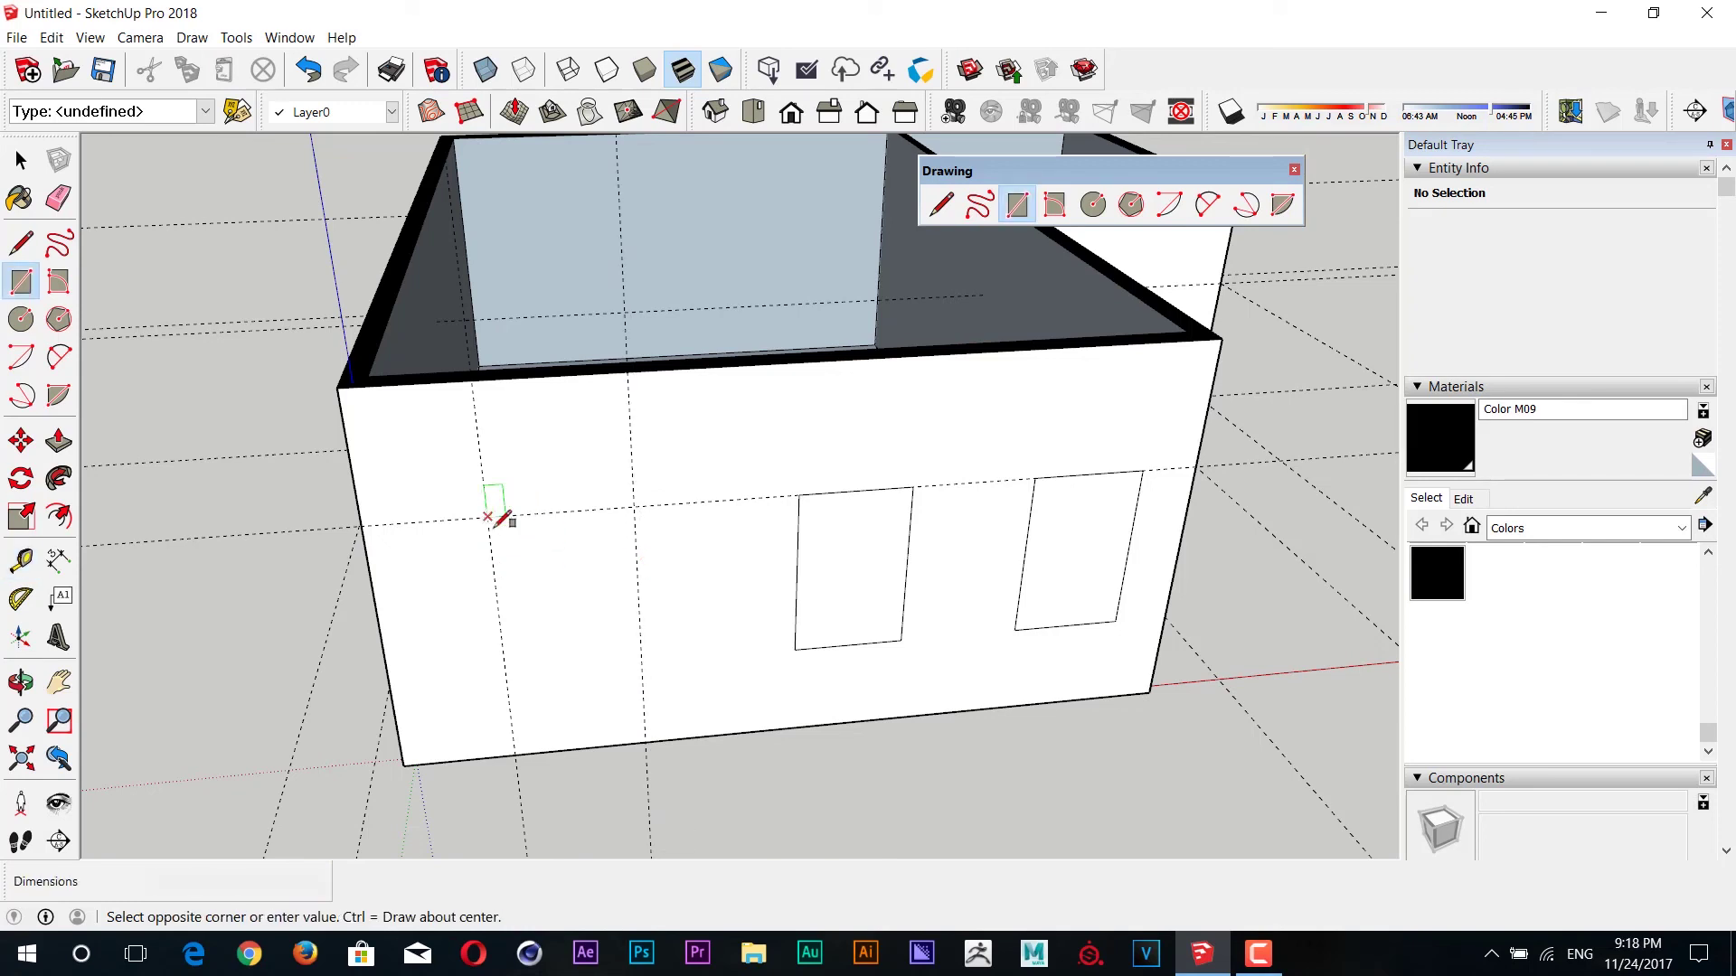
click(645, 742)
key(space)
mouse_move(659, 651)
middle_down()
mouse_move(524, 662)
mouse_move(876, 674)
mouse_move(706, 654)
mouse_move(763, 647)
middle_up()
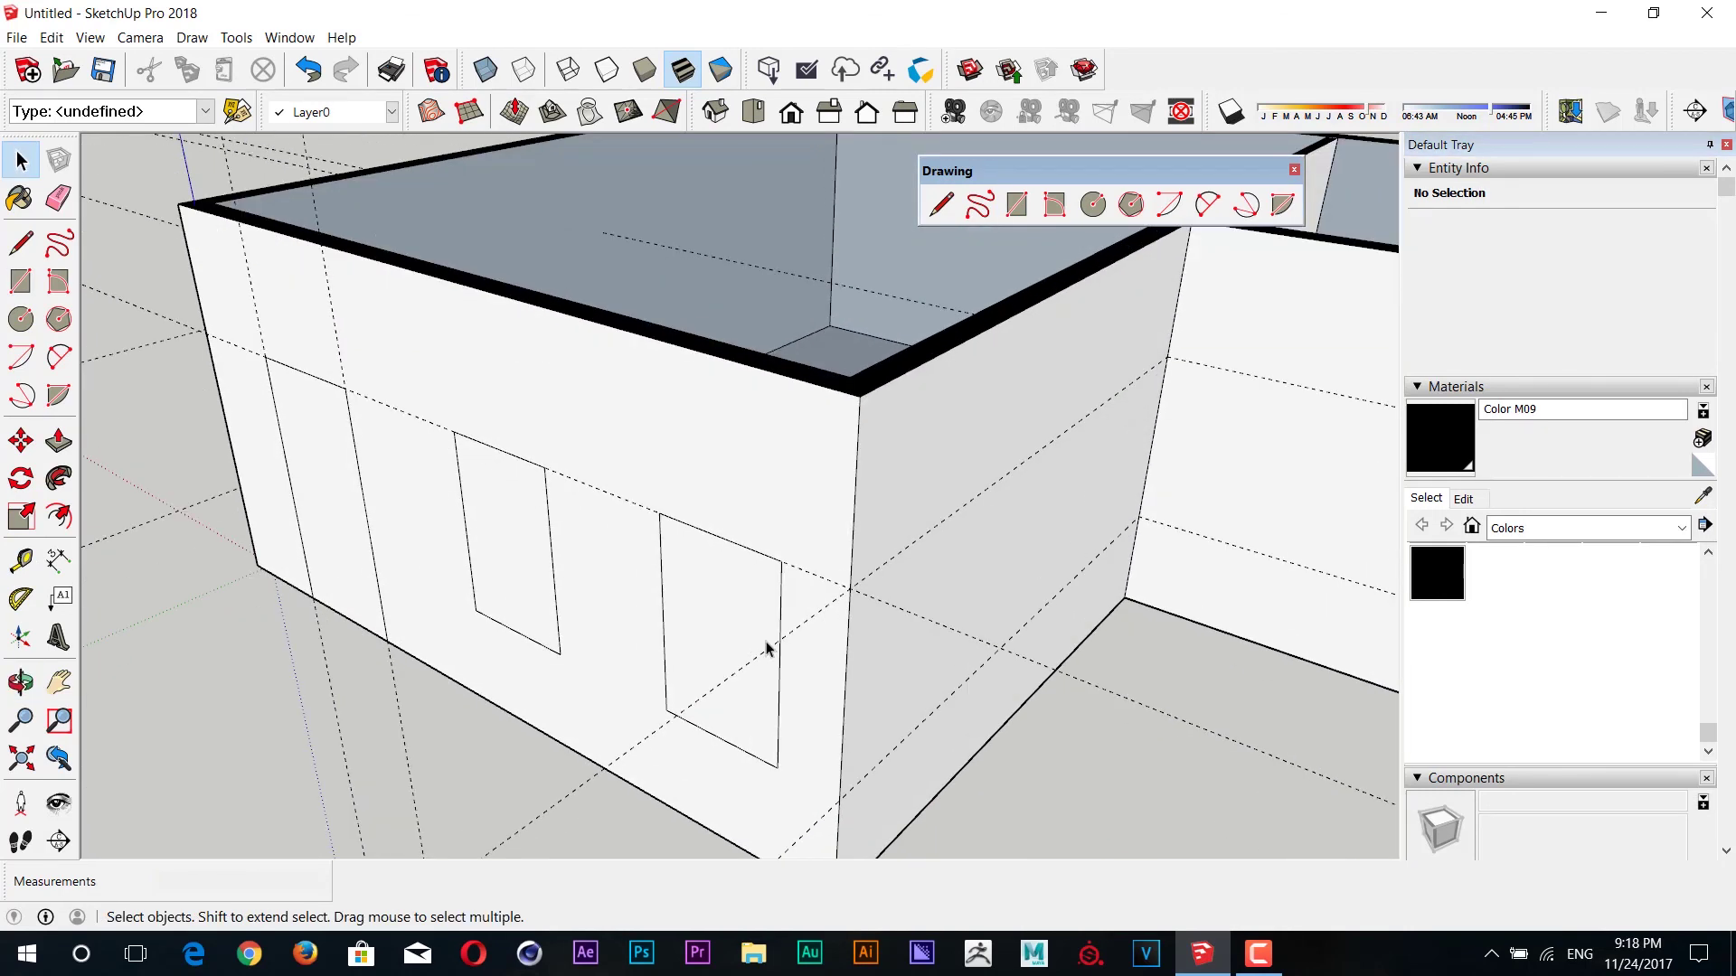
scroll(717, 605, up, 3)
scroll(717, 589, up, 3)
middle_drag(717, 589, 744, 380)
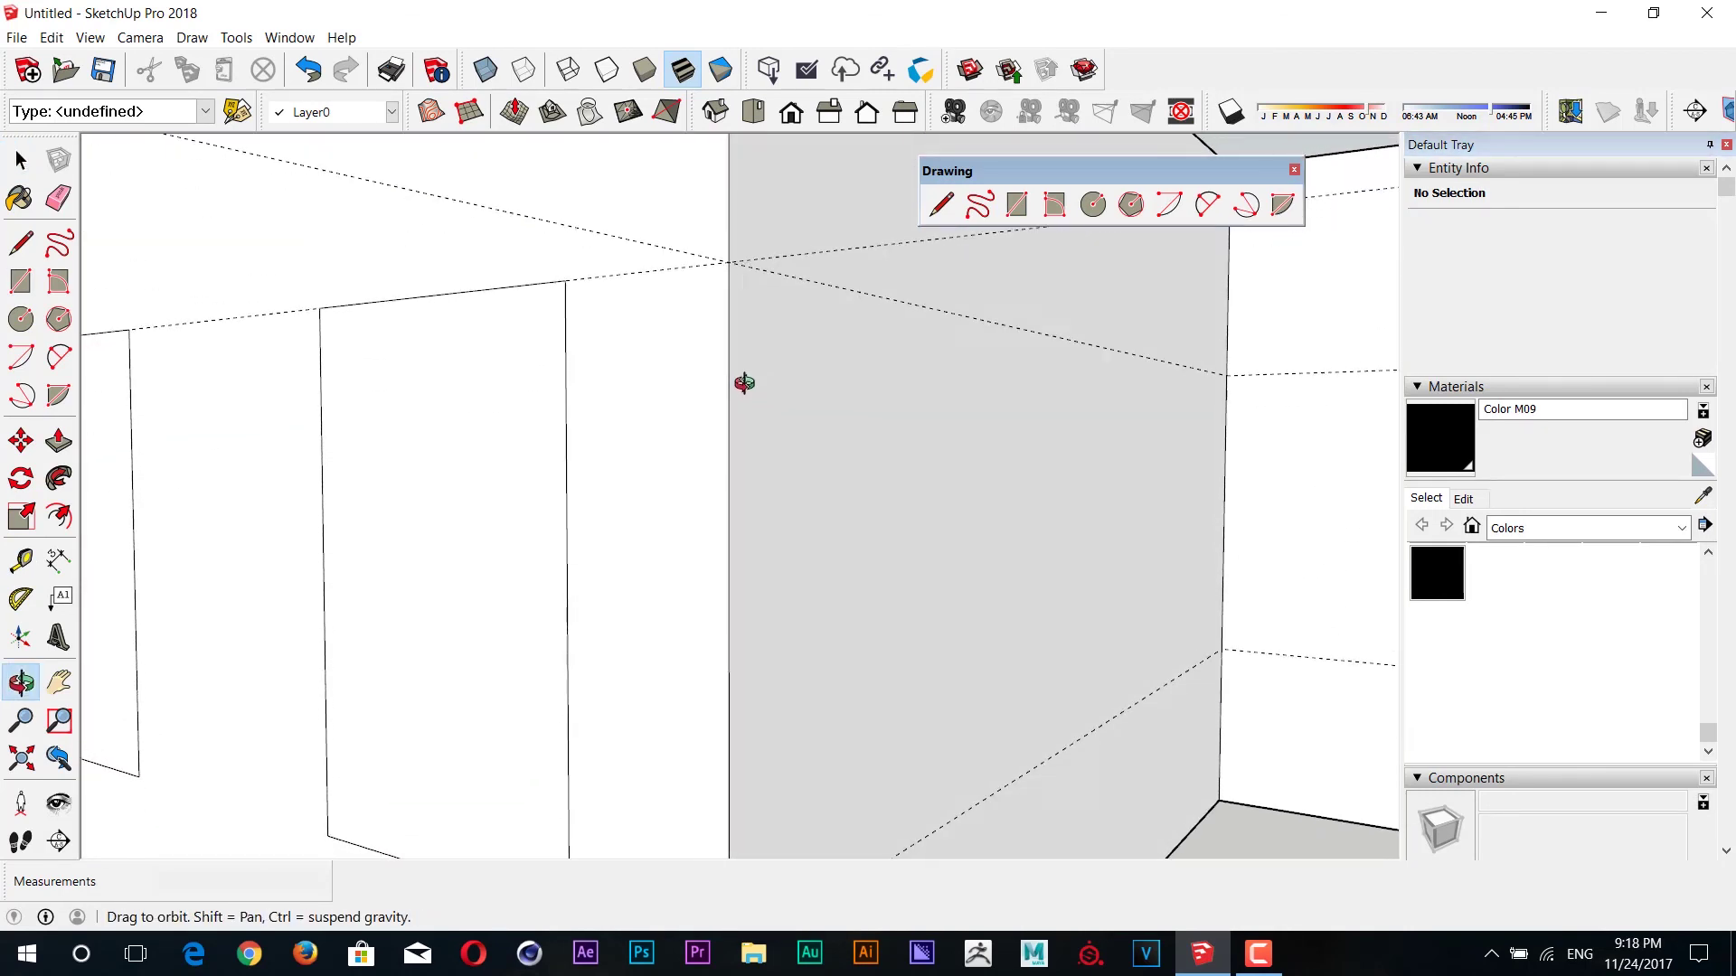
- Draw a 1600 by 1000 mm window rectangle on the adjacent side wall
scroll(713, 473, down, 3)
scroll(748, 515, down, 3)
mouse_move(748, 516)
middle_down()
mouse_move(912, 627)
mouse_move(775, 763)
mouse_move(717, 659)
mouse_move(748, 613)
mouse_move(697, 556)
middle_up()
key(r)
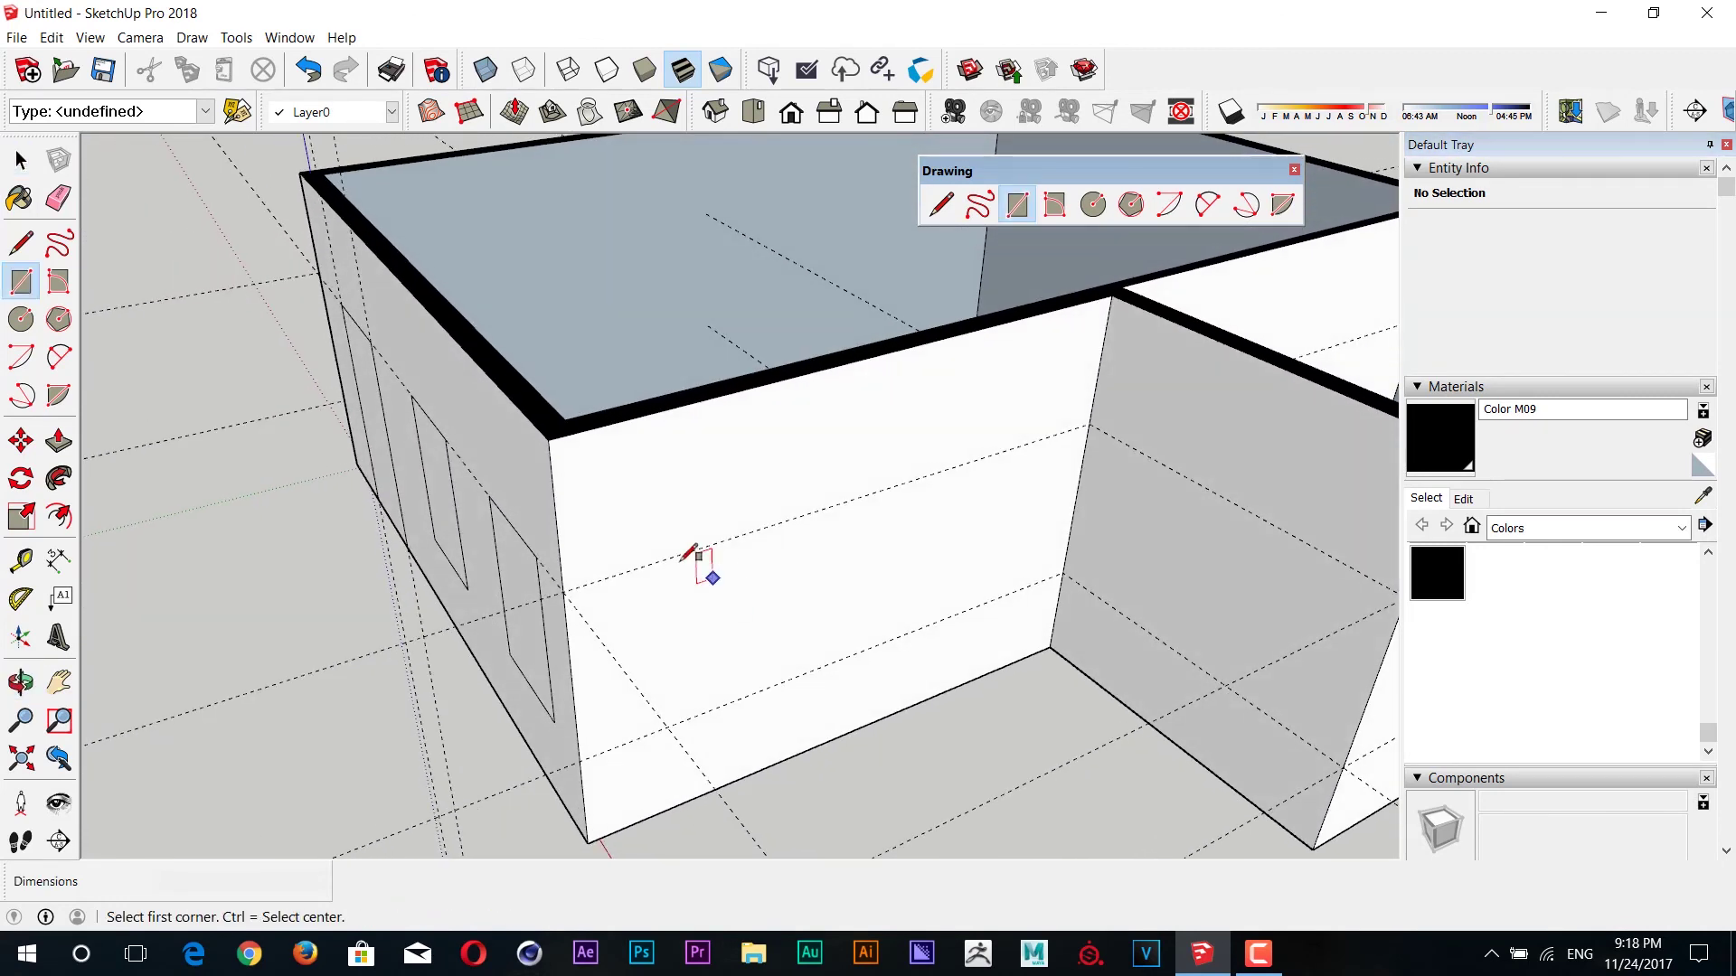
click(674, 556)
text(1600,1000)
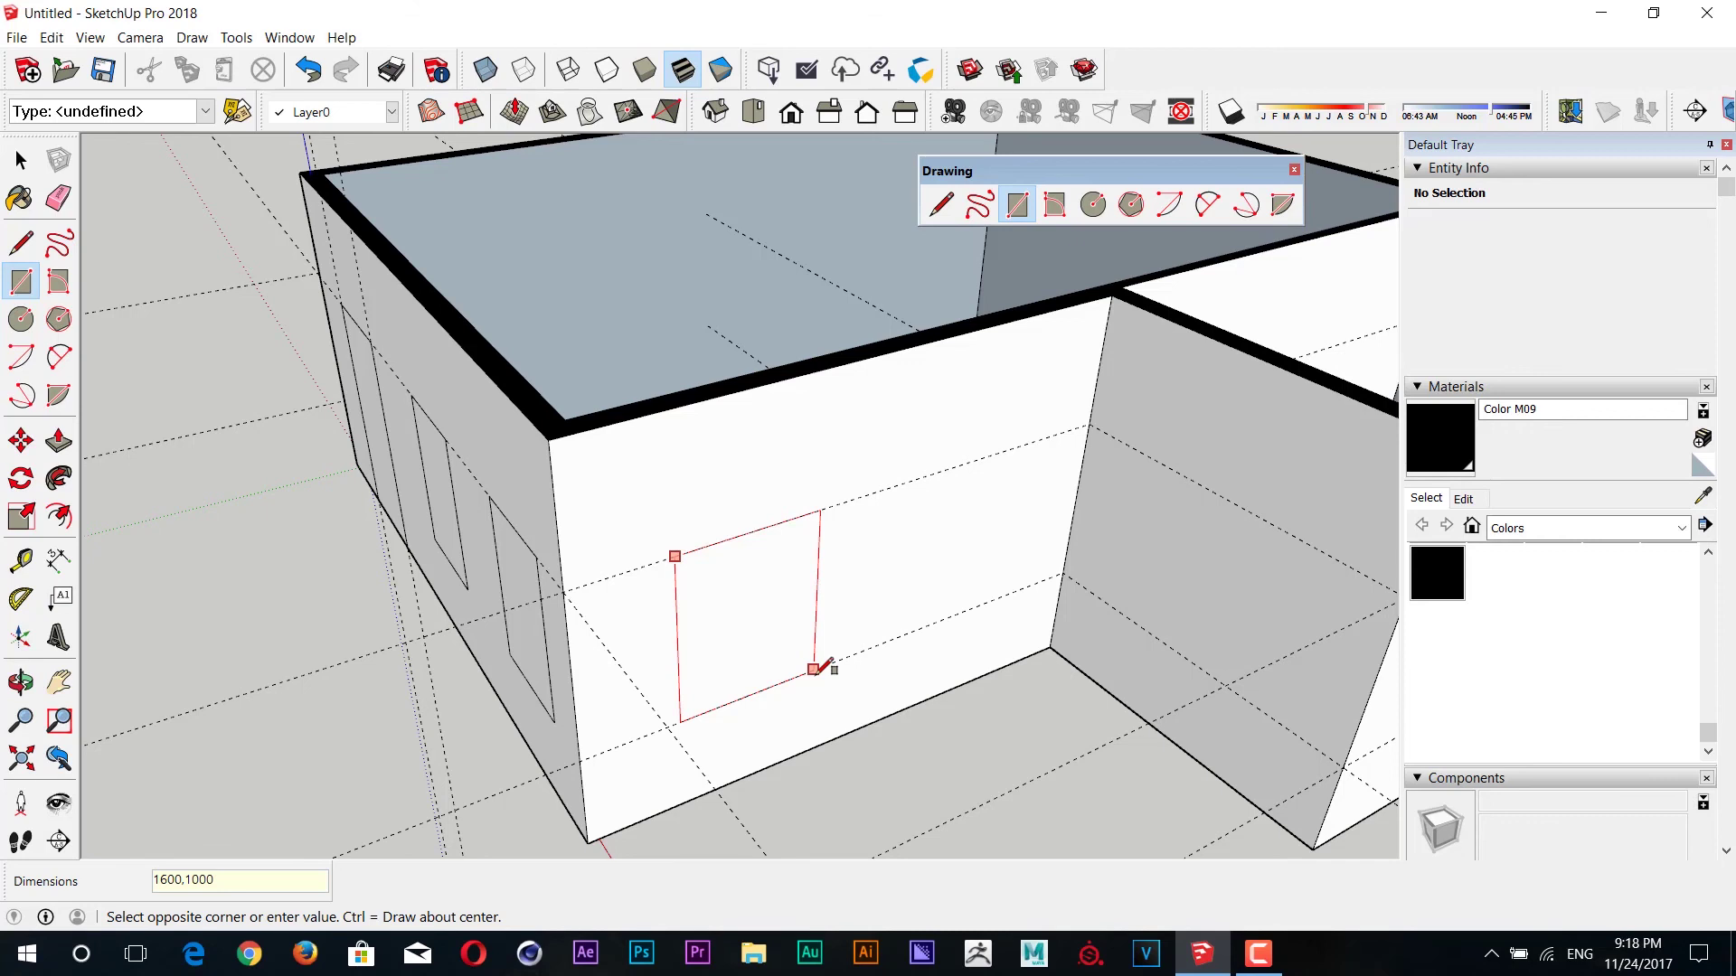
key(Return)
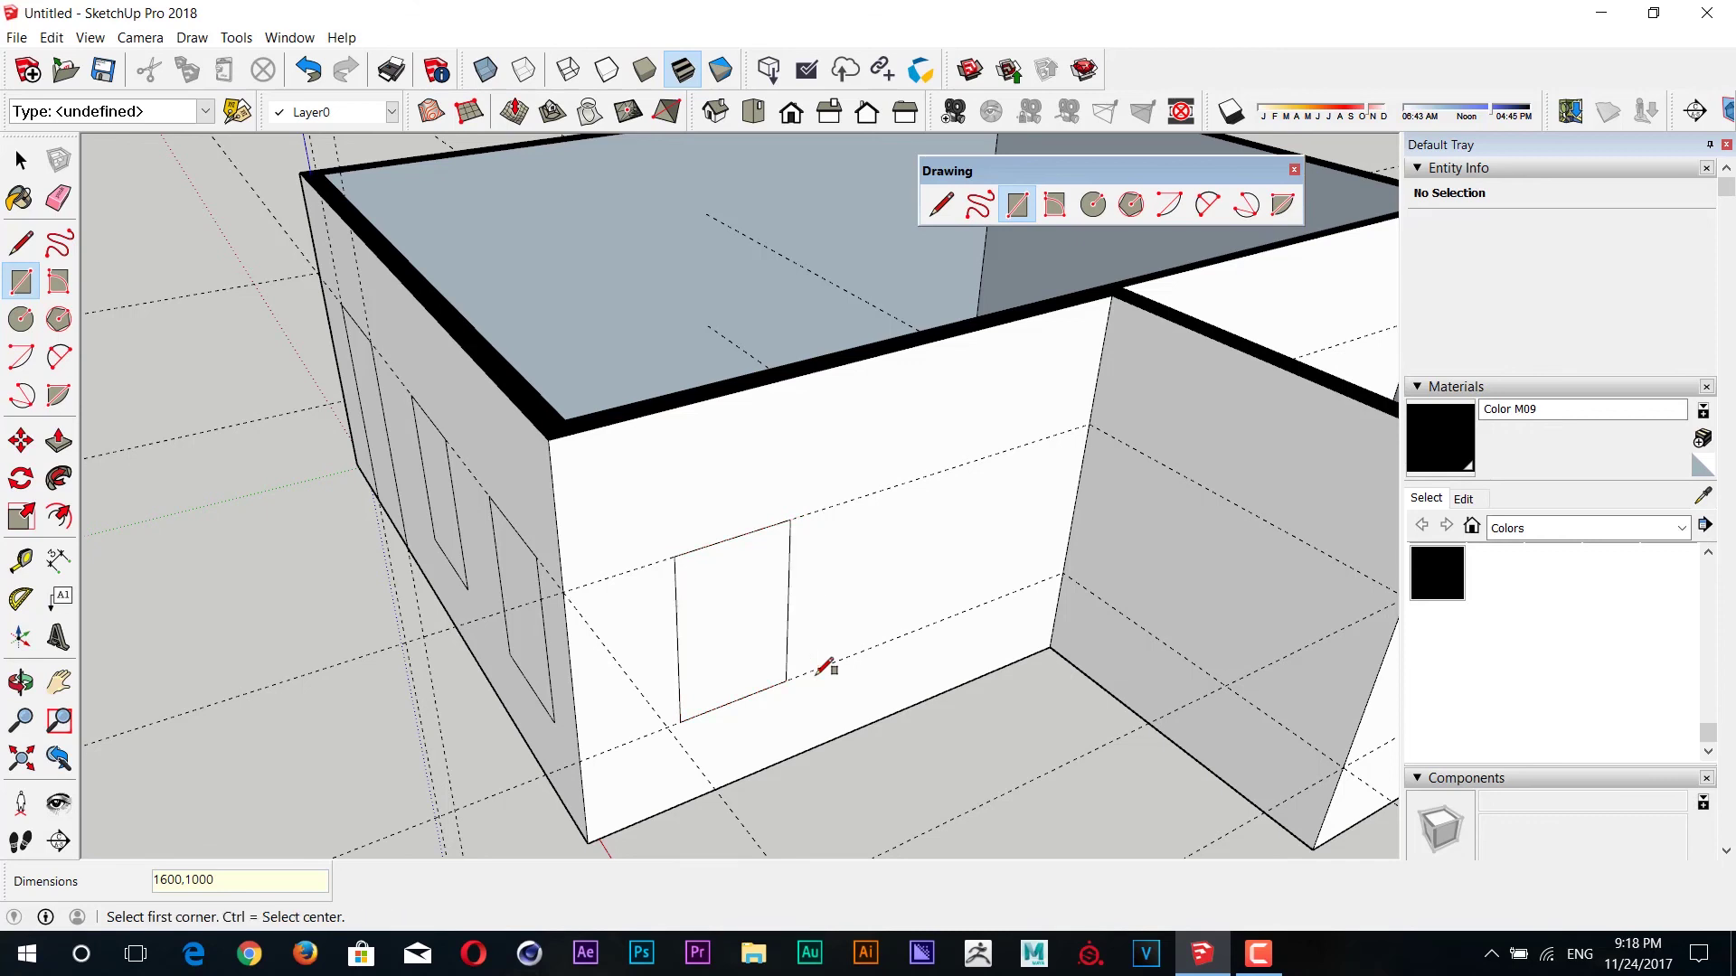
key(space)
- Add a guide 800 mm in from the side wall's corner edge
key(t)
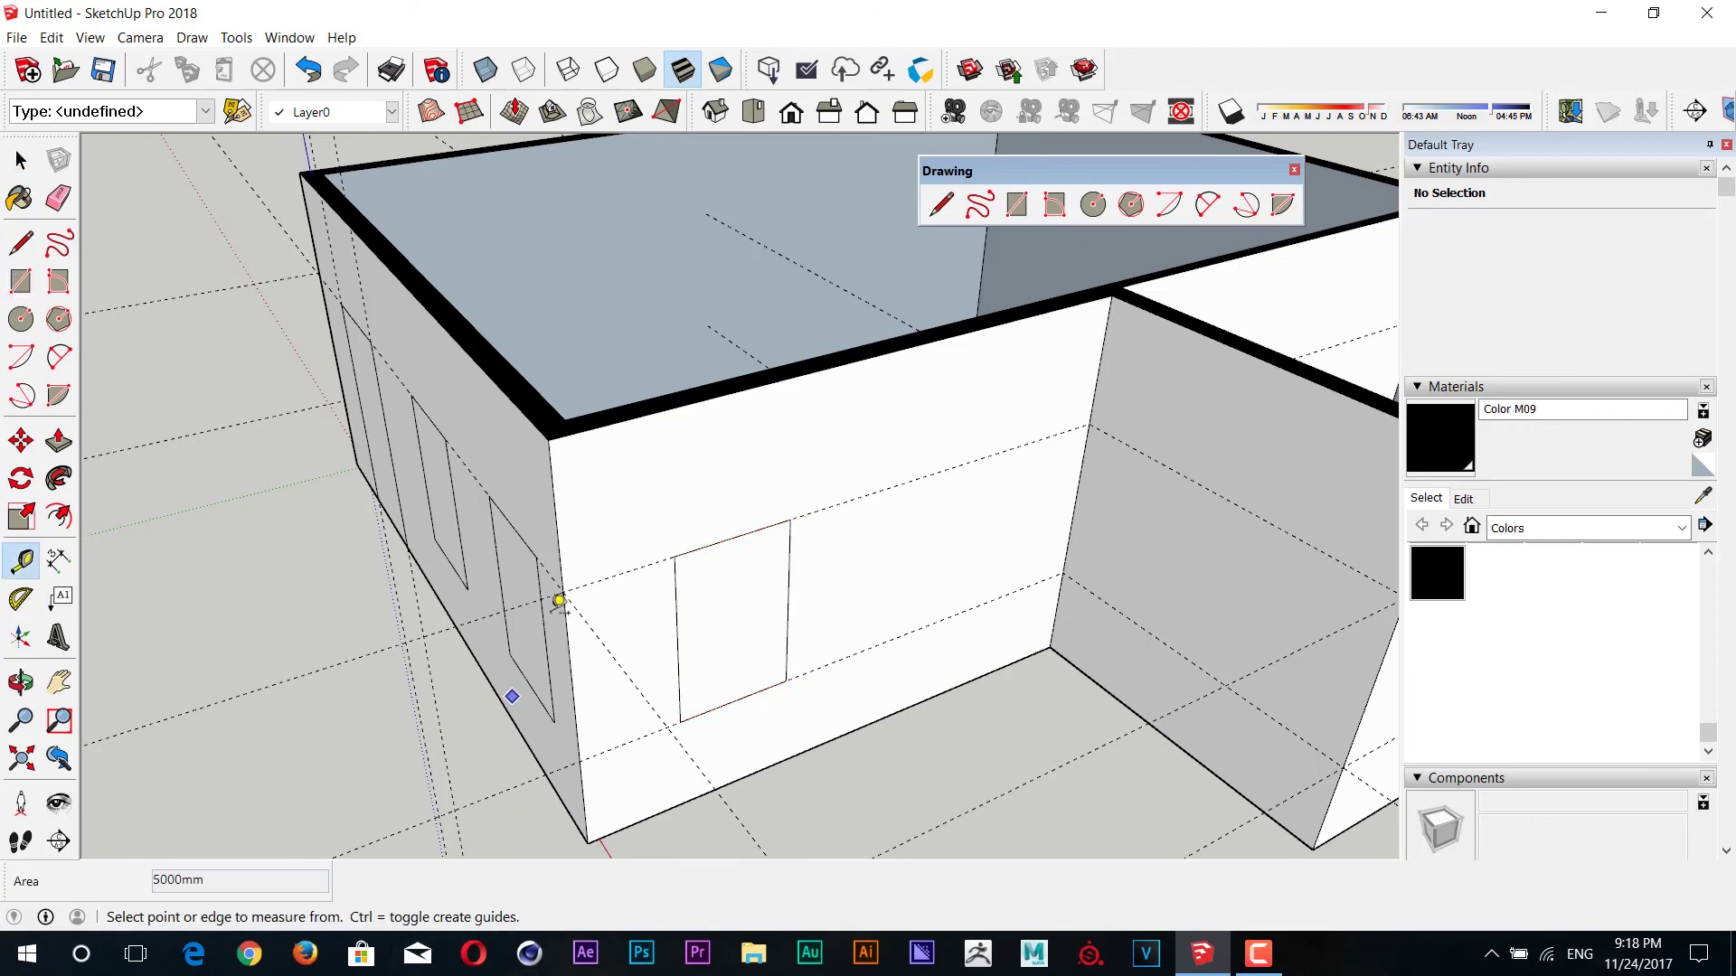
click(559, 545)
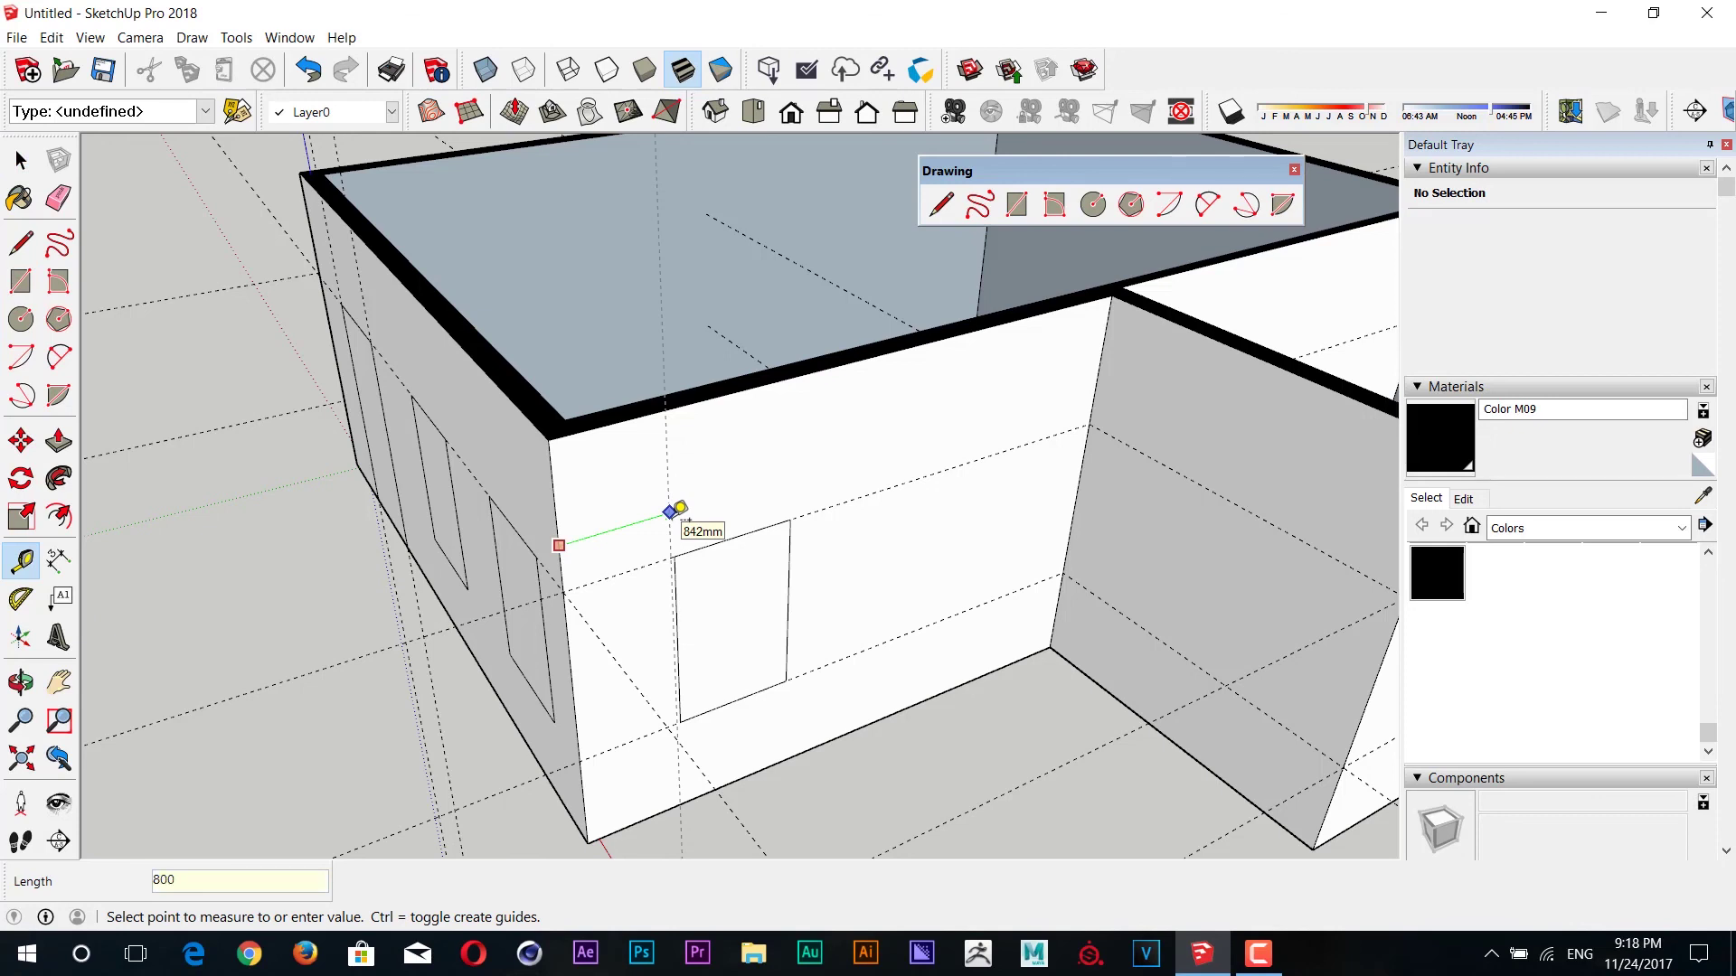
key(Return)
key(space)
- Copy the window to the right end of the wall, aligned 800 mm from the corner
double_click(725, 624)
key(m)
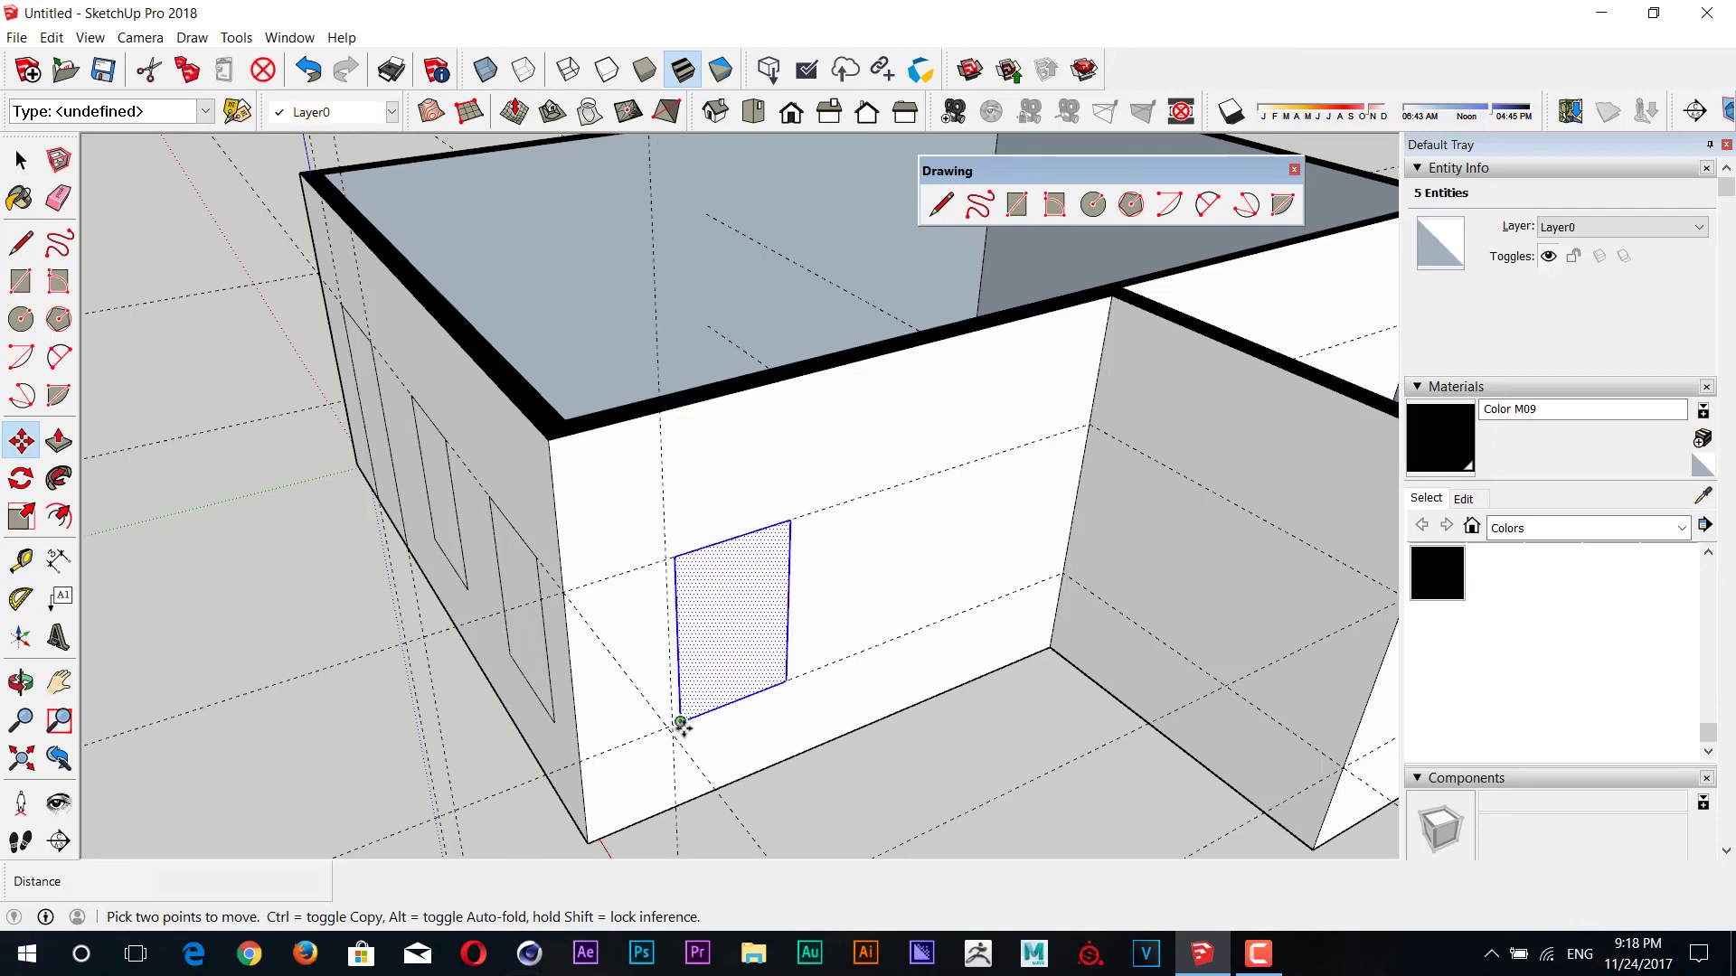
click(681, 723)
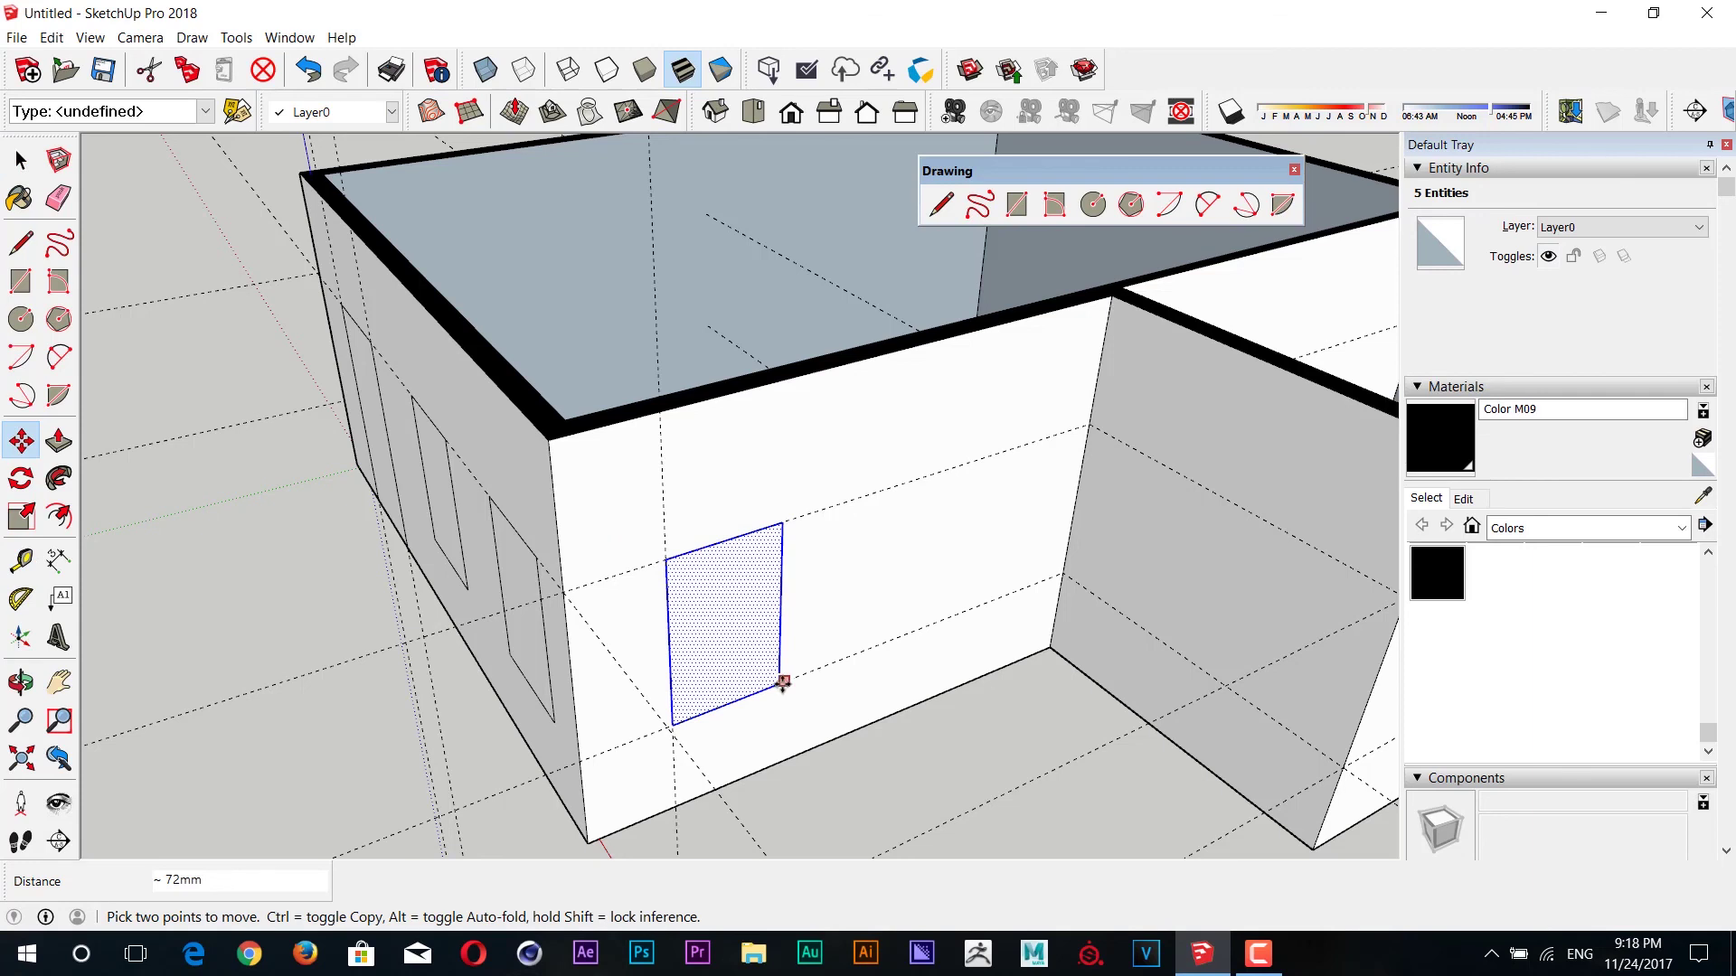
key(ctrl)
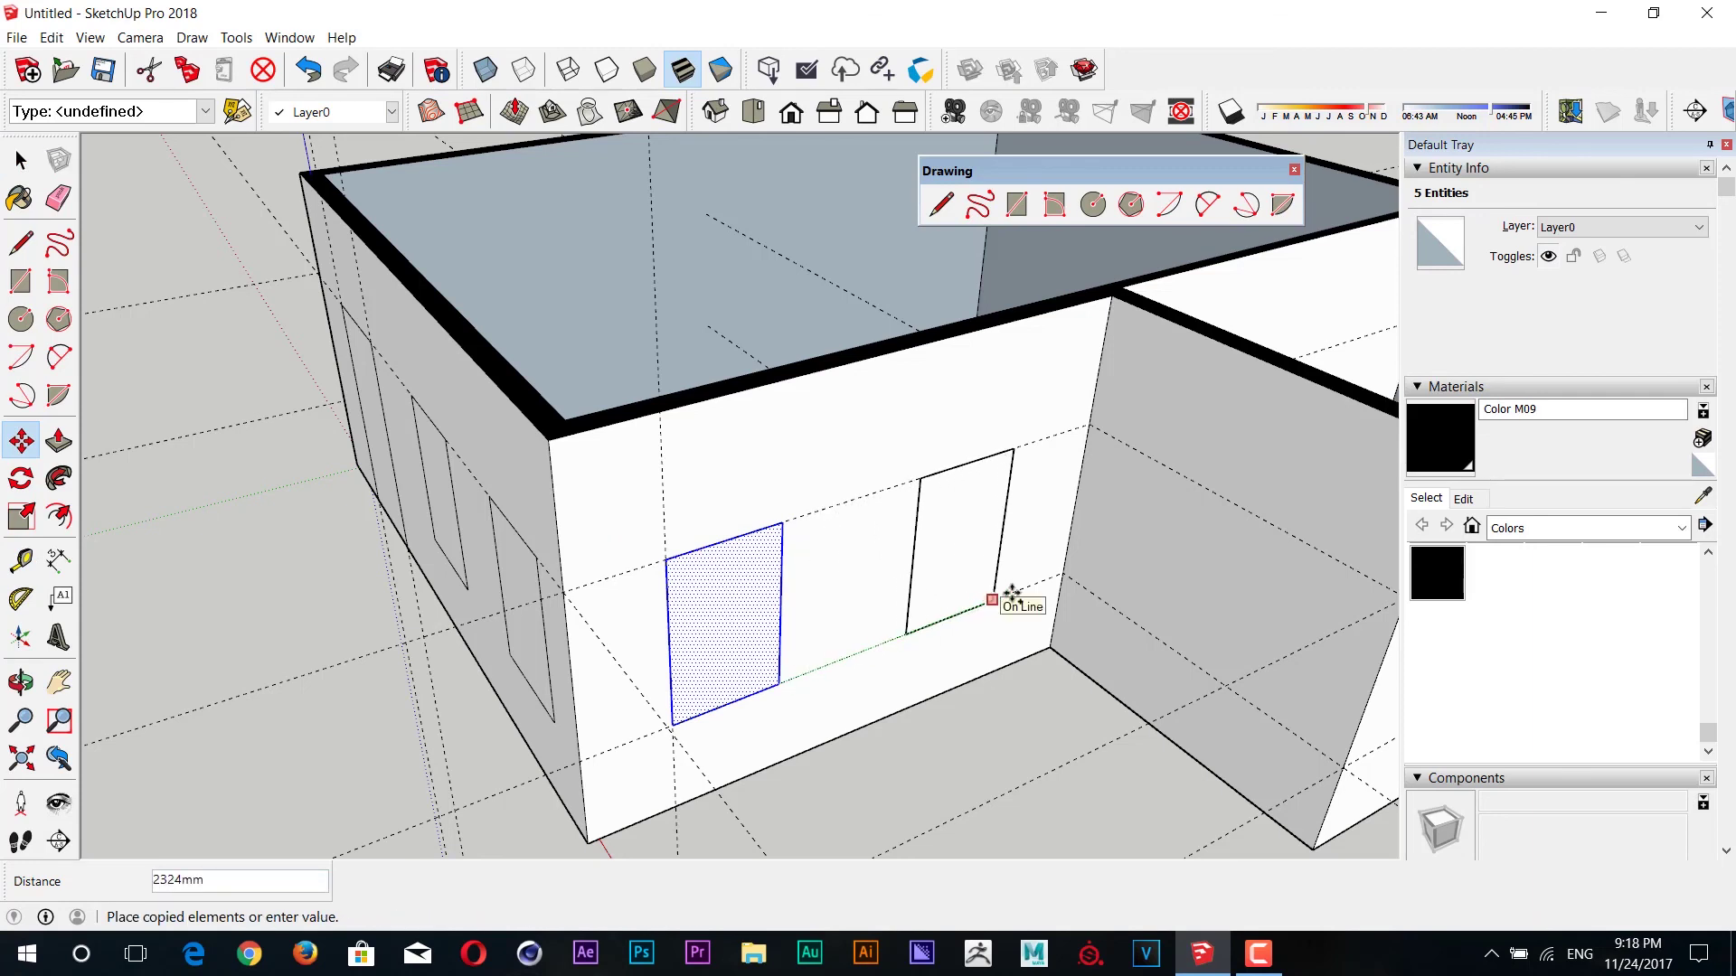
click(1056, 576)
click(1058, 575)
key(ctrl)
text(800)
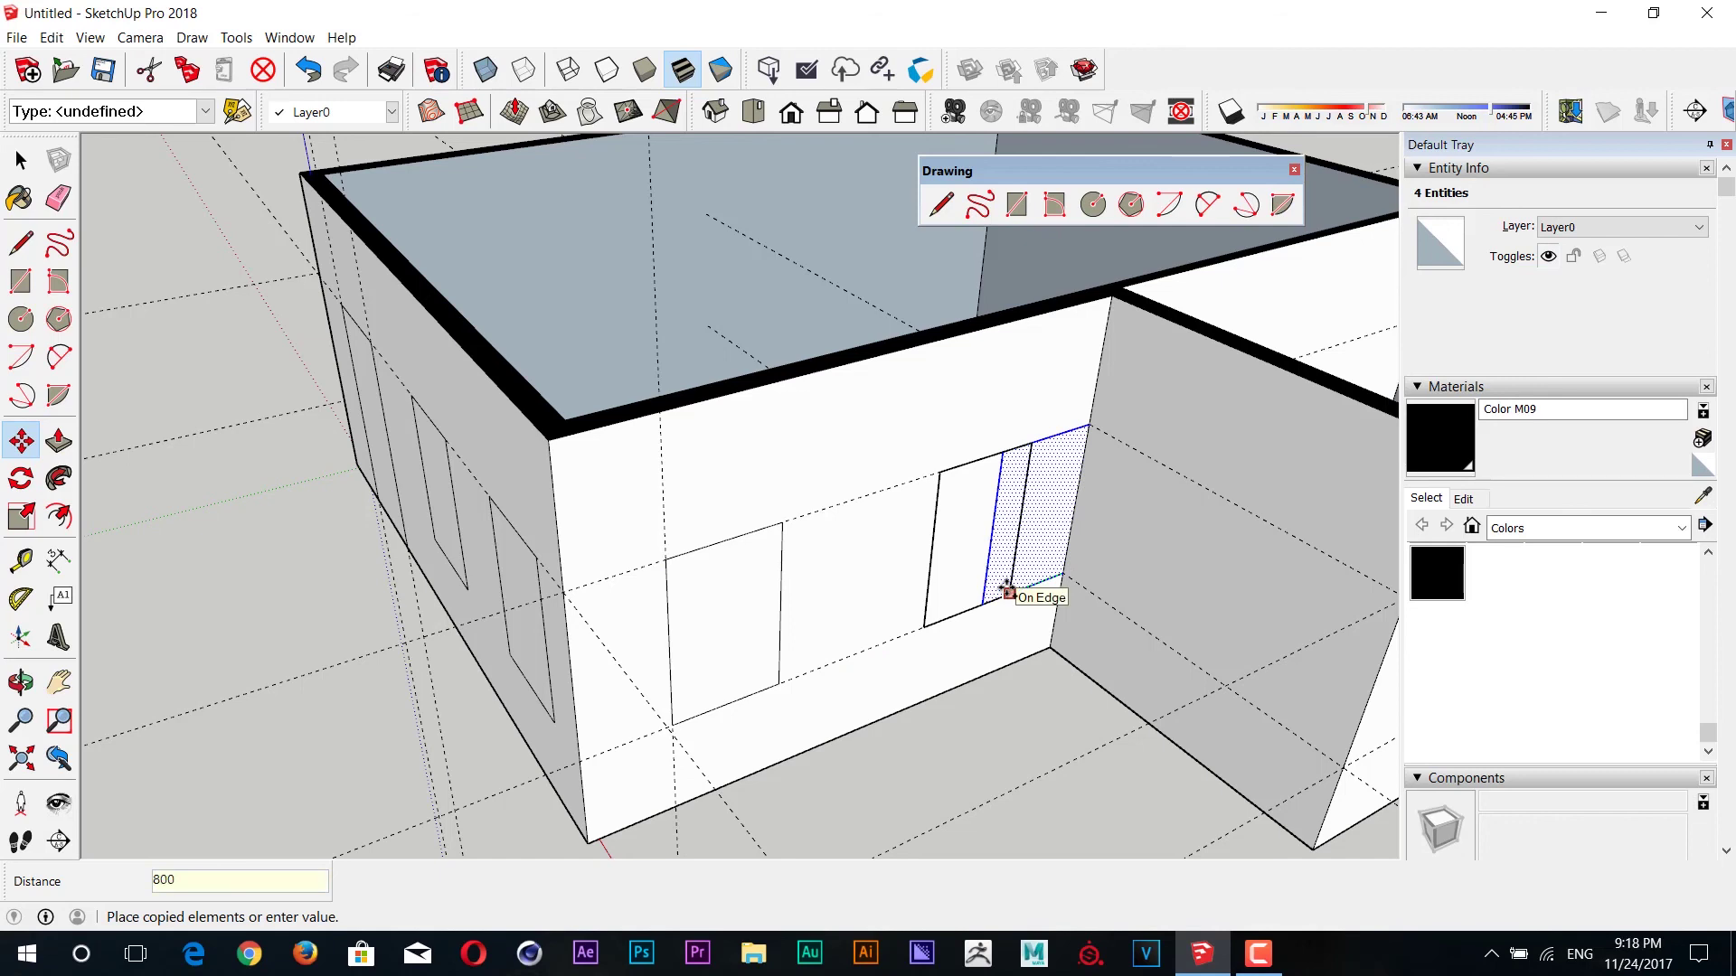
key(Escape)
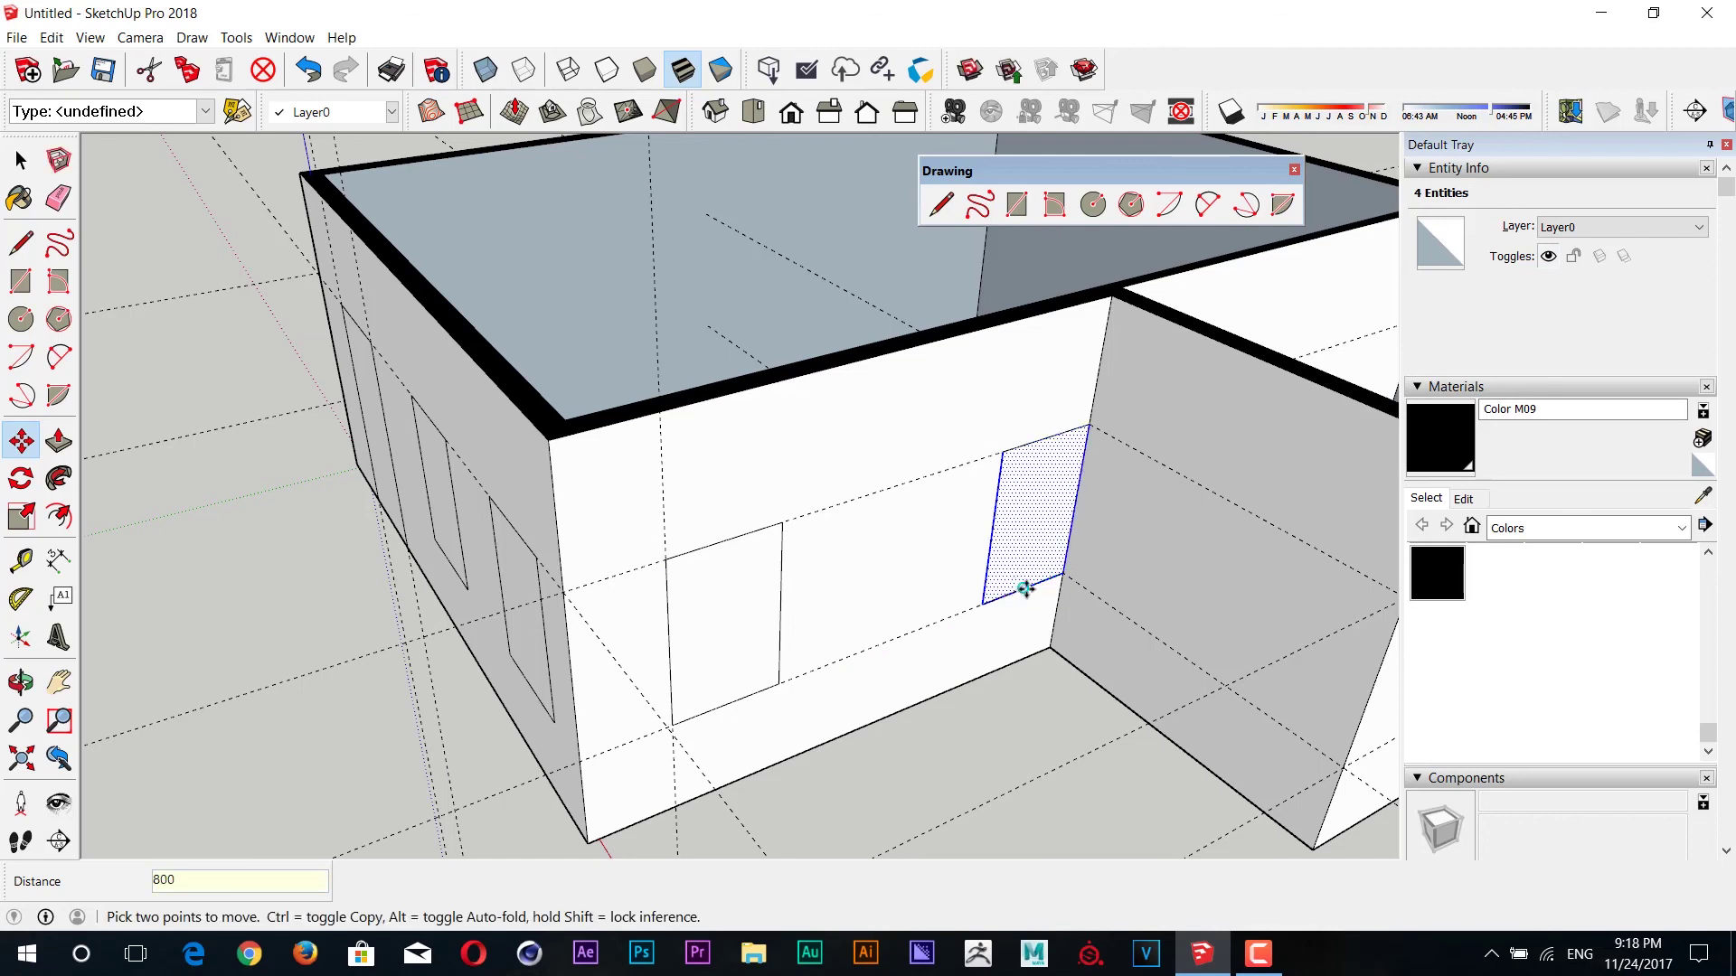
click(1024, 588)
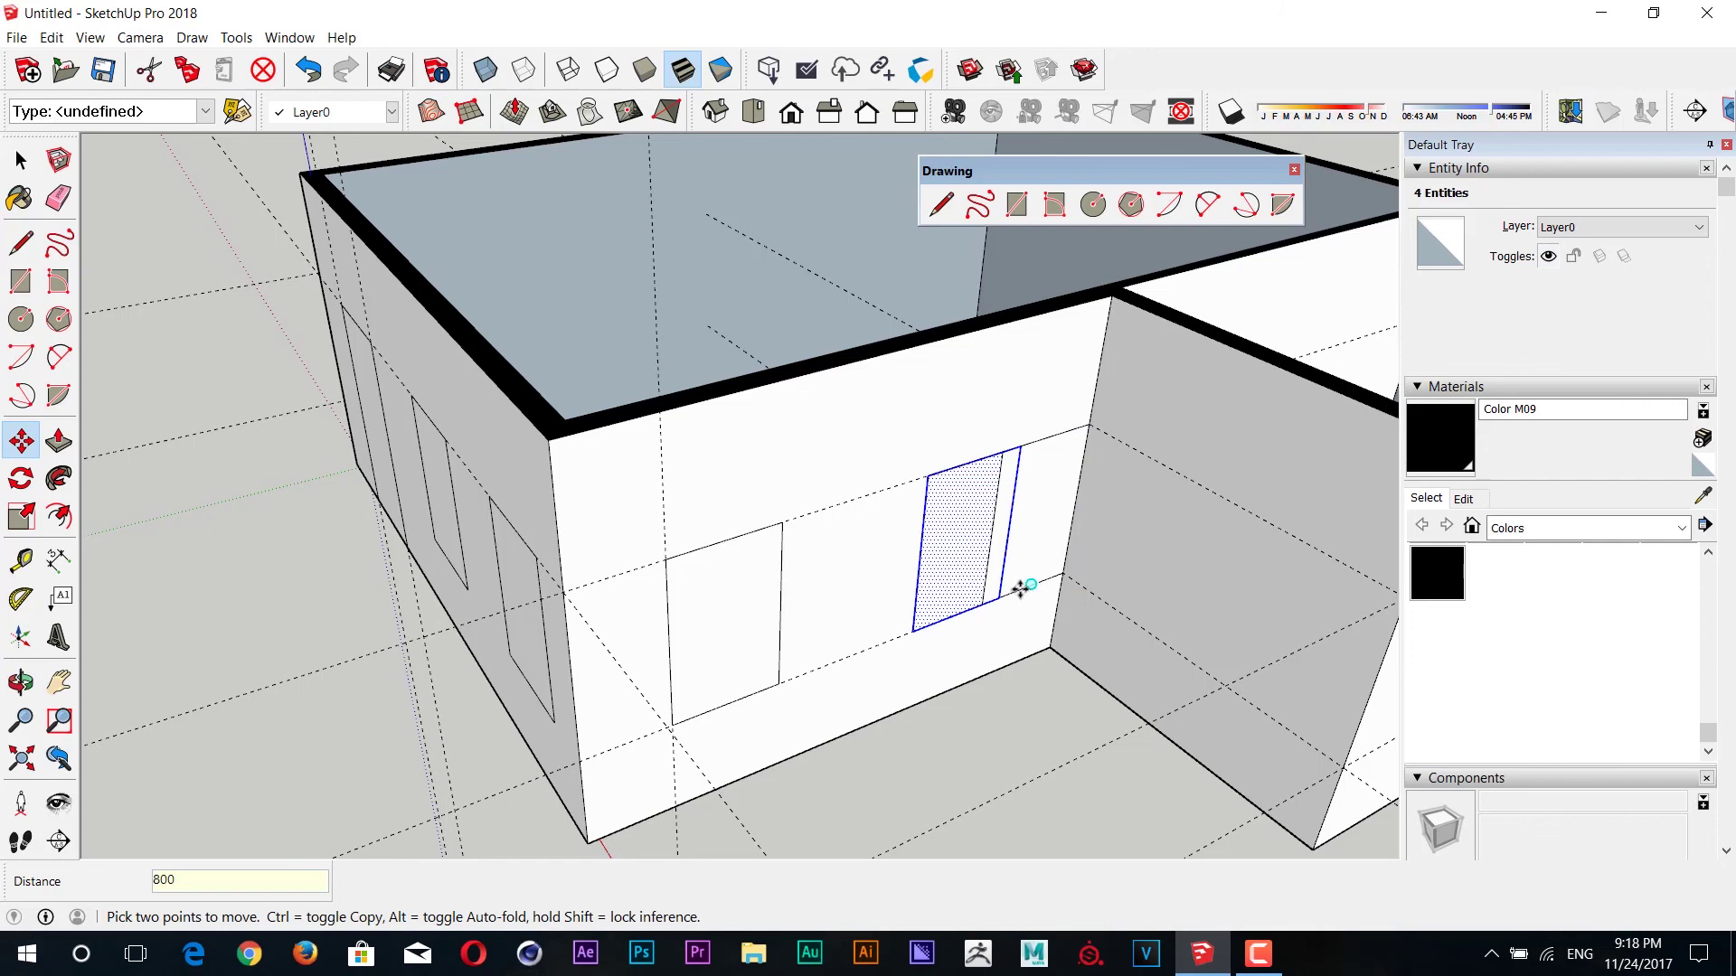
- Erase the leftover line inside the window and the stray edge beside its top
key(e)
click(988, 560)
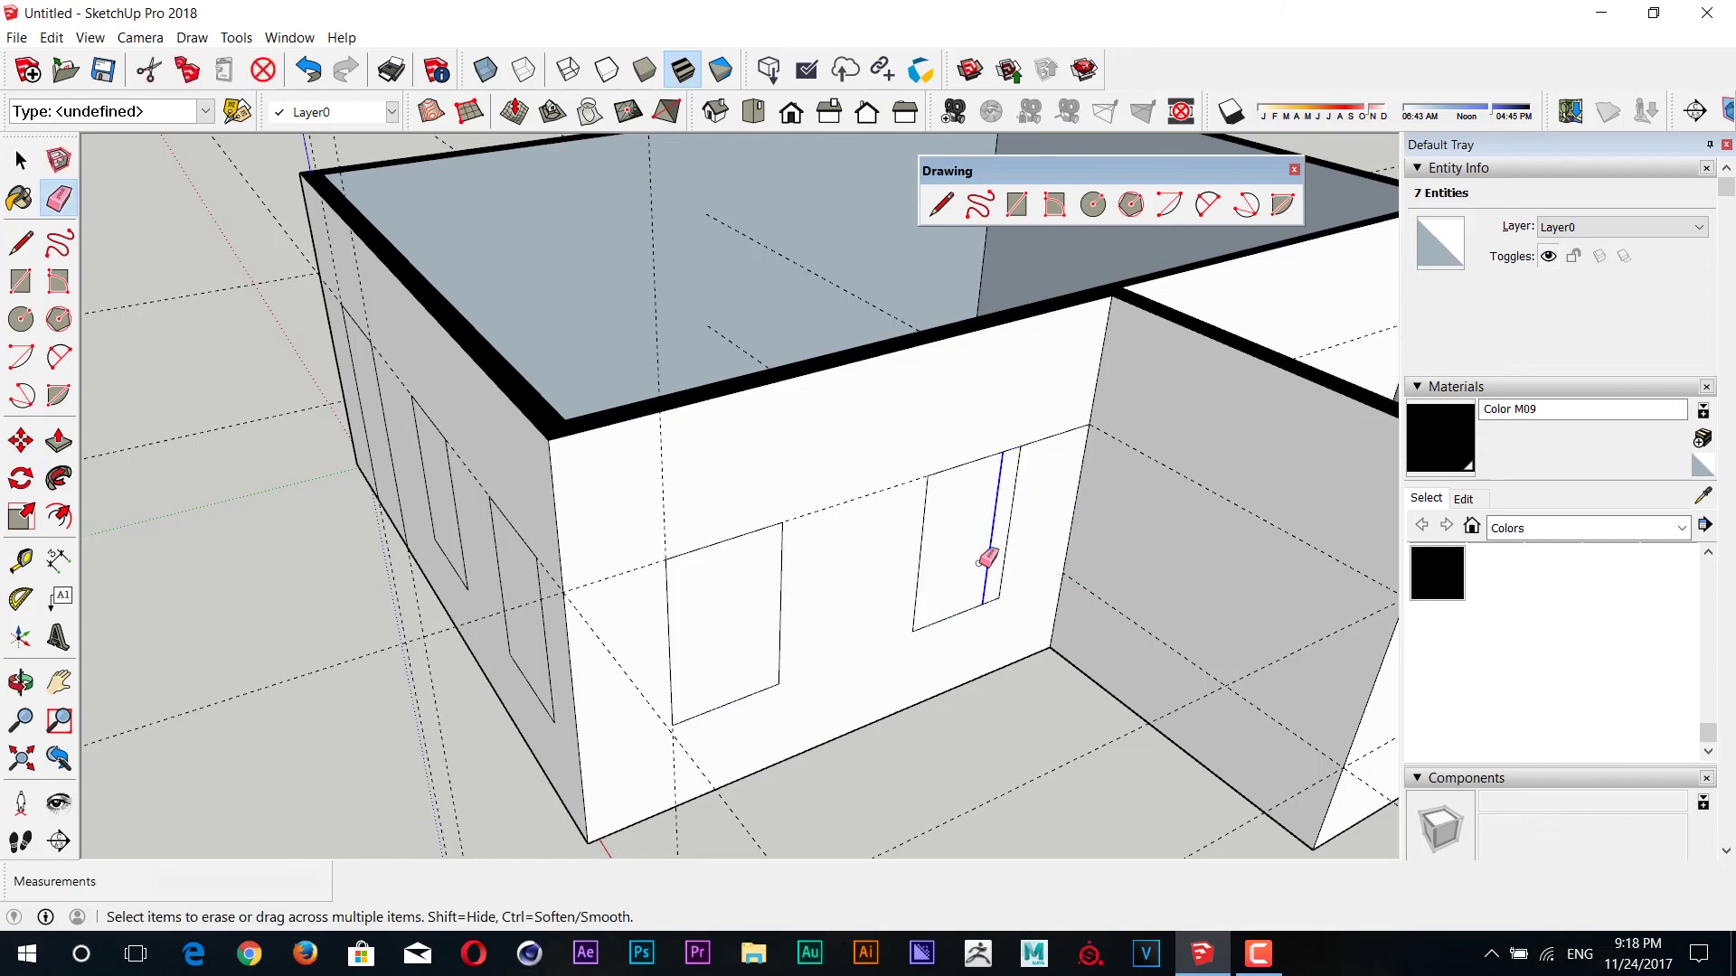
click(1051, 441)
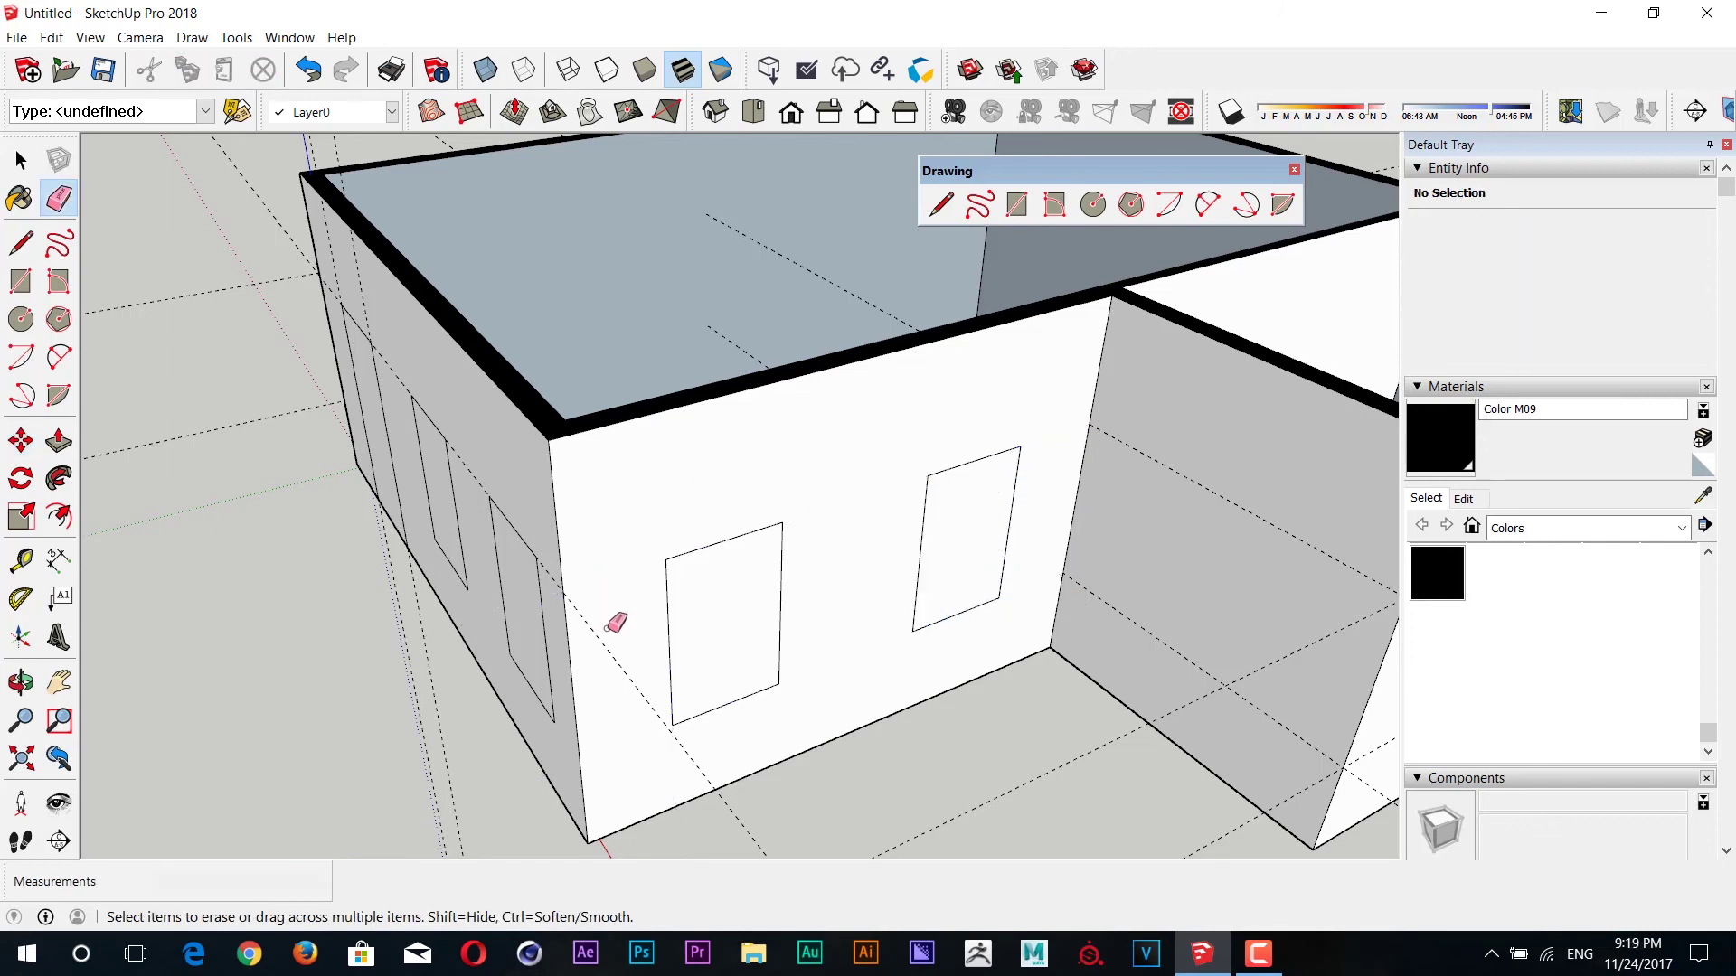
- Turn to the long plain wall and set a height guide up from its base
middle_drag(609, 667, 570, 701)
middle_drag(839, 720, 601, 678)
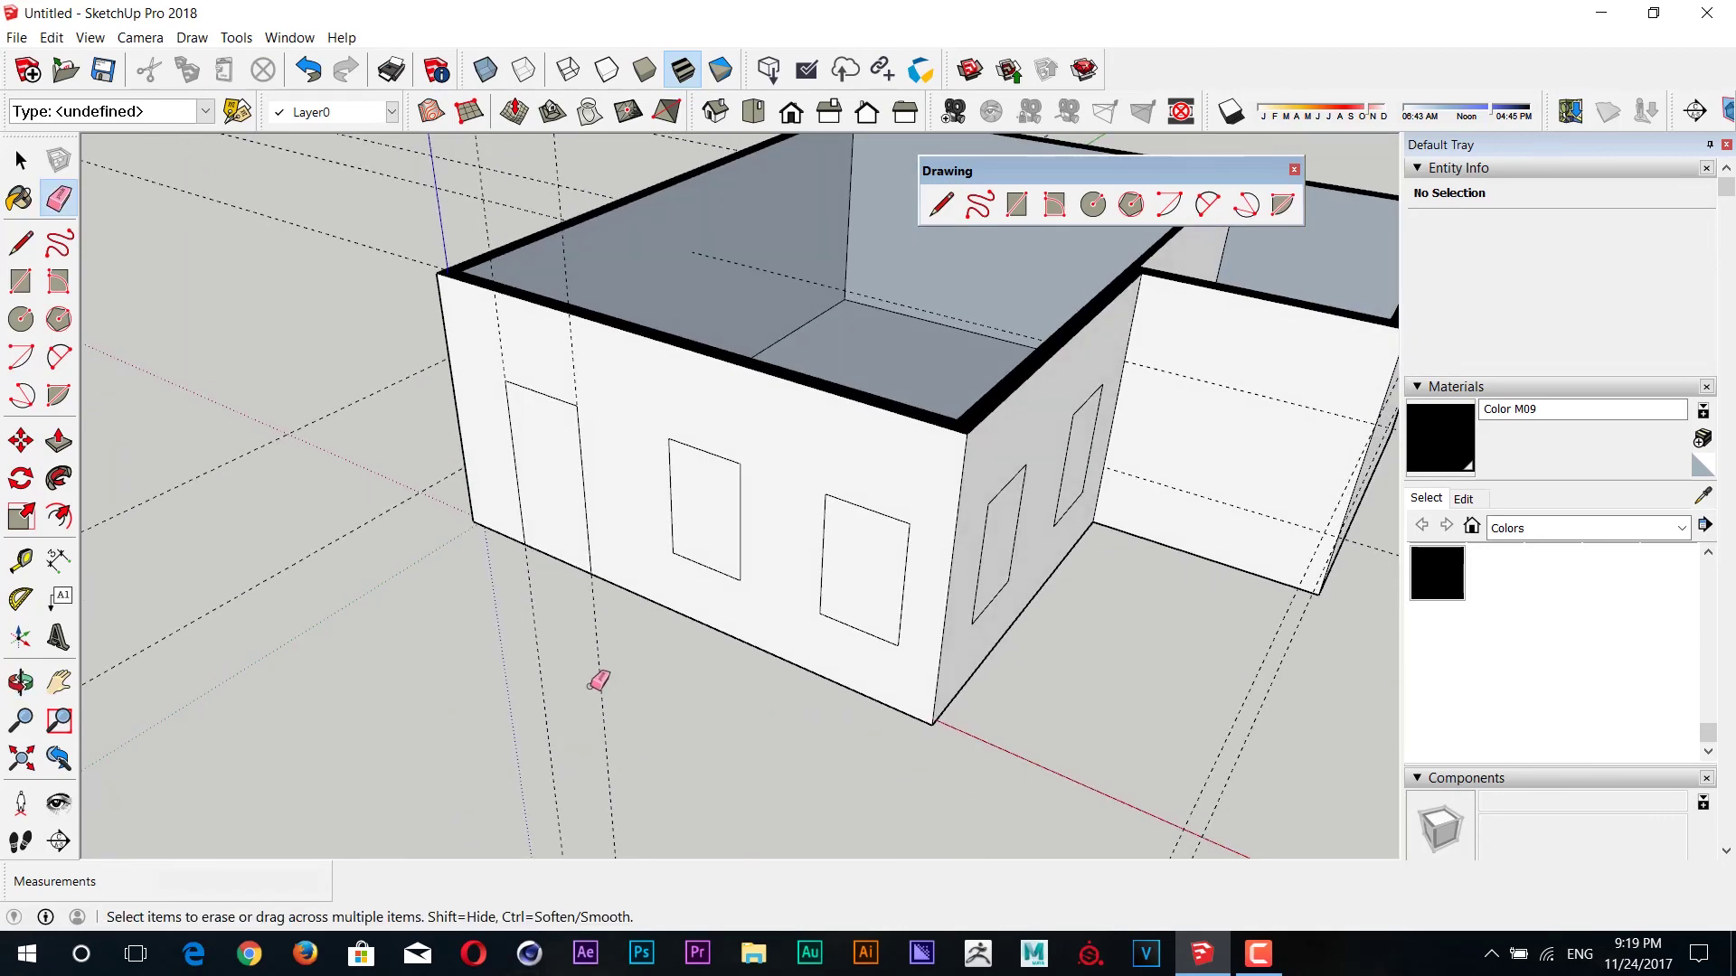
mouse_move(476, 621)
middle_down()
mouse_move(605, 717)
mouse_move(750, 751)
middle_up()
mouse_move(749, 751)
mouse_down()
mouse_move(604, 733)
mouse_move(934, 721)
mouse_move(860, 678)
mouse_move(1056, 665)
mouse_up()
key(e)
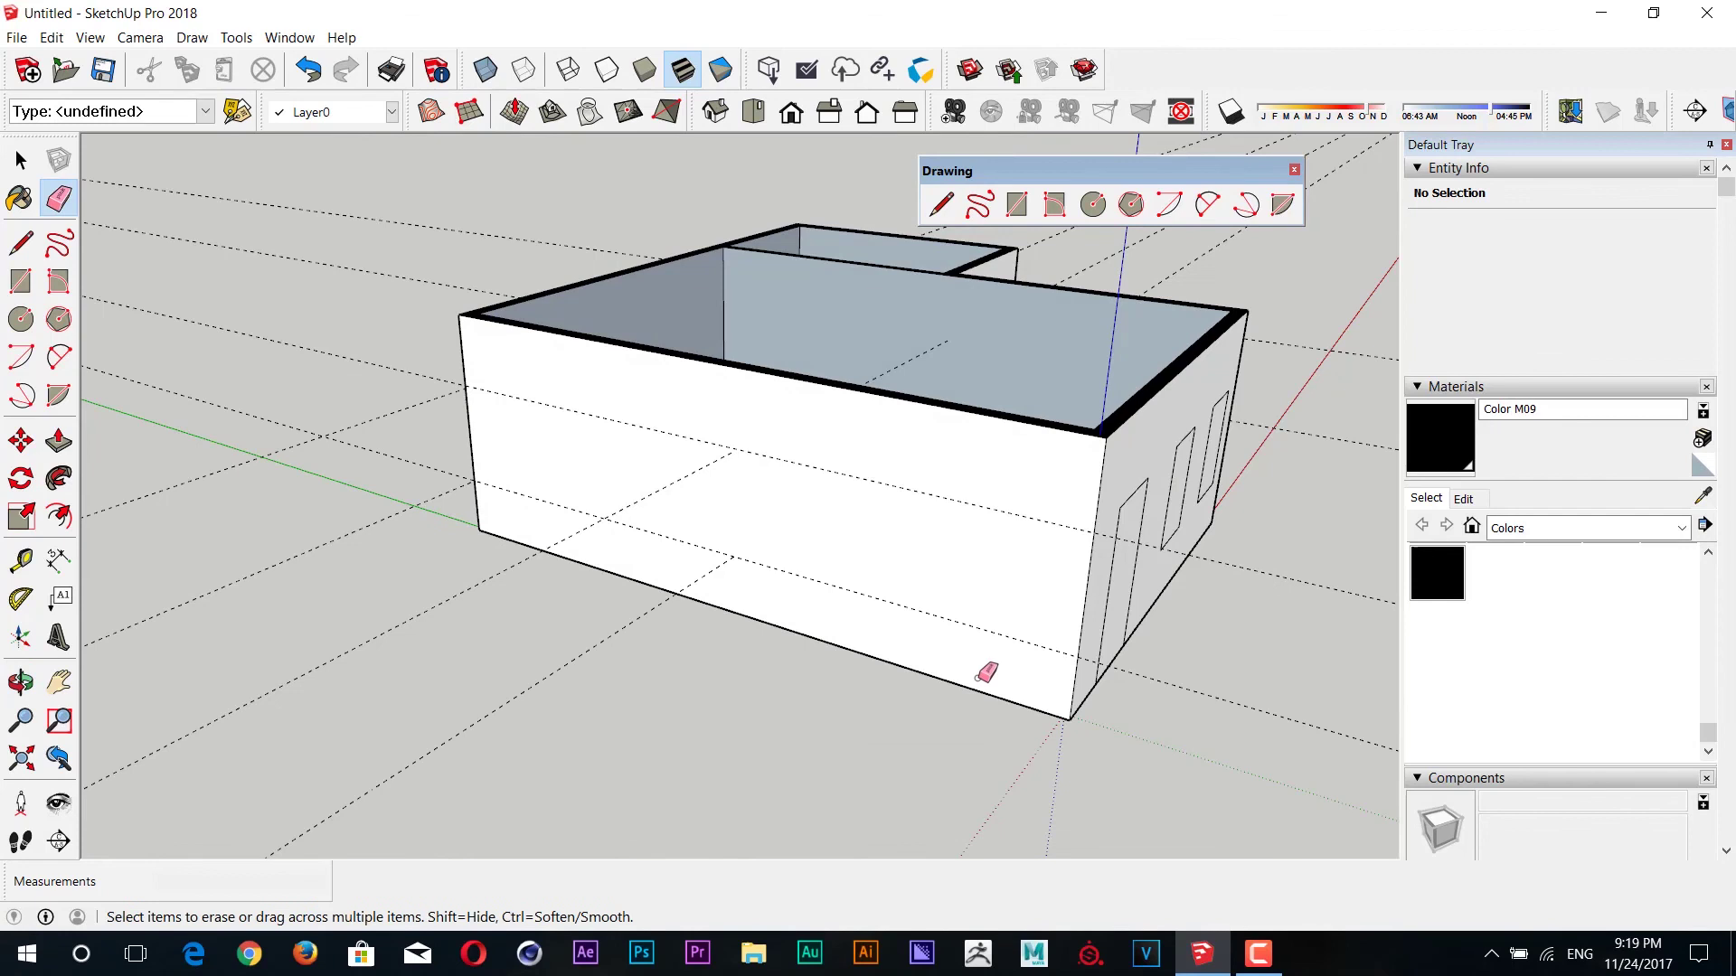
middle_drag(1090, 667, 741, 678)
key(t)
scroll(643, 651, up, 1)
click(582, 644)
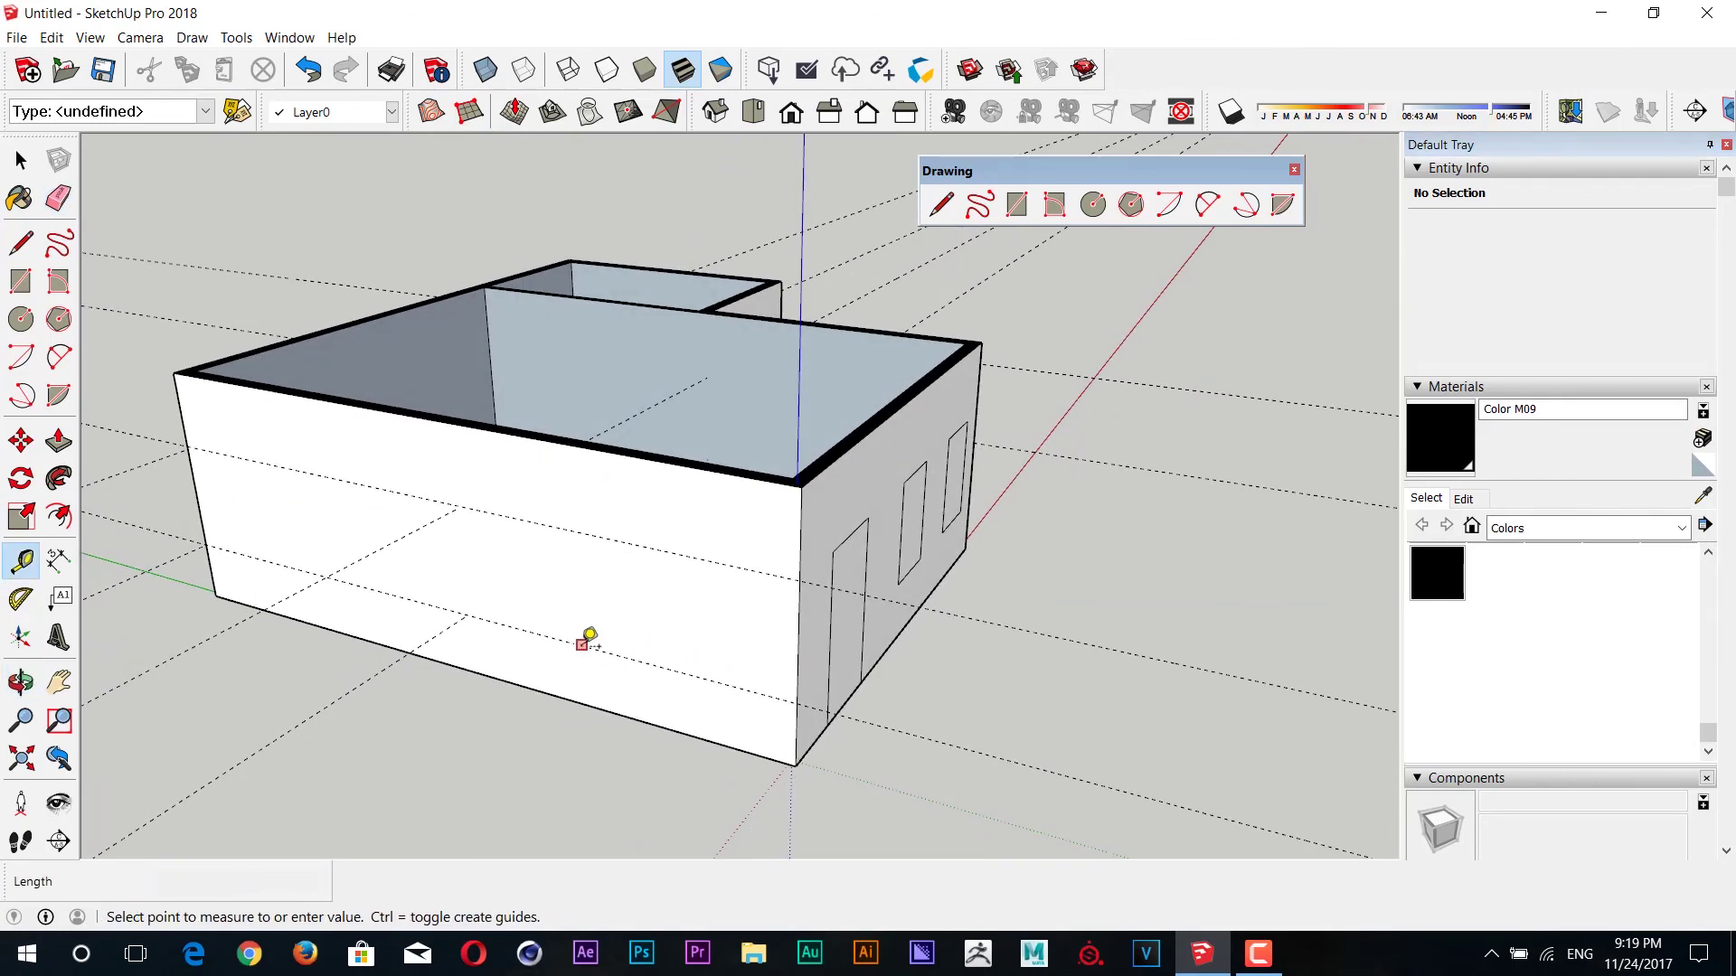
click(674, 549)
- Draw a 1000 by 1600 mm window rectangle on the long wall at the guides
key(r)
click(558, 639)
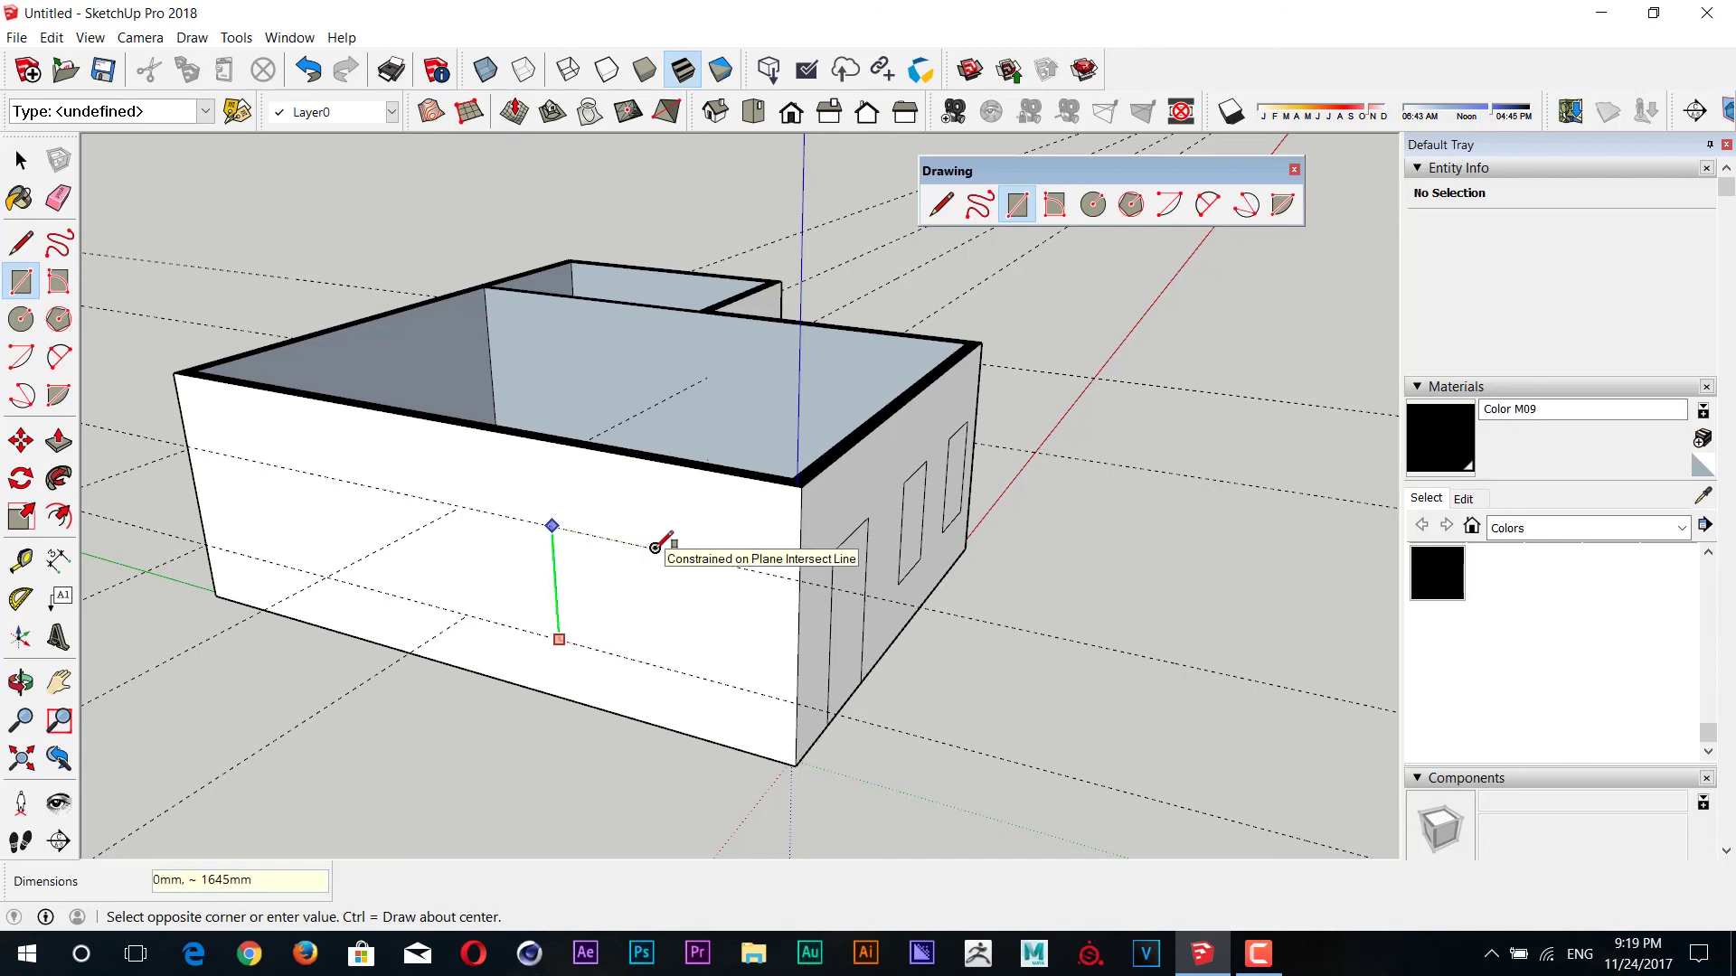
key(Escape)
click(550, 637)
text(1600,1000)
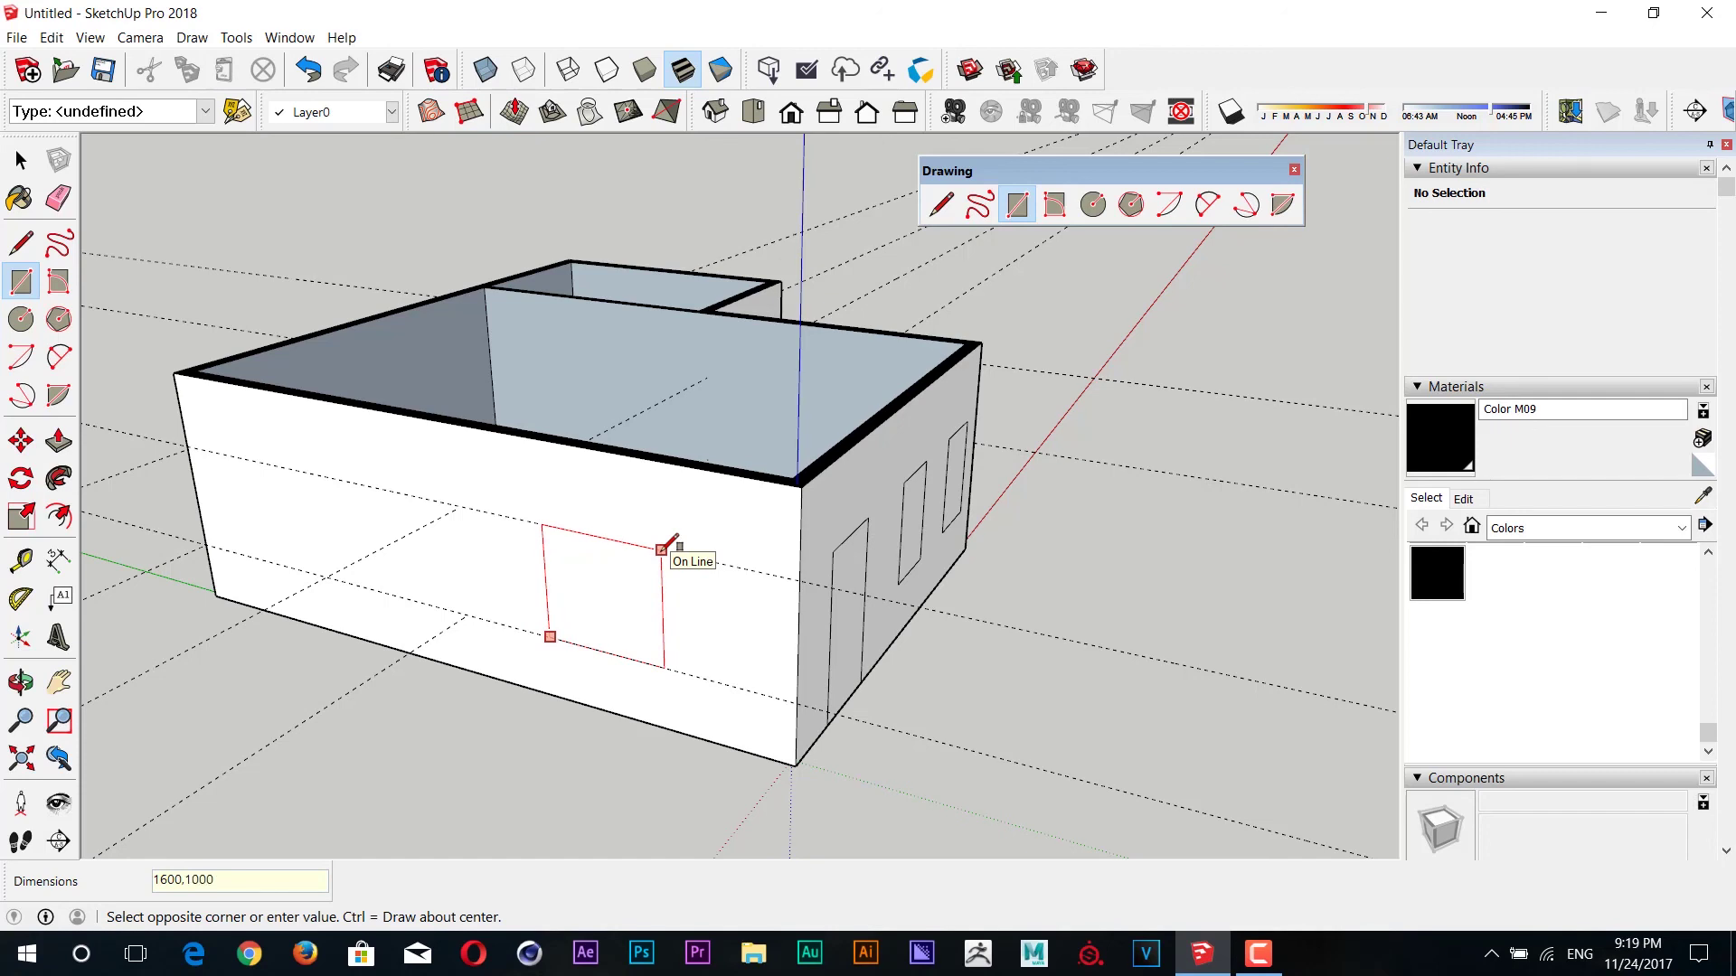
text(1000,1600)
key(Return)
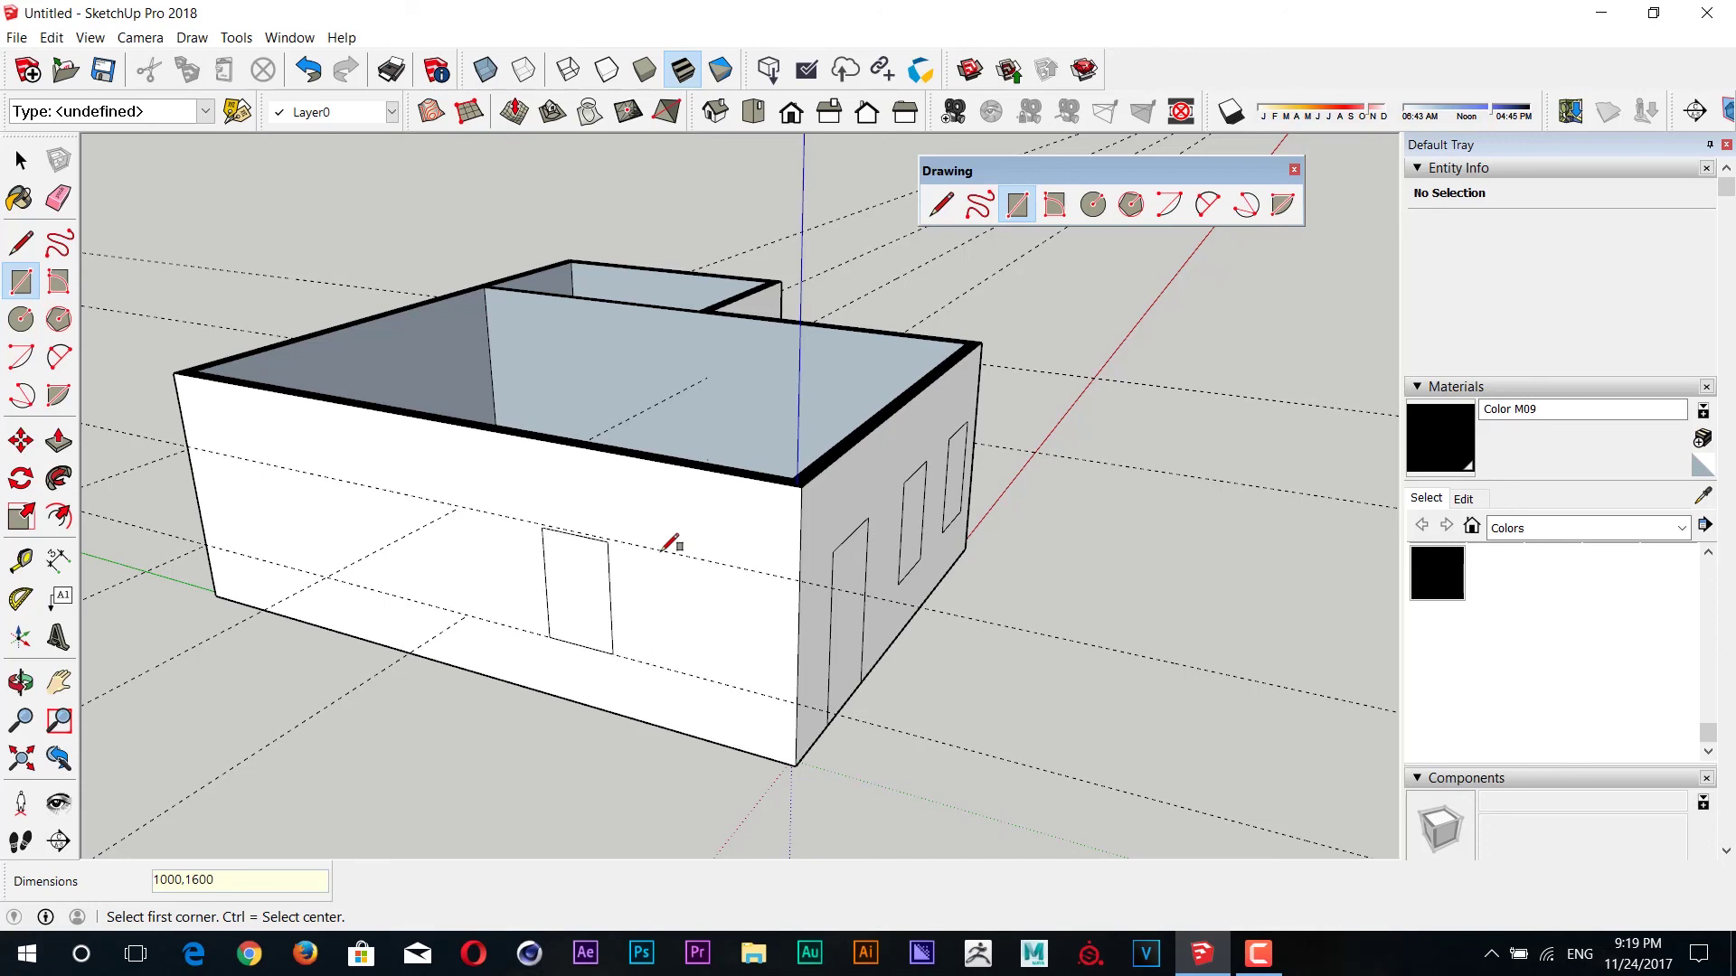
- Move the new window rectangle, with its edges, near the wall's front corner
key(space)
click(592, 579)
key(m)
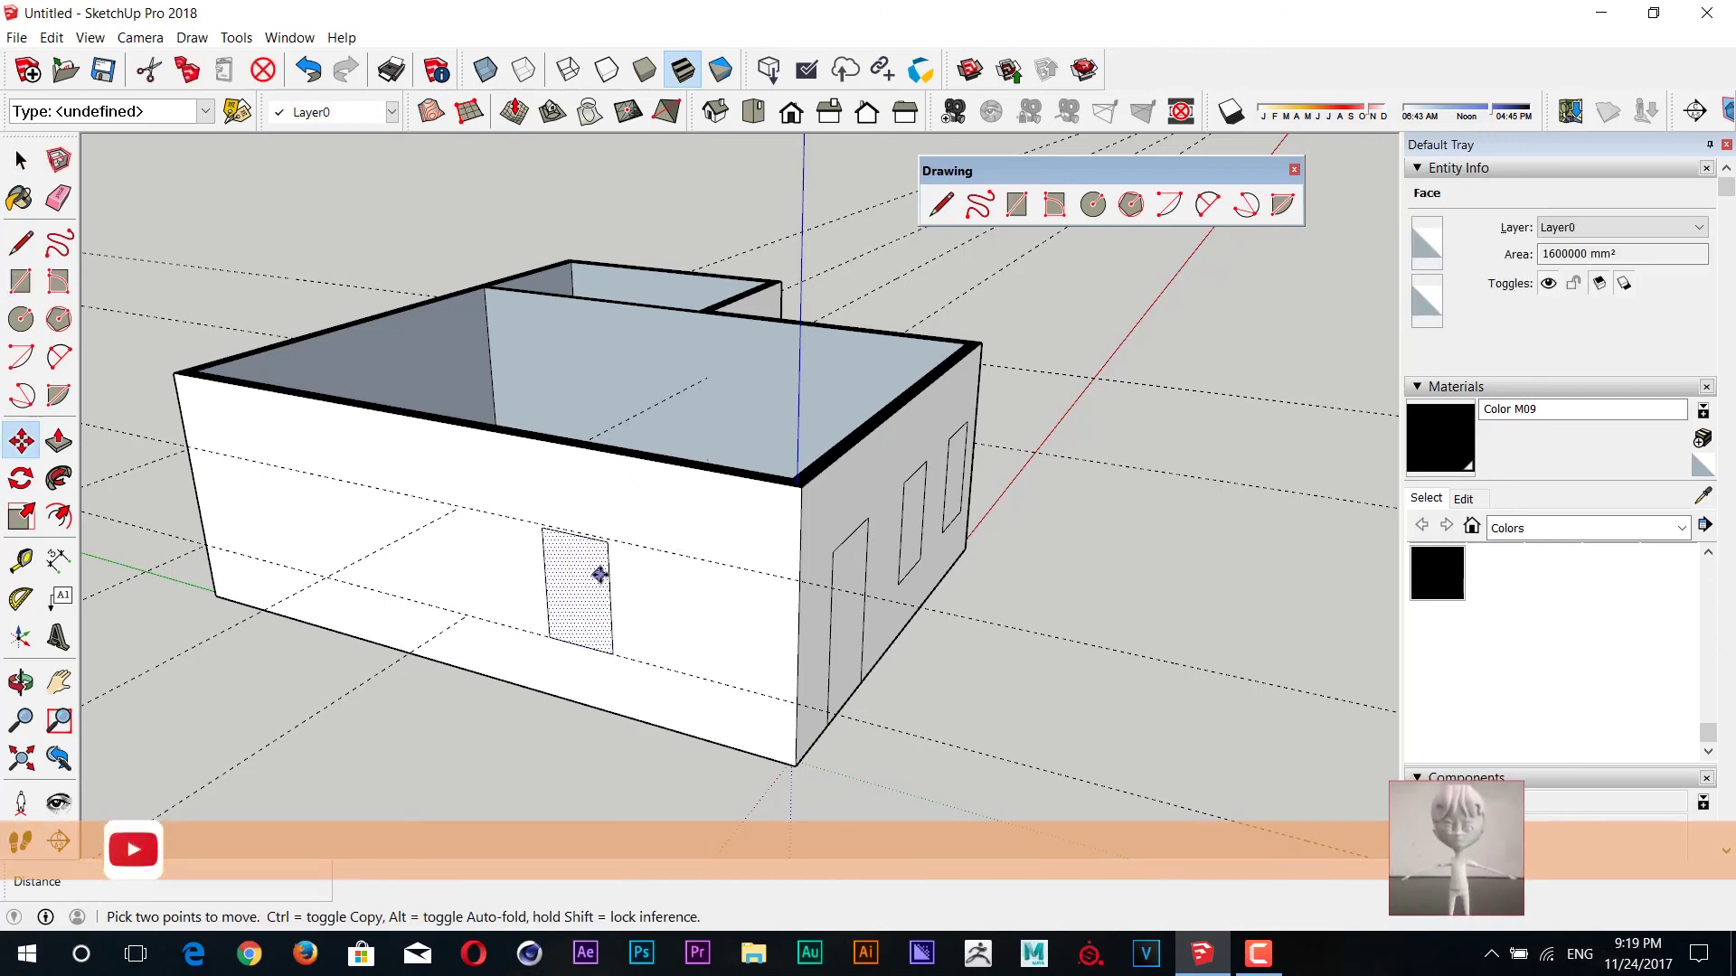
key(space)
double_click(575, 607)
key(m)
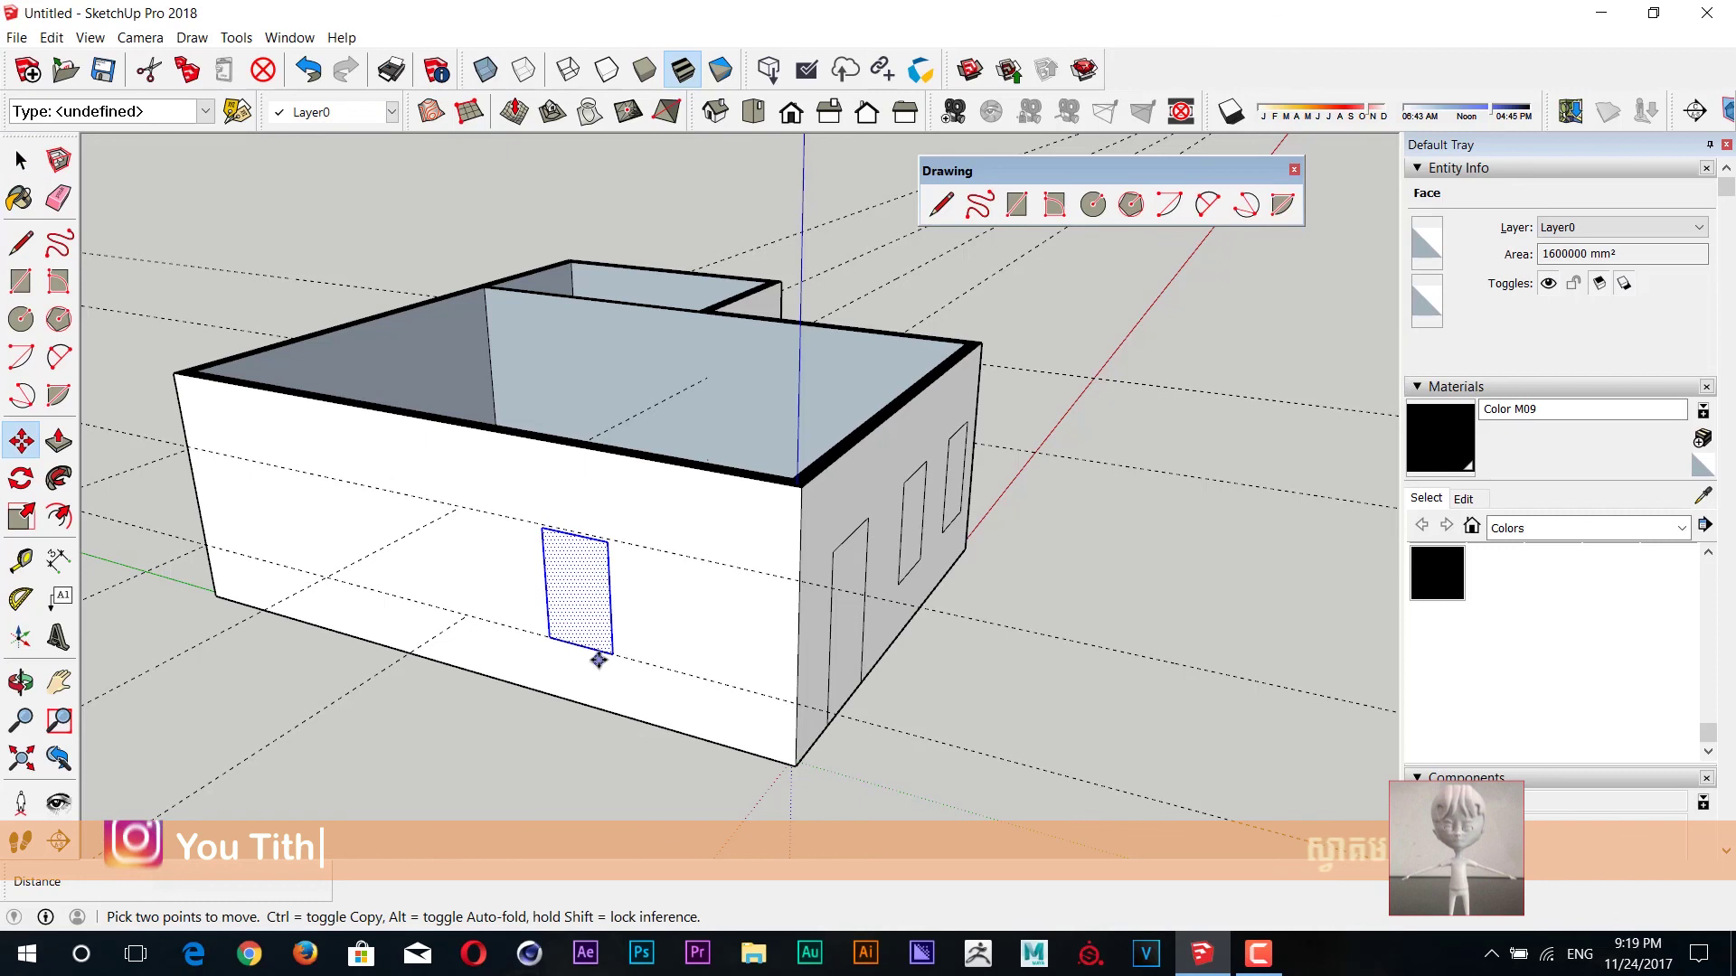
scroll(598, 660, up, 1)
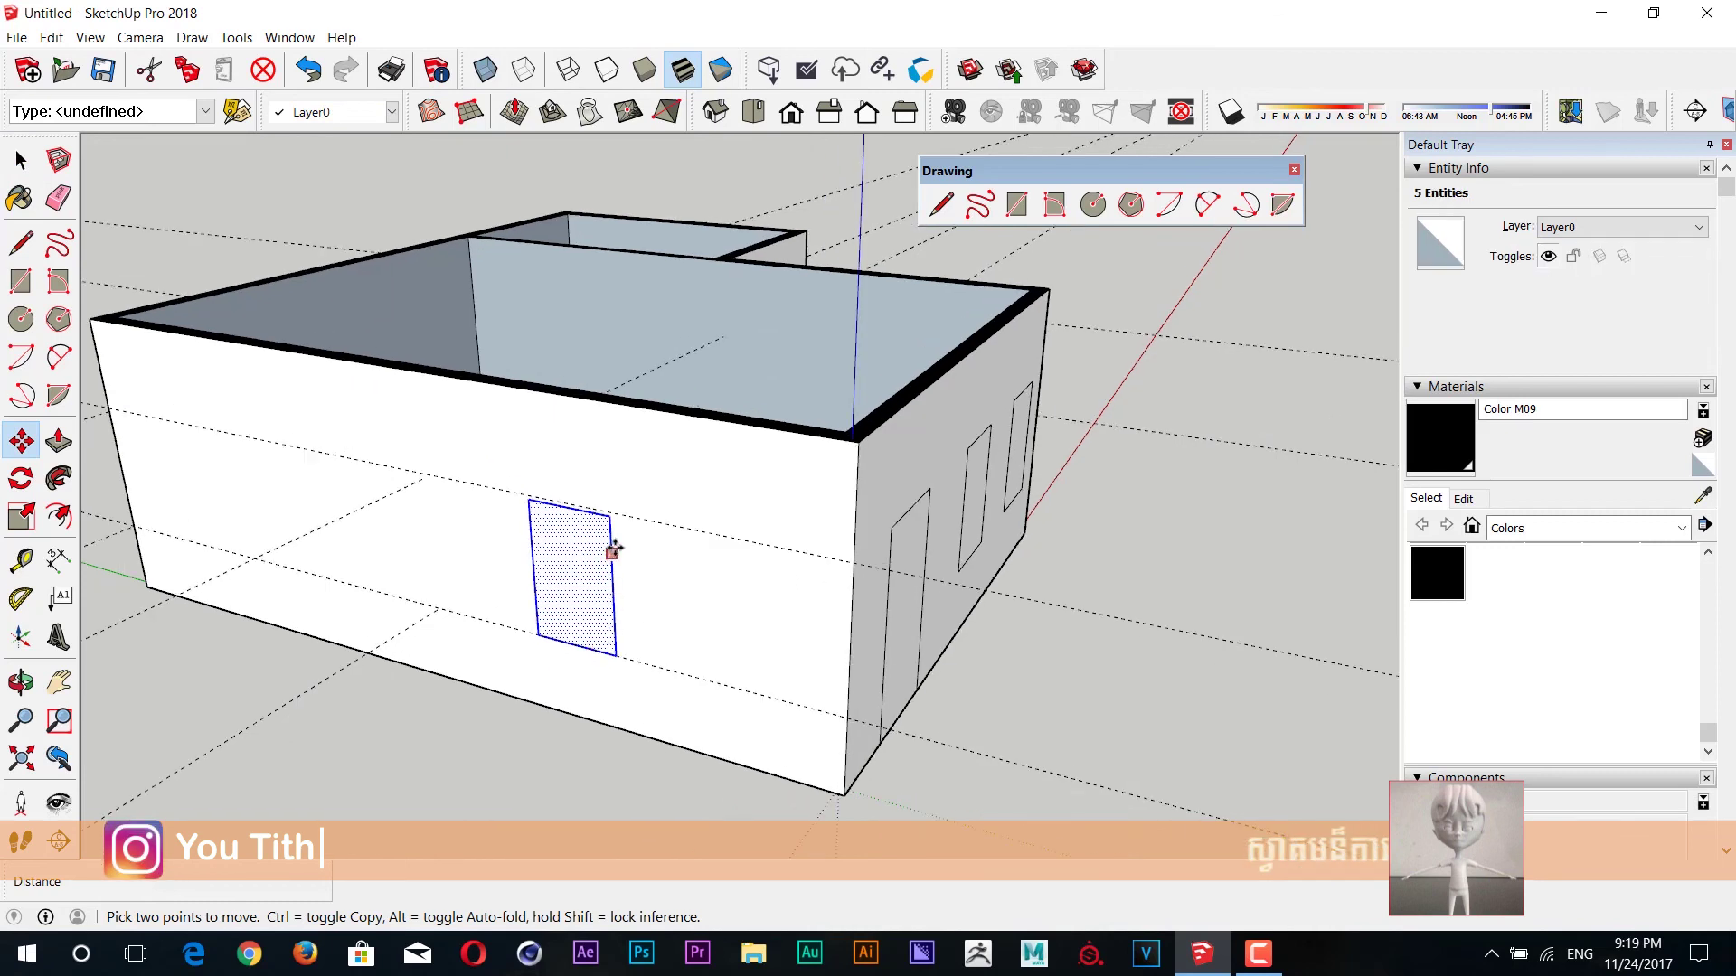
click(617, 655)
click(847, 717)
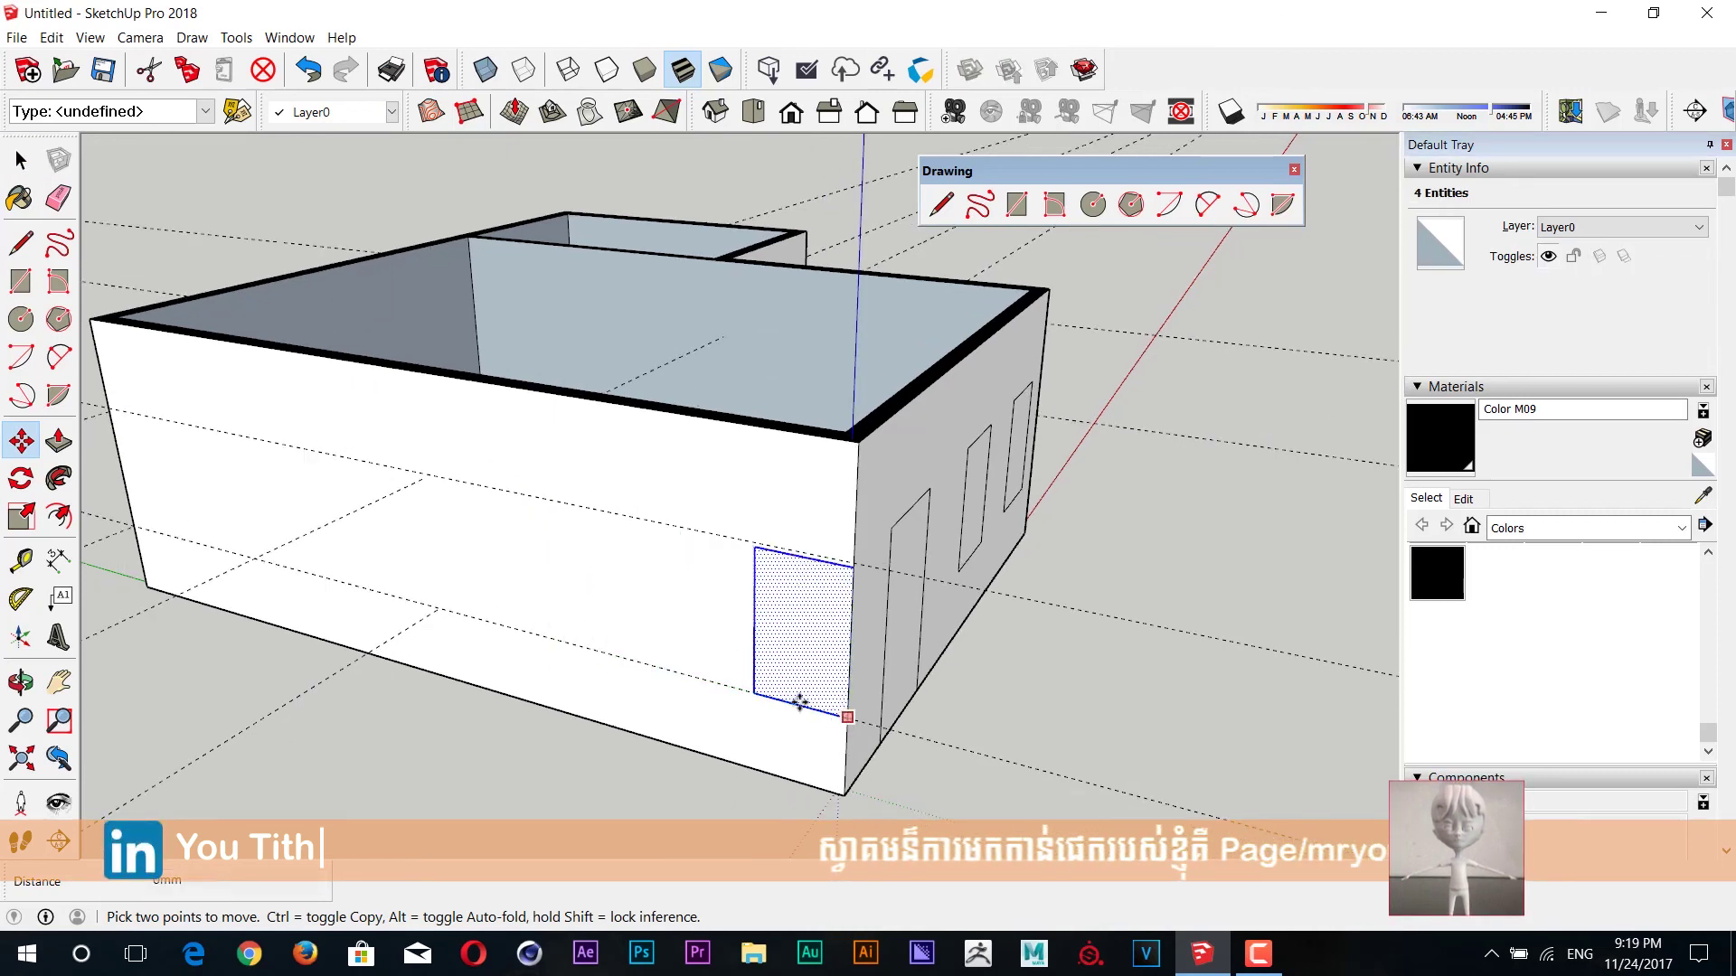
- Copy the door rectangle to the left, then try moving it but leave it in place
key(ctrl)
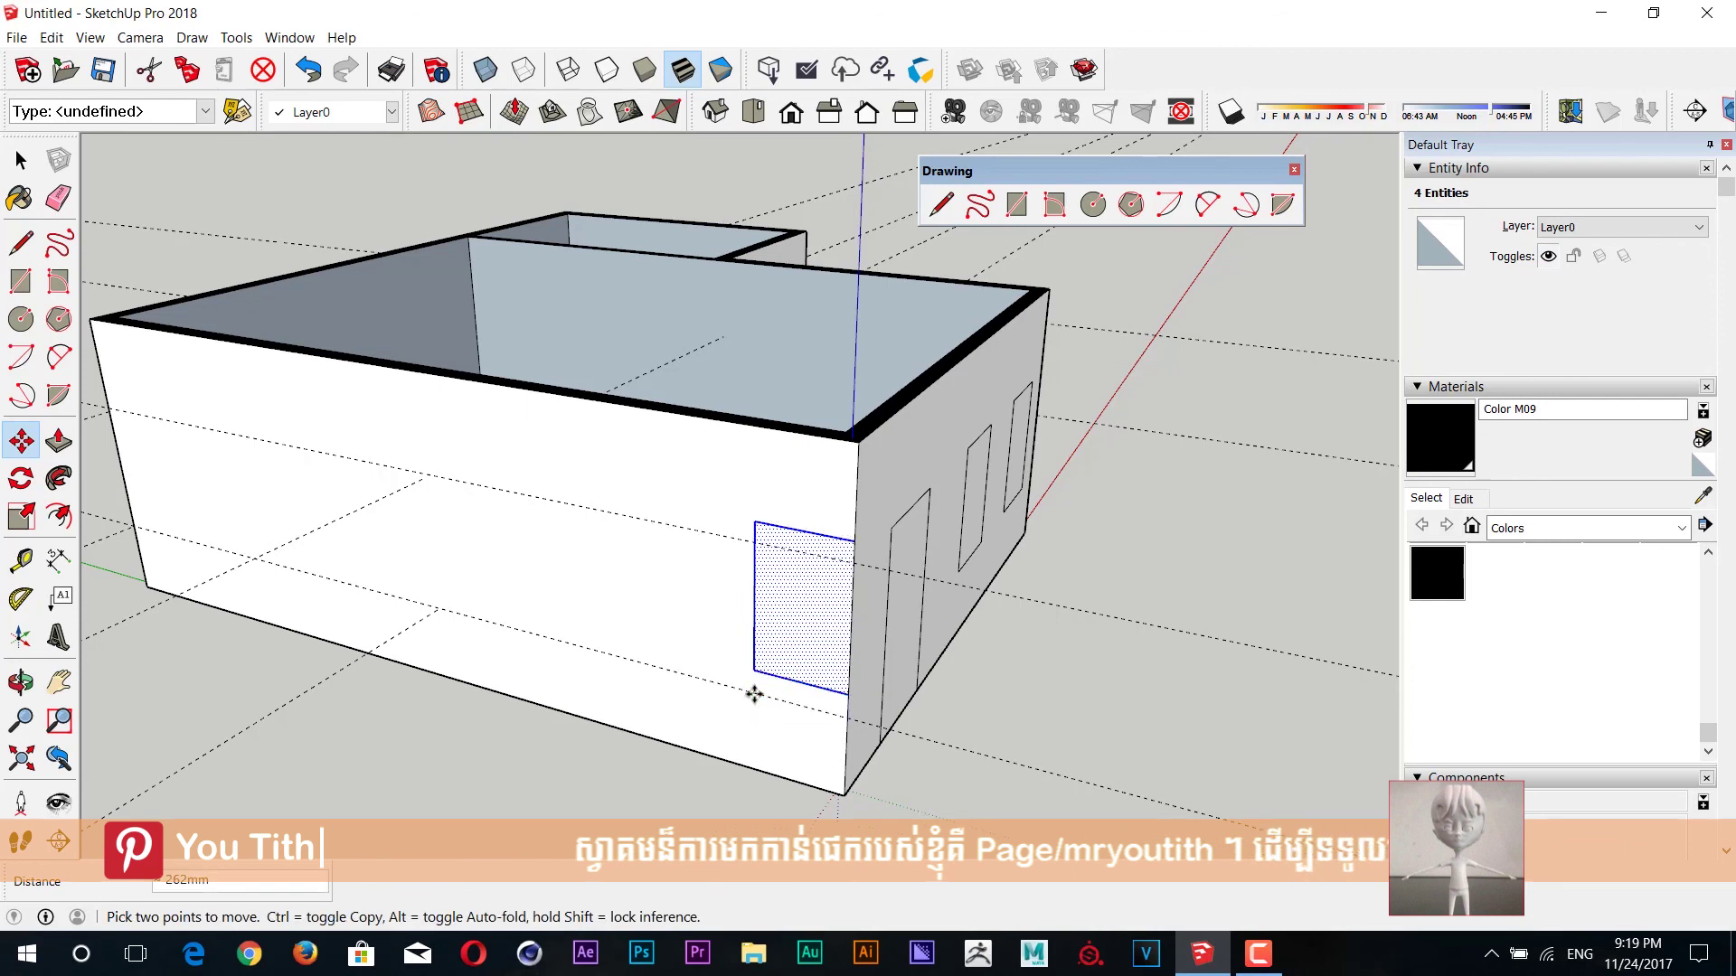
click(756, 695)
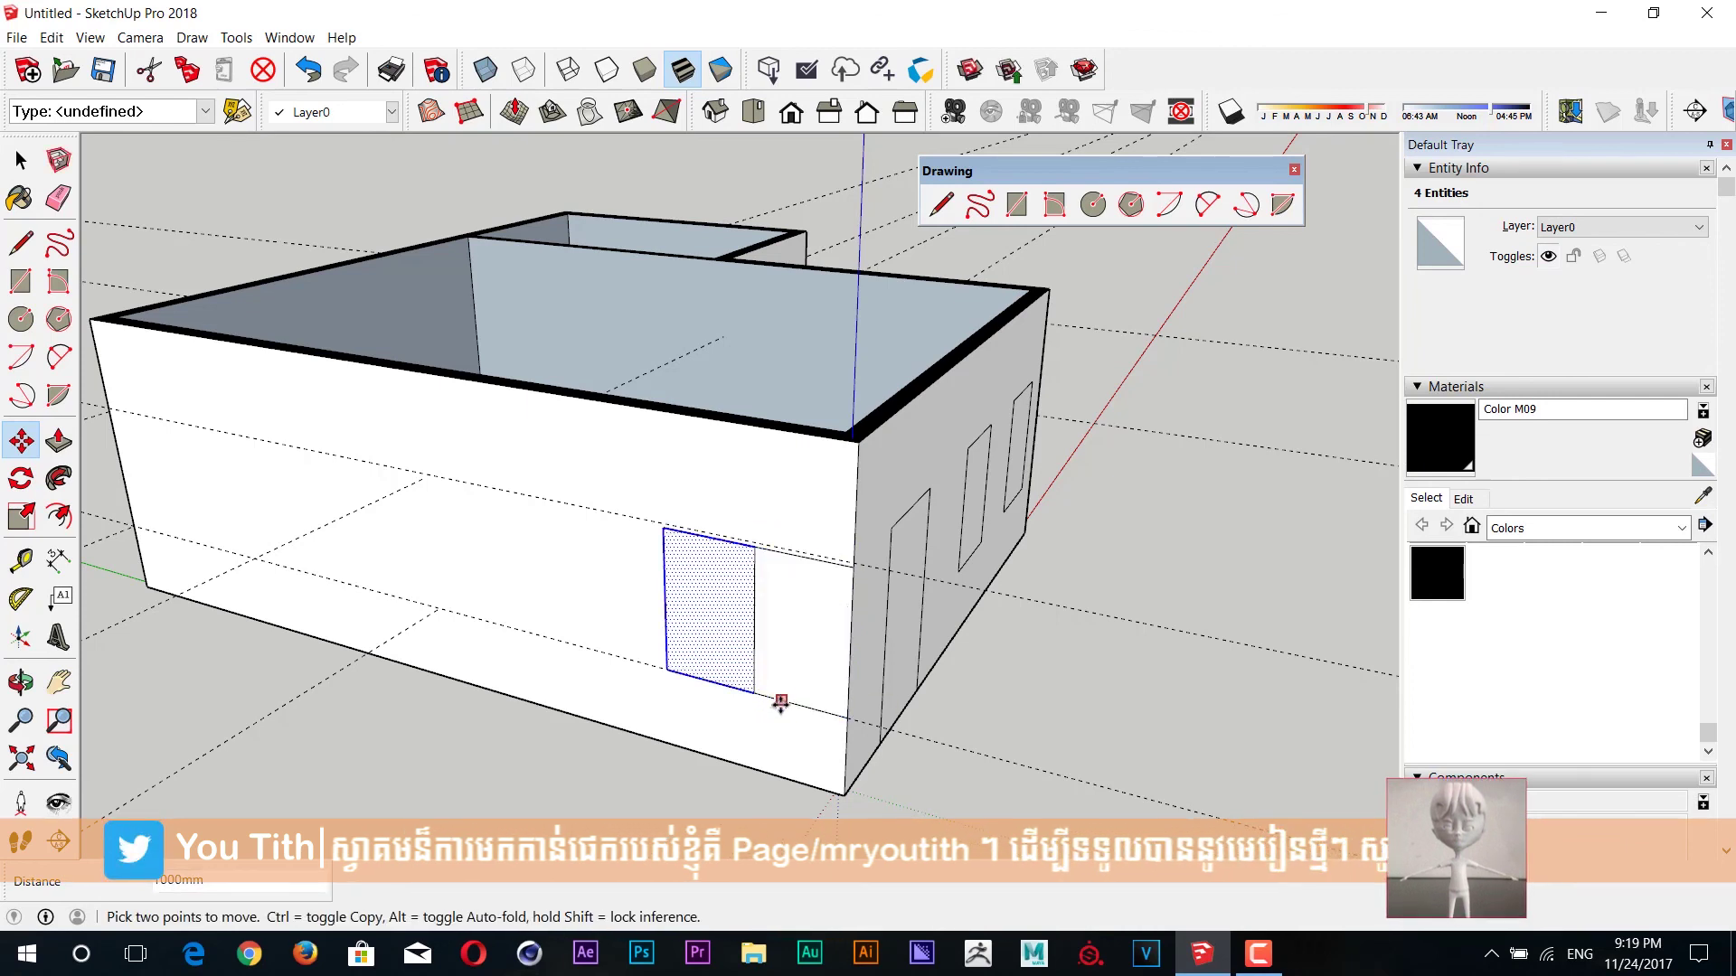
middle_drag(779, 702, 876, 690)
key(e)
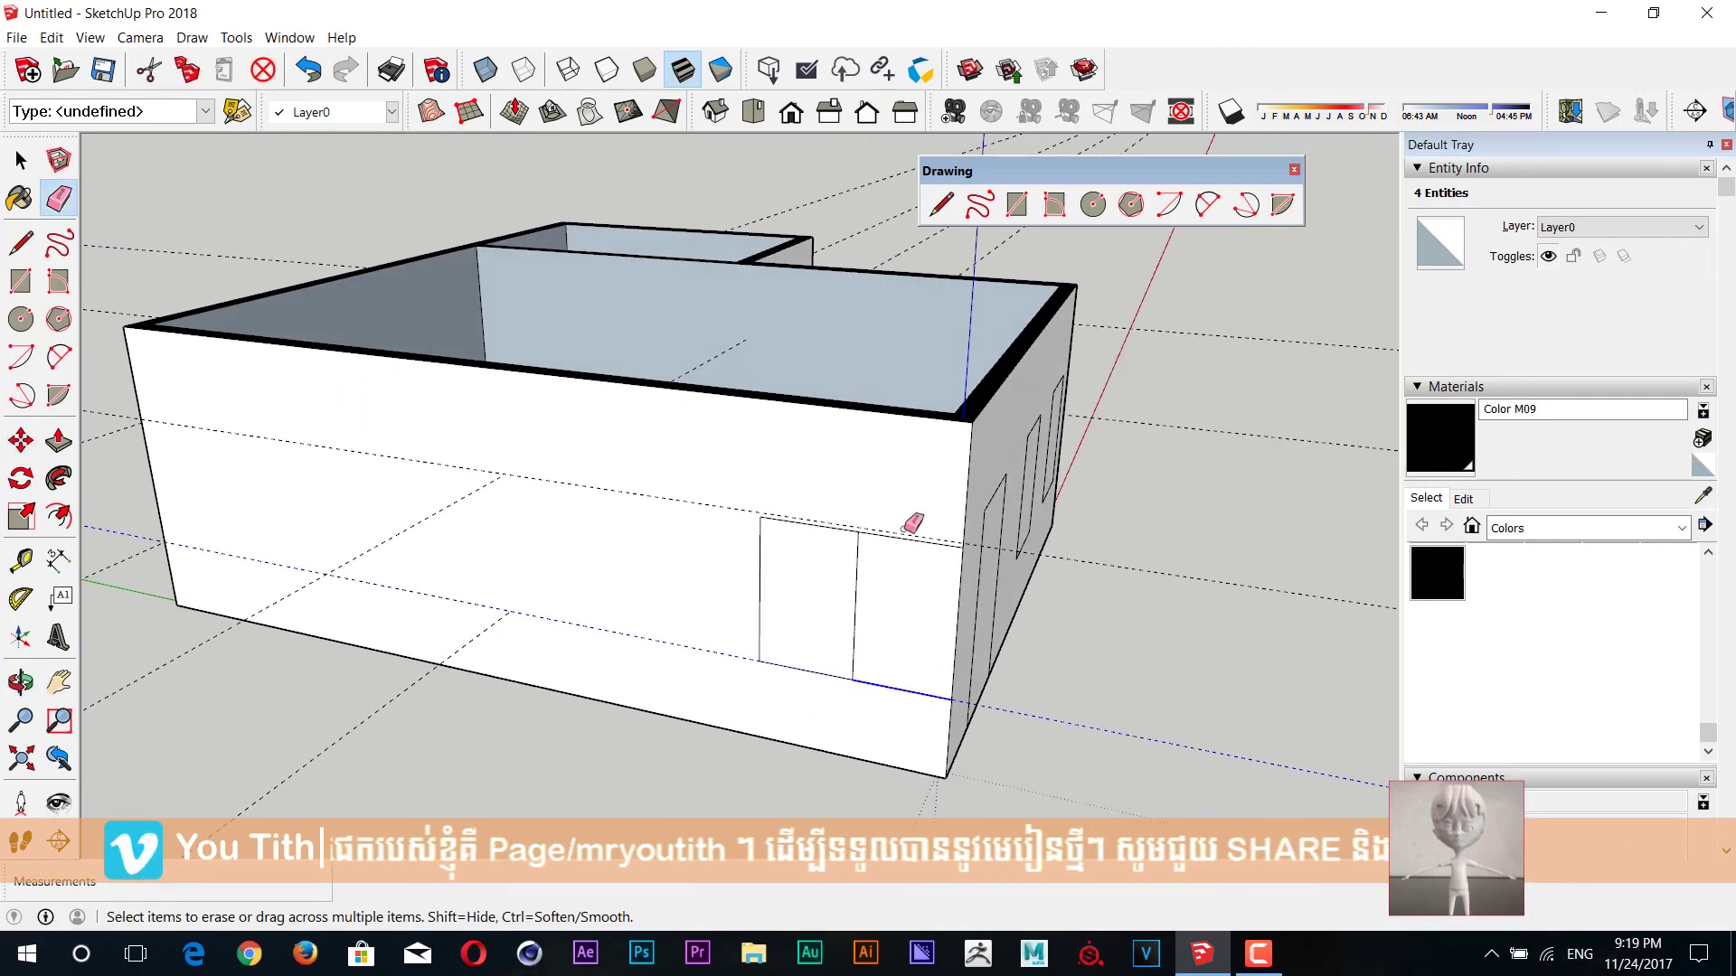
middle_drag(909, 522, 925, 643)
key(space)
click(913, 669)
key(m)
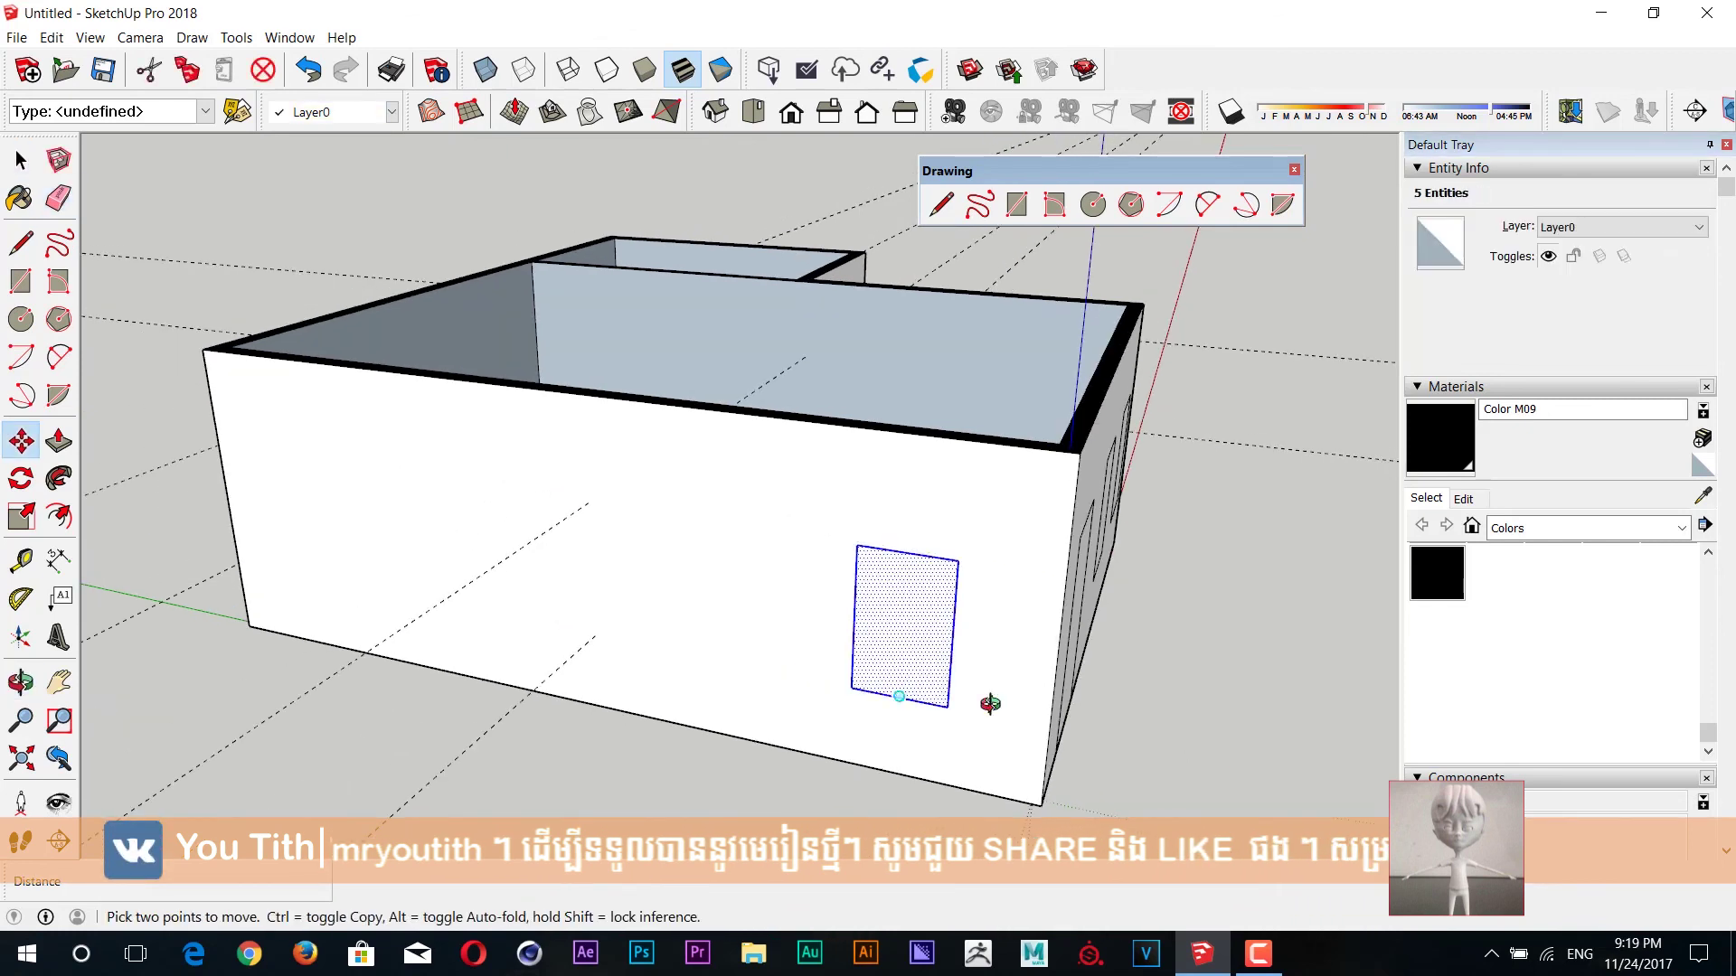
middle_drag(988, 702, 969, 690)
click(985, 669)
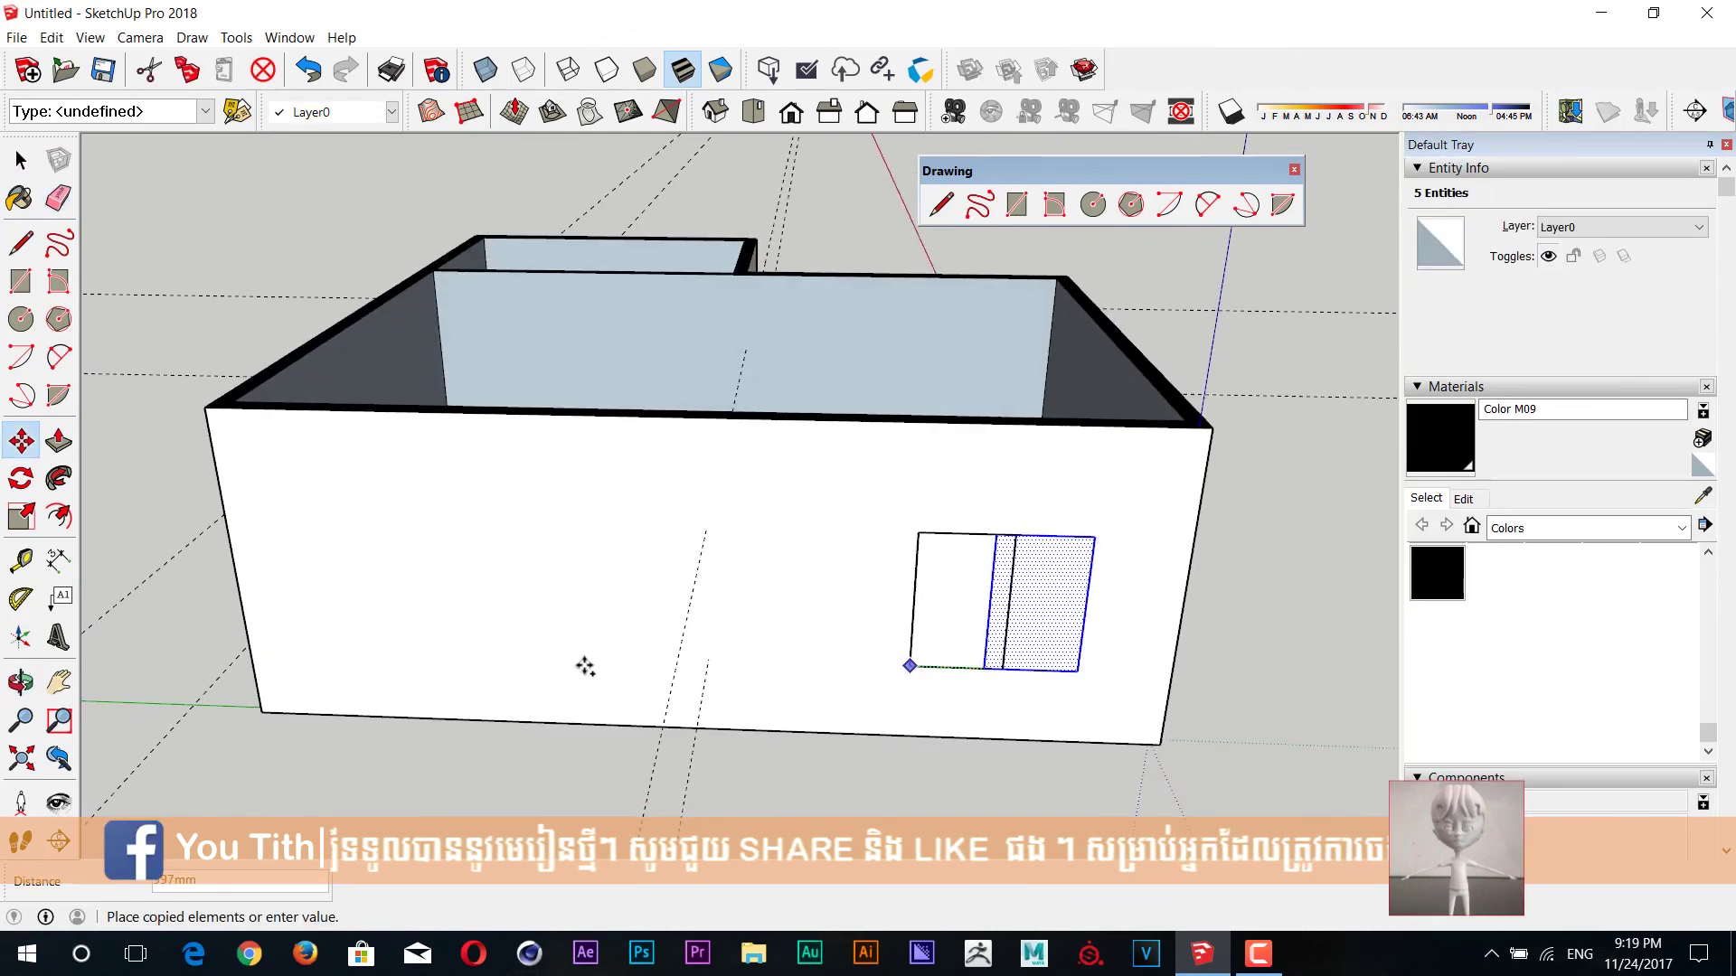
key(Escape)
- Measure along the long wall from its left edge with the Tape Measure
key(t)
click(1191, 551)
key(Escape)
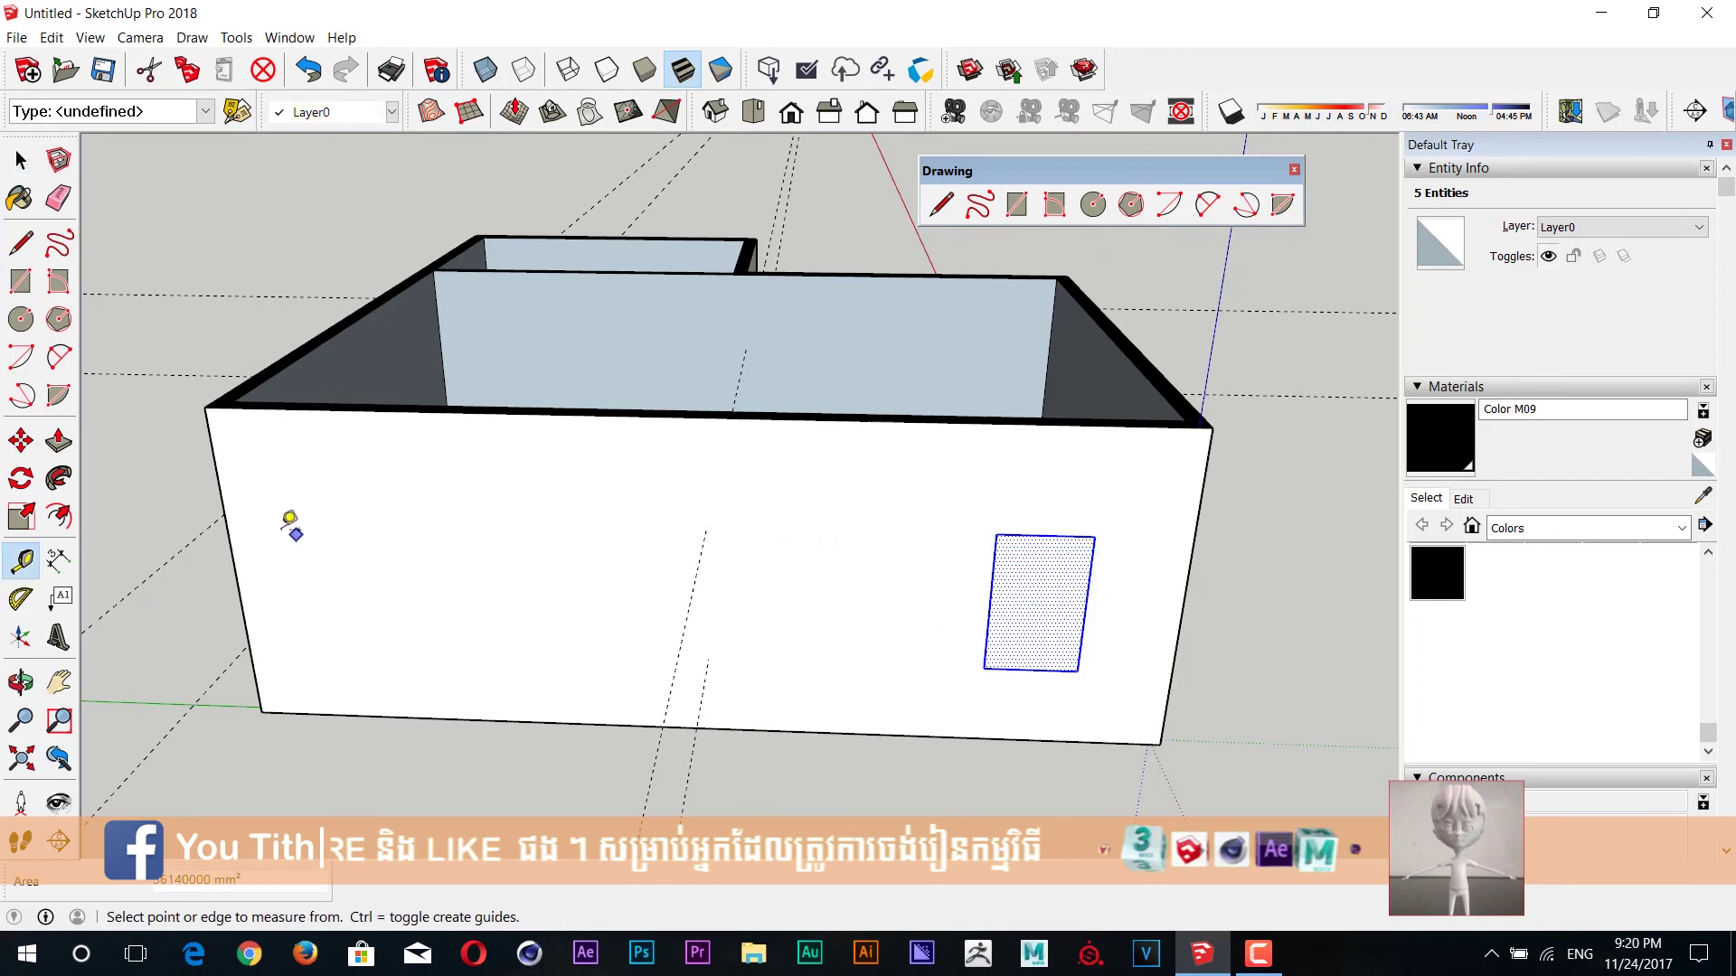
click(227, 528)
click(326, 528)
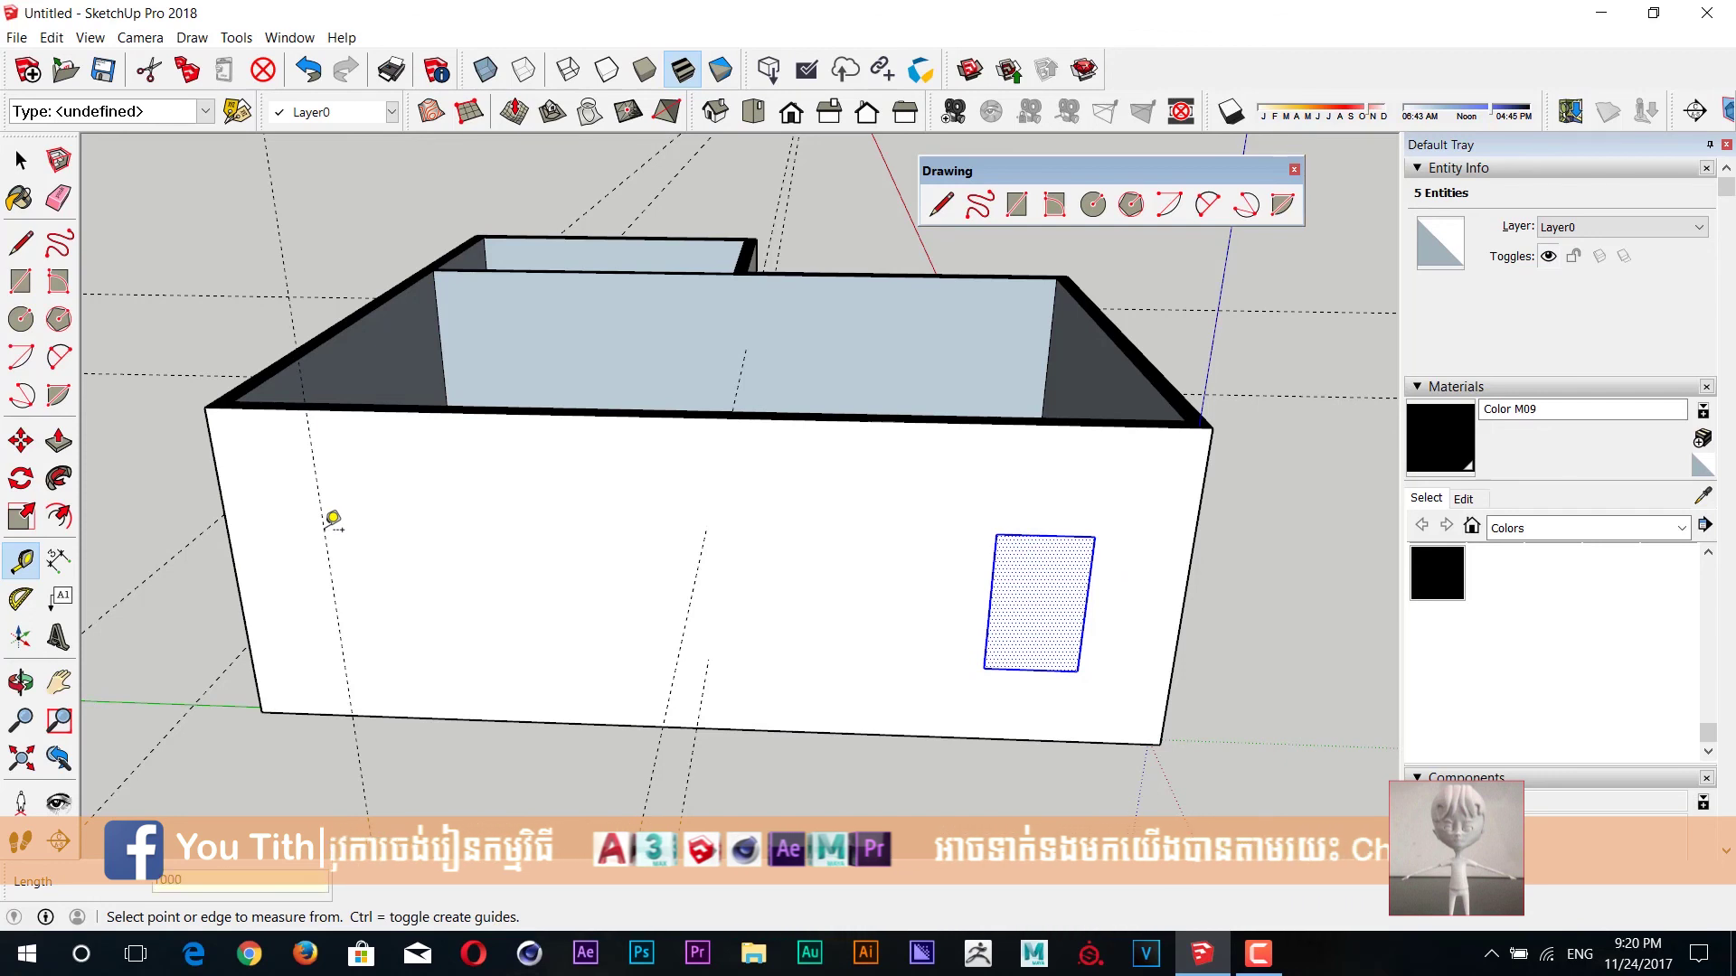
- Copy the window to the wall's left part and array it /3 into evenly spaced windows
key(space)
key(m)
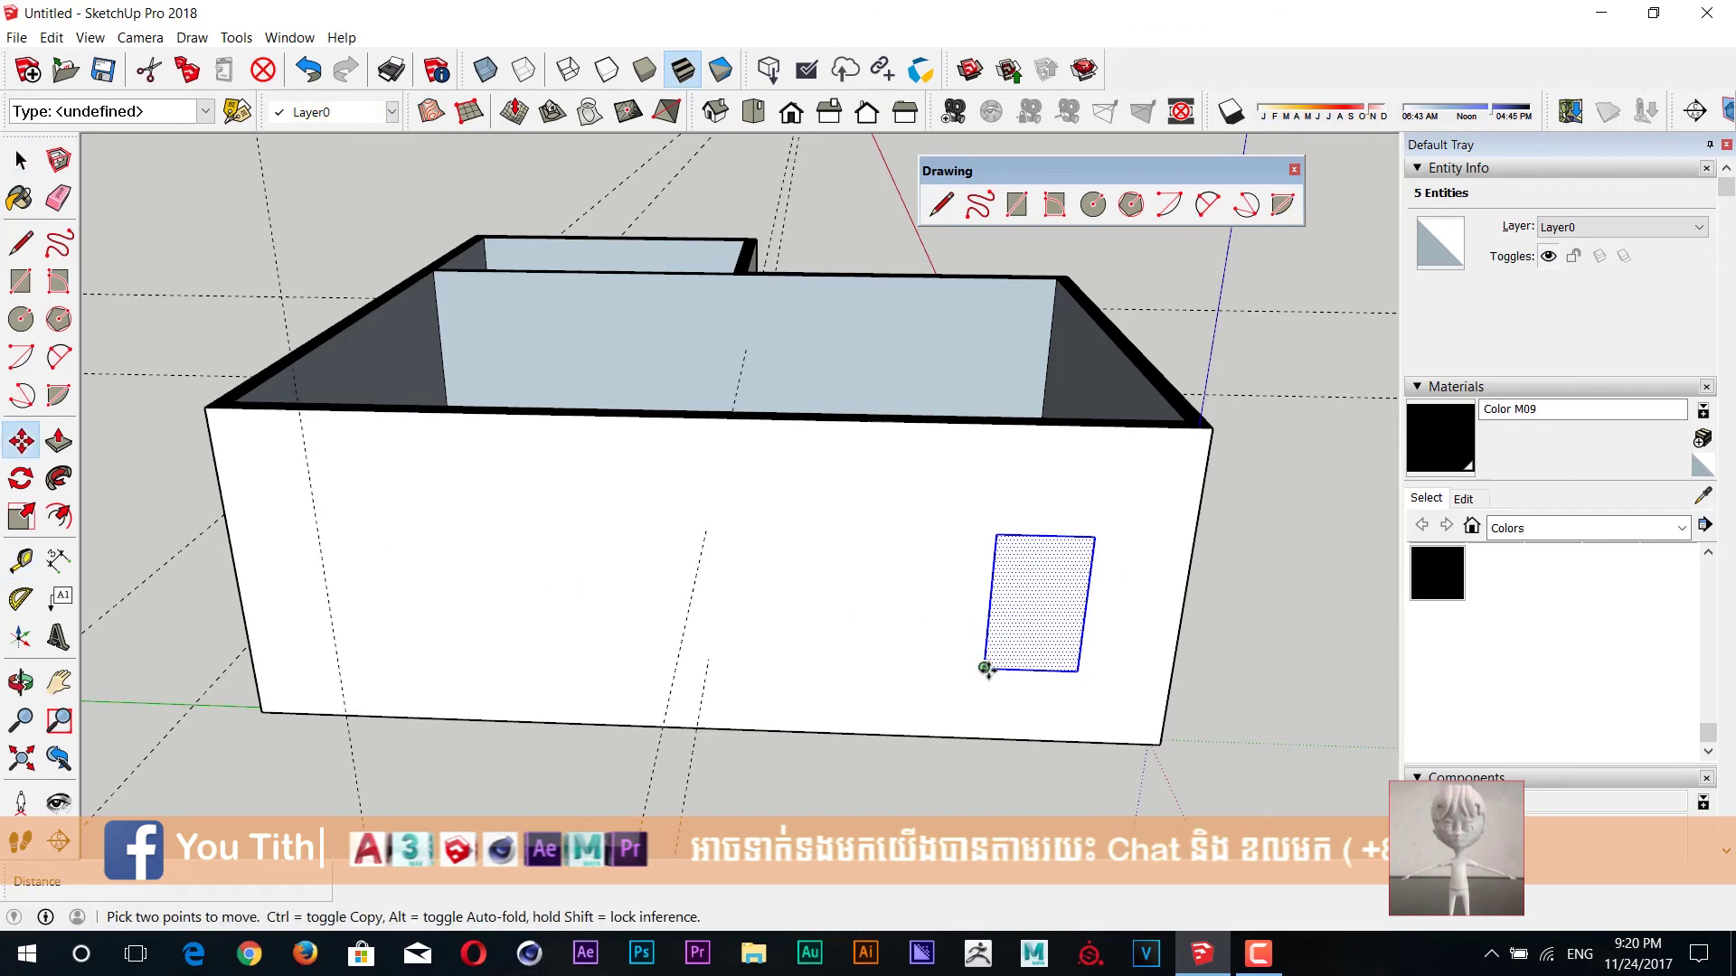
click(985, 669)
key(ctrl)
click(335, 648)
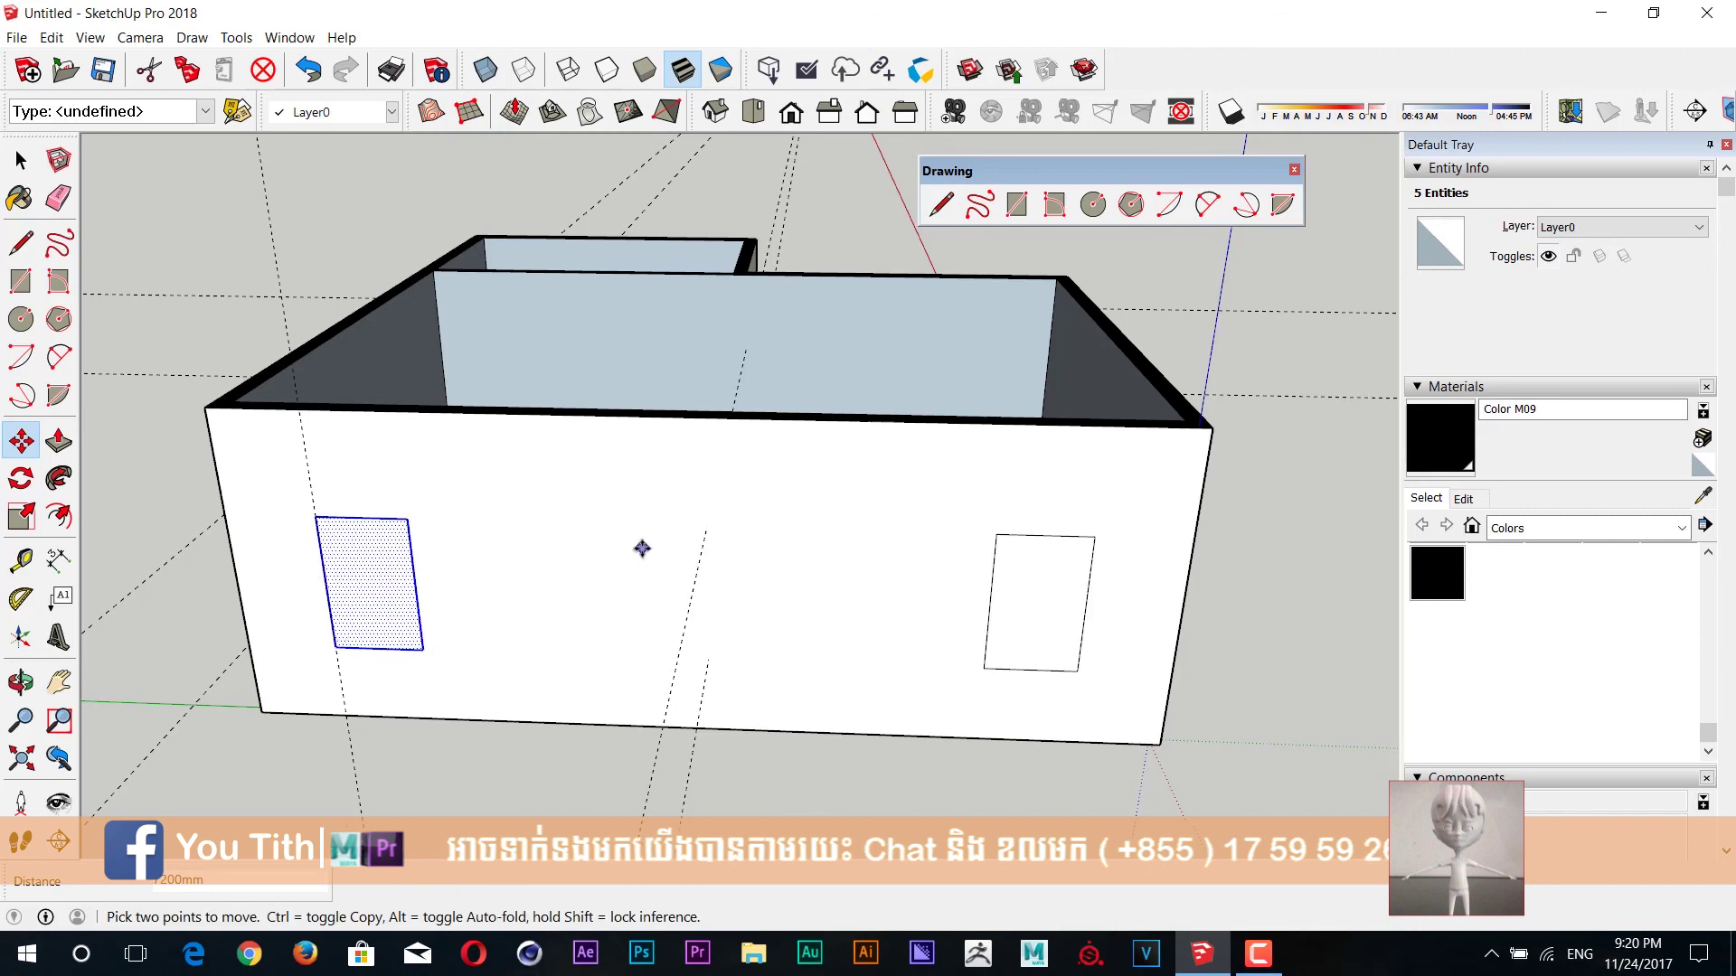
text(/3)
key(Return)
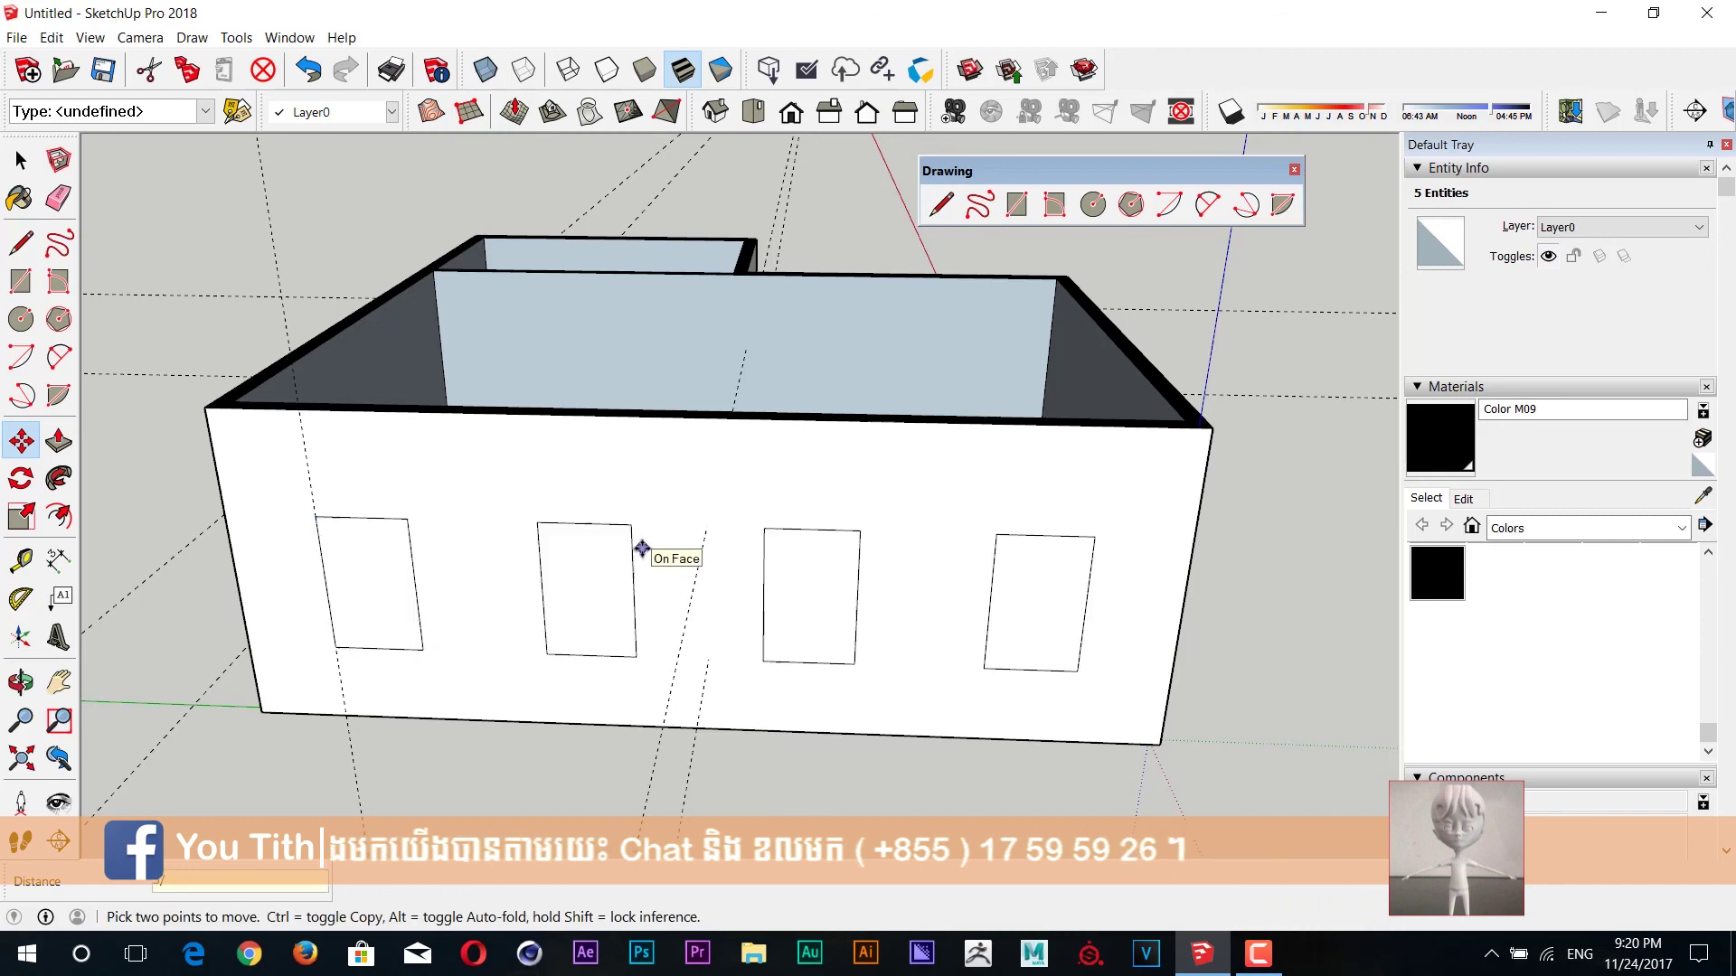
key(space)
mouse_move(687, 609)
middle_down()
mouse_move(1054, 686)
mouse_move(876, 681)
middle_up()
- Erase the stray vertical guide on the wall and reframe the building
key(e)
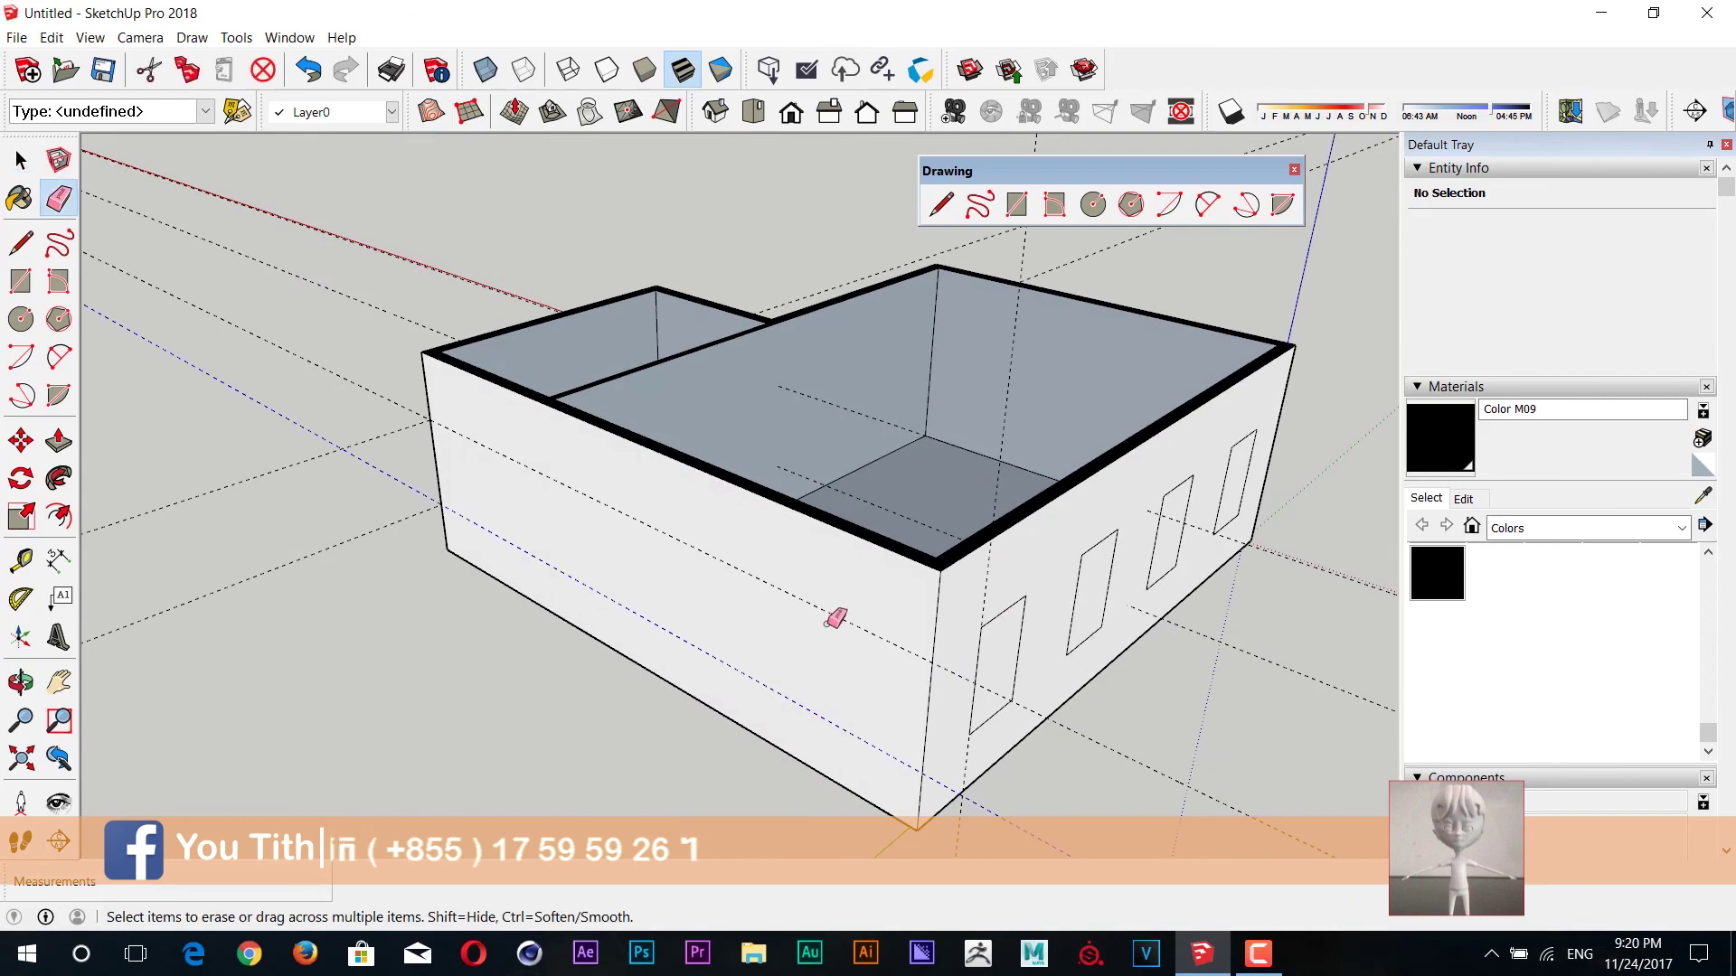
click(832, 631)
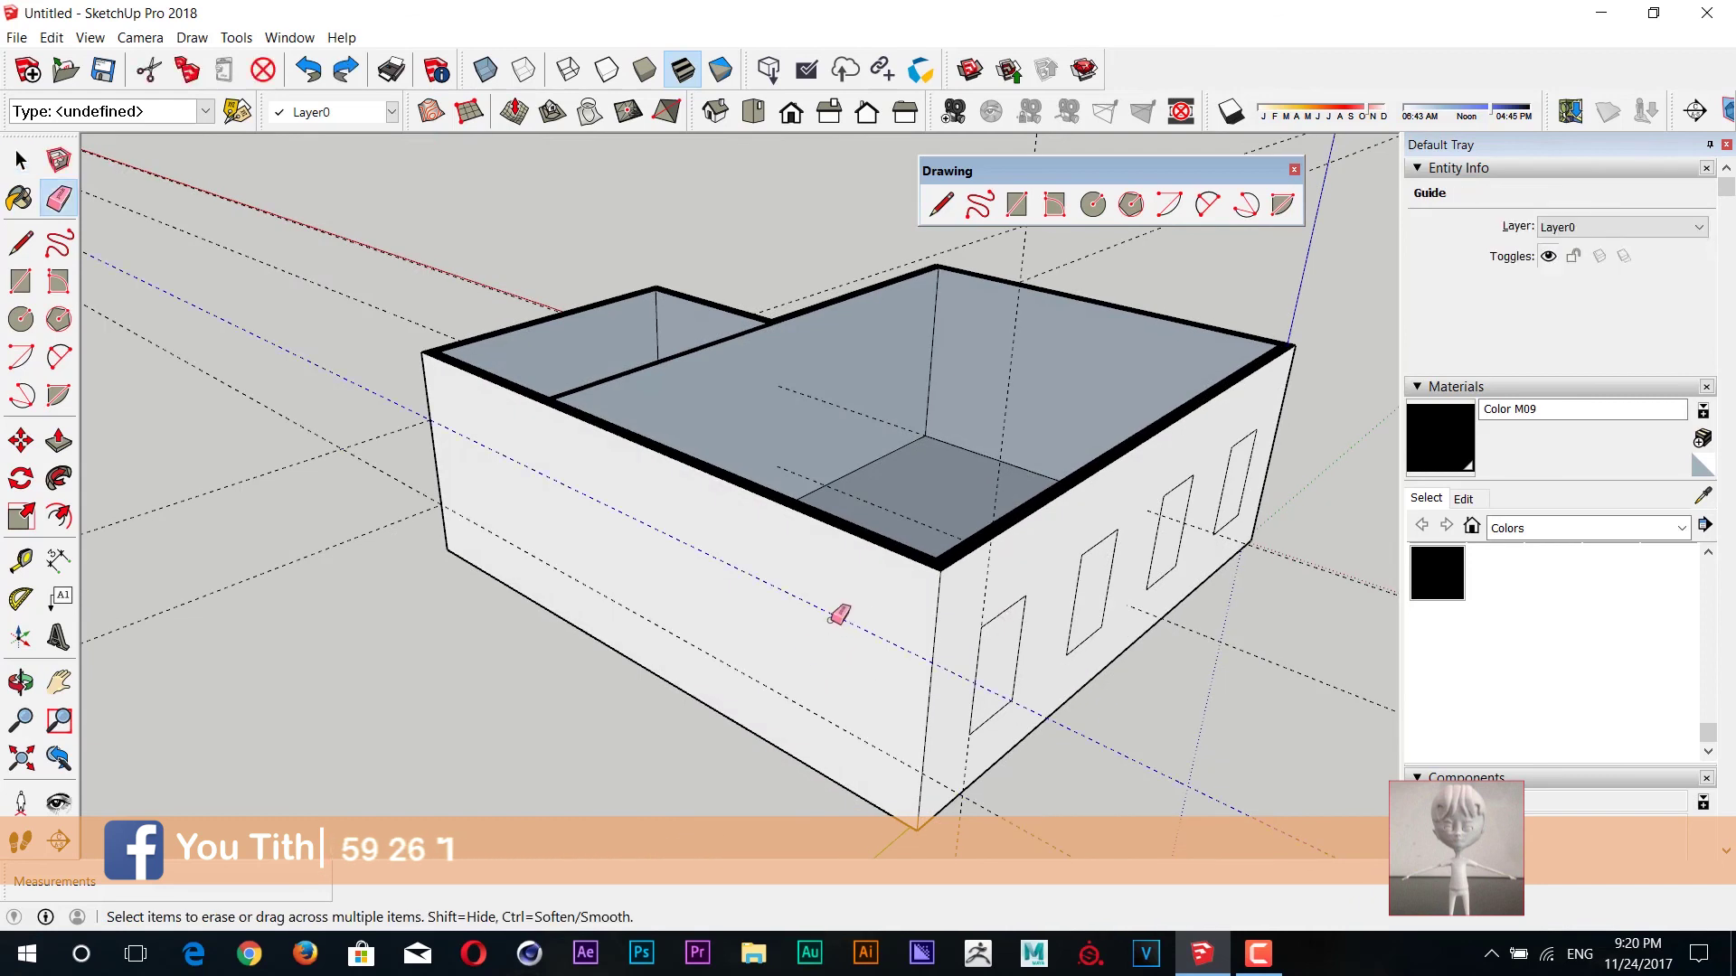
middle_drag(853, 622, 914, 612)
click(986, 583)
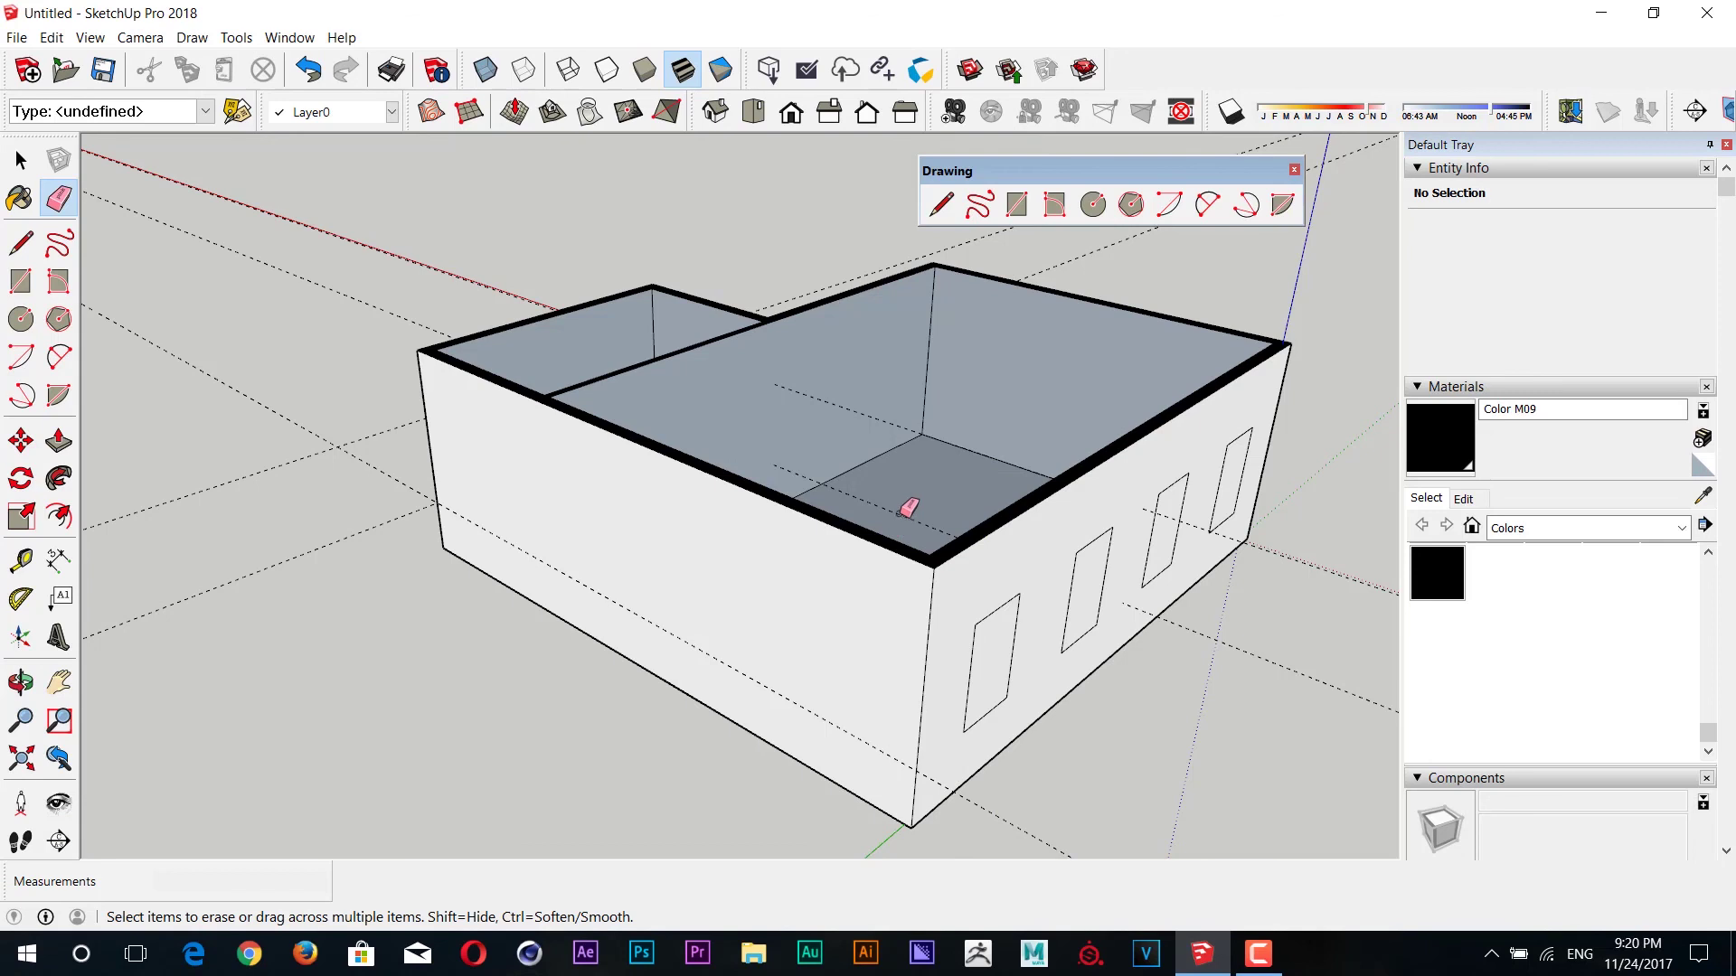
mouse_move(1128, 469)
middle_down()
mouse_move(1144, 572)
mouse_move(653, 489)
mouse_move(991, 608)
mouse_move(825, 594)
mouse_move(775, 620)
middle_up()
key(space)
- Place dashed guides on the plain wall, including one 1000mm along it
key(r)
key(t)
click(674, 395)
click(689, 444)
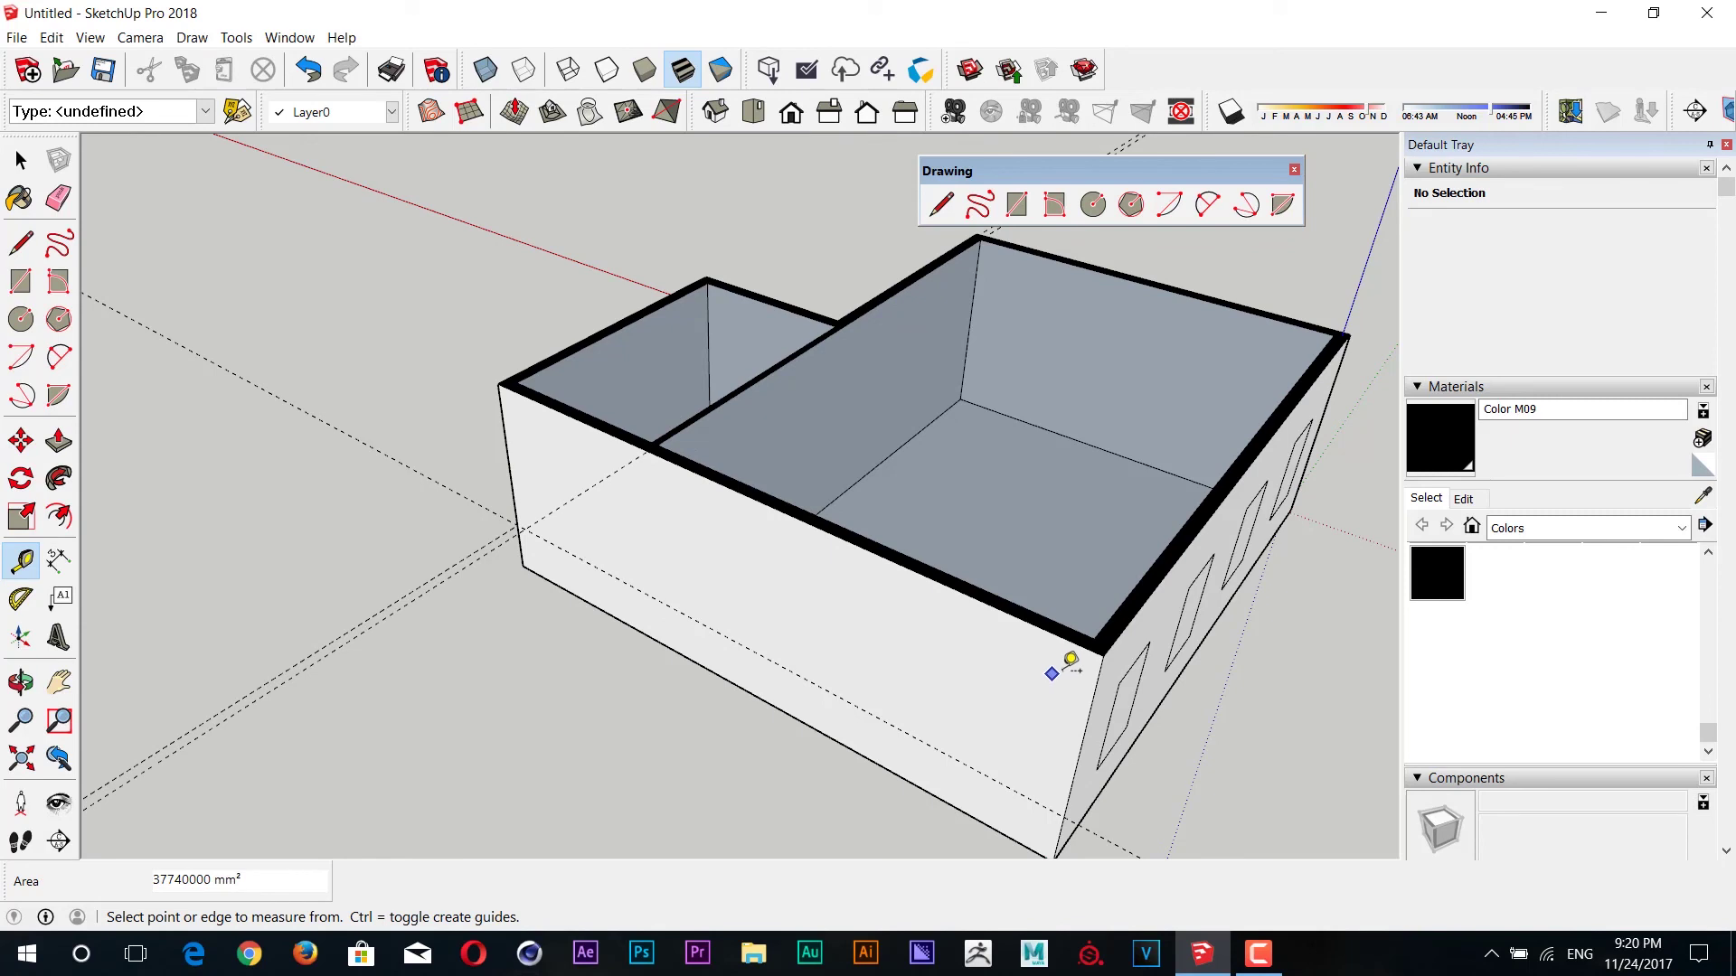
click(1107, 657)
click(656, 456)
click(652, 492)
click(710, 508)
click(1094, 698)
click(1013, 683)
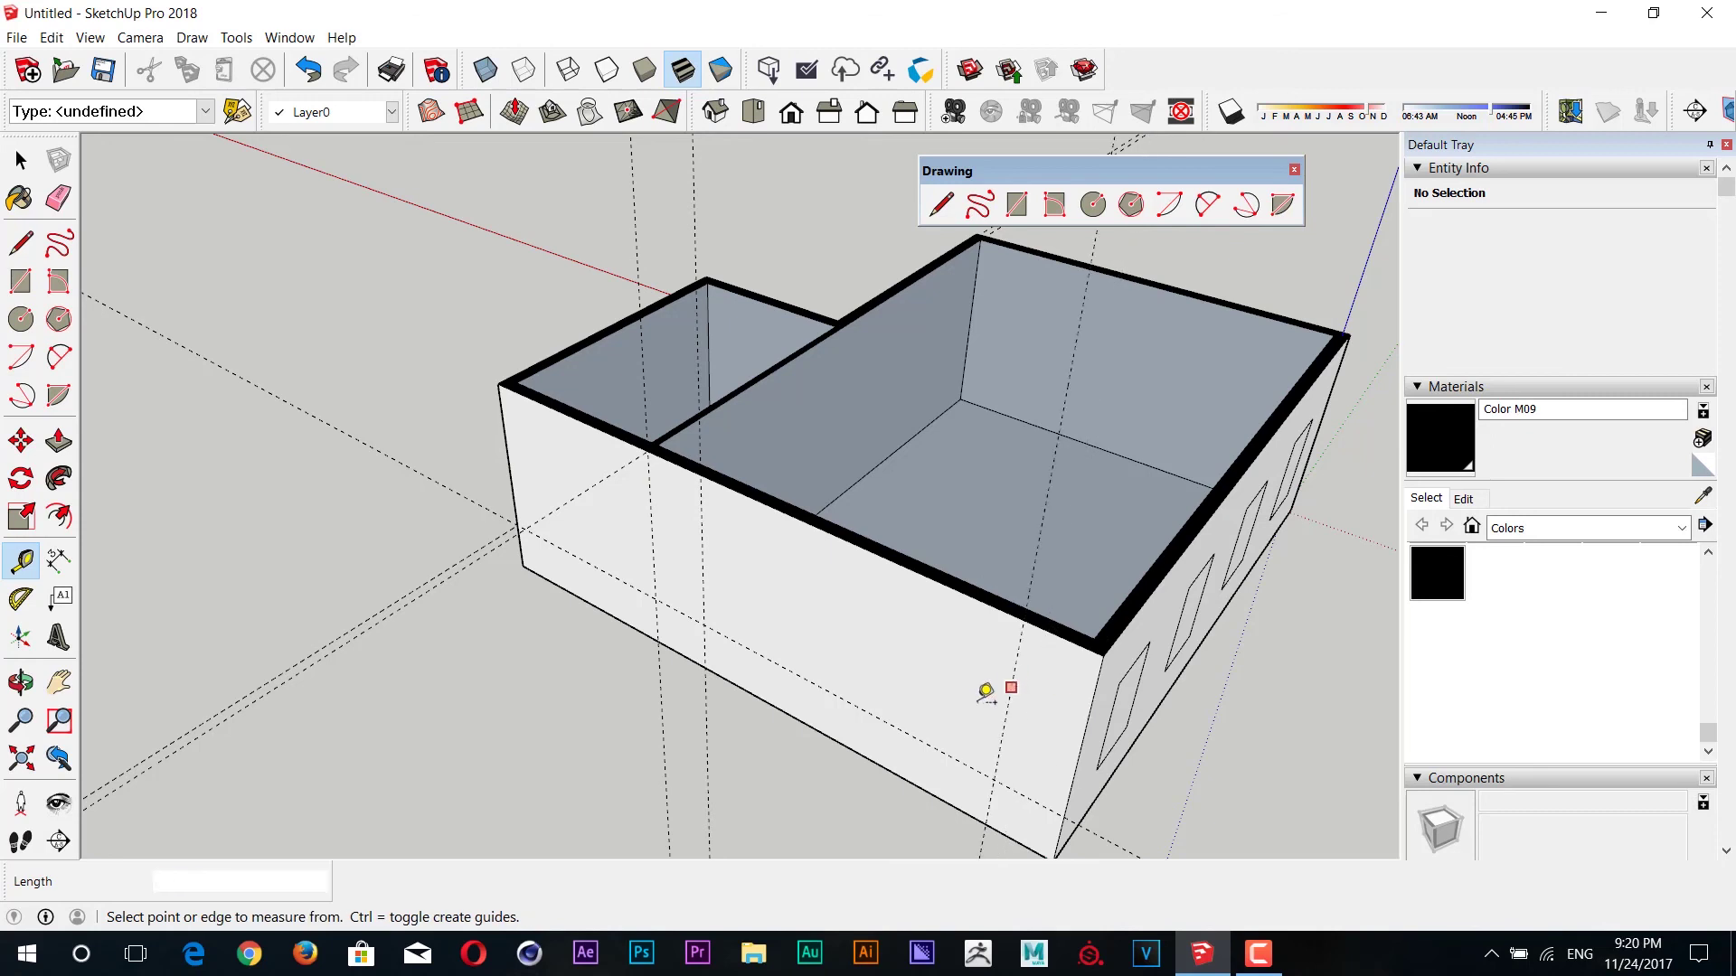
- Fix the window rectangle's first corner on the plain wall
key(r)
click(994, 771)
key(Escape)
click(994, 778)
text(1600,1)
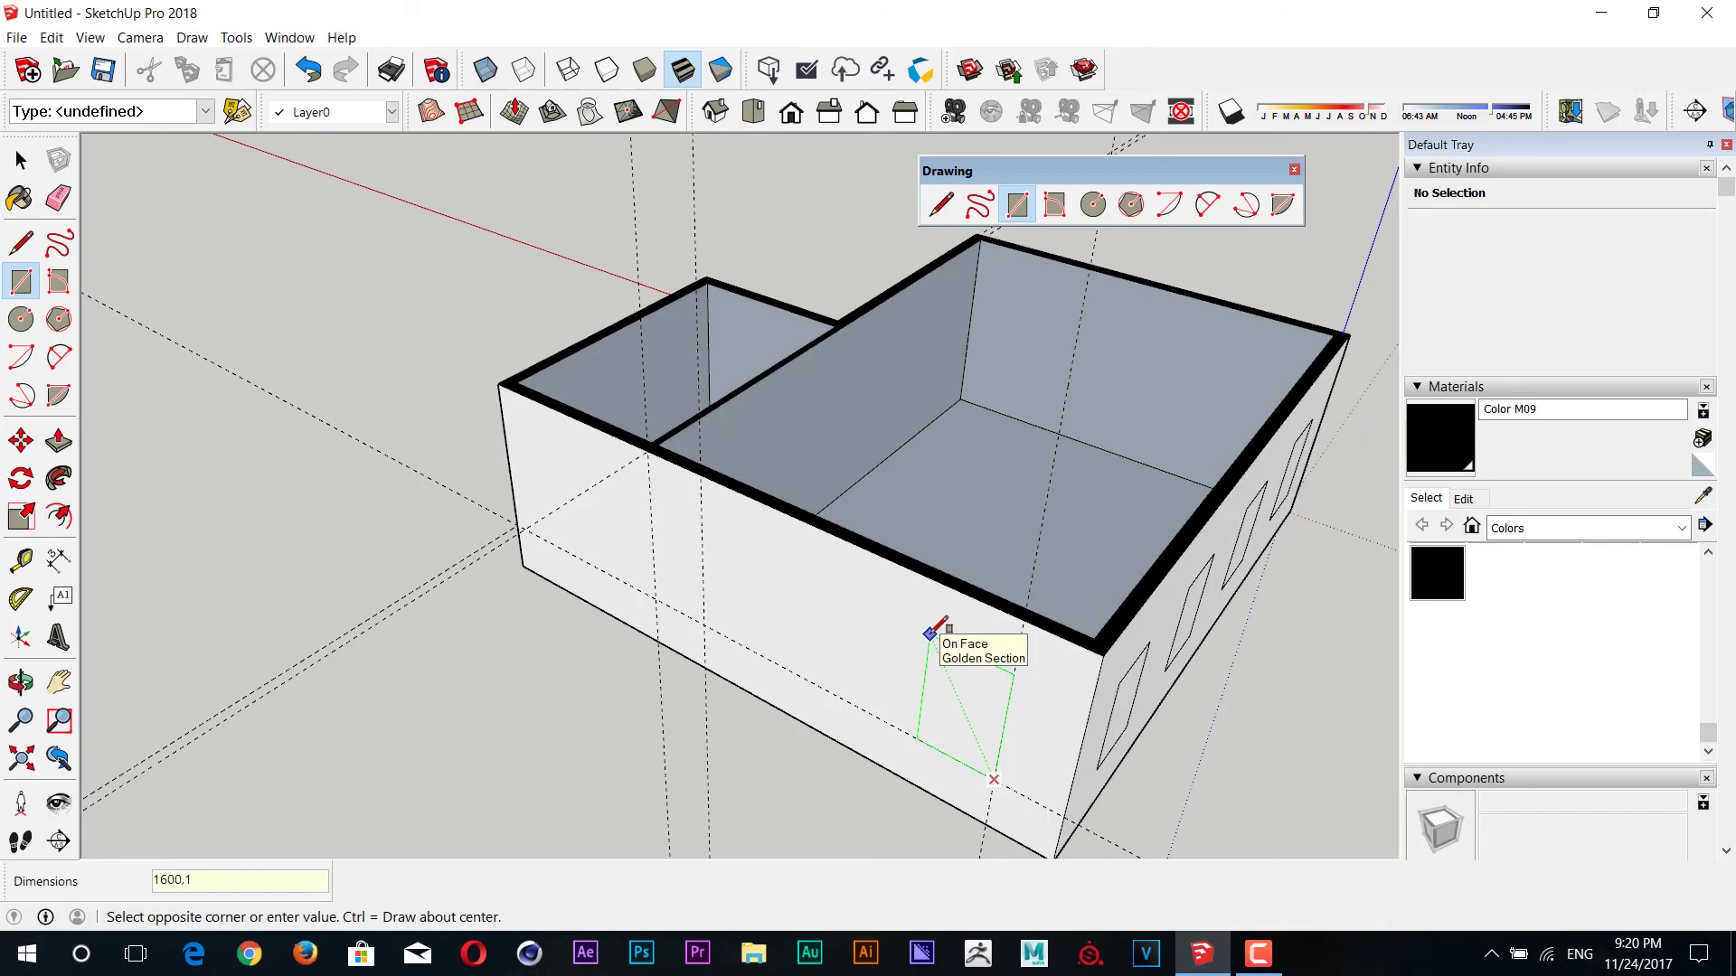
- Finish the 1600 × 1000 window and copy it 4000mm left, spaced evenly into three gaps
text(000)
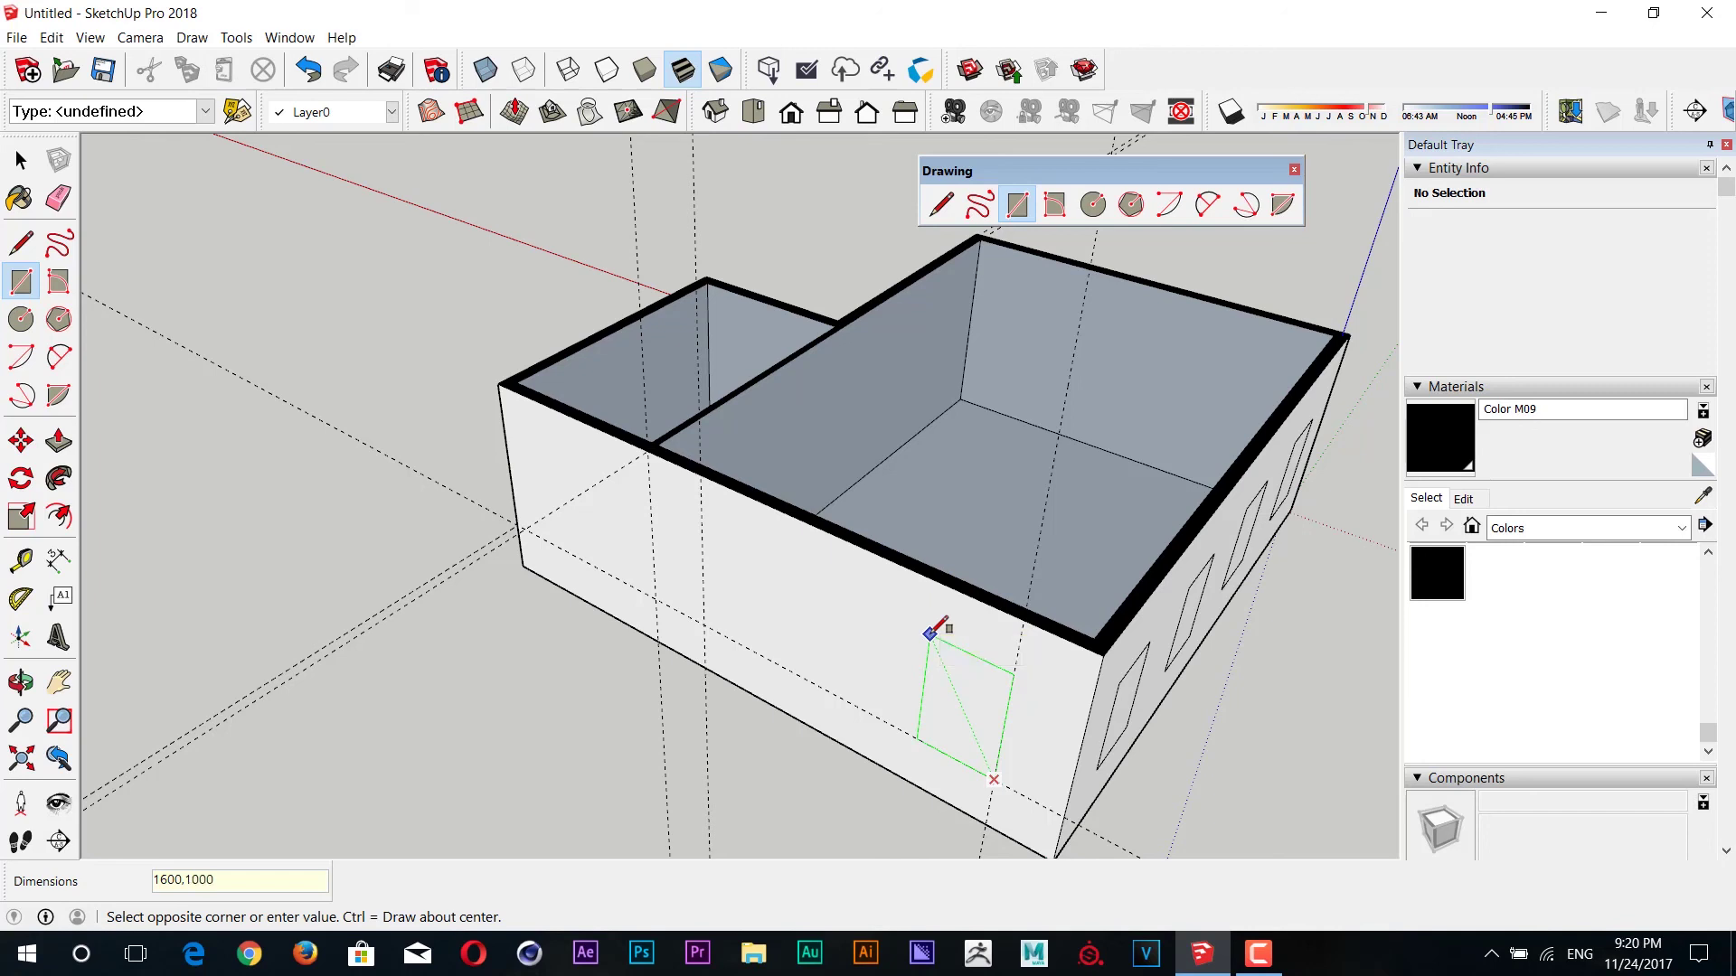
key(Return)
middle_drag(1078, 718, 1135, 612)
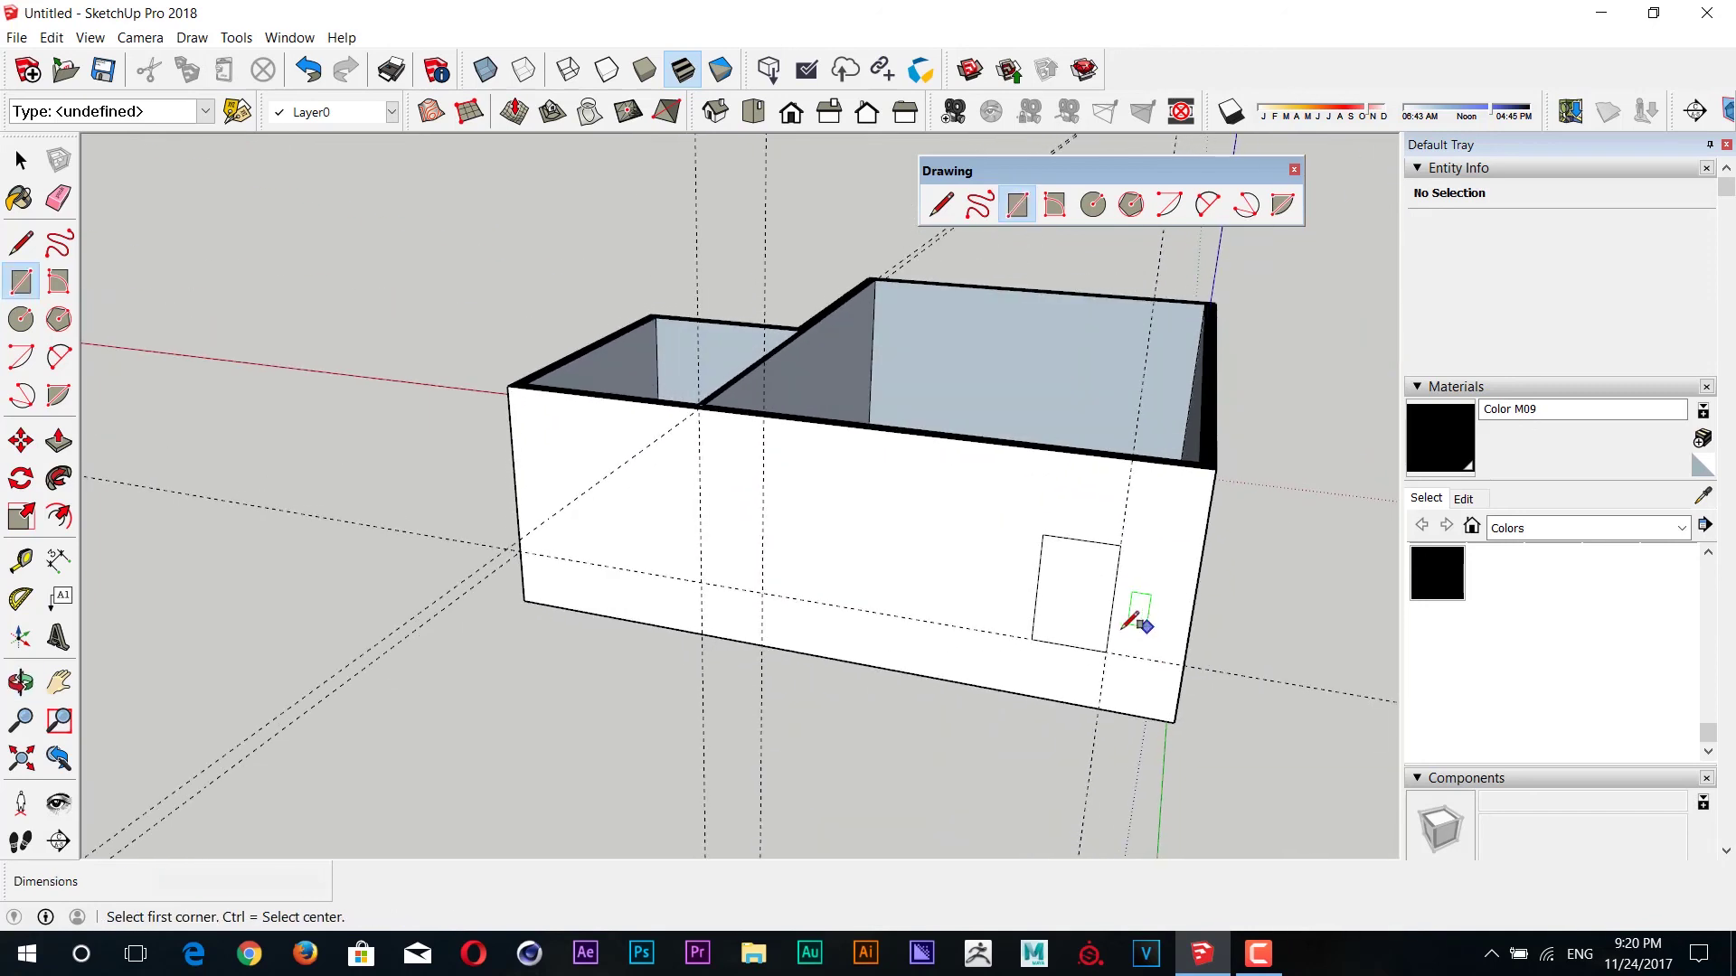
key(space)
double_click(1082, 609)
key(m)
click(1035, 640)
key(ctrl)
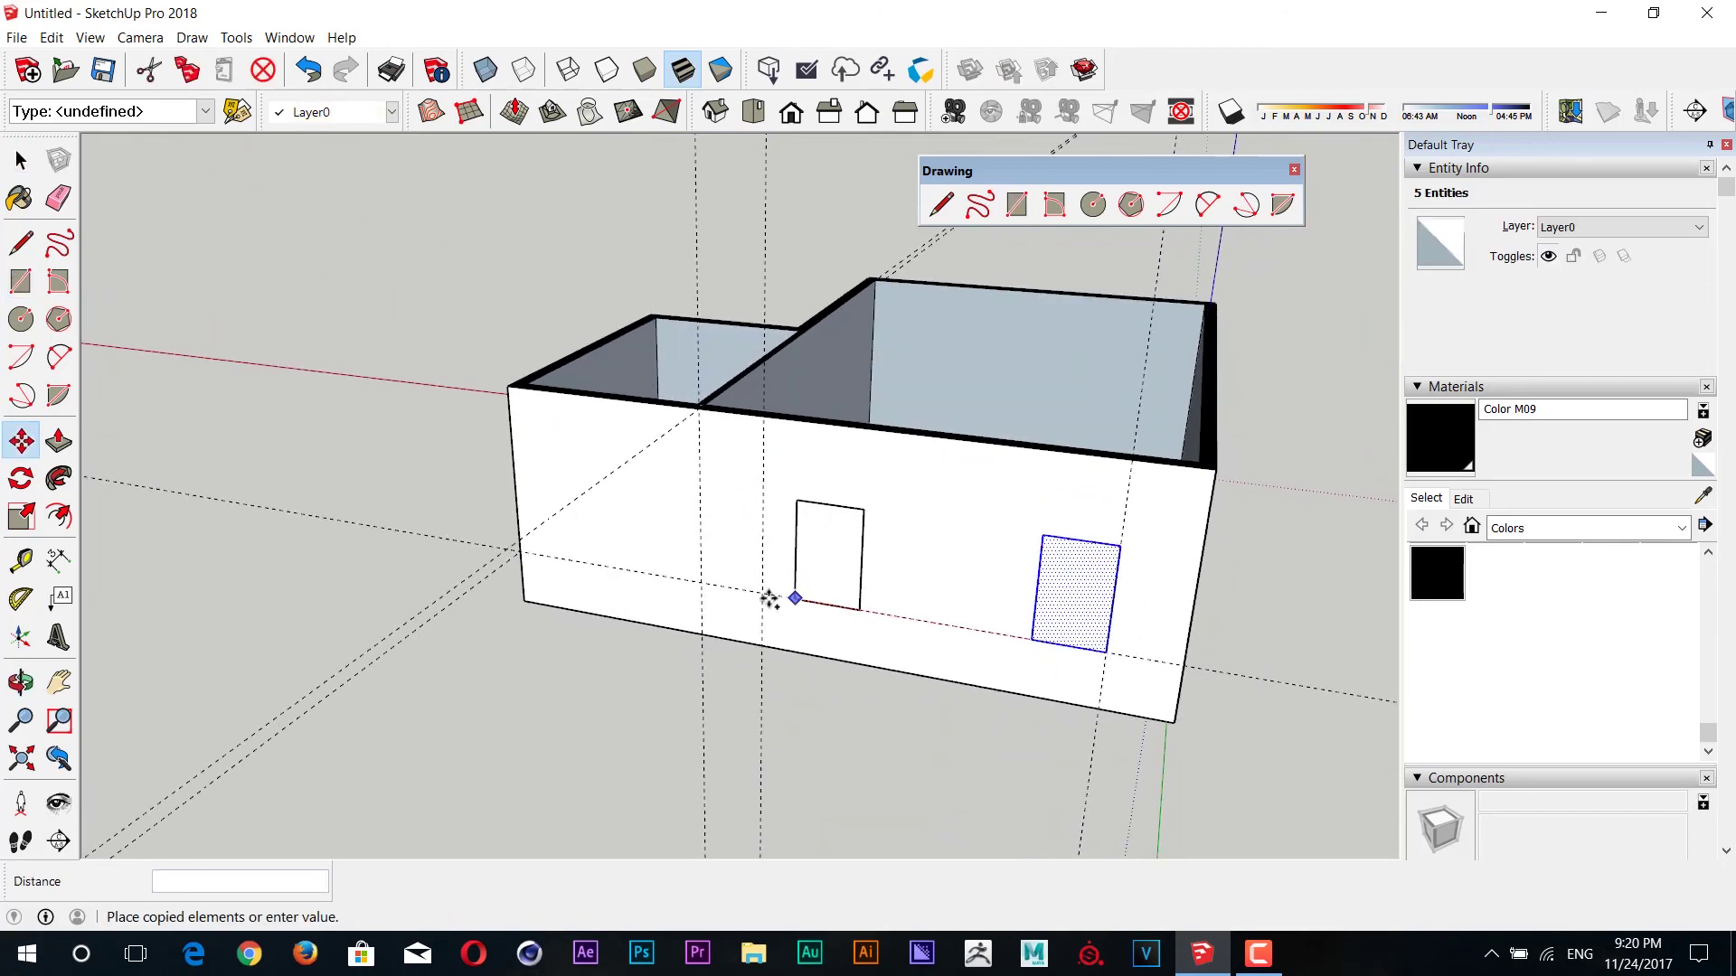
click(764, 594)
key(Return)
mouse_move(832, 597)
middle_down()
mouse_move(1151, 620)
mouse_move(1021, 654)
mouse_move(986, 608)
mouse_move(927, 640)
middle_up()
key(Escape)
- Add a guide line 4800mm along the other wall edge
key(l)
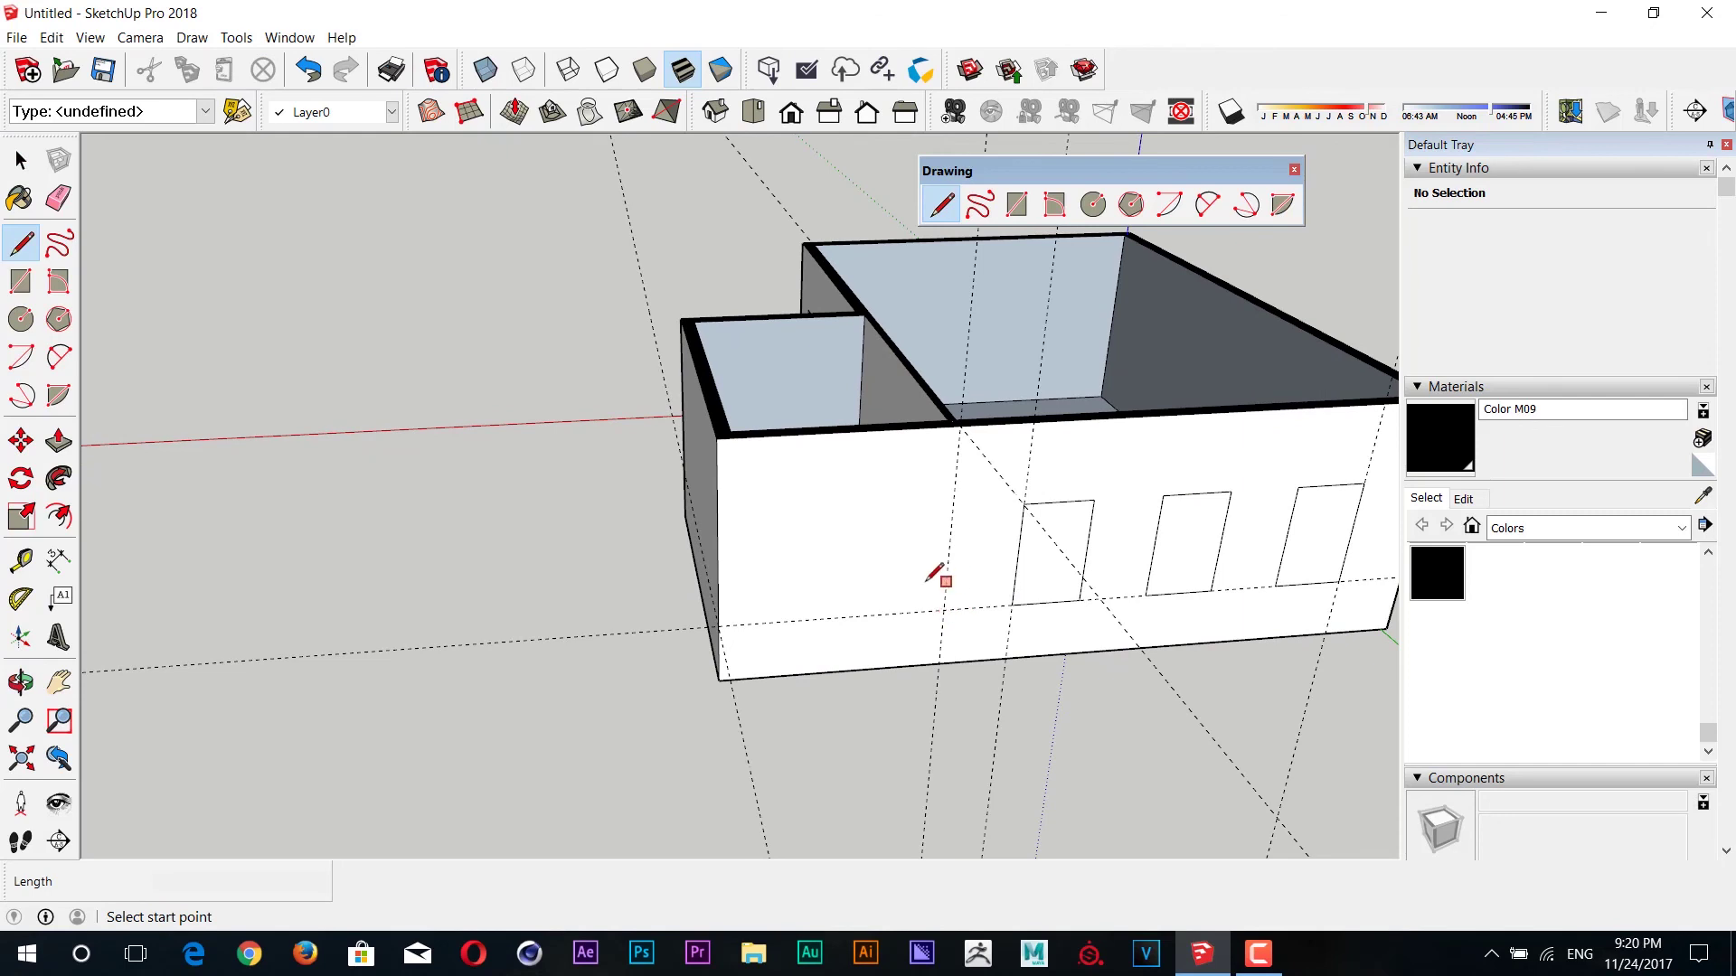
middle_drag(928, 579, 914, 631)
key(t)
click(970, 469)
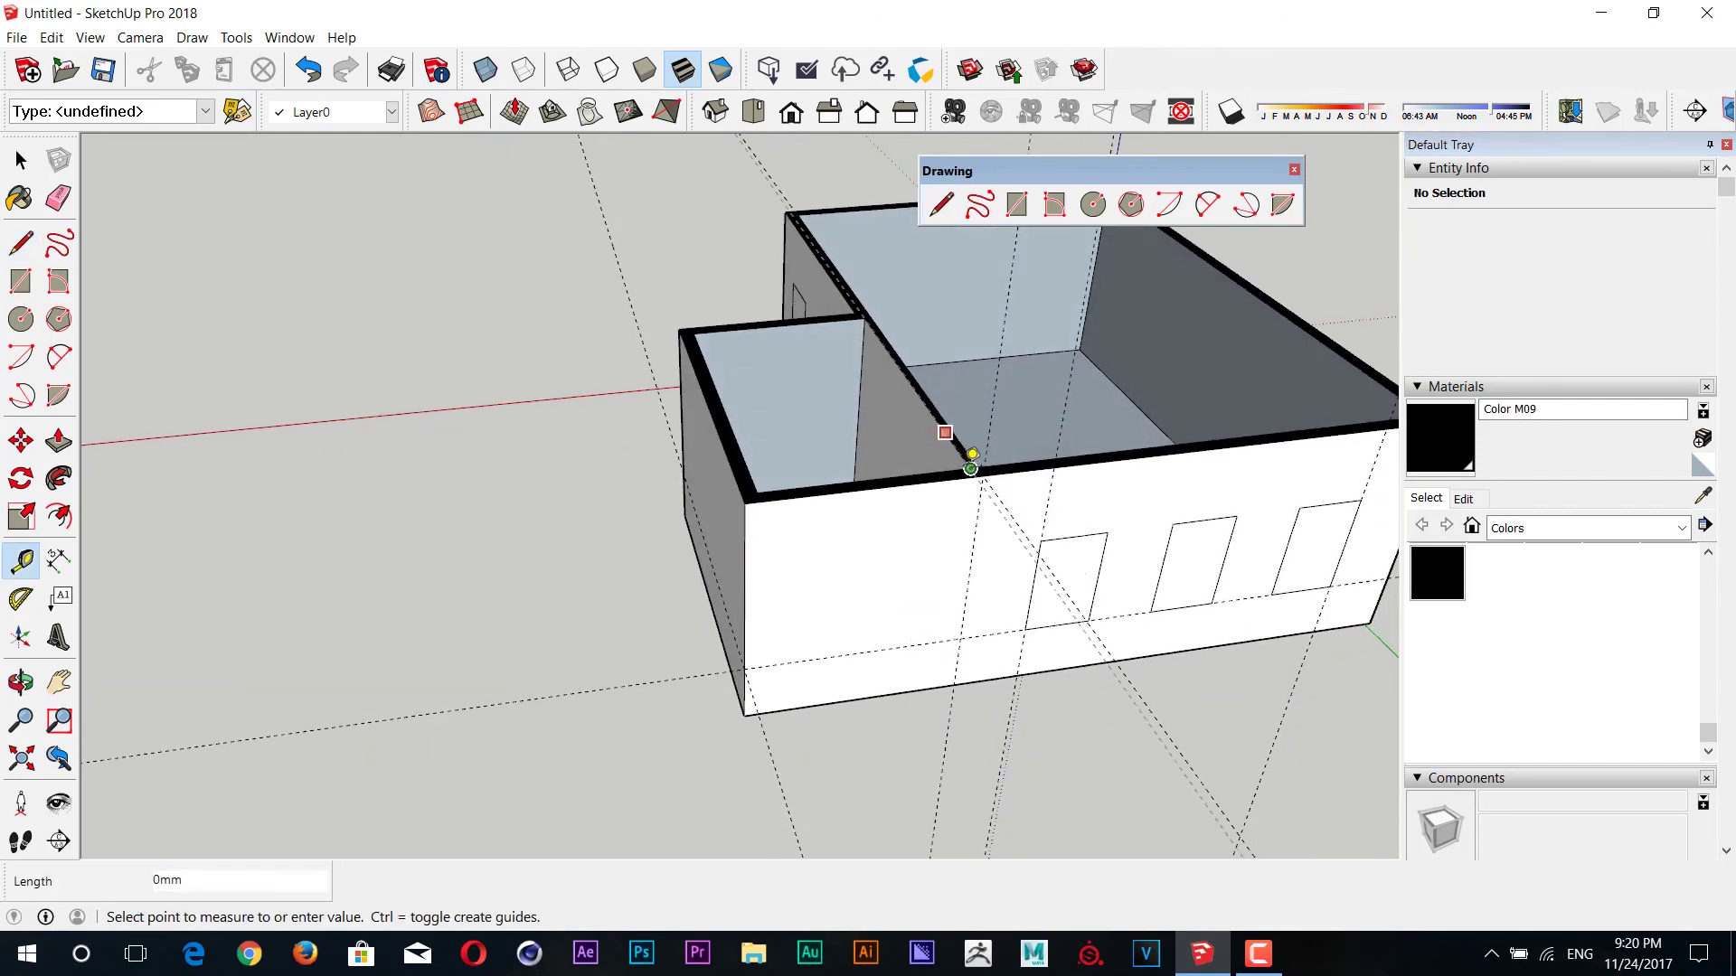
click(982, 466)
scroll(872, 601, up, 3)
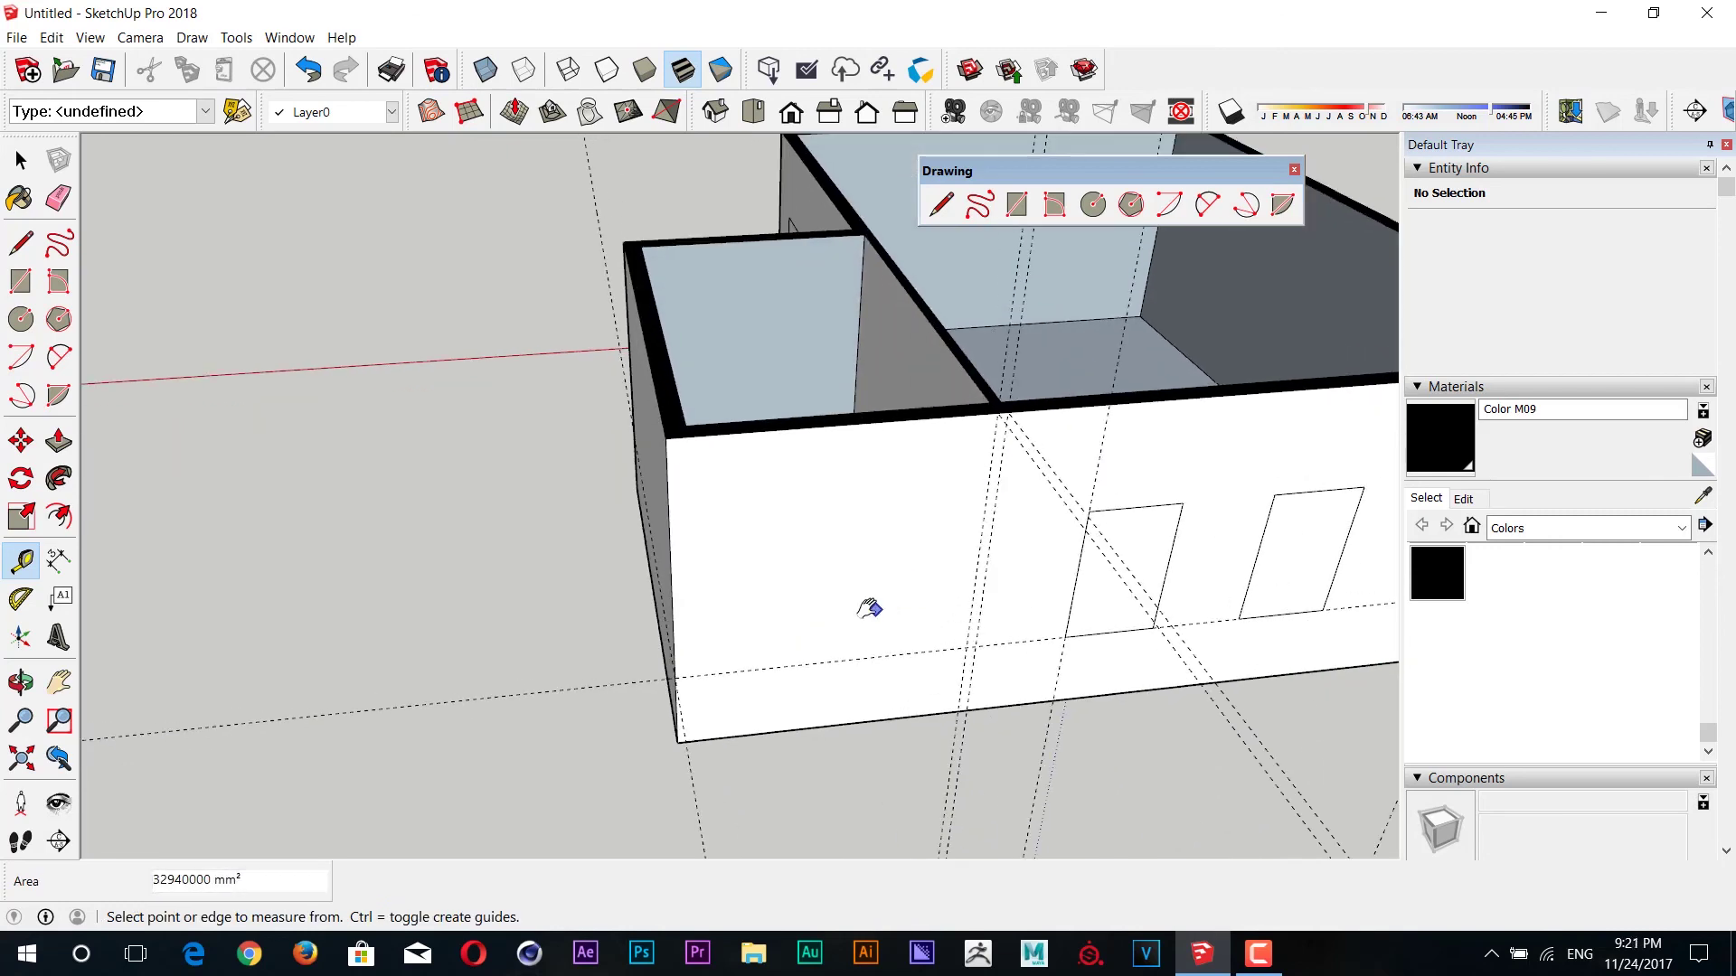
key(l)
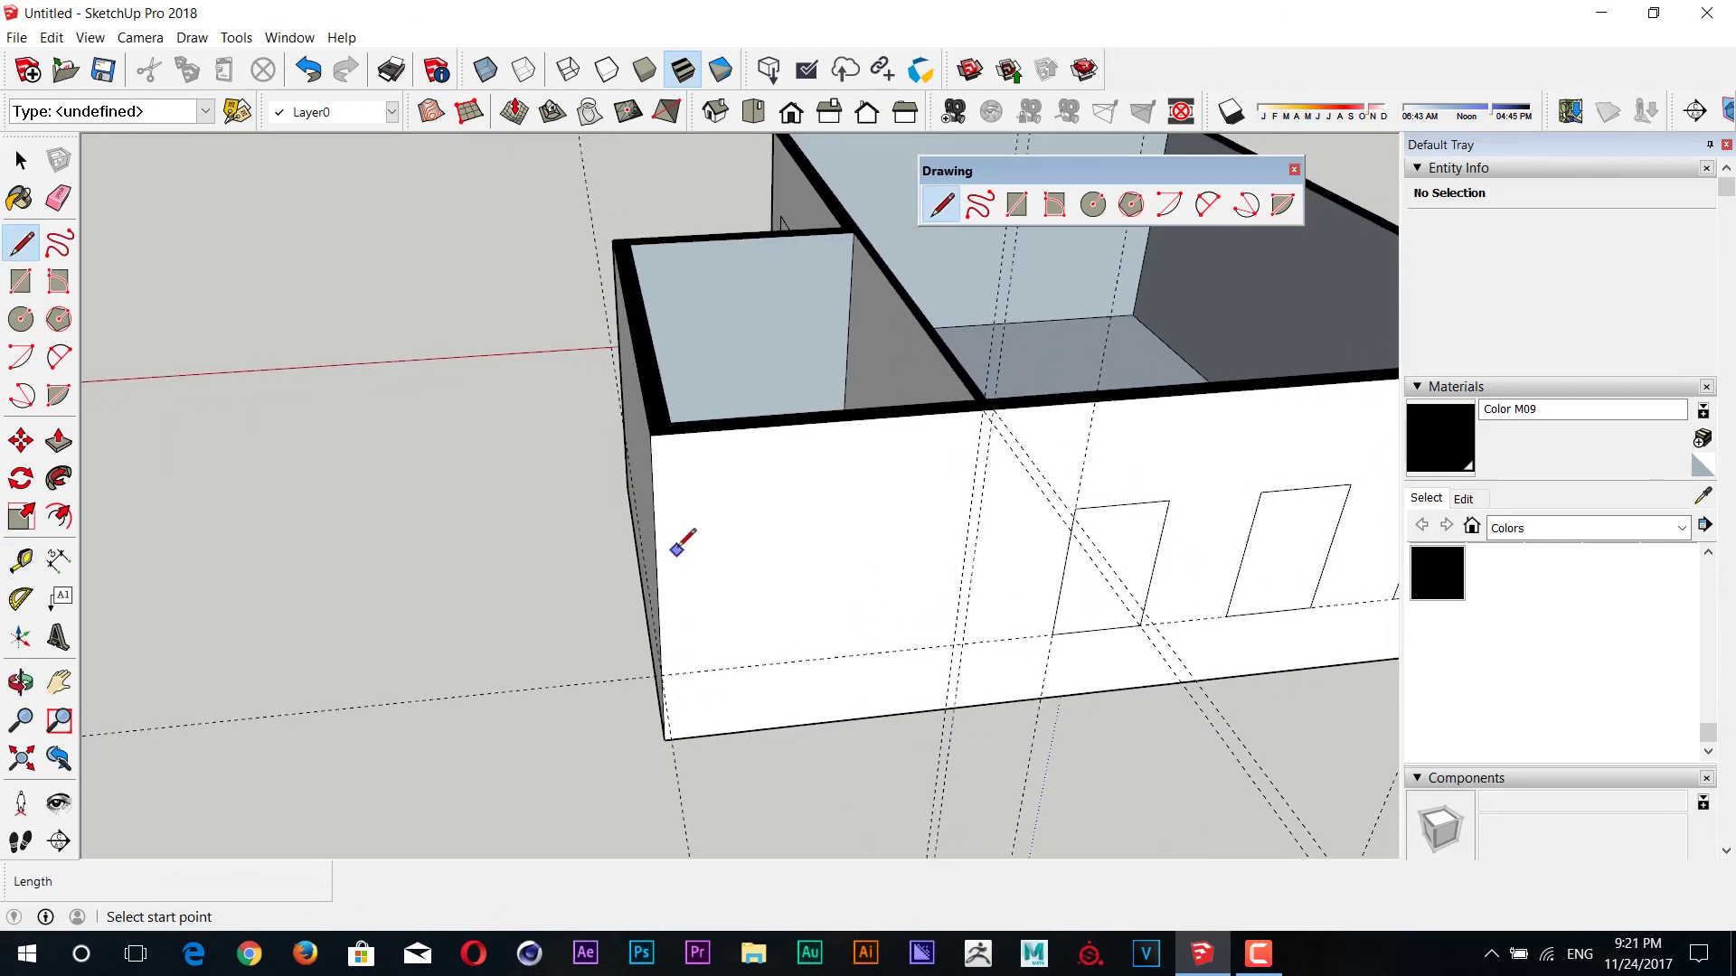
key(t)
click(640, 372)
click(667, 404)
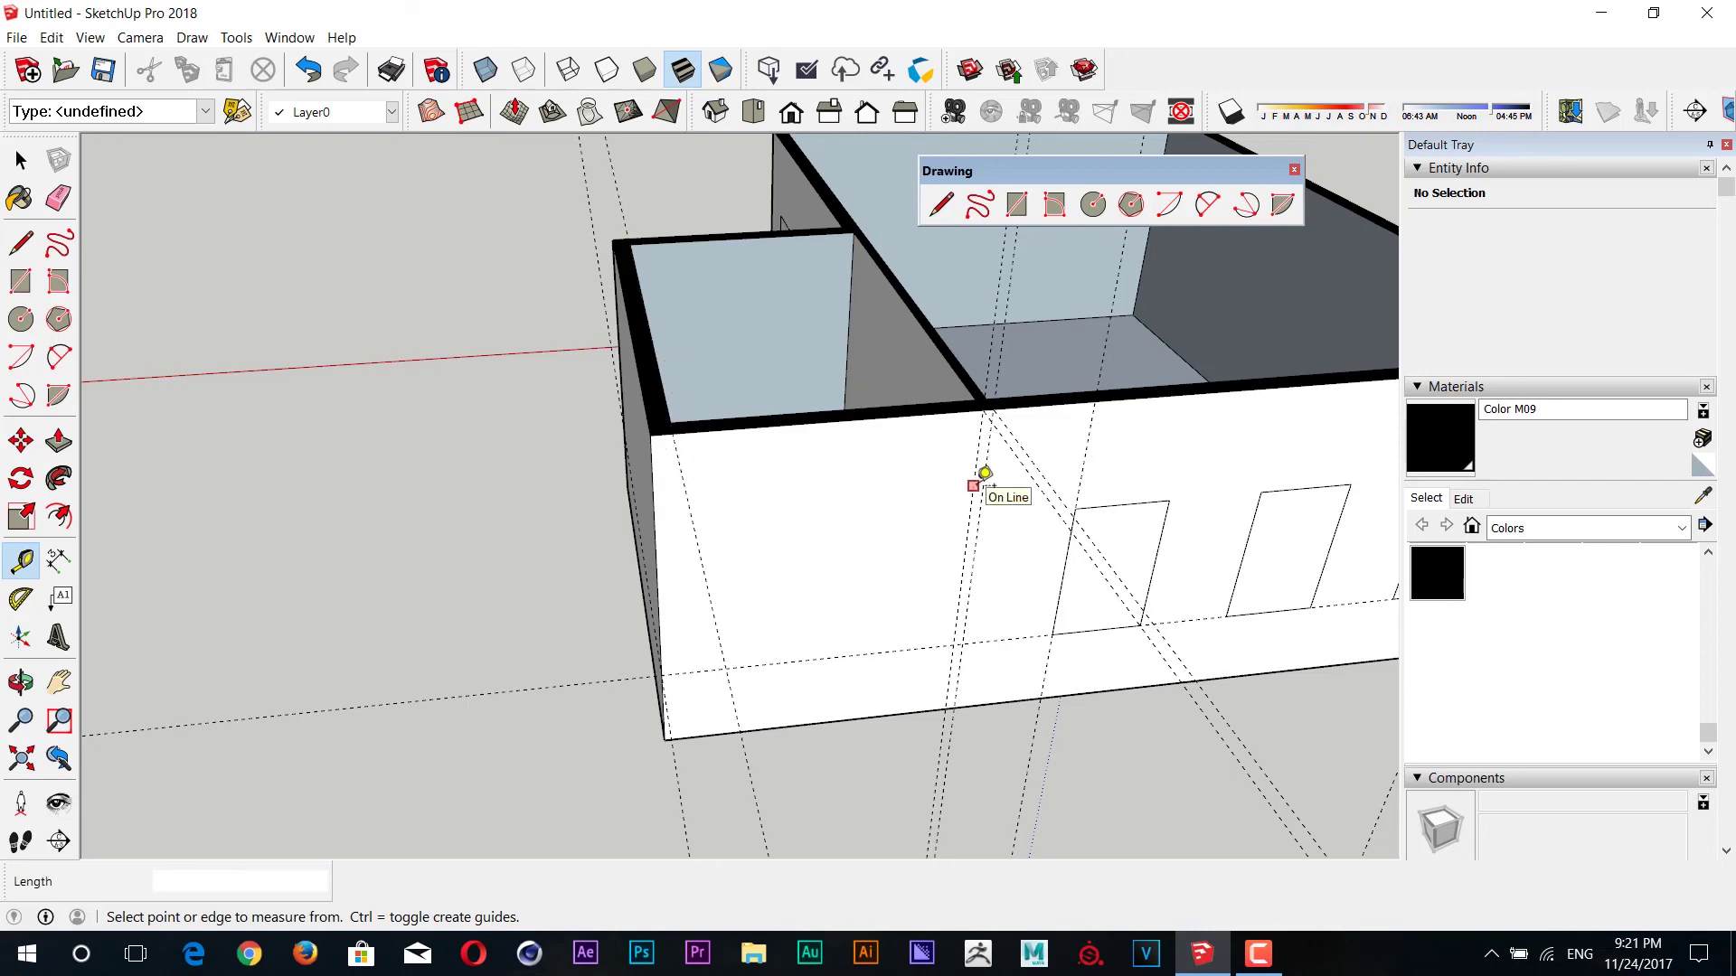
- Draw a line from the guide intersection to the wall corner
click(975, 480)
text(1000)
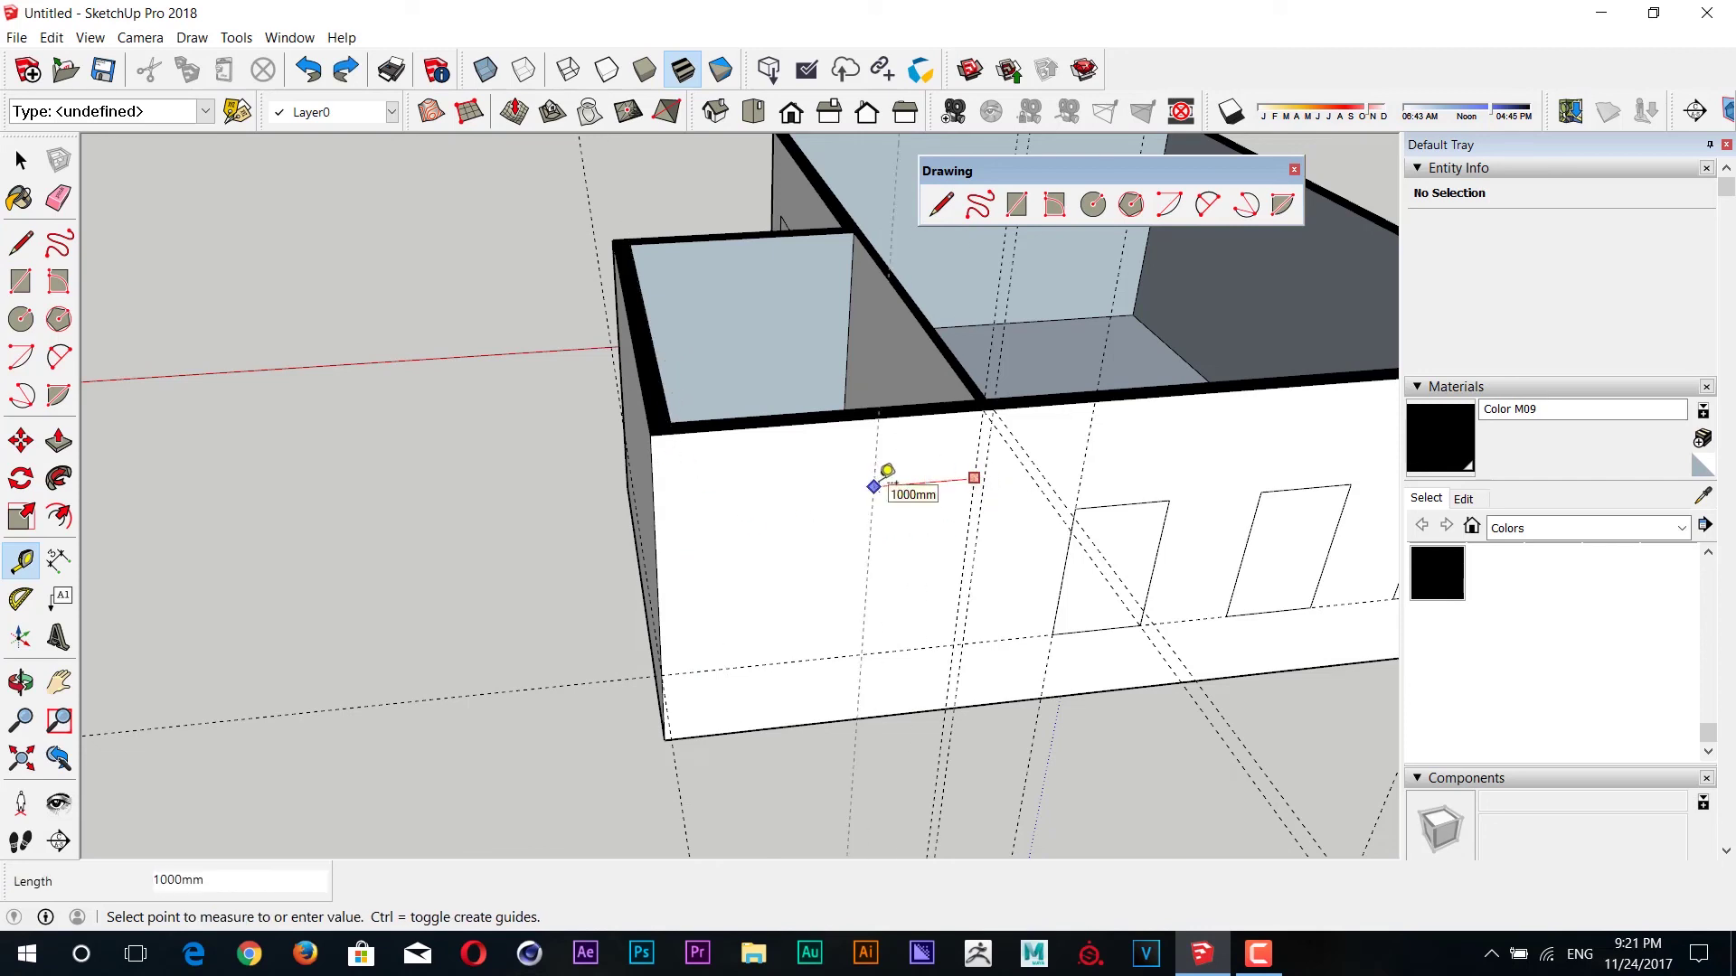
key(Escape)
key(l)
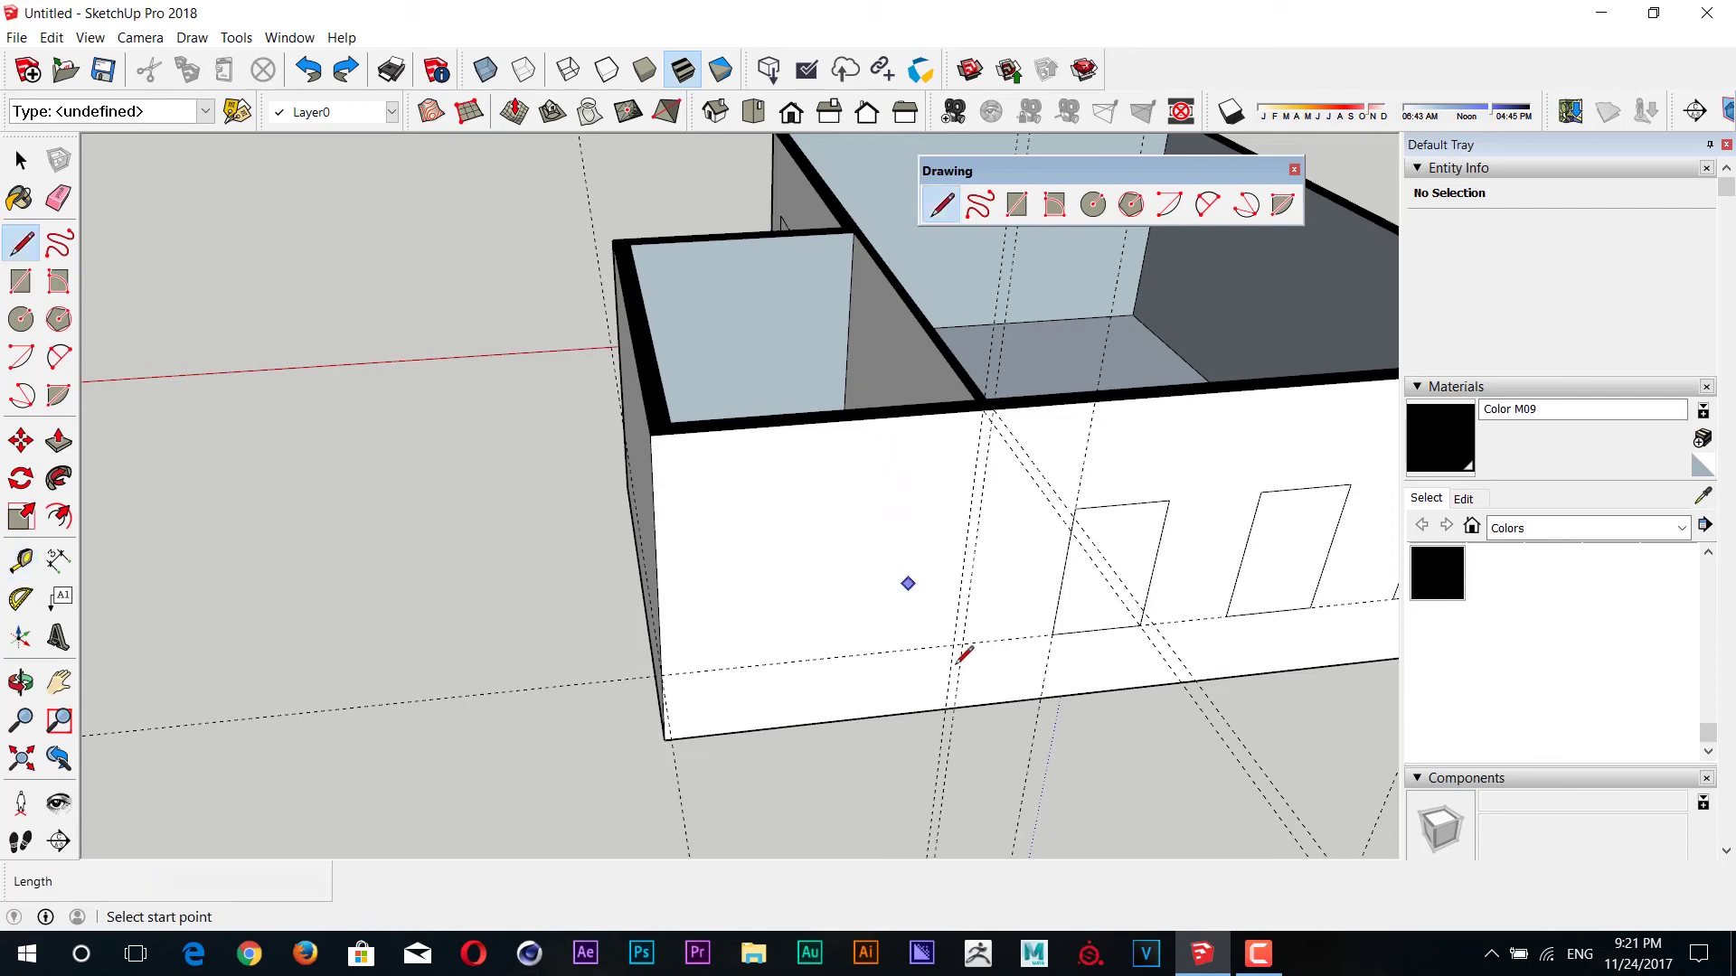
click(954, 644)
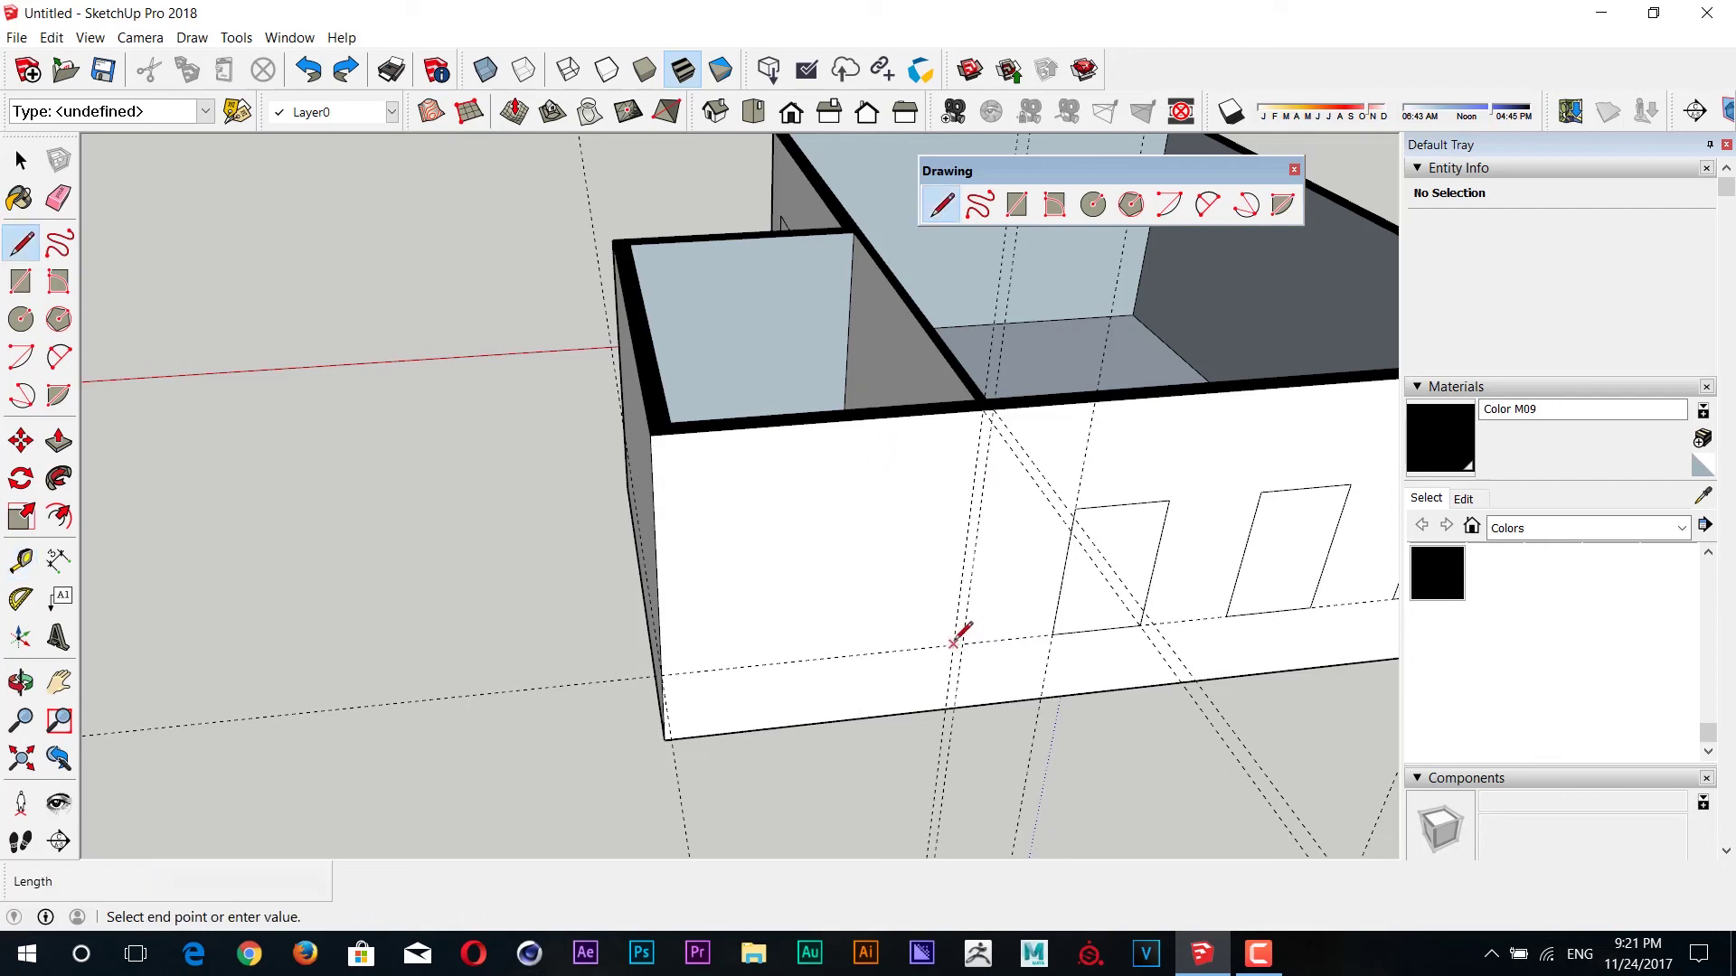
click(660, 675)
- Copy the window onto the wall's left part and erase the dashed guides across the wall
key(space)
double_click(1067, 604)
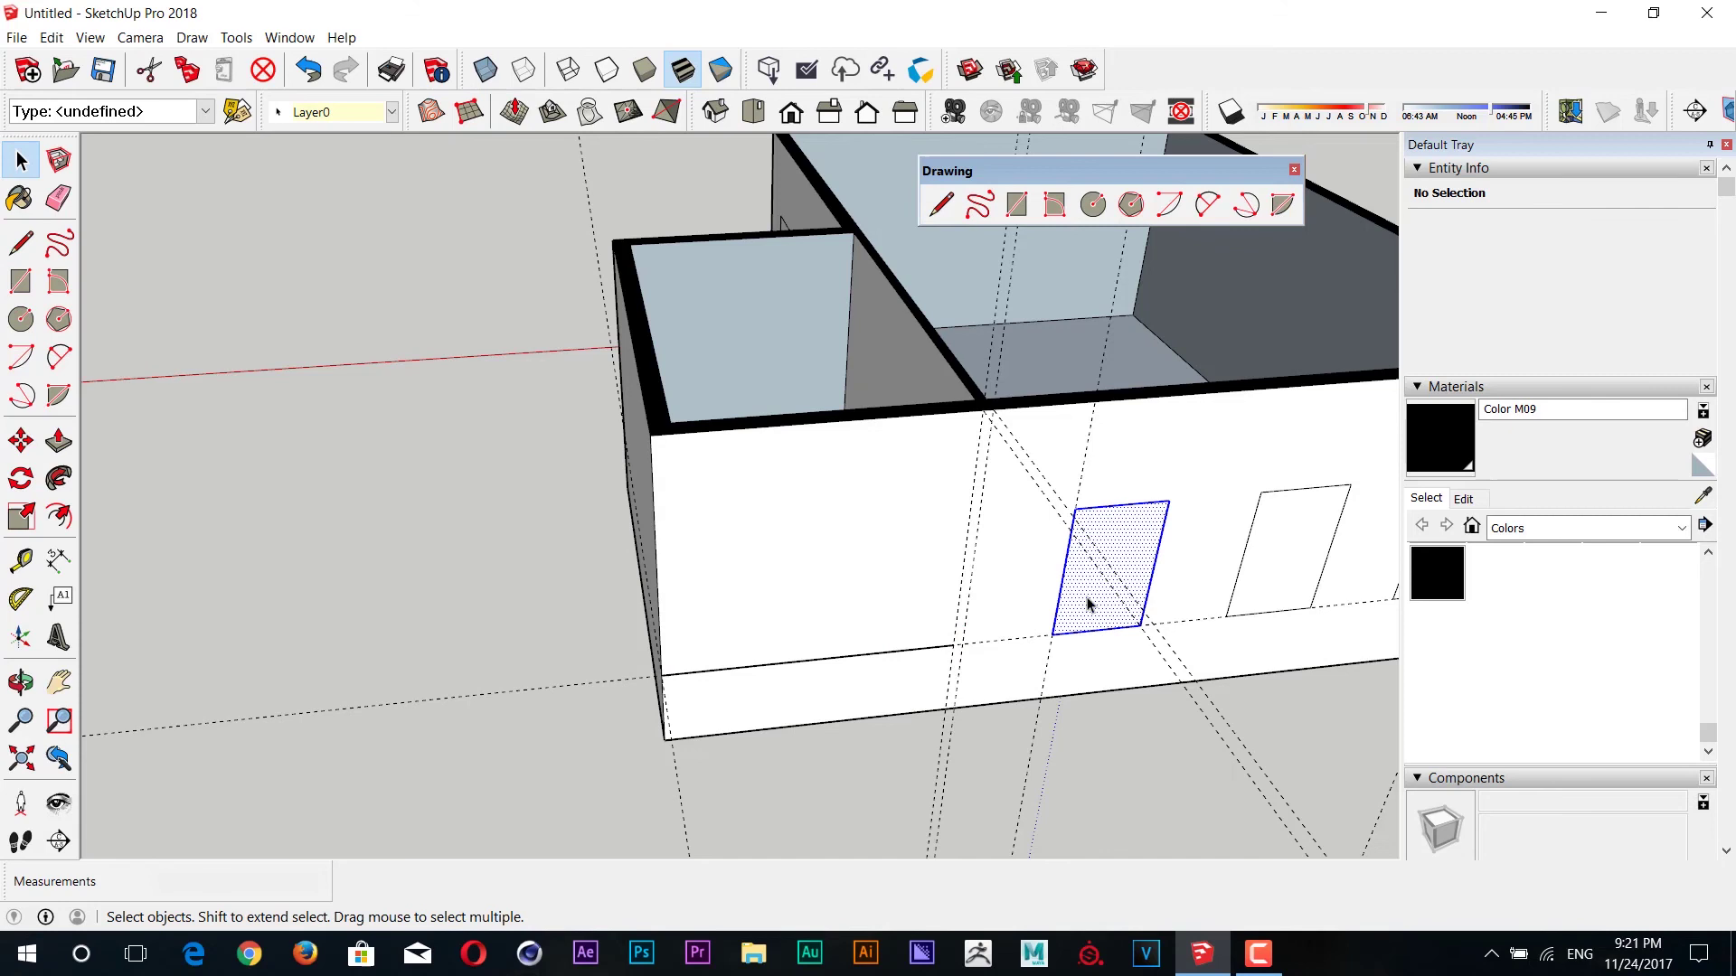
key(m)
click(1098, 629)
key(ctrl)
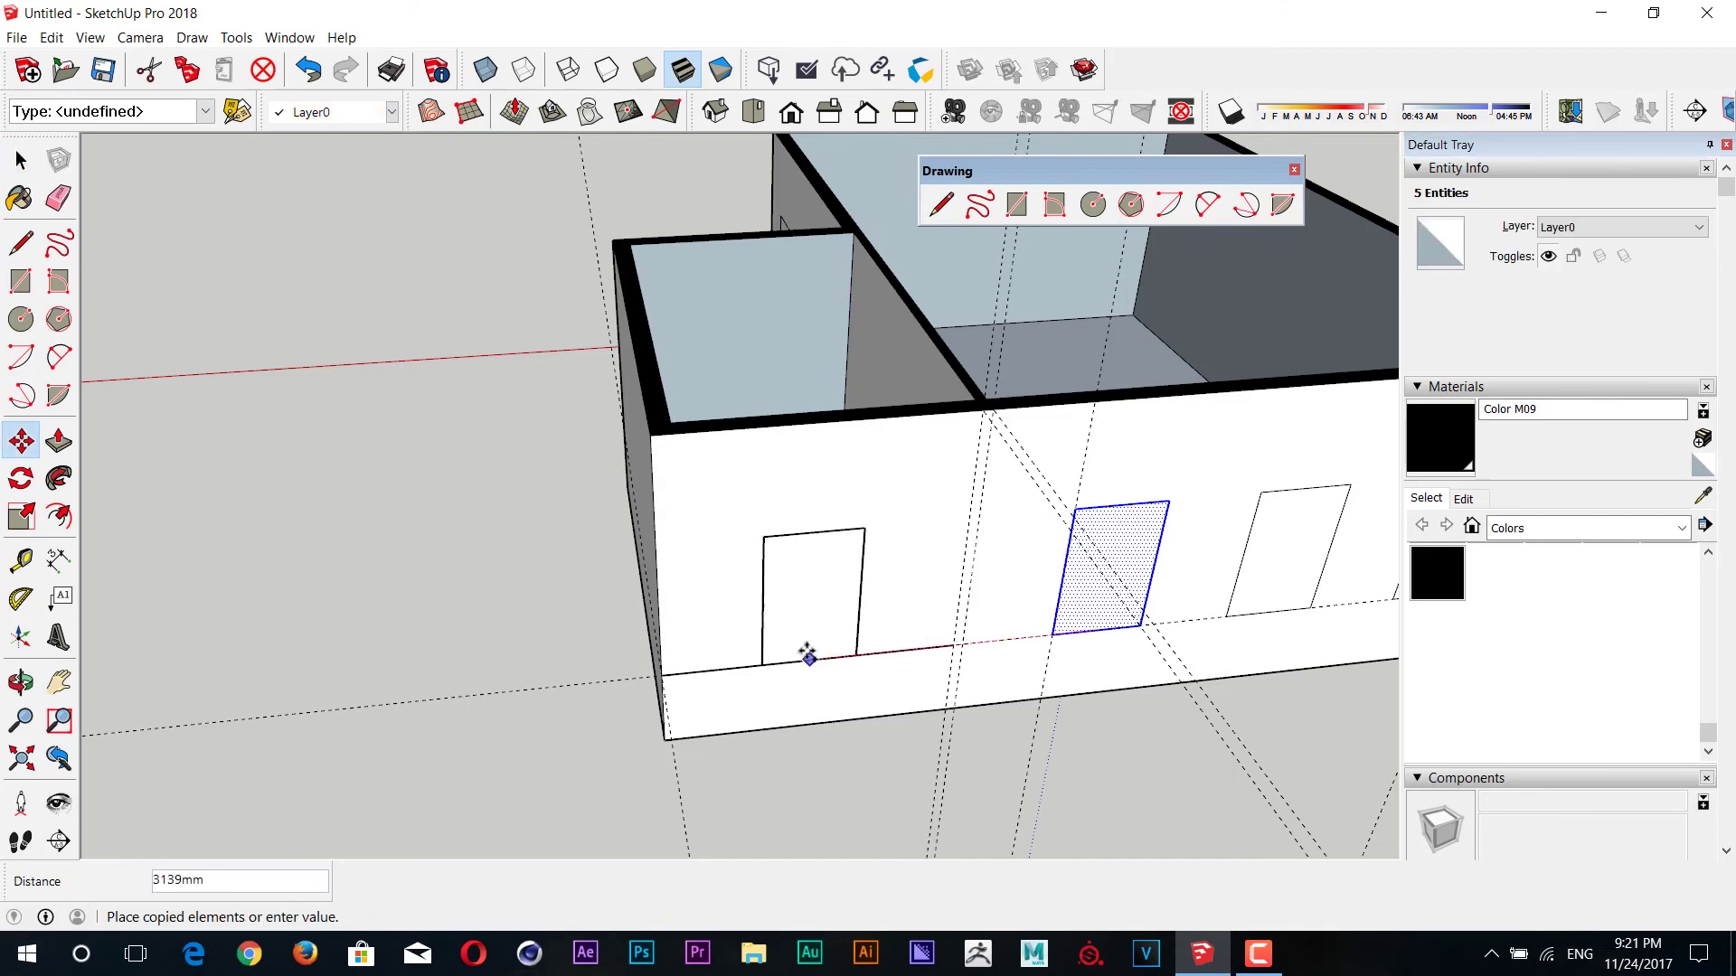
click(818, 655)
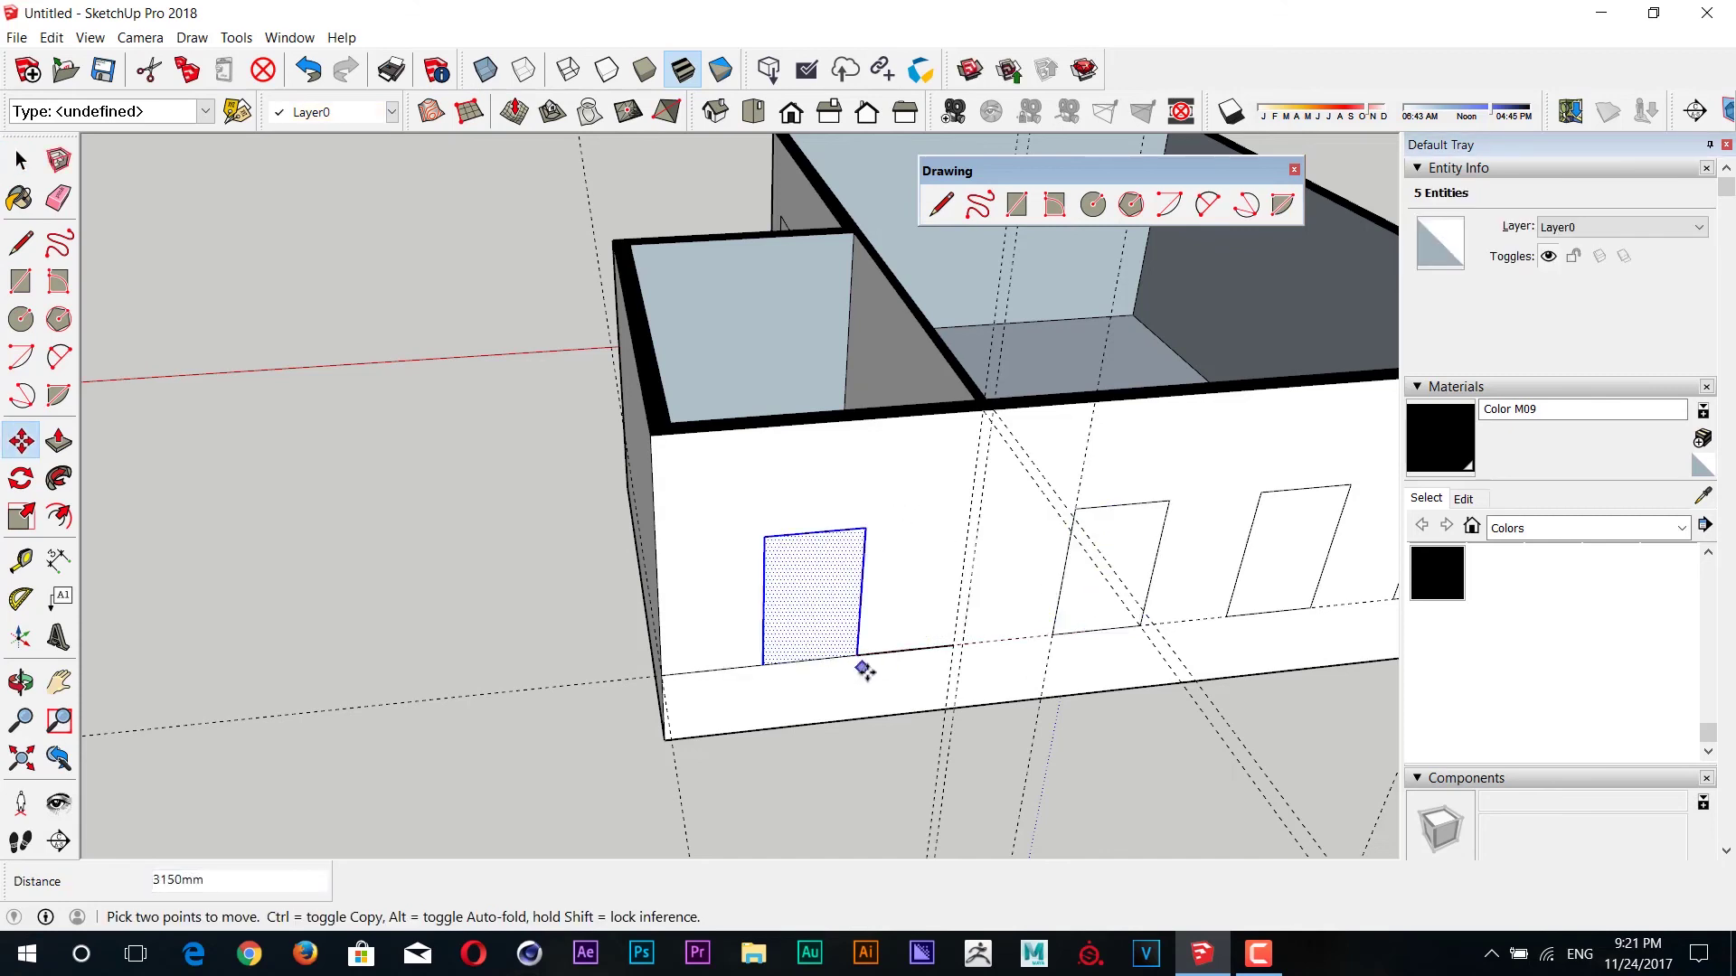
key(e)
drag(709, 635, 977, 643)
mouse_move(1026, 505)
middle_down()
mouse_move(1046, 608)
mouse_move(841, 651)
mouse_move(1040, 667)
middle_up()
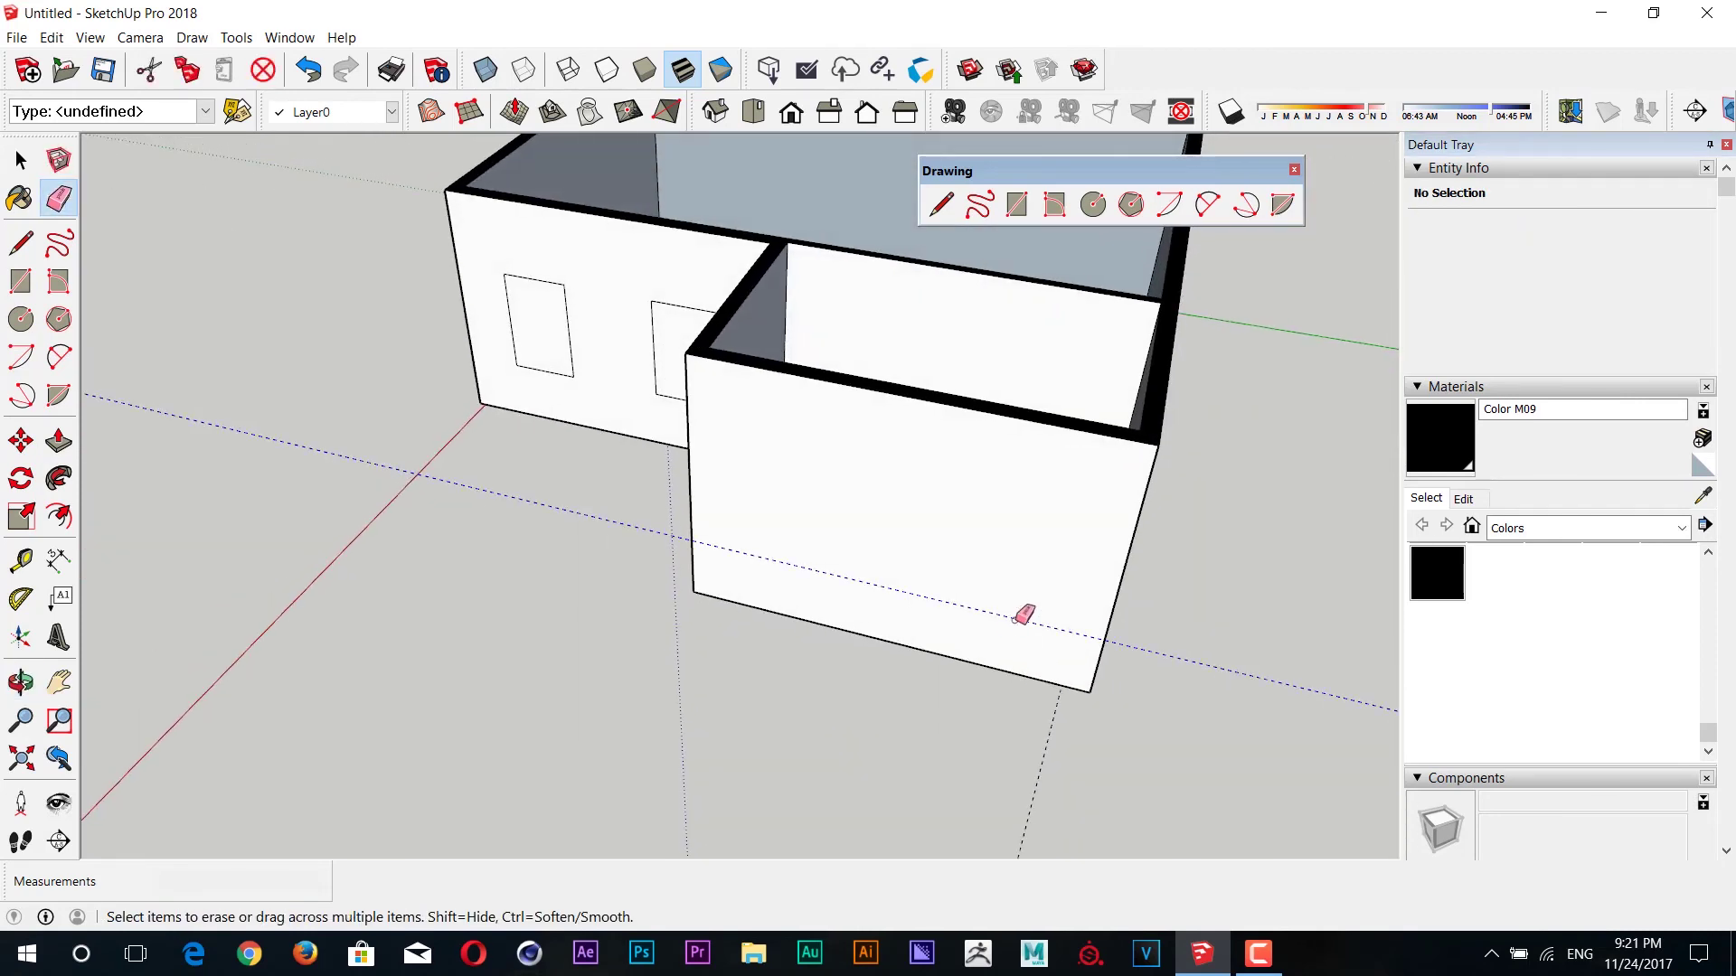
- Place horizontal guides down from the top edge of the short front wall
key(t)
middle_drag(1020, 609, 833, 554)
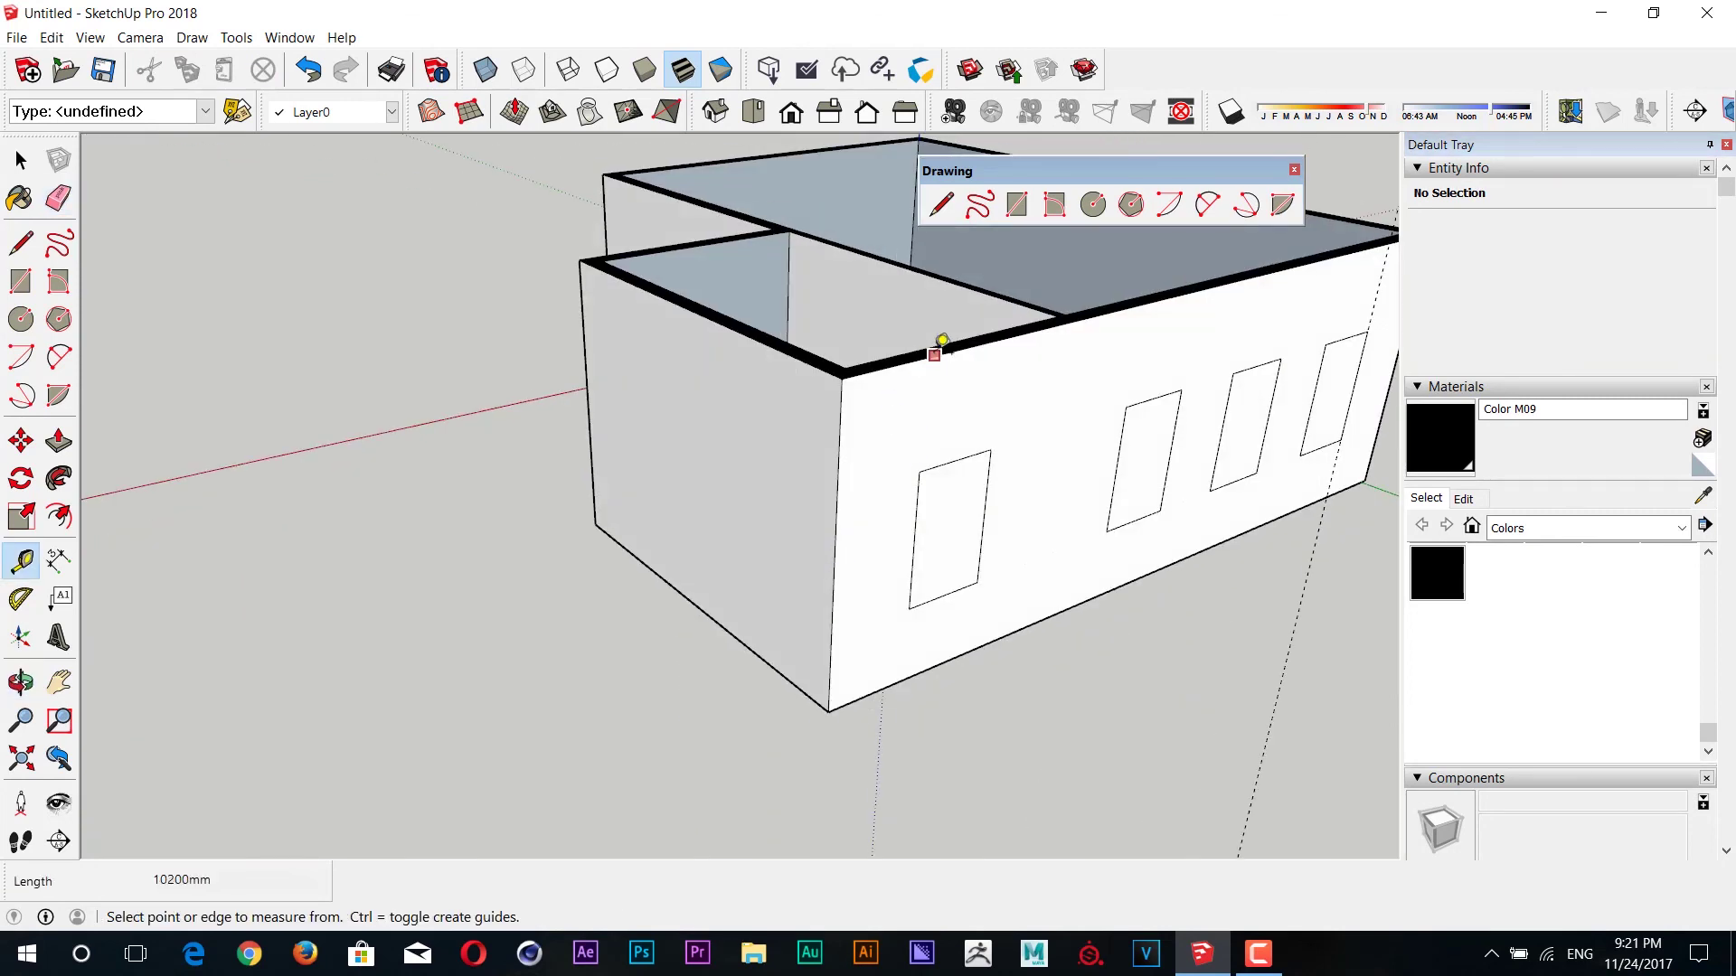
click(934, 355)
click(920, 470)
middle_drag(892, 503, 1001, 380)
click(1019, 328)
click(1040, 443)
click(1011, 333)
click(942, 398)
click(938, 437)
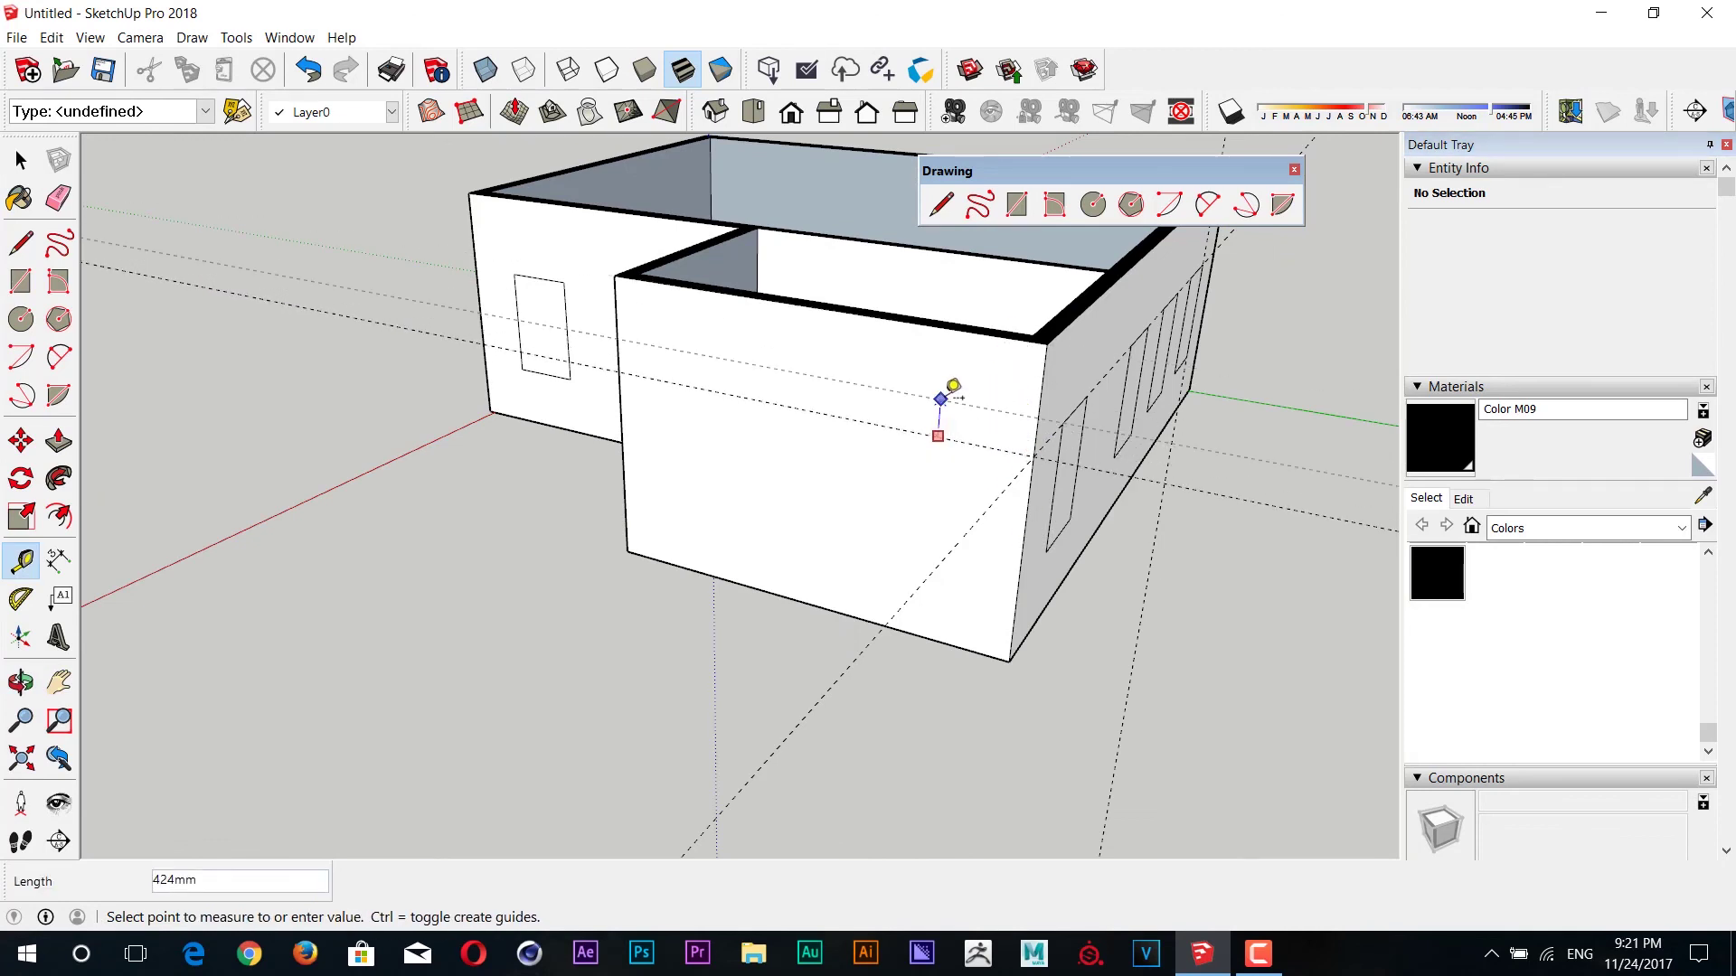
- Draw a 2400 × 600 window rectangle starting on the guide
key(Return)
middle_drag(931, 404, 861, 458)
key(r)
click(702, 338)
text(2400,600)
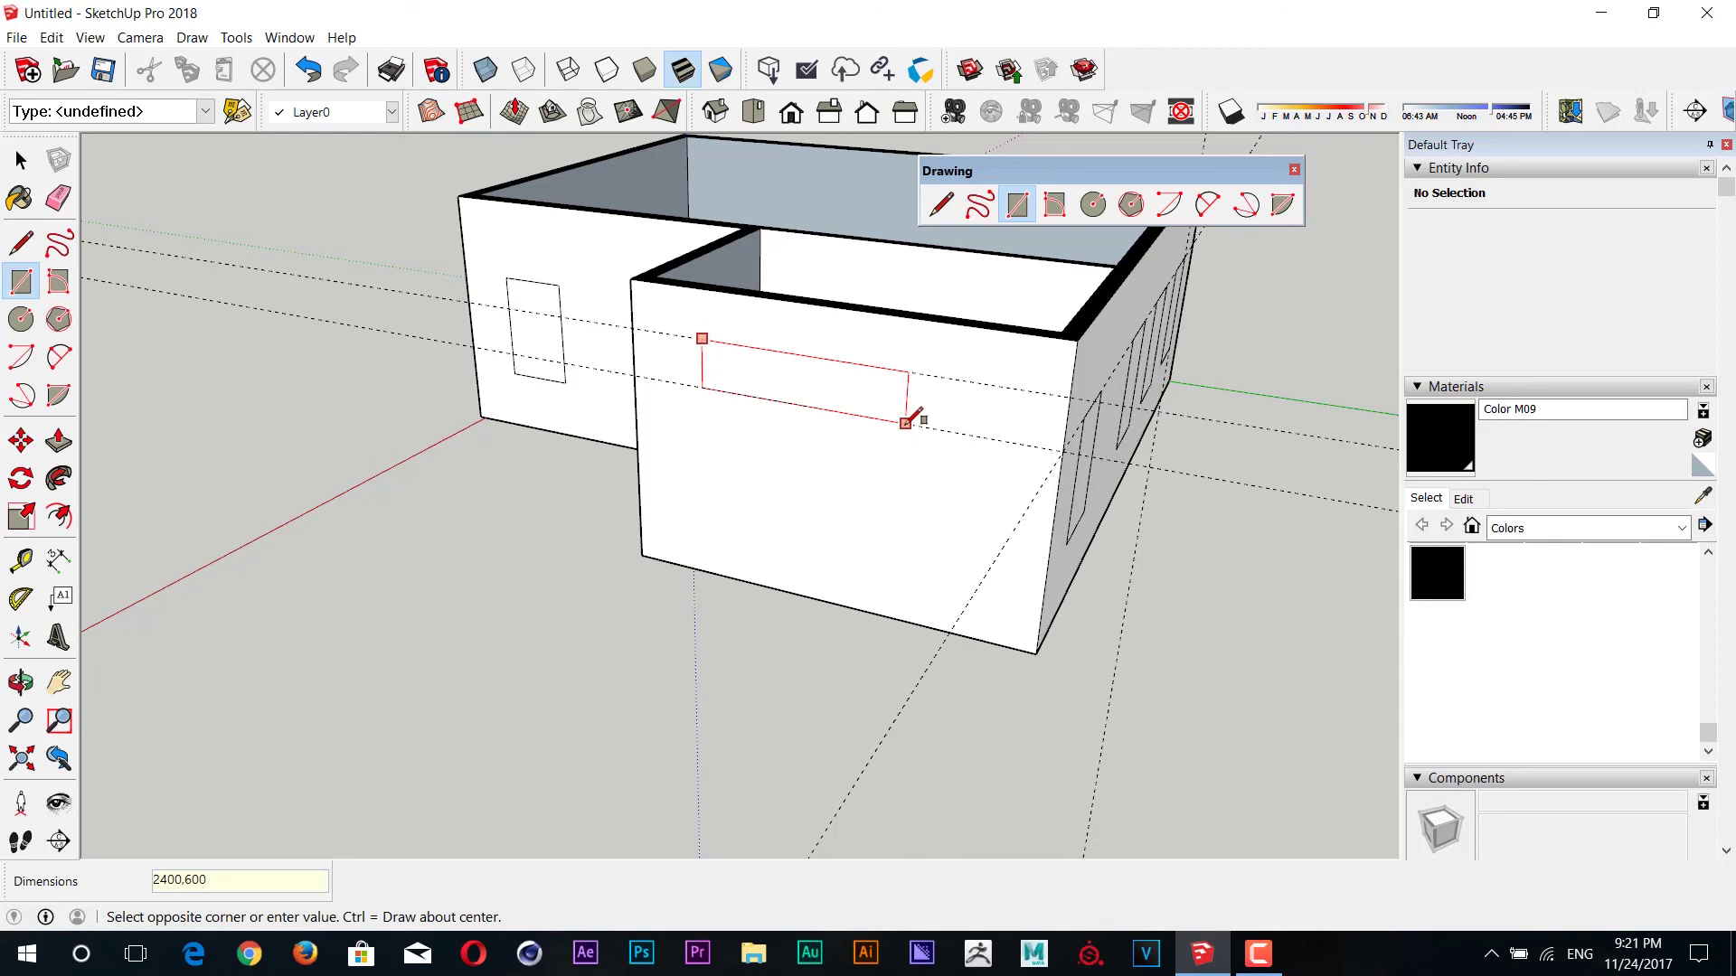
key(Return)
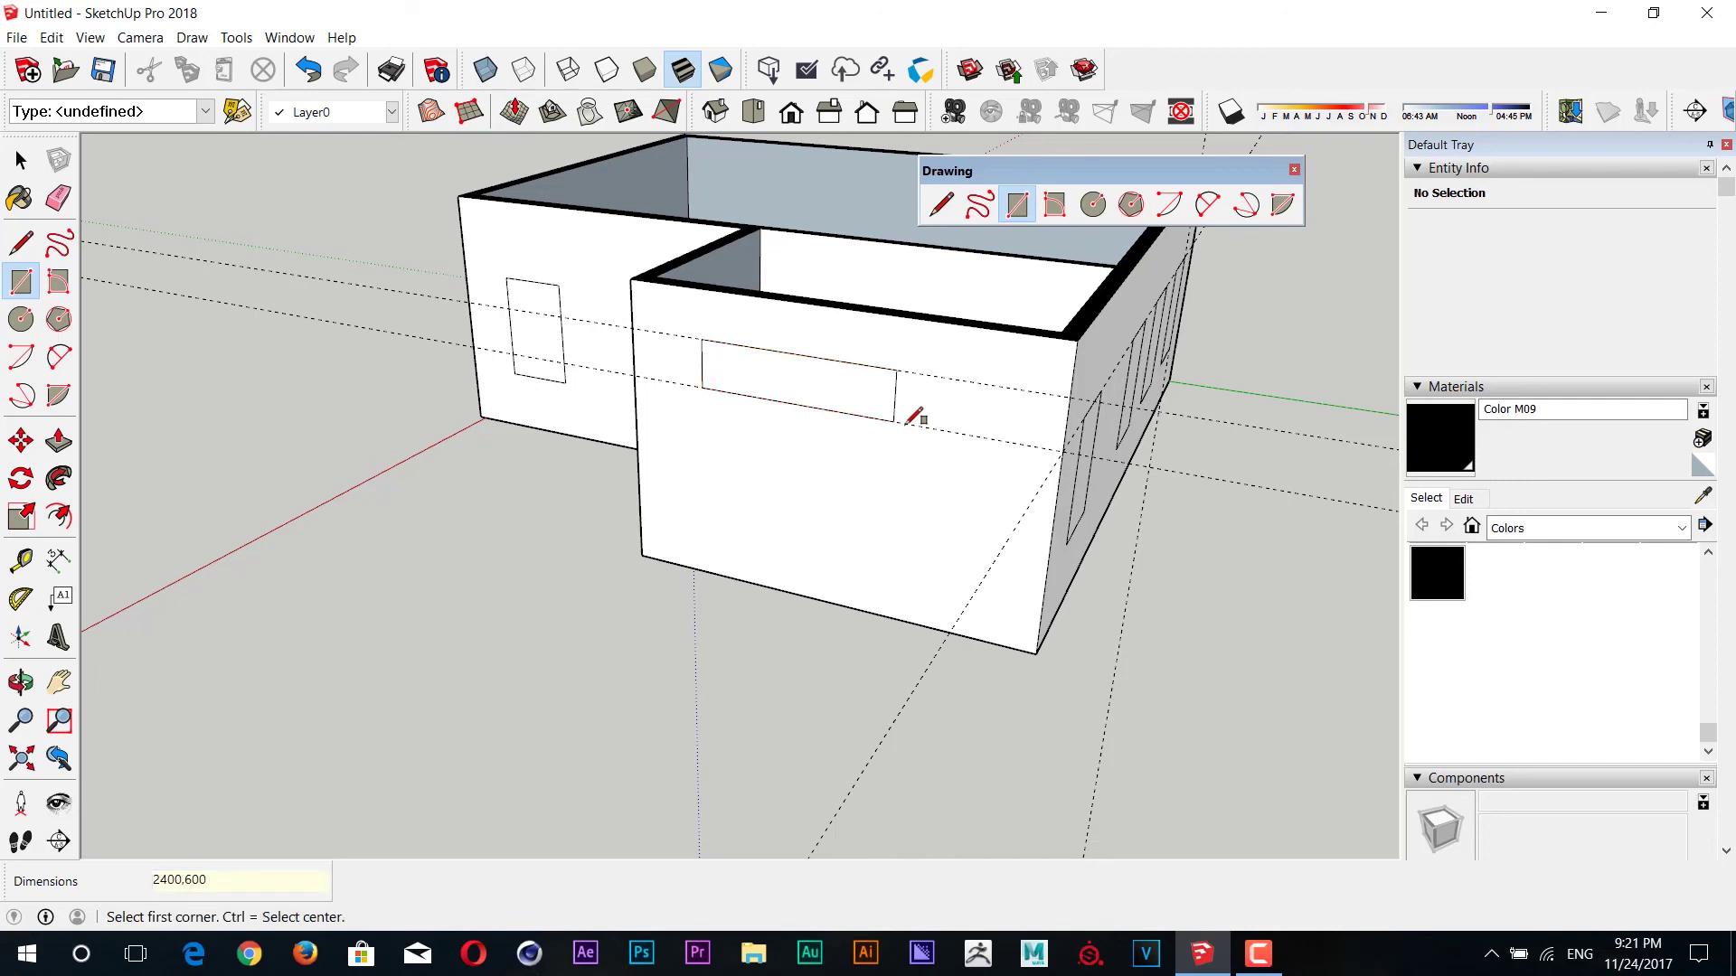
- Mark the wall's middle with a guide and move the window to centre on it
key(t)
click(1075, 357)
click(854, 301)
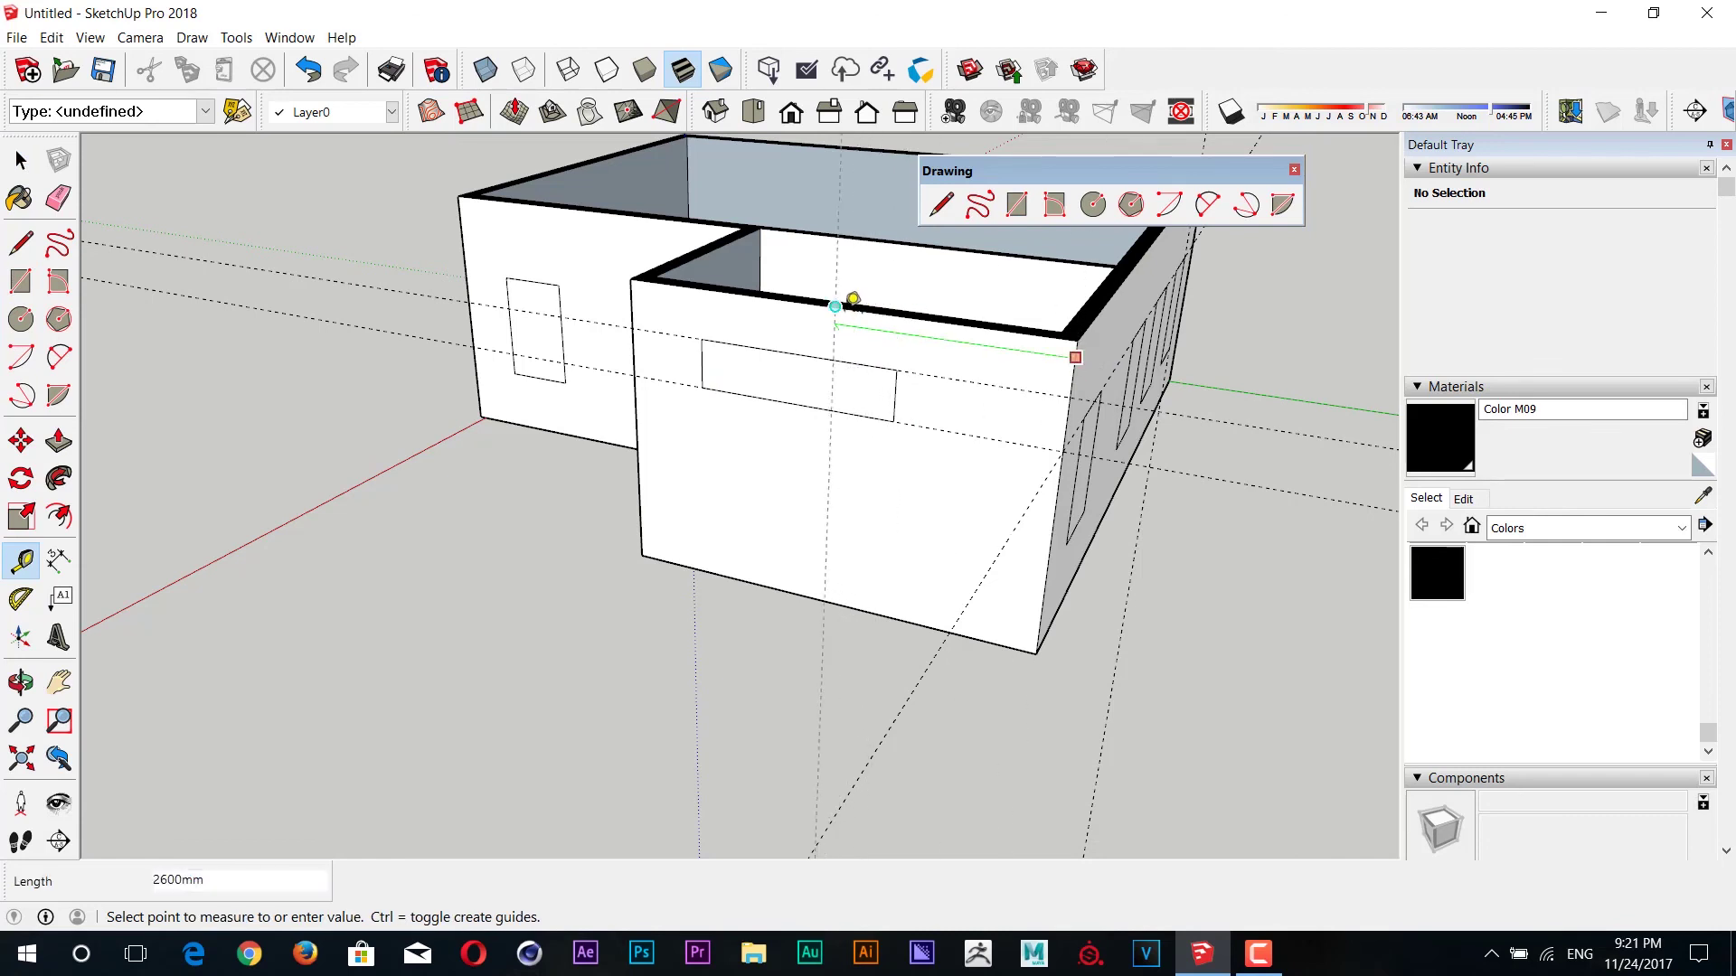
key(space)
click(857, 377)
key(m)
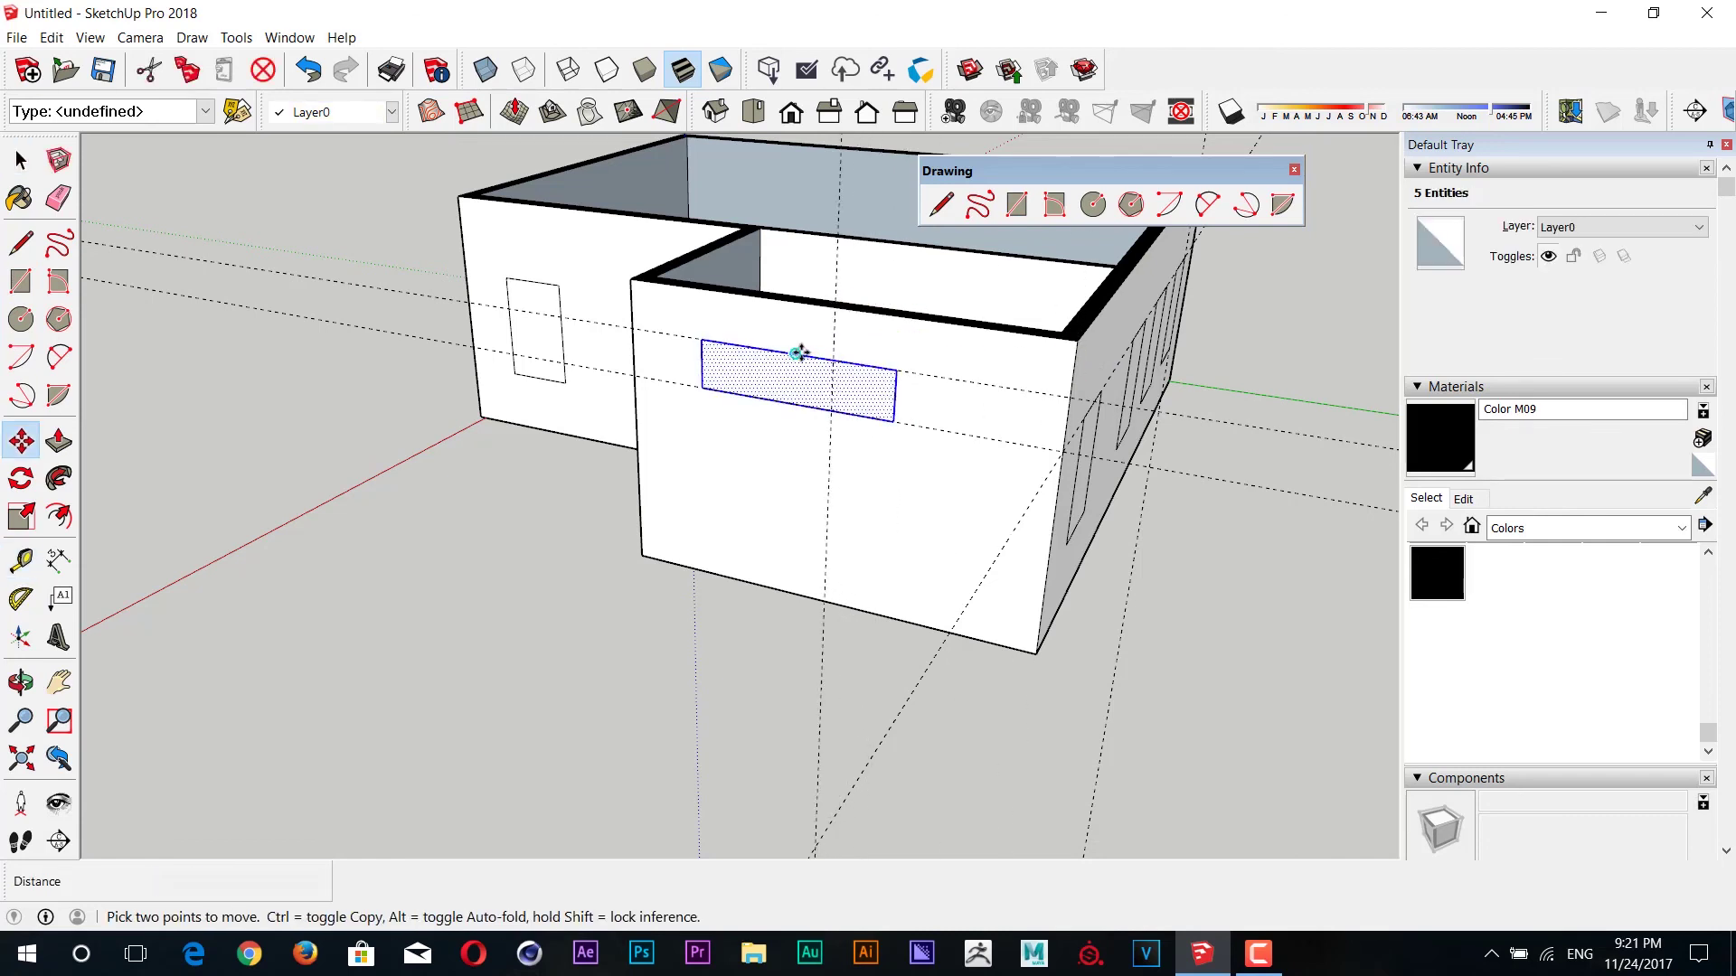
click(800, 354)
- Delete the helper guide lines around the new window
key(space)
mouse_move(837, 356)
middle_down()
mouse_move(829, 444)
mouse_move(1050, 632)
middle_up()
key(e)
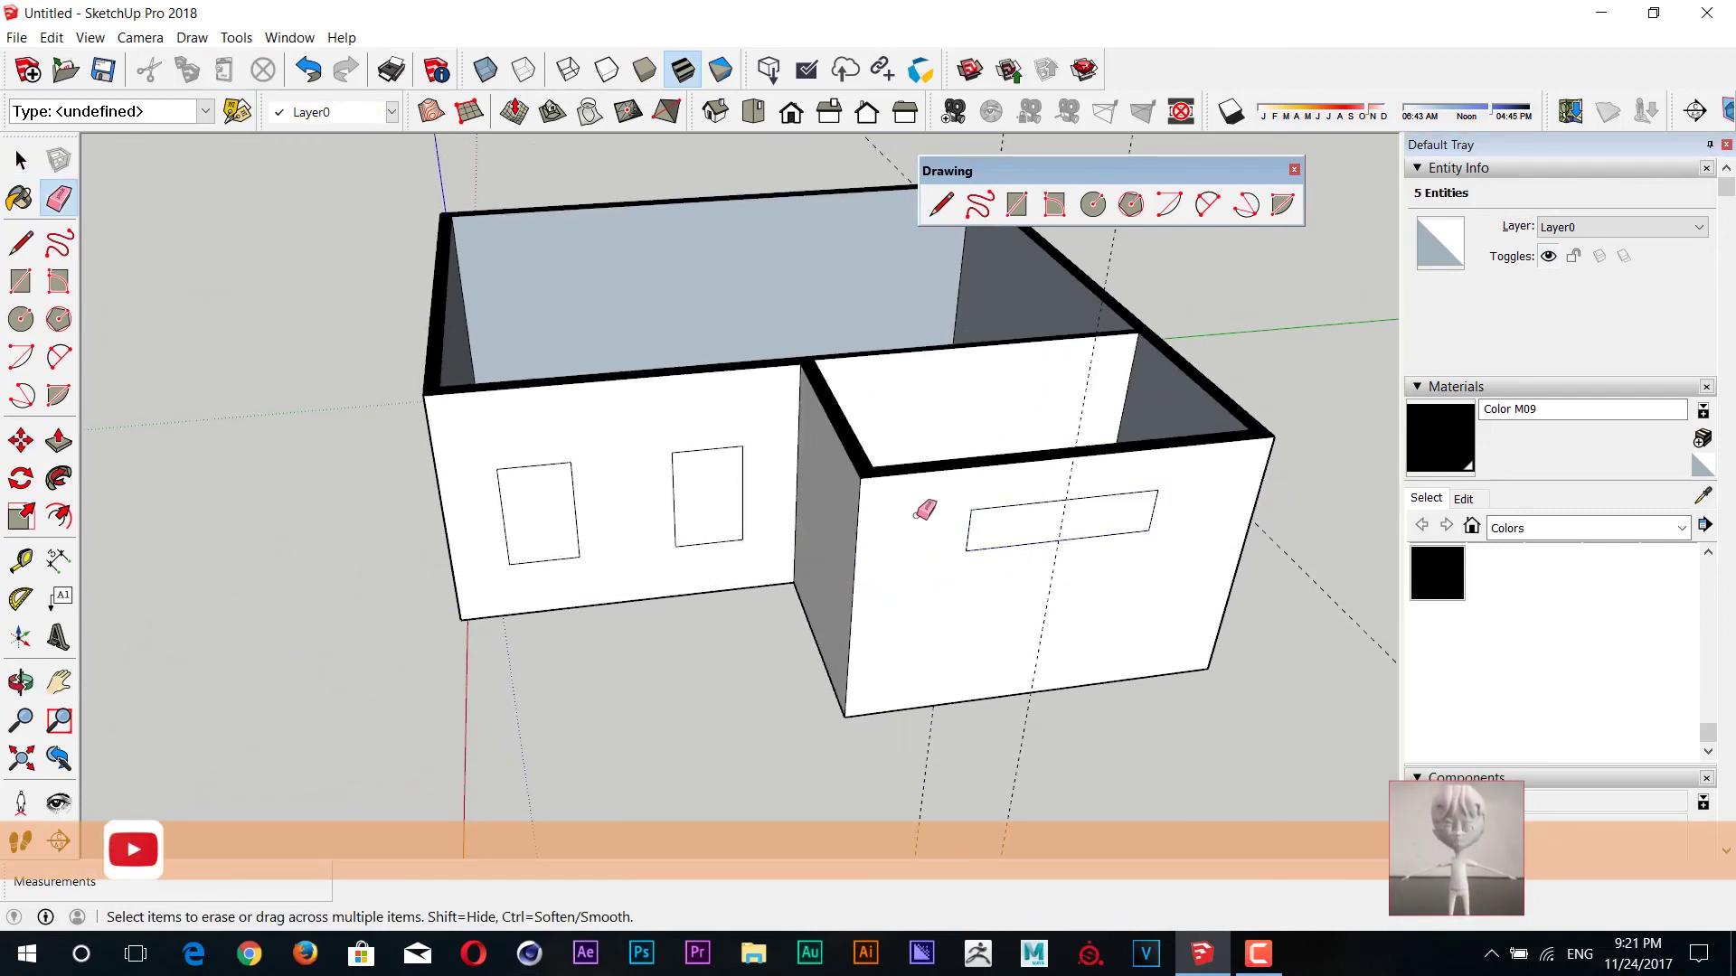
key(Delete)
mouse_move(1329, 493)
middle_down()
mouse_move(979, 629)
mouse_move(1089, 651)
middle_up()
scroll(845, 609, up, 3)
scroll(875, 616, up, 2)
mouse_move(874, 617)
middle_down()
mouse_move(709, 620)
mouse_move(732, 593)
middle_up()
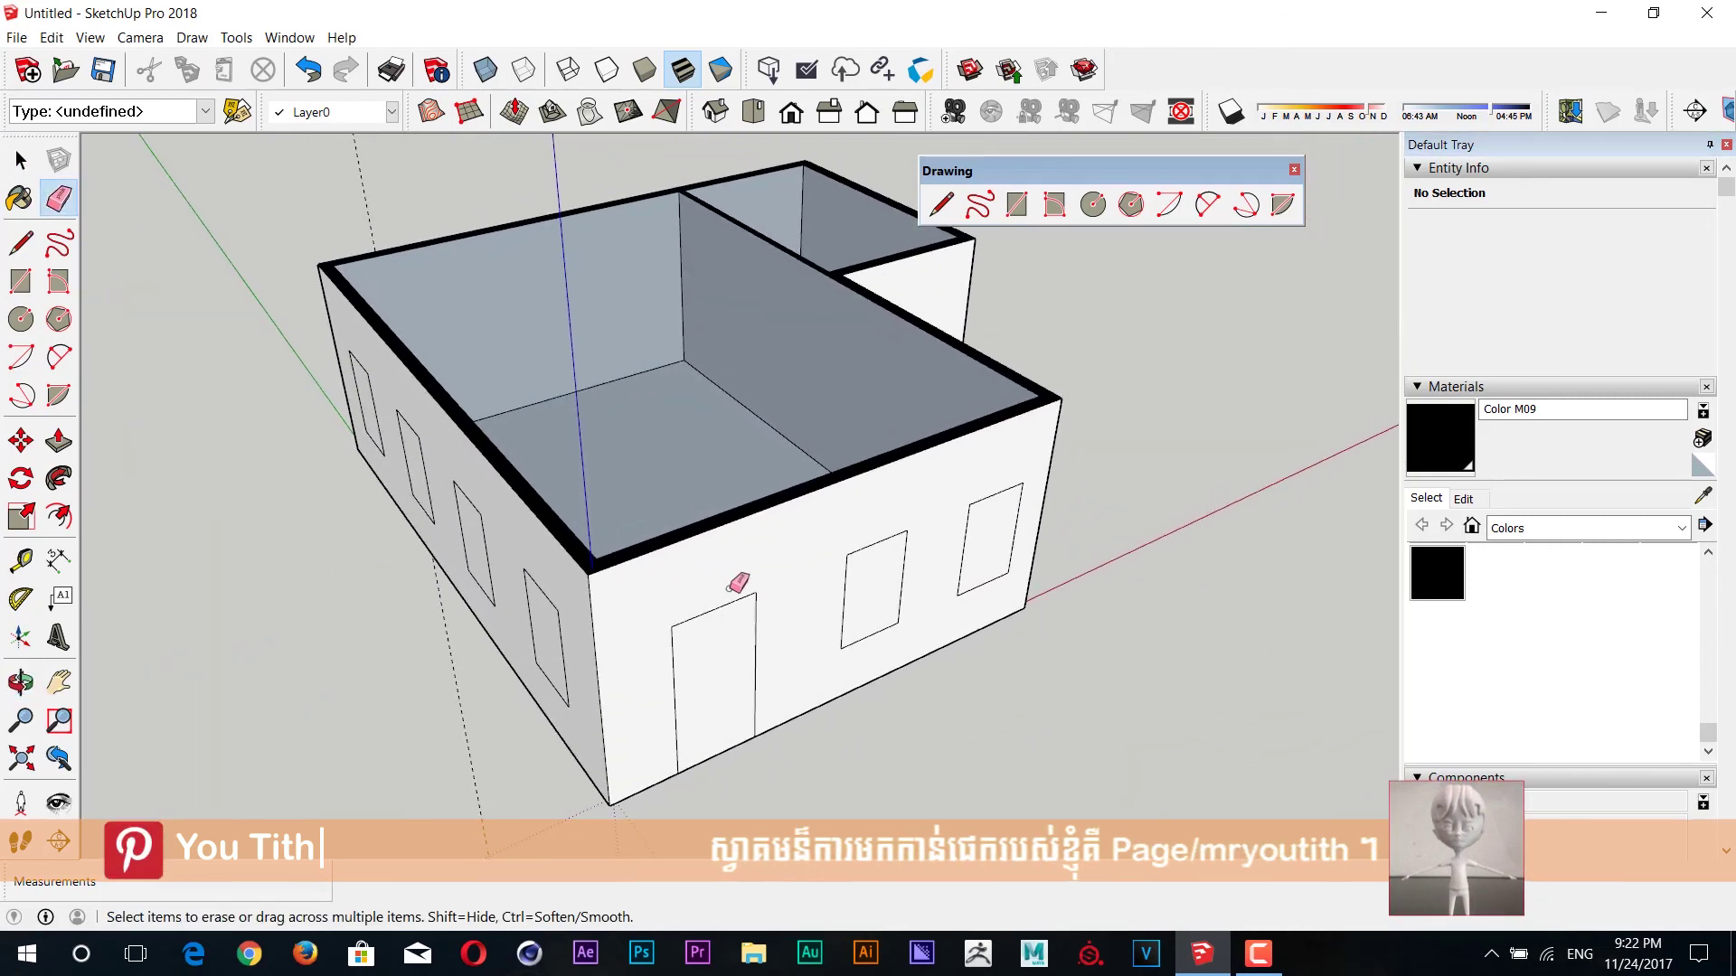
- Push the door outline through the wall, undoing a window that only recessed
click(58, 443)
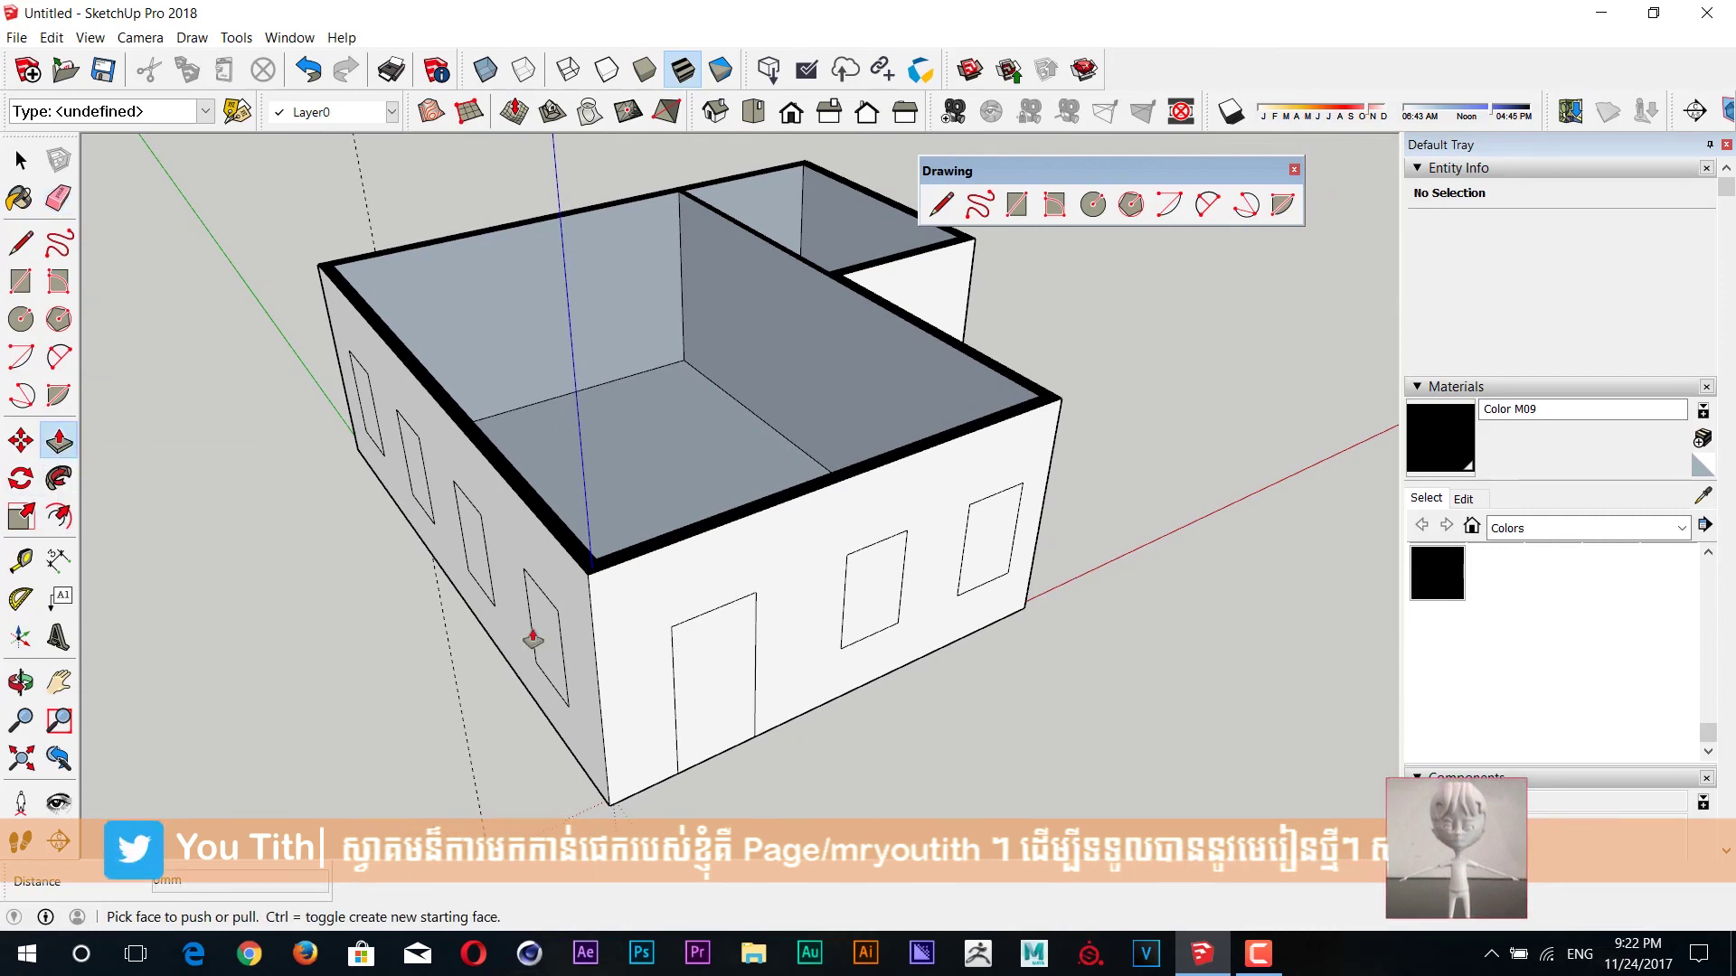
click(717, 690)
scroll(785, 630, up, 2)
mouse_move(785, 630)
middle_down()
mouse_move(794, 609)
mouse_move(872, 582)
mouse_move(917, 617)
middle_up()
double_click(872, 581)
key(ctrl+z)
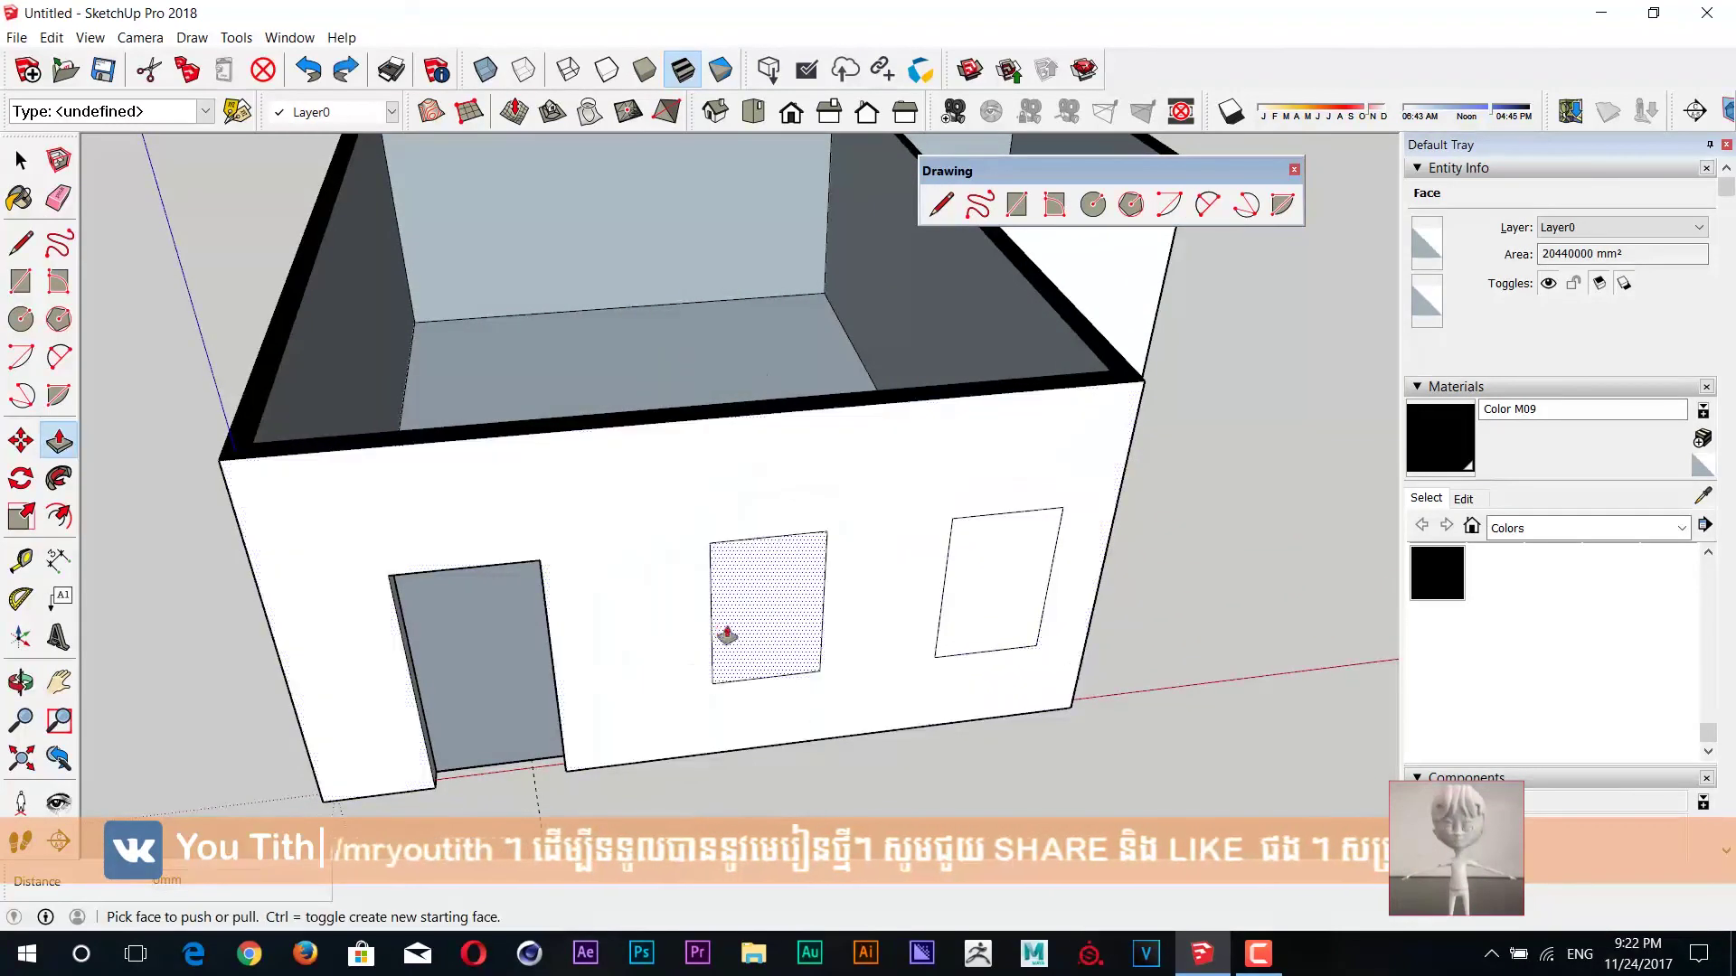
- Push the right window, the front windows and the inner-side window through the walls
mouse_move(786, 619)
middle_down()
mouse_move(1358, 642)
mouse_move(1016, 562)
mouse_move(468, 626)
mouse_move(930, 581)
middle_up()
double_click(1016, 562)
double_click(709, 592)
double_click(936, 506)
mouse_move(1106, 622)
middle_down()
mouse_move(786, 650)
mouse_move(814, 545)
mouse_move(426, 613)
mouse_move(719, 566)
middle_up()
double_click(813, 544)
- Push the windows along the long wall through the wall thickness
double_click(1010, 554)
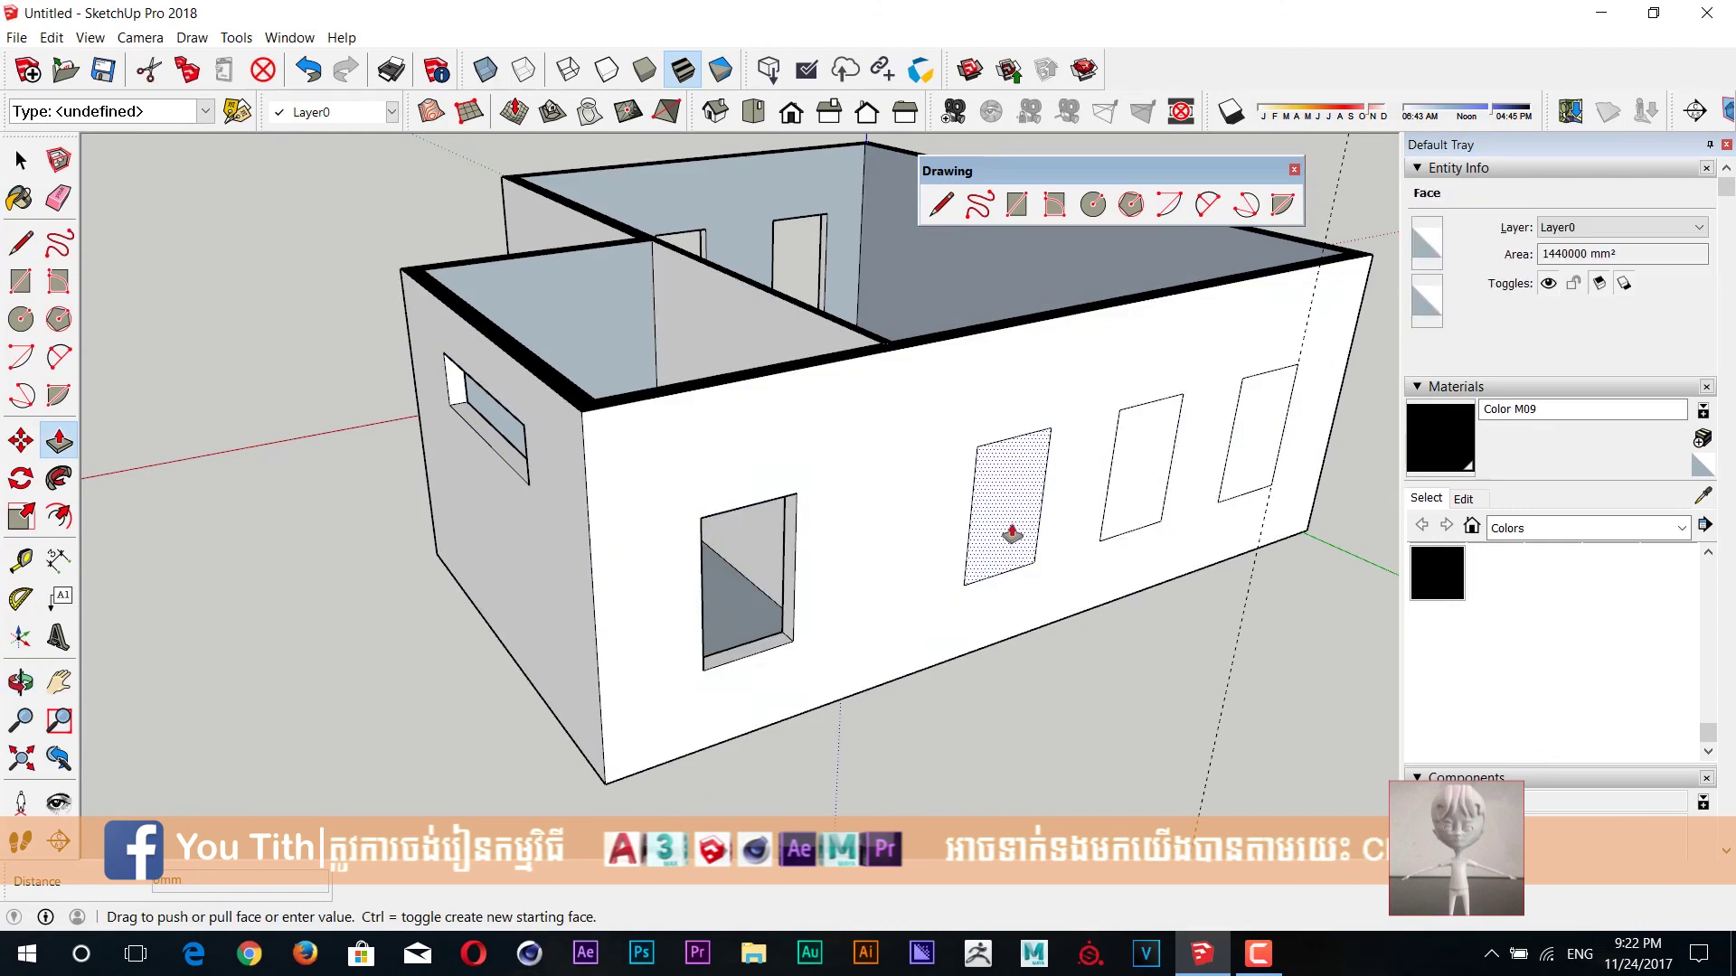
double_click(1134, 465)
double_click(1258, 448)
mouse_move(1259, 448)
middle_down()
mouse_move(1161, 666)
mouse_move(768, 666)
middle_up()
key(e)
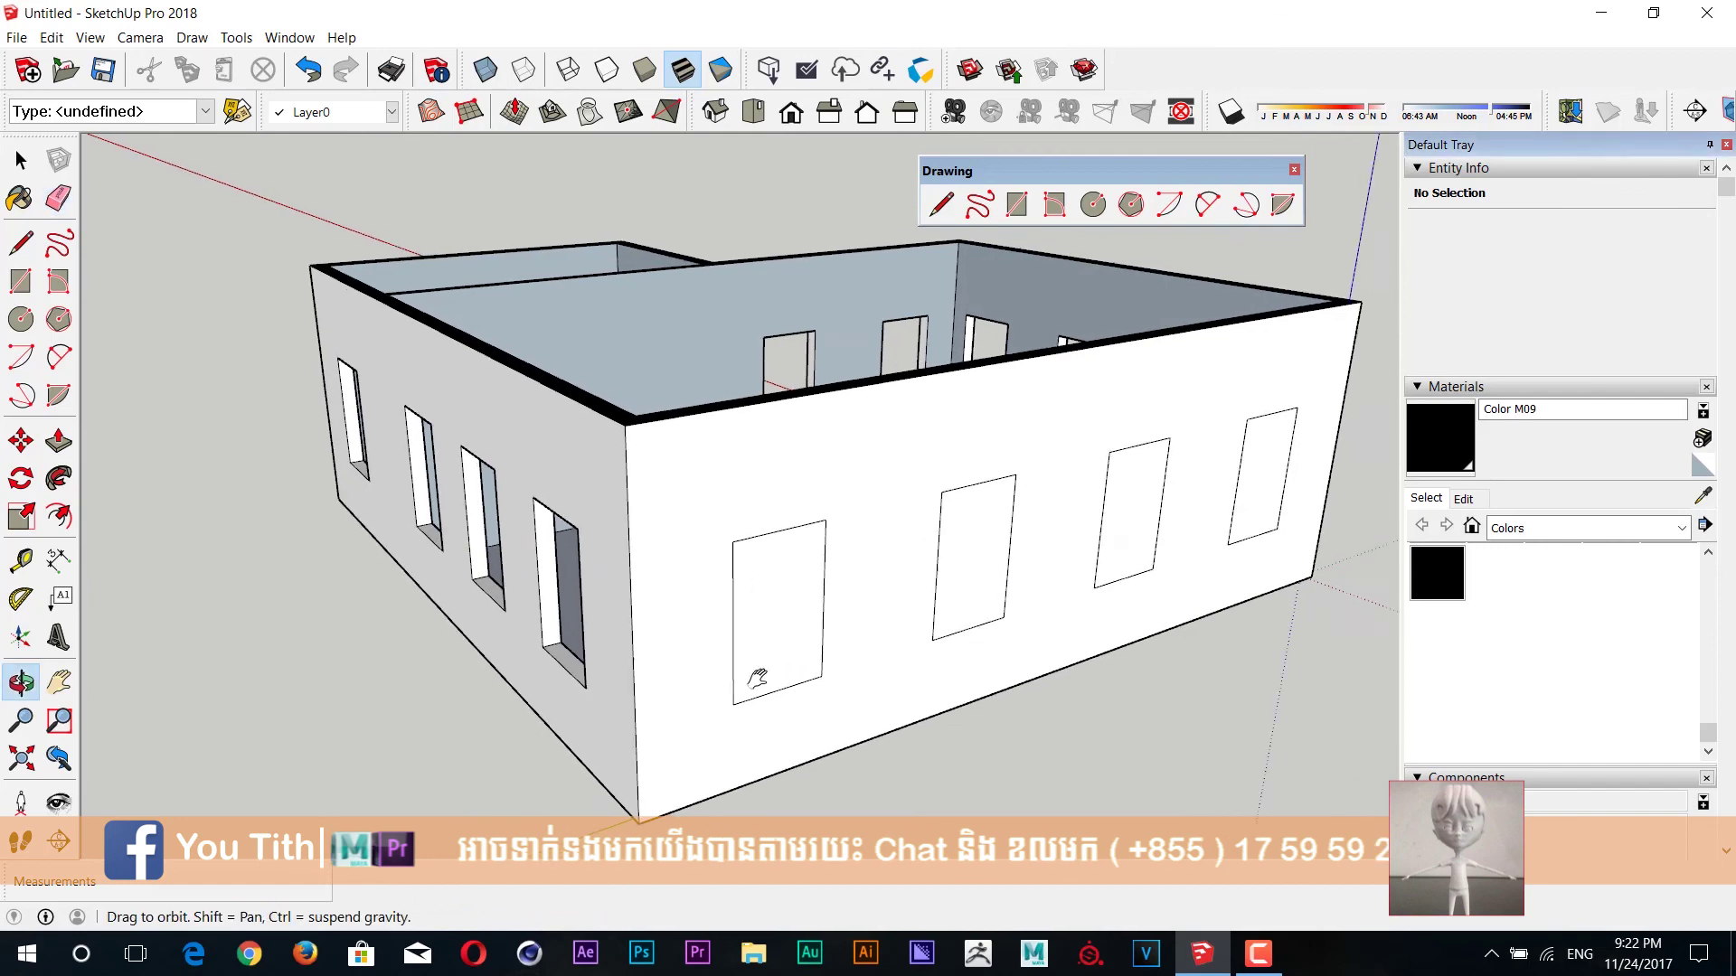
key(p)
- Push the remaining door opening and three windows through the other wall
double_click(742, 592)
double_click(965, 553)
double_click(1124, 506)
double_click(1248, 486)
mouse_move(1260, 651)
middle_down()
mouse_move(733, 600)
mouse_move(762, 721)
mouse_move(503, 729)
mouse_move(628, 721)
mouse_move(711, 674)
mouse_move(540, 687)
mouse_move(736, 652)
mouse_move(755, 714)
middle_up()
key(space)
scroll(540, 685, up, 3)
scroll(736, 653, down, 3)
scroll(804, 662, down, 3)
key(space)
scroll(802, 640, down, 2)
mouse_move(802, 640)
middle_down()
mouse_move(807, 558)
mouse_move(717, 566)
middle_up()
- Delete the main floor face, the doorway's bottom edge and the small room's floor
click(716, 563)
key(ctrl+t)
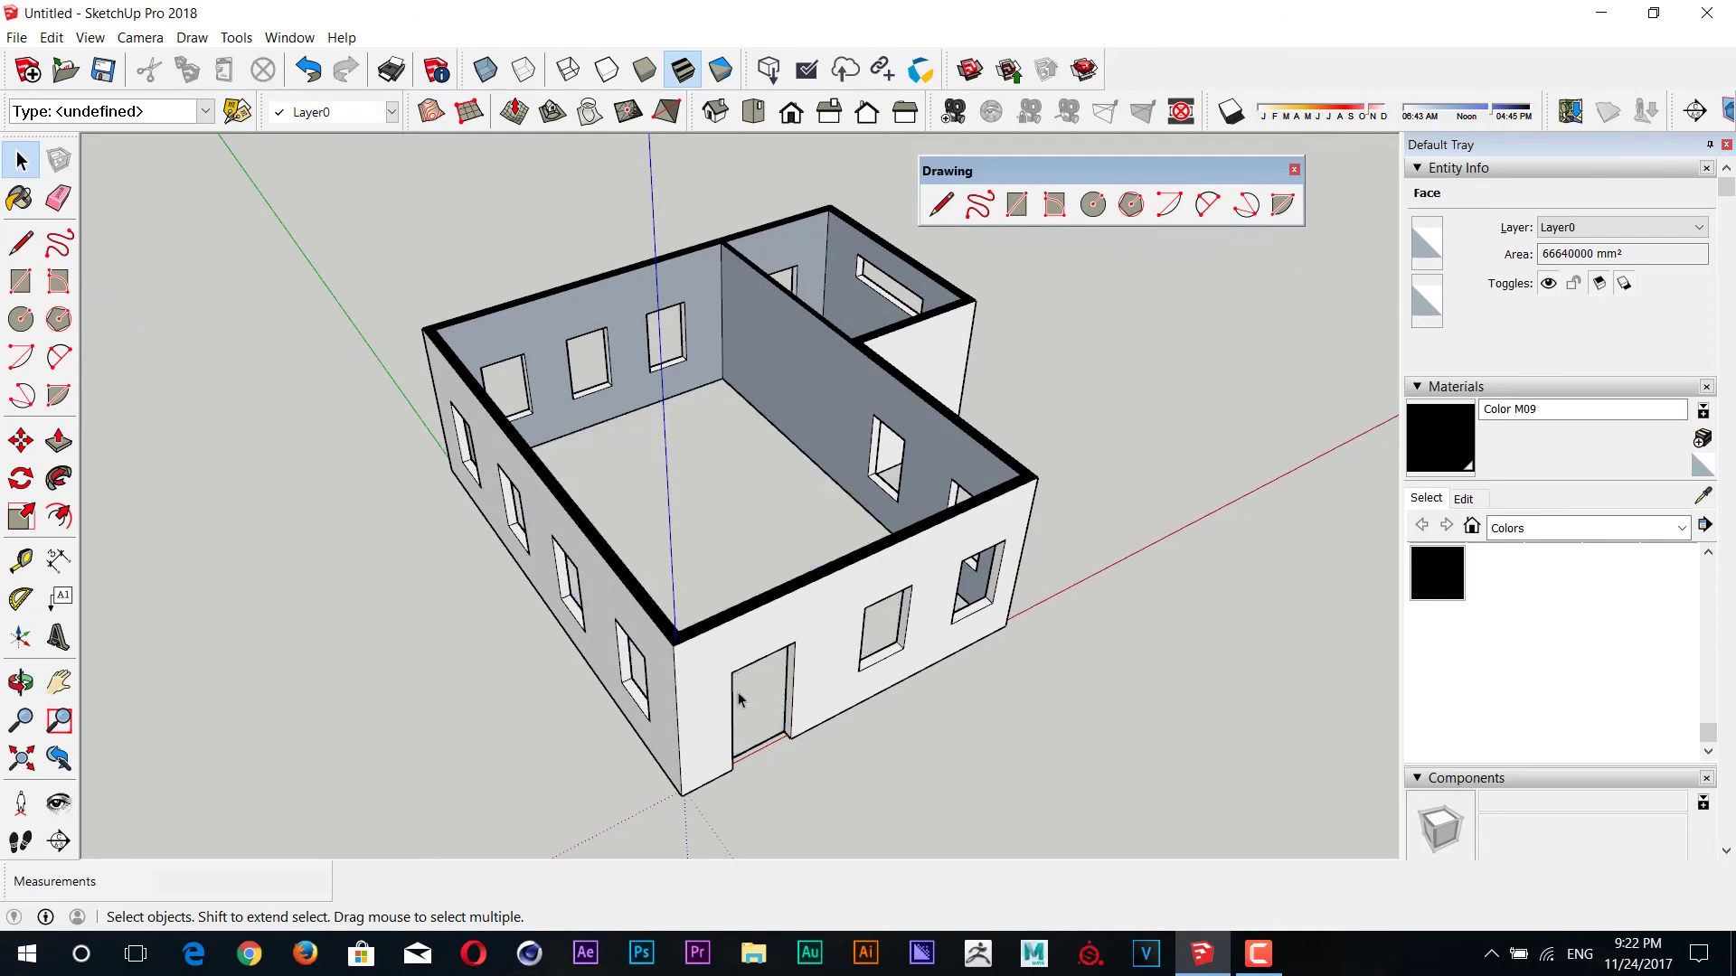
click(774, 753)
key(Delete)
middle_drag(902, 697, 848, 561)
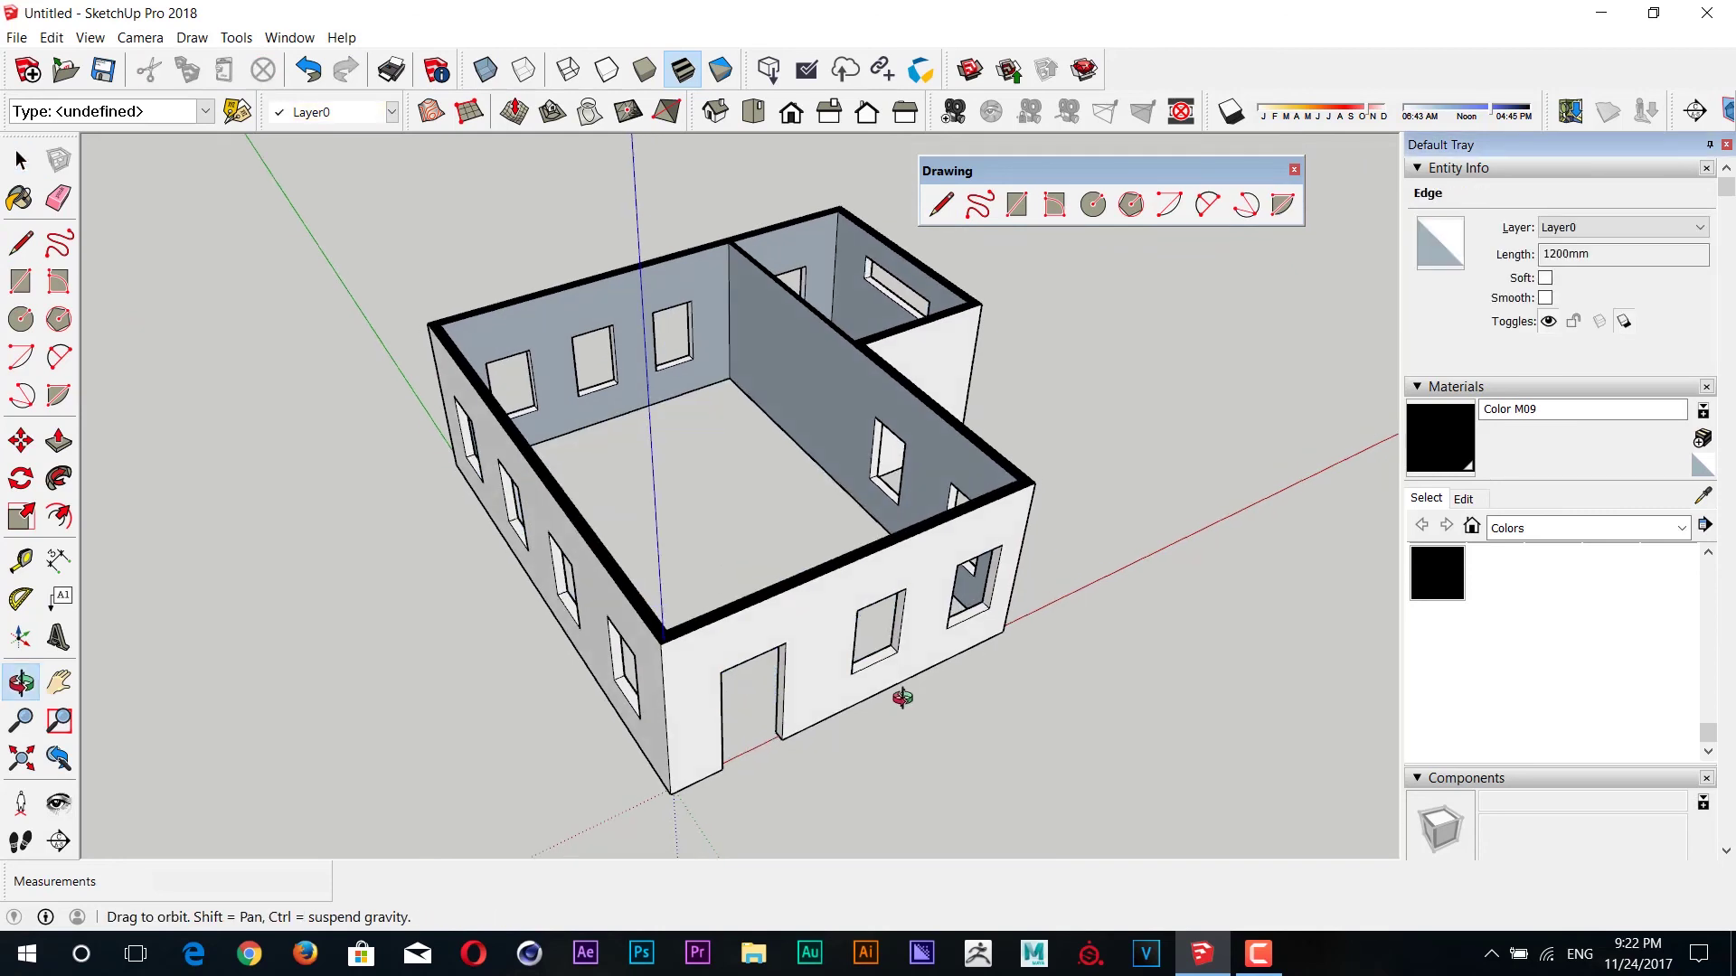
click(848, 561)
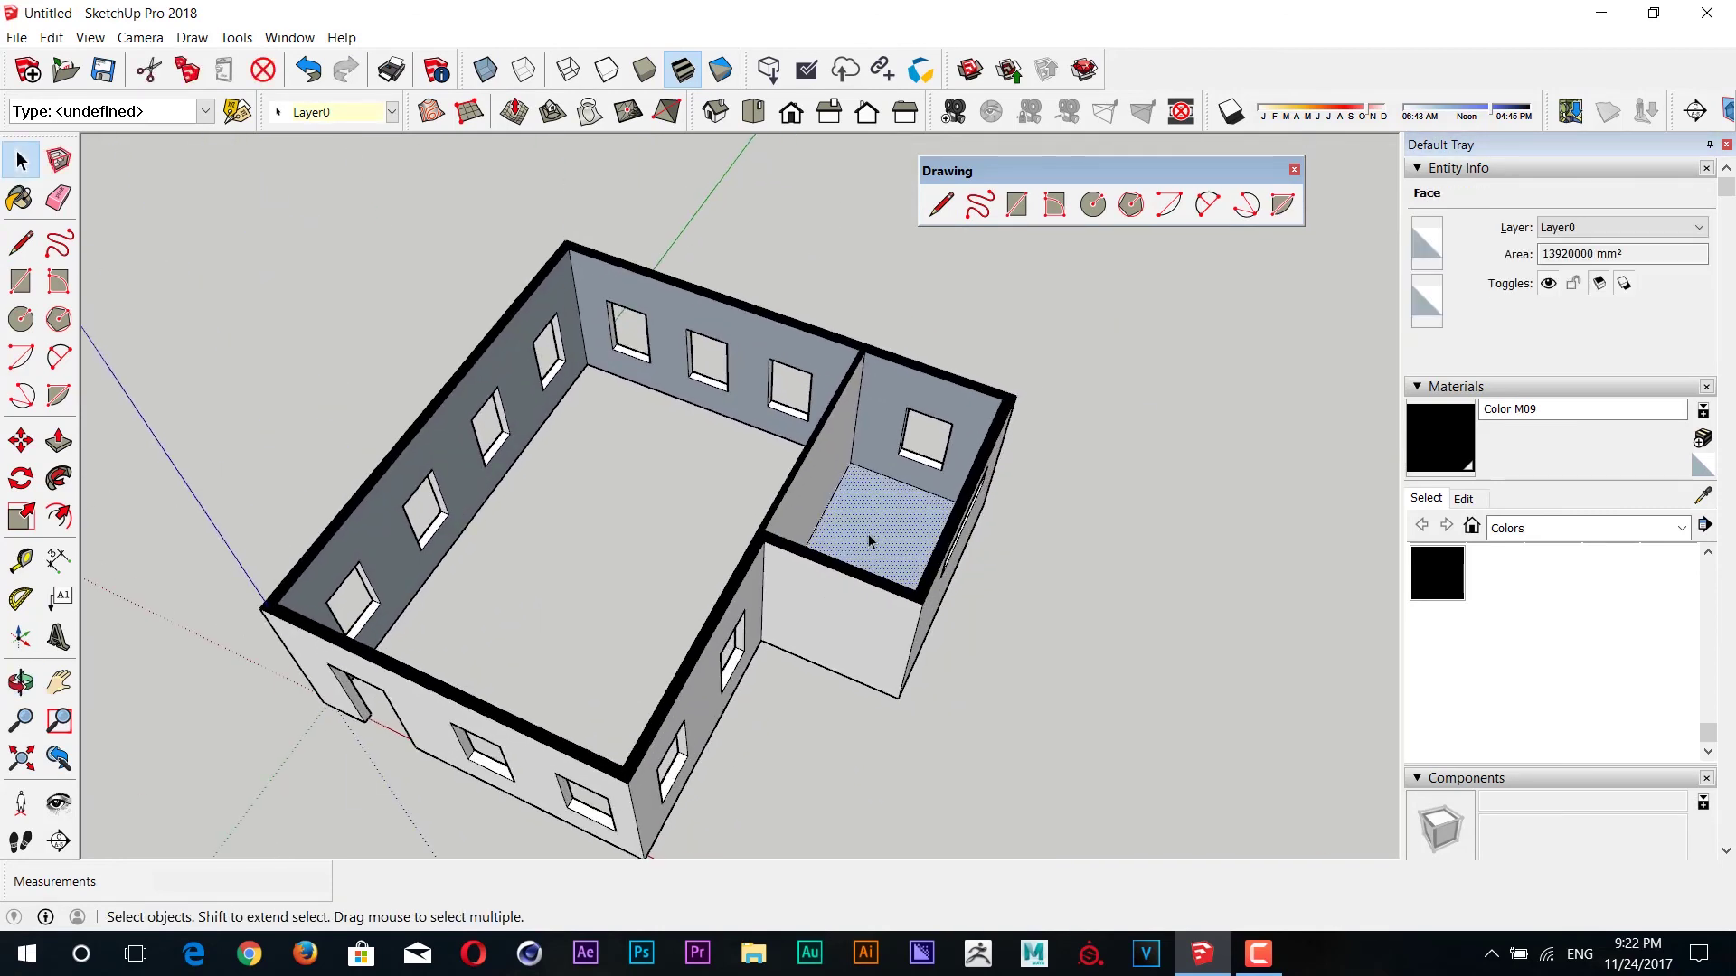
key(Delete)
mouse_move(802, 648)
middle_down()
mouse_move(890, 639)
mouse_move(814, 455)
middle_up()
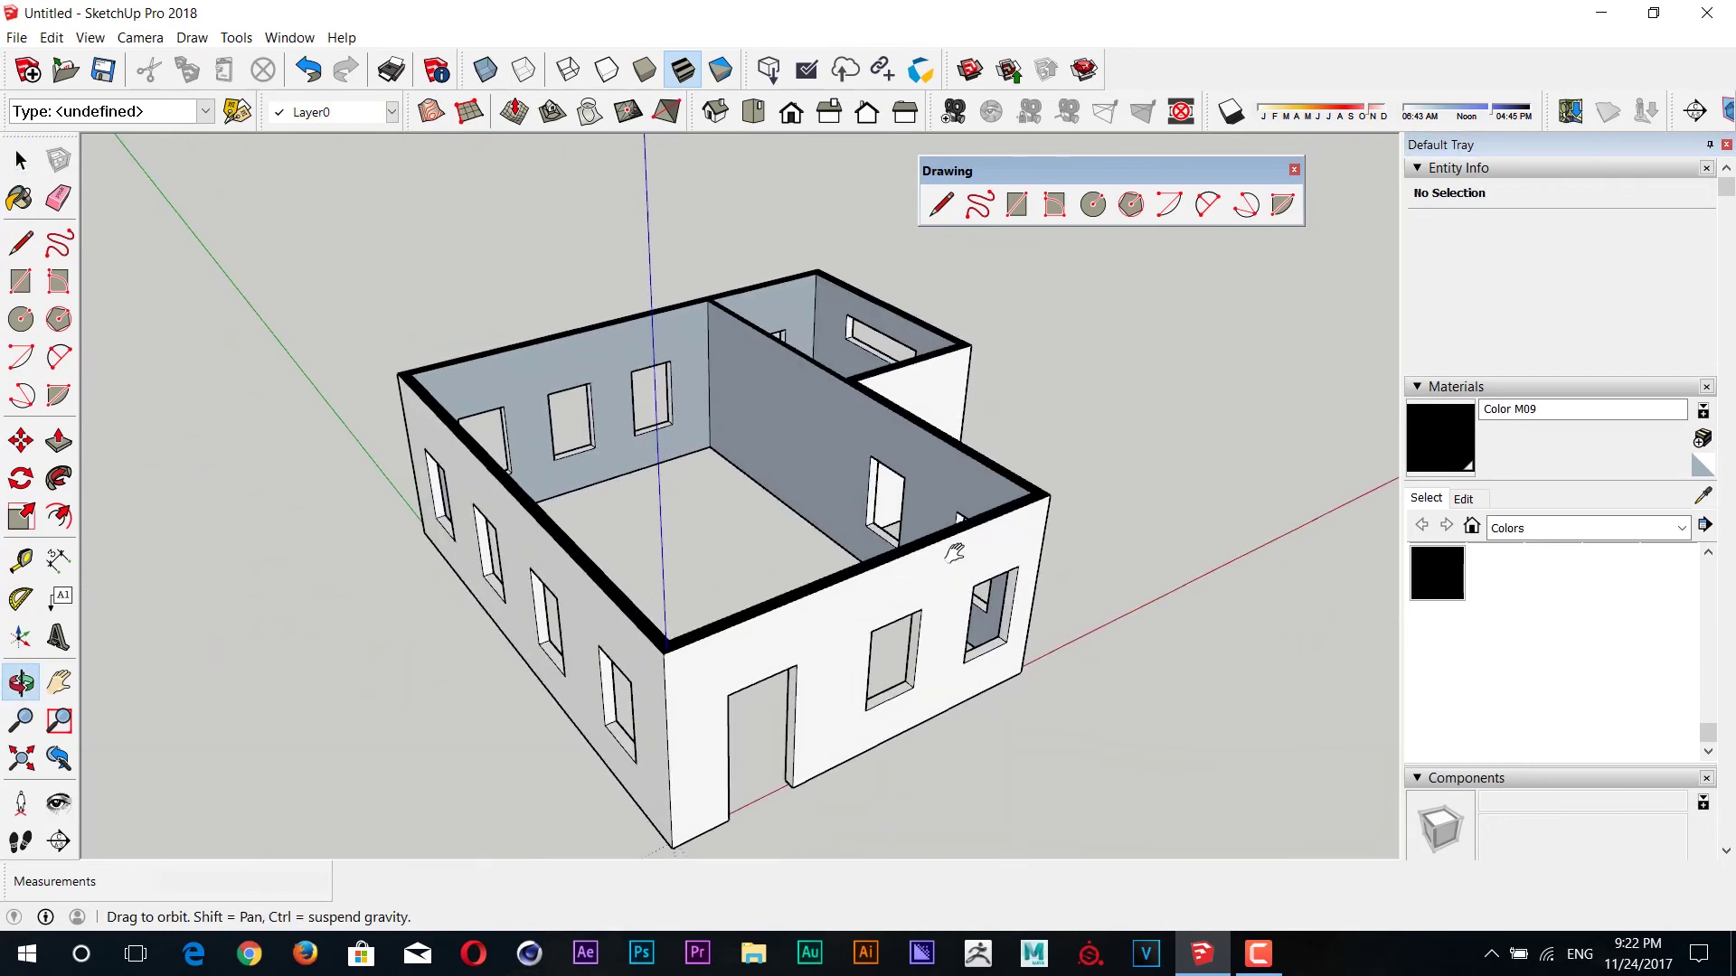
- Select the whole connected walled building and make it a component named Wall
double_click(799, 434)
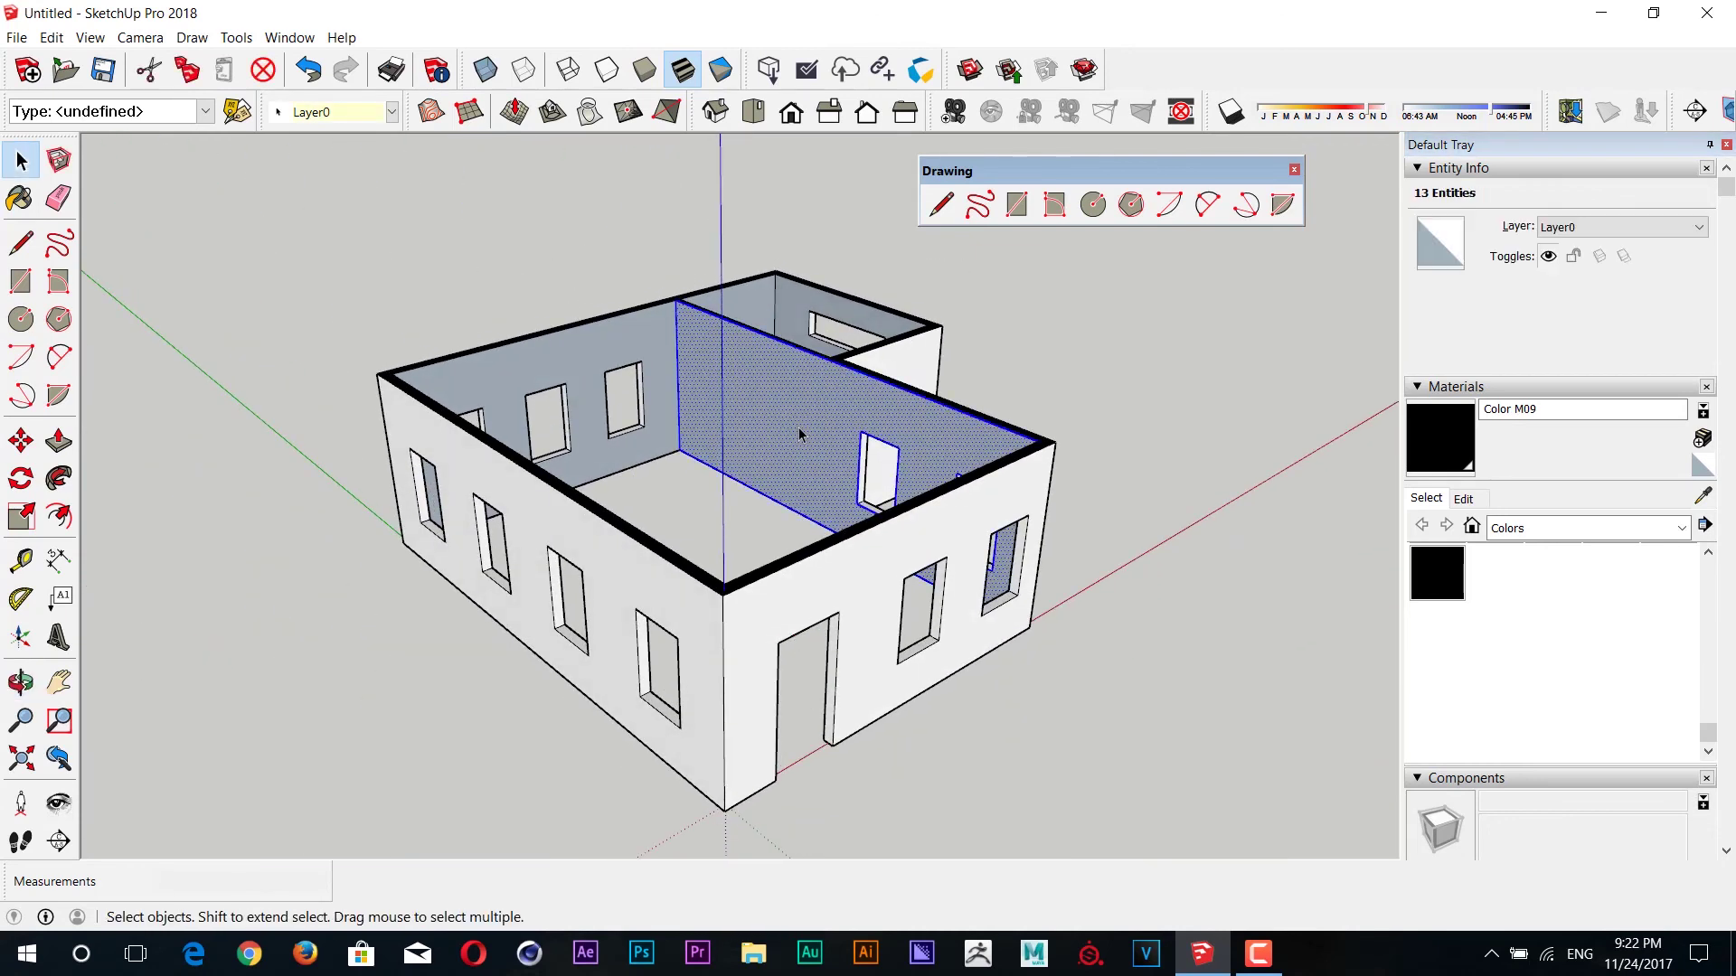
click(797, 426)
key(g)
text(Wall)
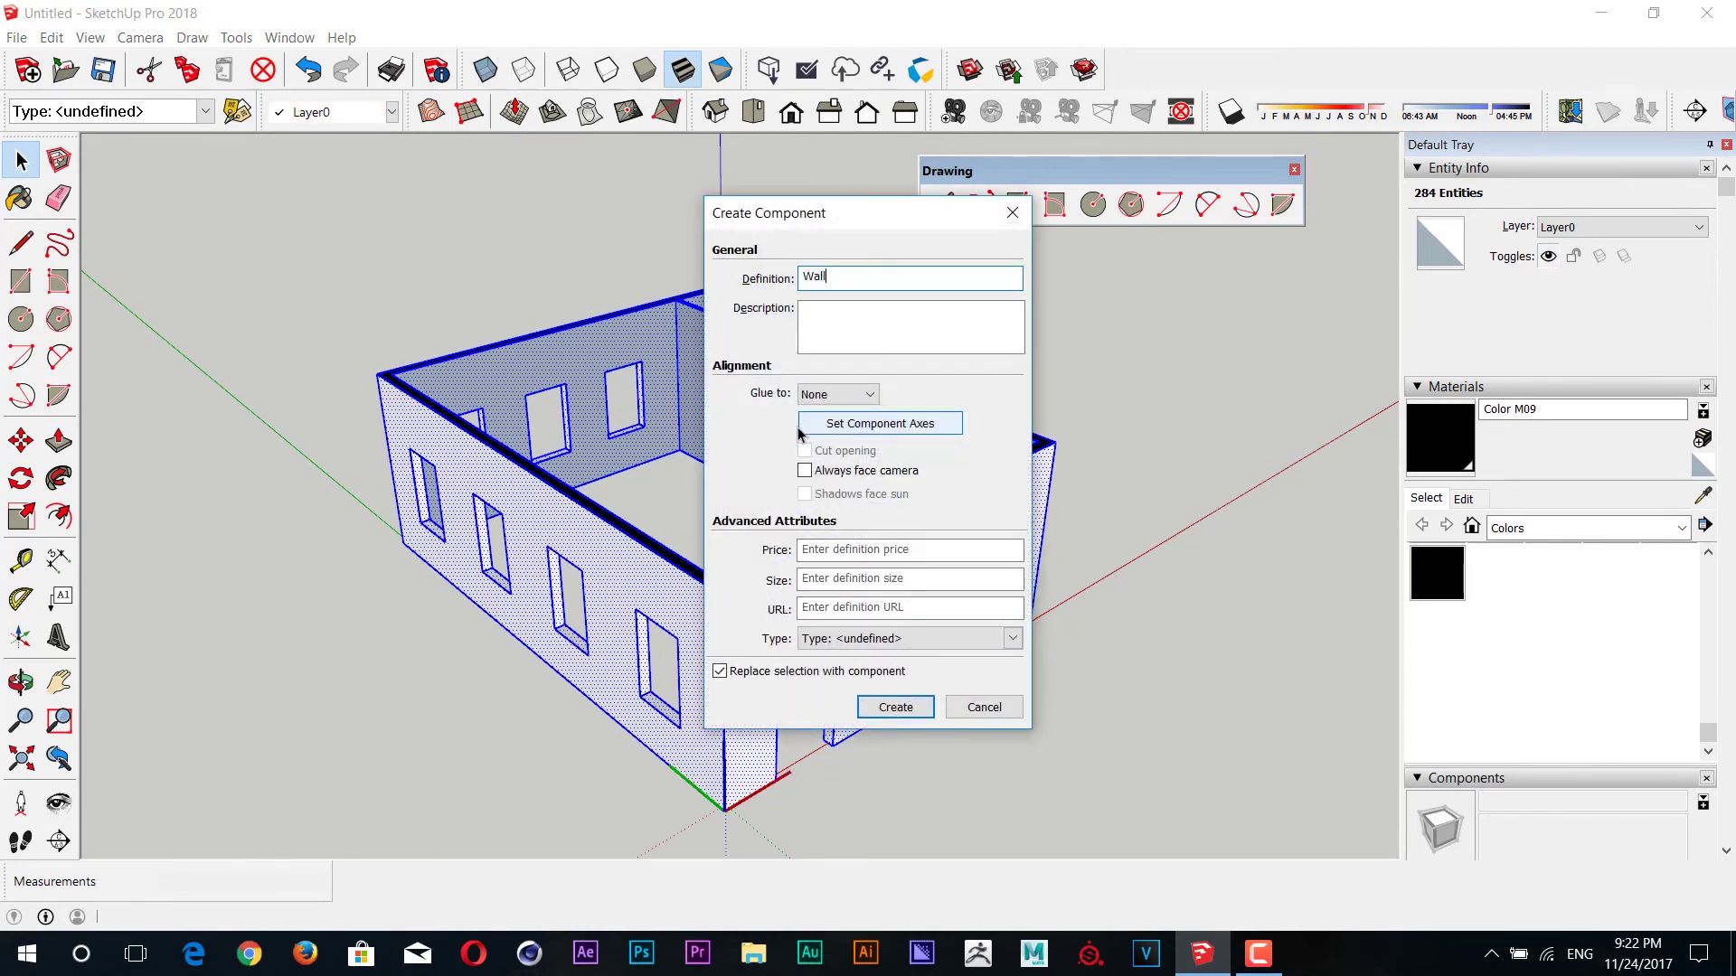
key(Return)
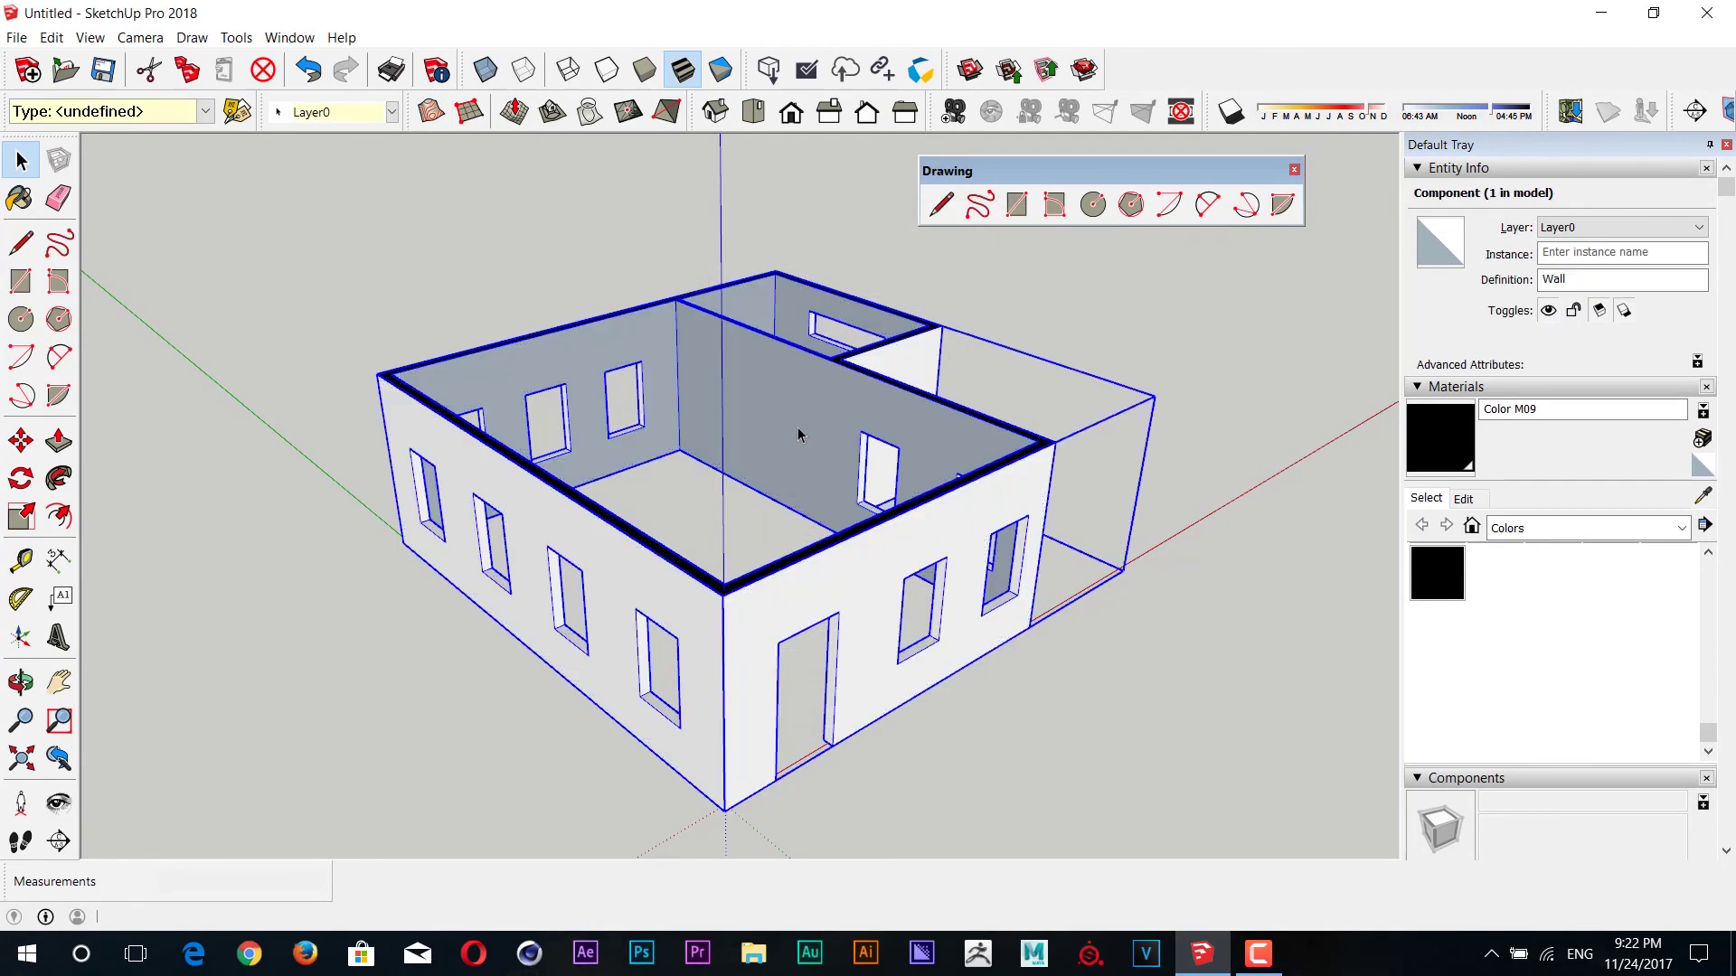
click(396, 209)
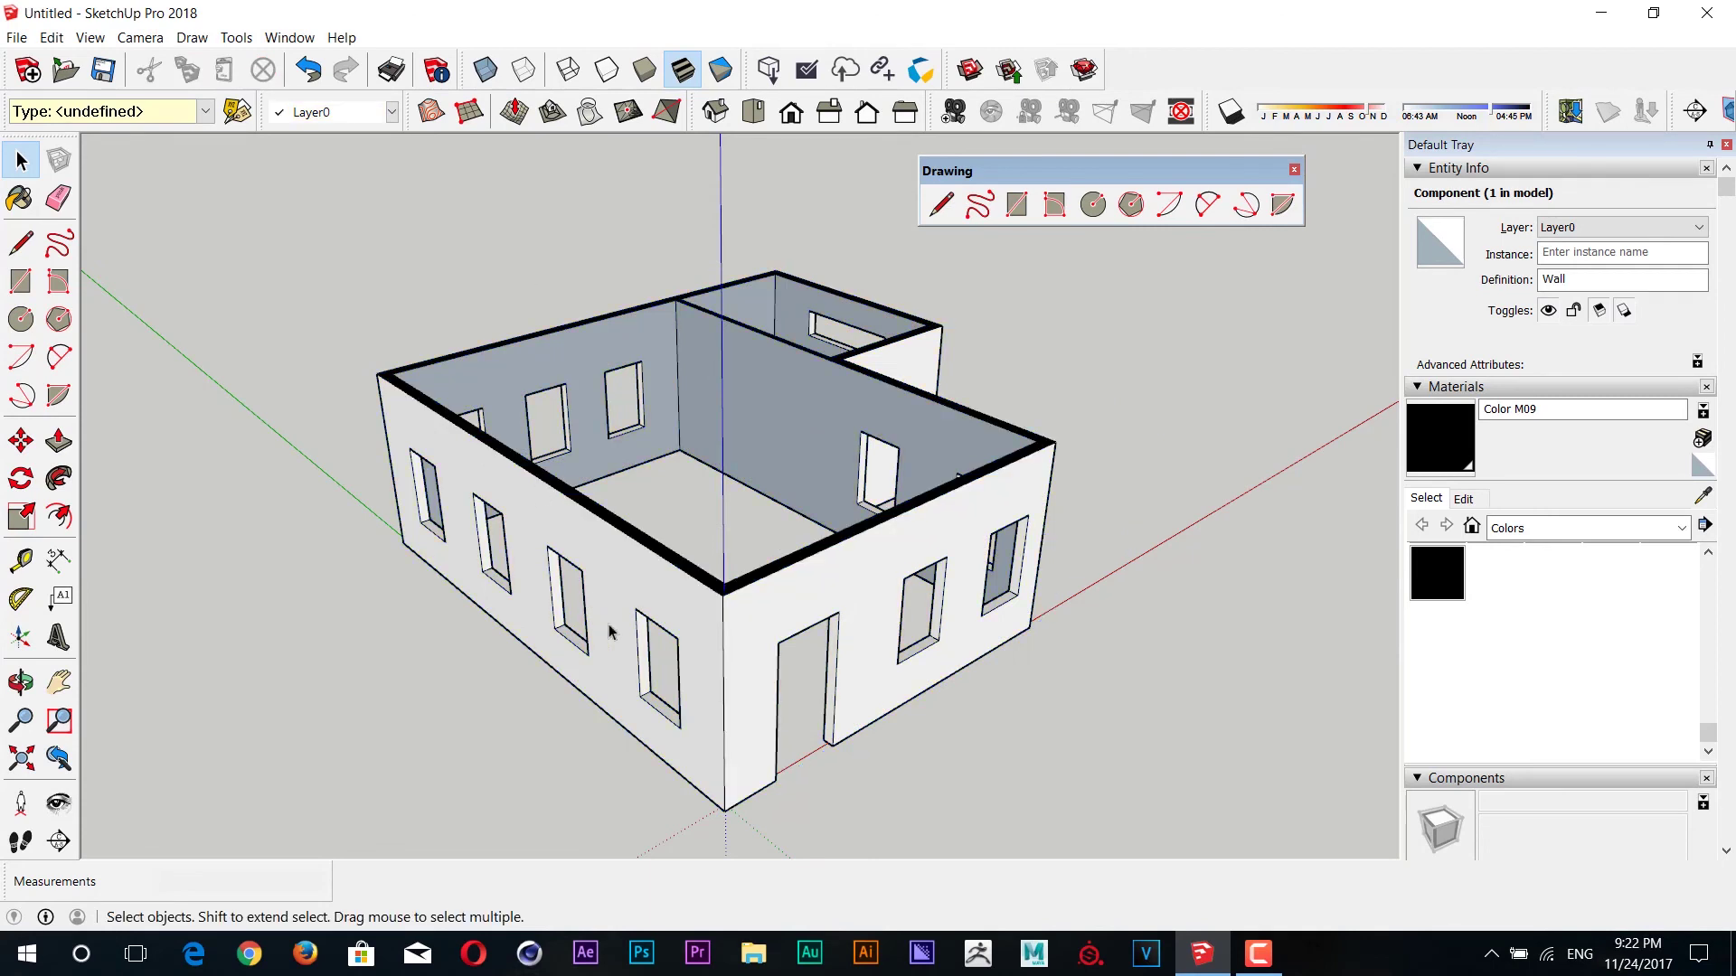
middle_drag(579, 669, 627, 699)
- From below, draw rectangles over the building's footprint, including a 5000 by 3000 mm one
key(r)
key(l)
mouse_move(809, 659)
middle_down()
mouse_move(729, 292)
mouse_move(768, 461)
middle_up()
key(r)
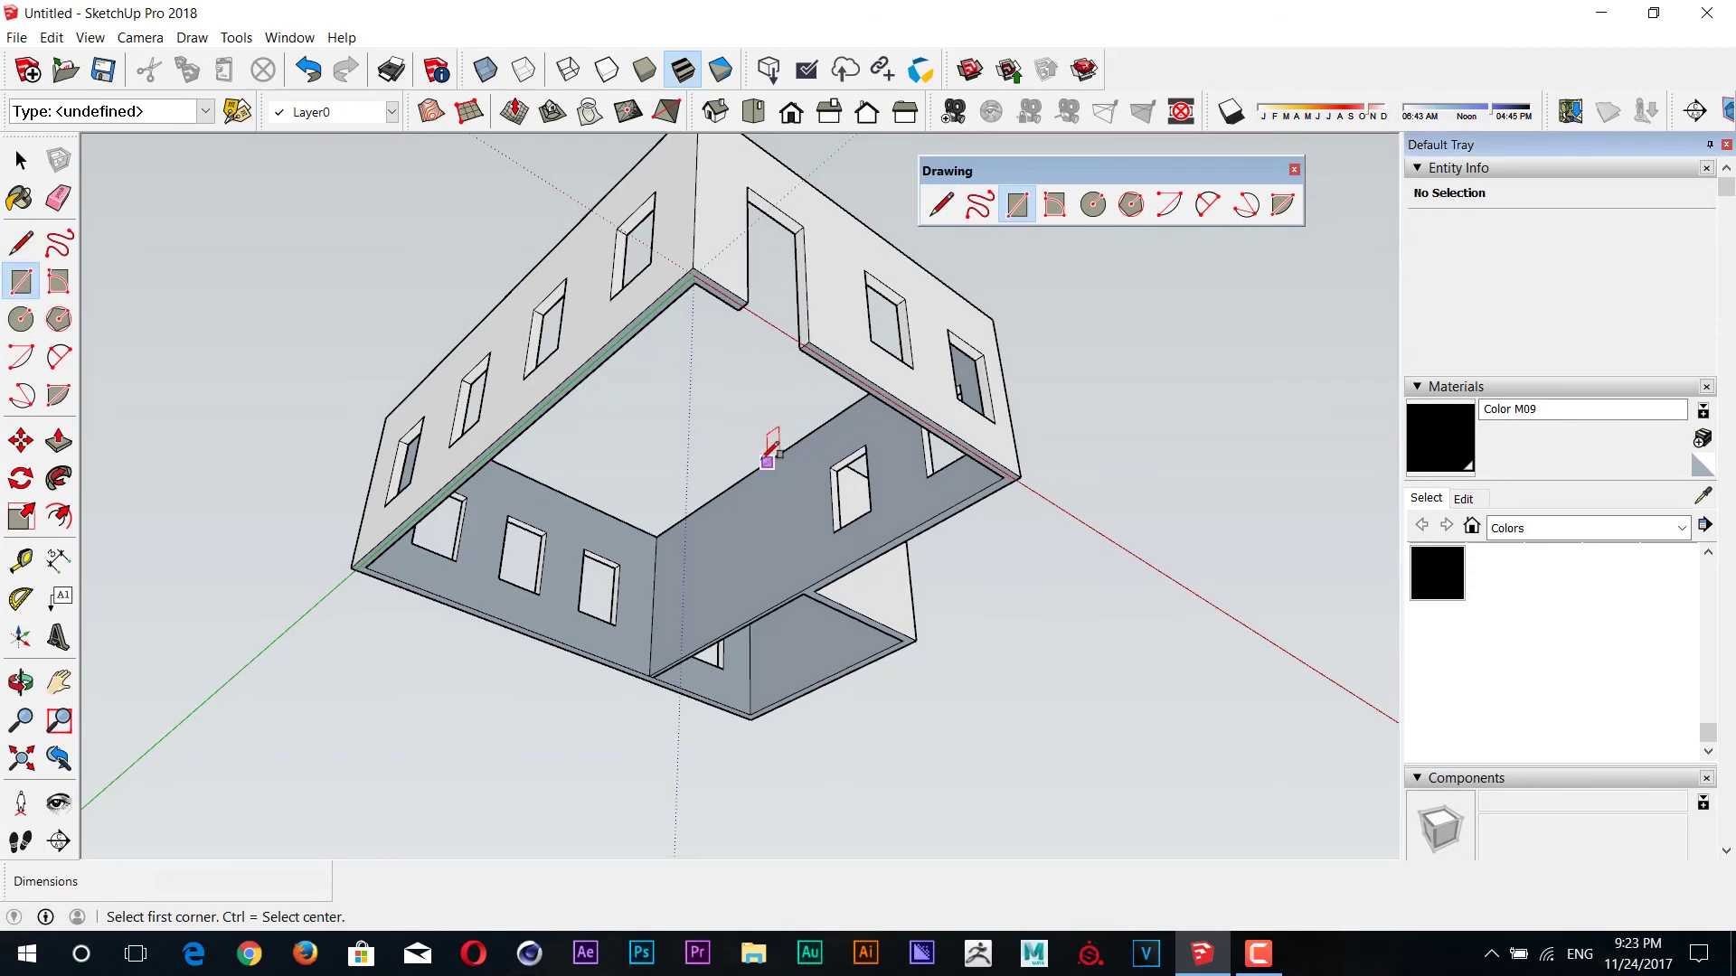
click(693, 267)
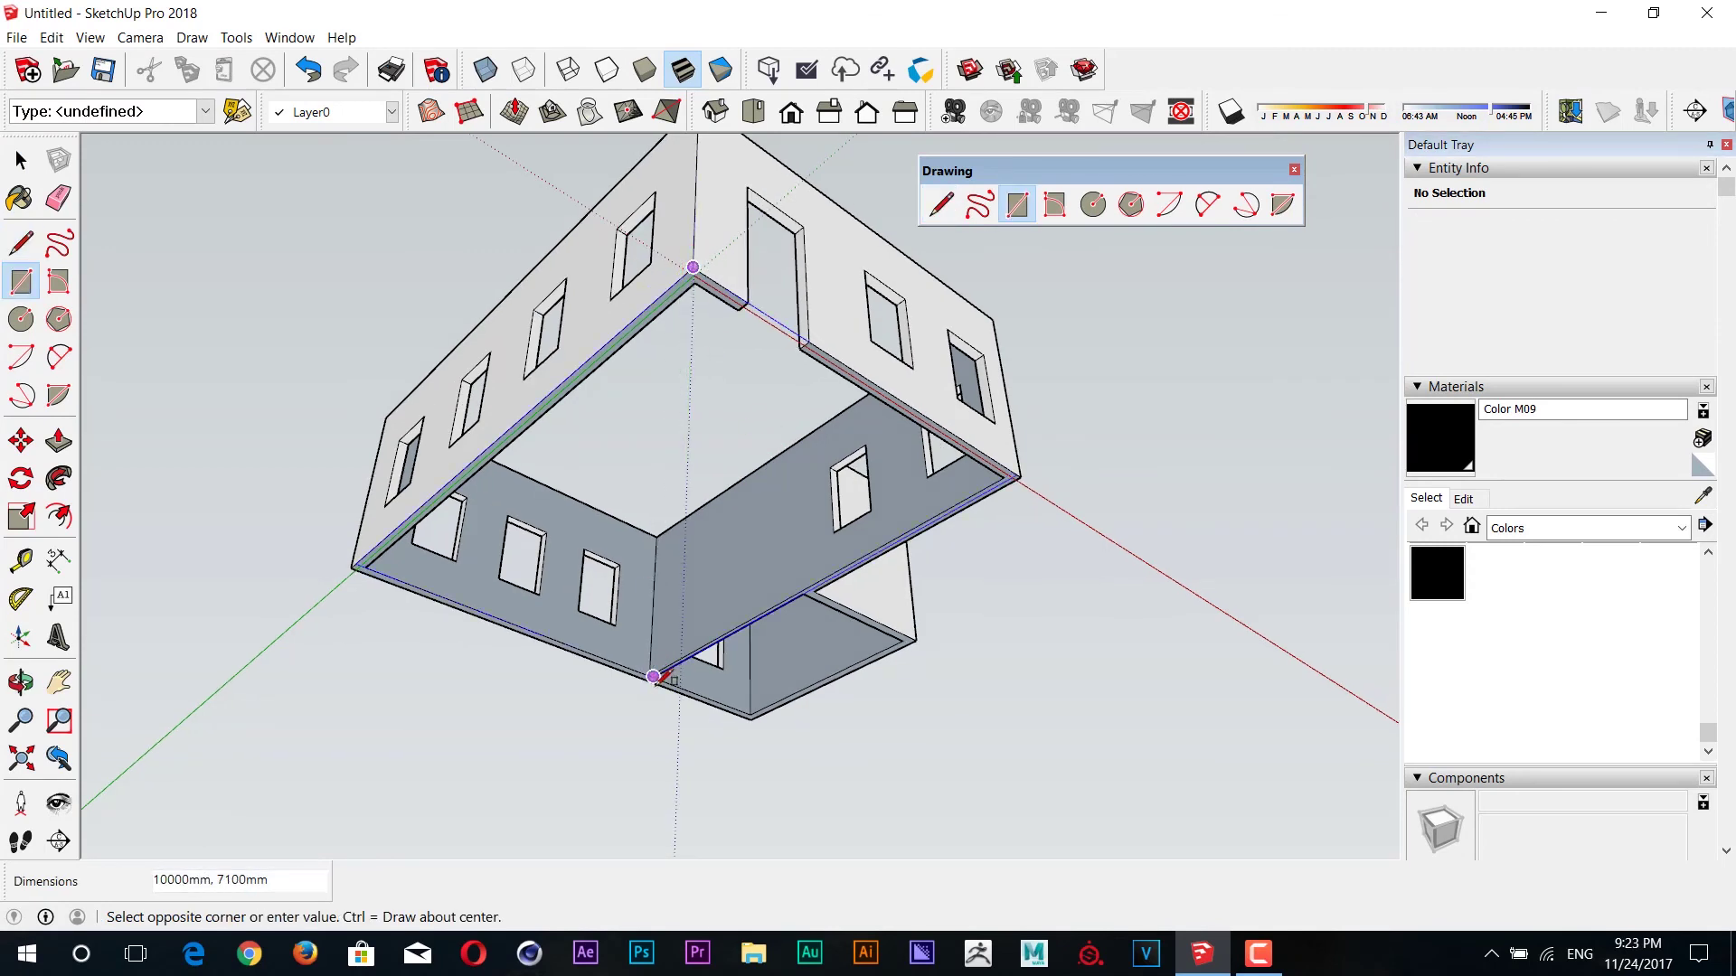
scroll(654, 675, up, 2)
scroll(658, 667, up, 2)
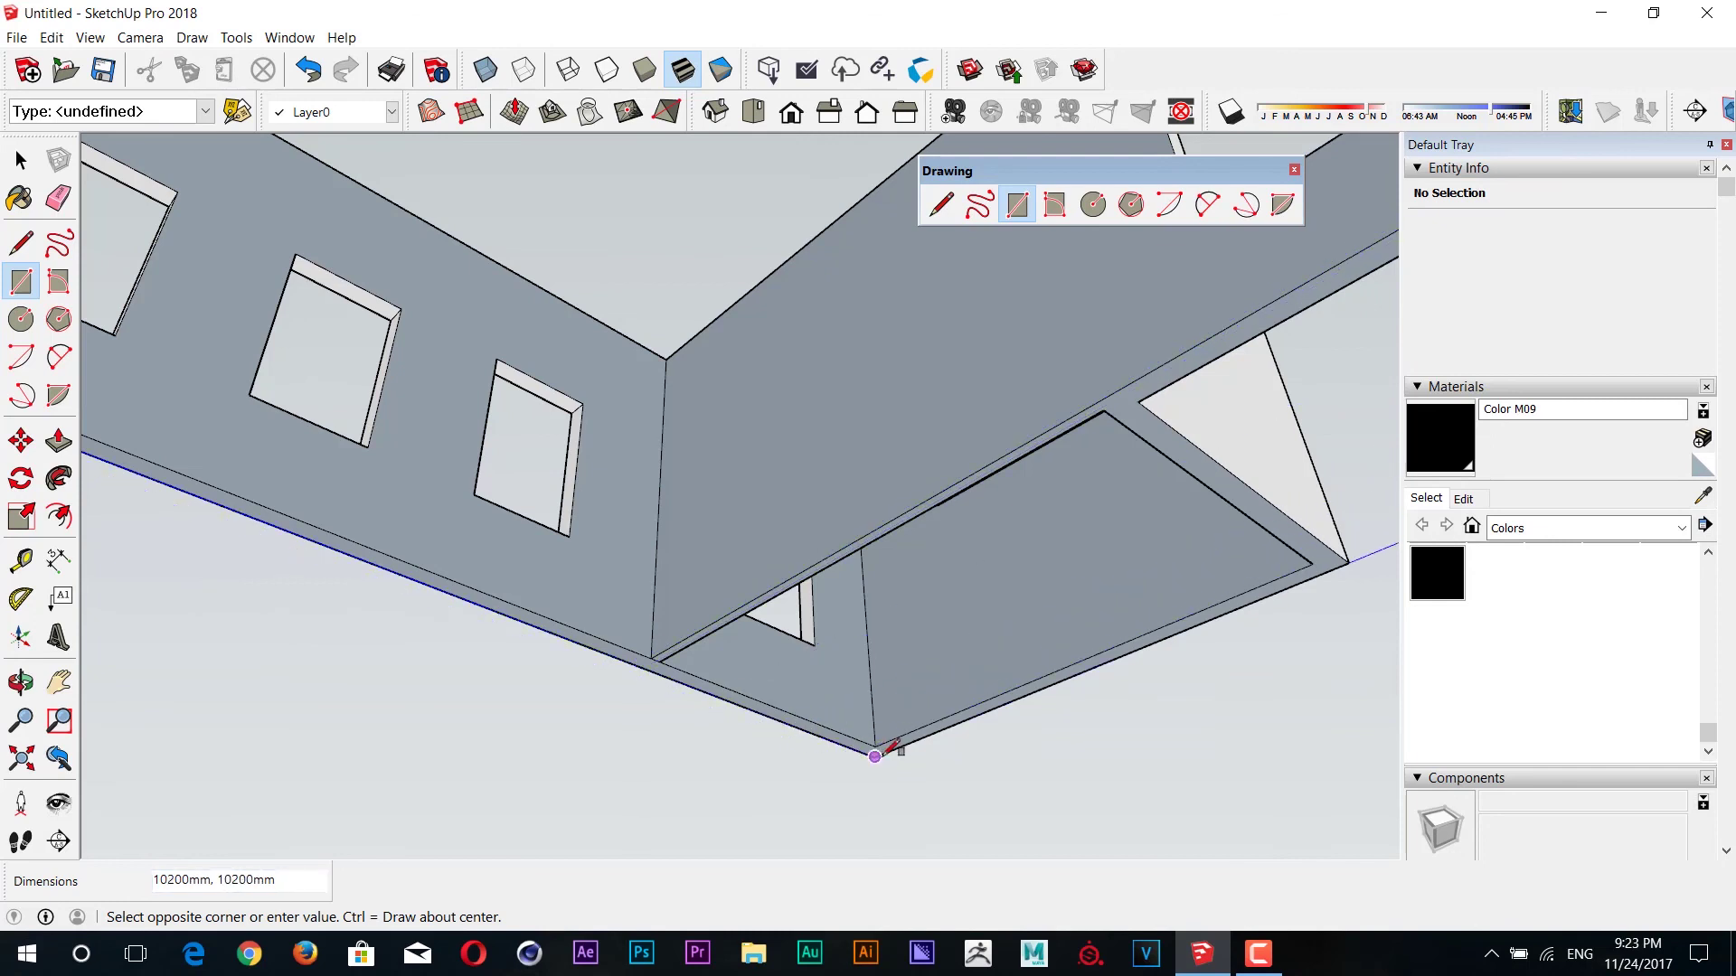
click(883, 748)
scroll(918, 672, up, 2)
middle_drag(931, 660, 723, 660)
scroll(932, 389, up, 2)
click(969, 382)
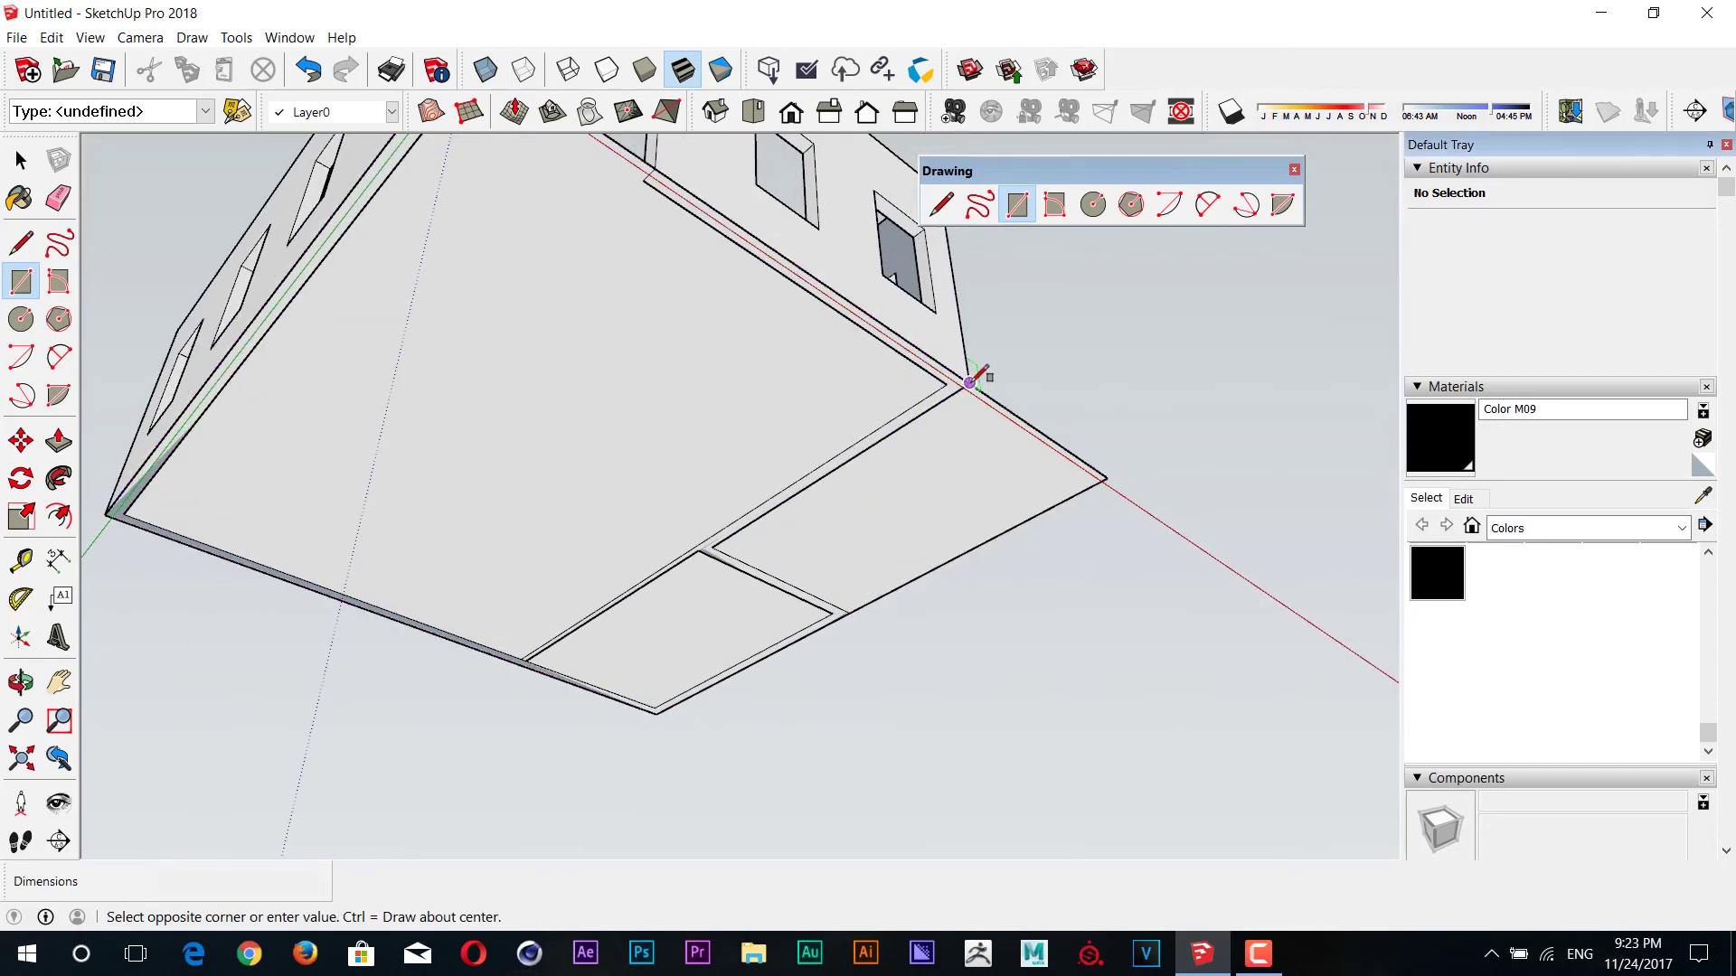
click(850, 606)
- Erase the extra rectangle edges, pull the base down 50, then pull its side outward
key(e)
drag(960, 583, 1020, 447)
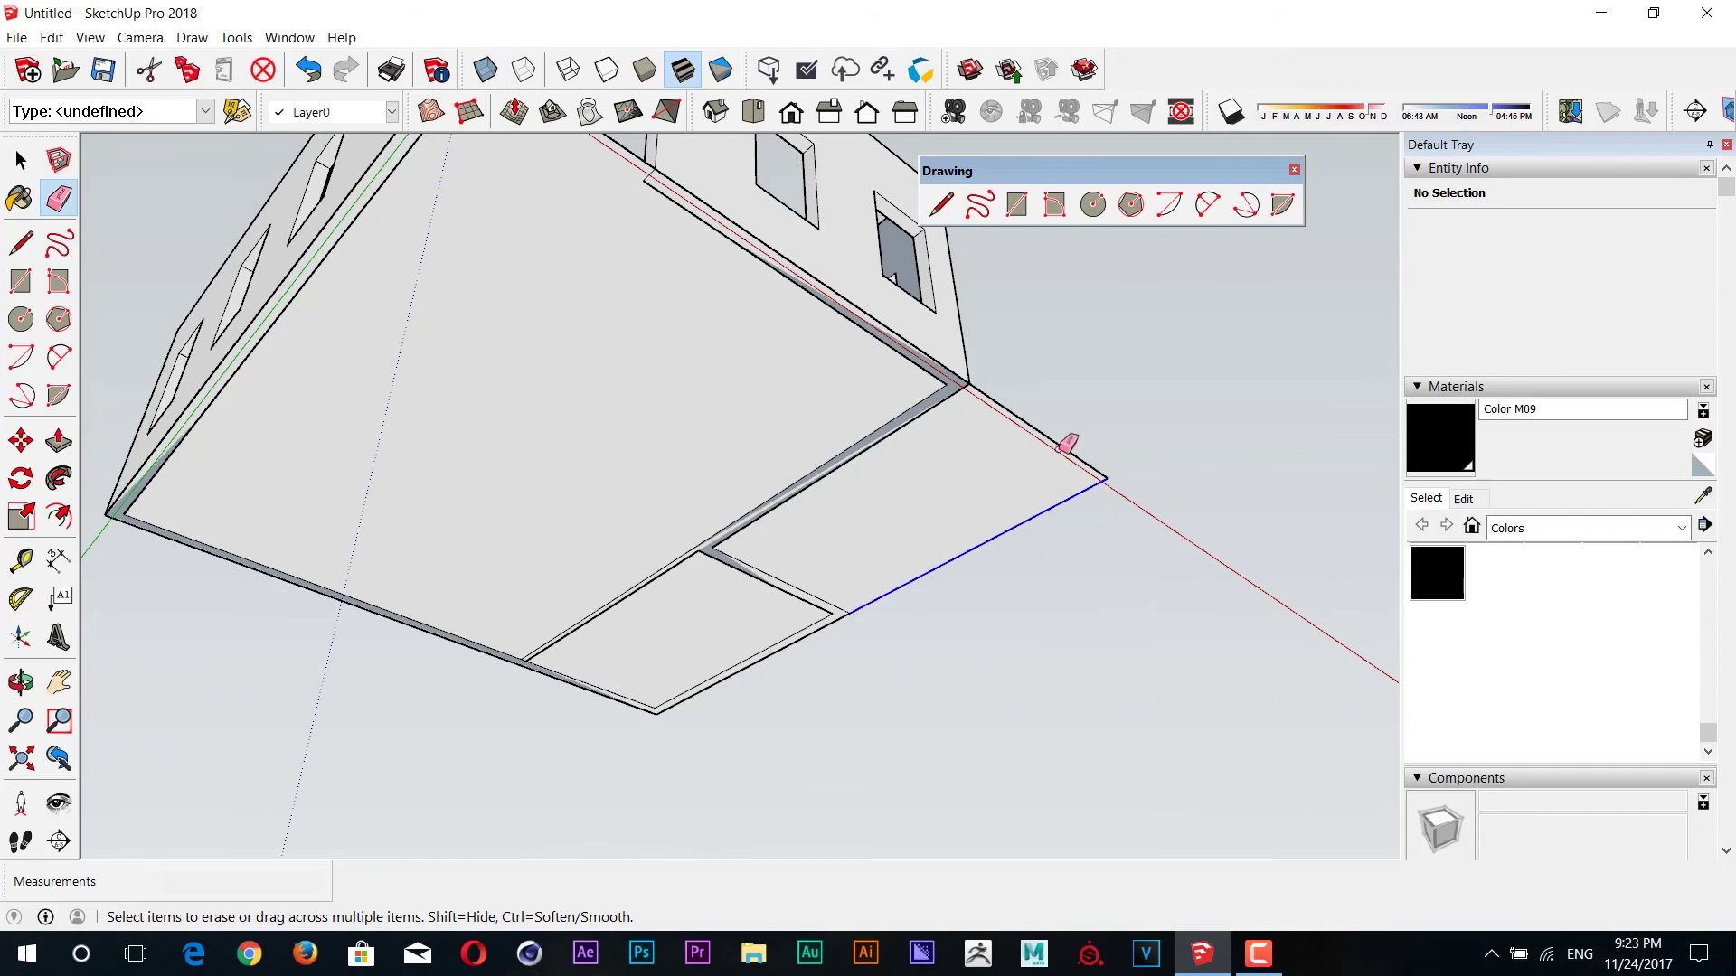
key(p)
drag(756, 399, 717, 516)
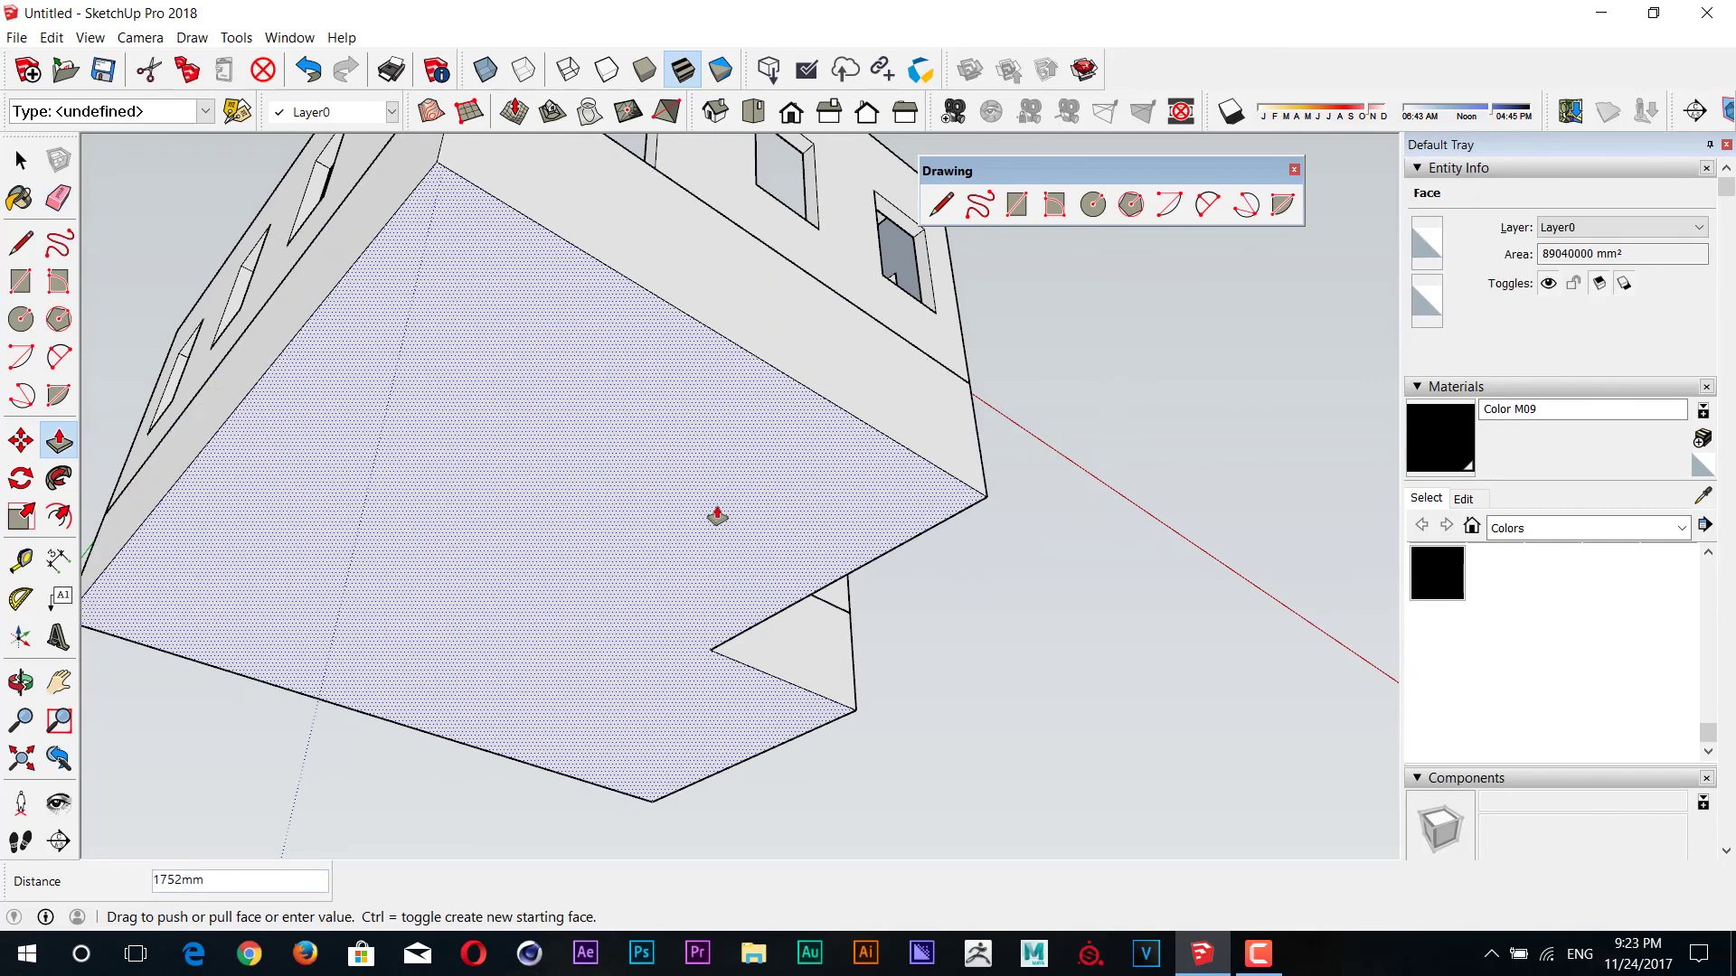
key(Return)
mouse_move(714, 511)
middle_down()
mouse_move(666, 582)
mouse_move(747, 600)
mouse_move(783, 676)
mouse_move(833, 670)
middle_up()
drag(833, 670, 886, 674)
text(20)
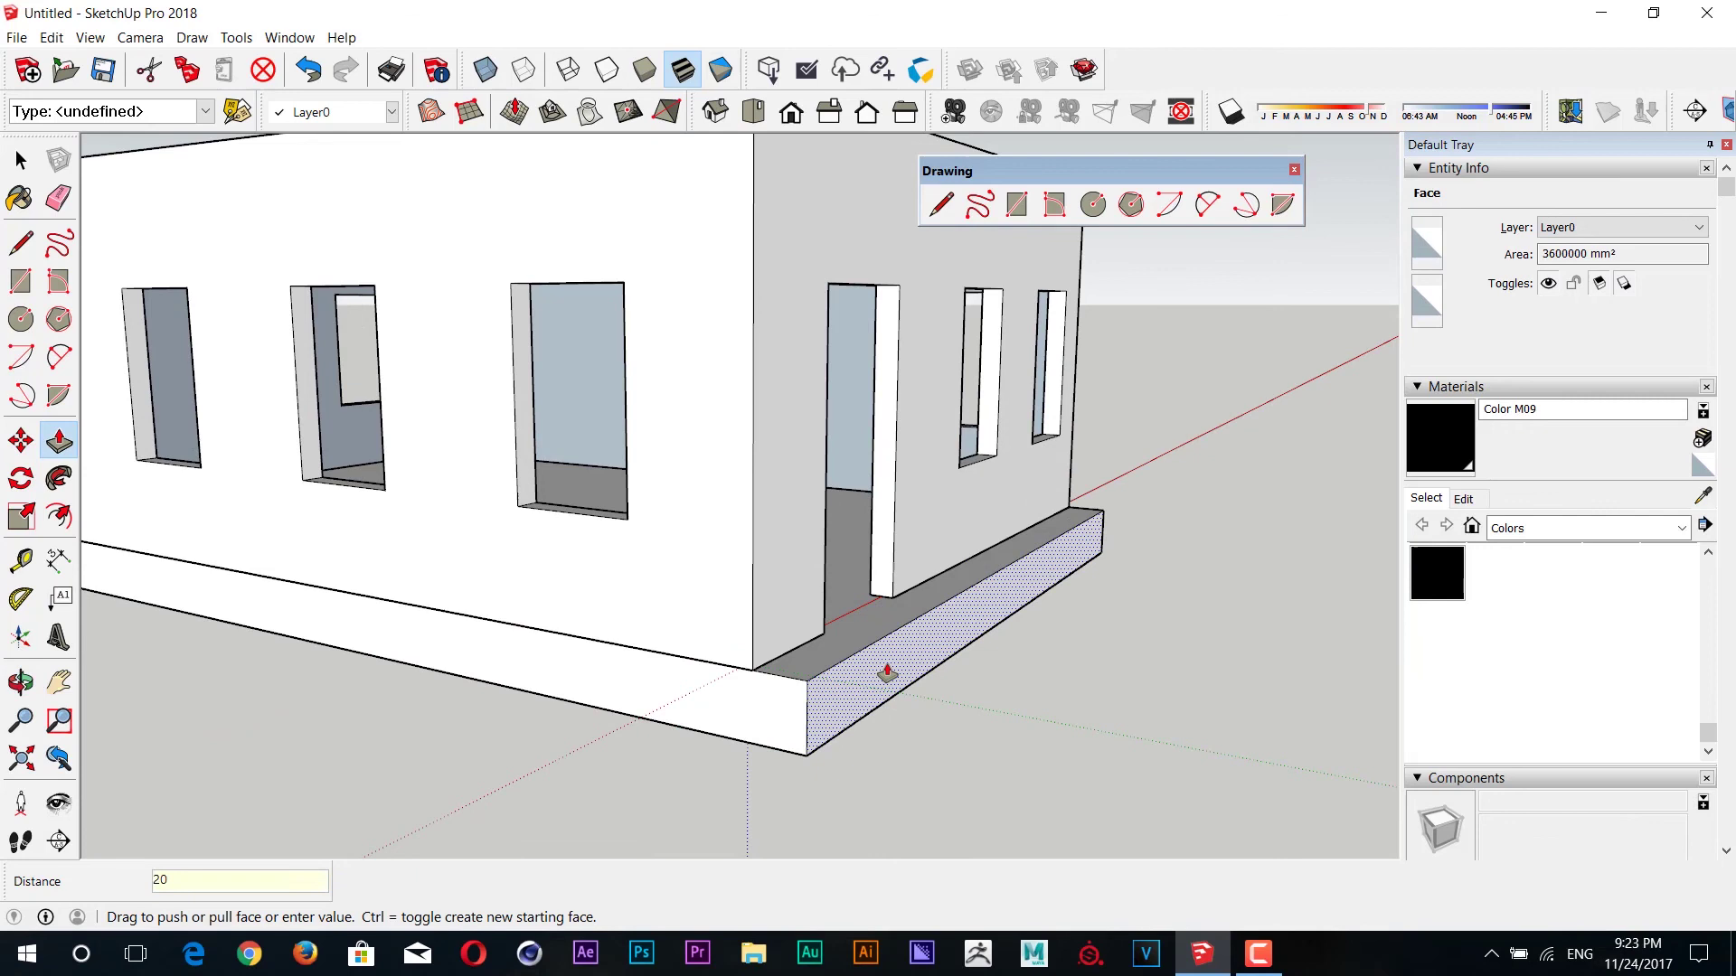
- Extend the slab side 20 outward, then start a Tape Measure guide from the ledge corner by the door
key(Return)
mouse_move(678, 709)
middle_down()
mouse_move(838, 752)
mouse_move(763, 729)
middle_up()
scroll(820, 659, up, 3)
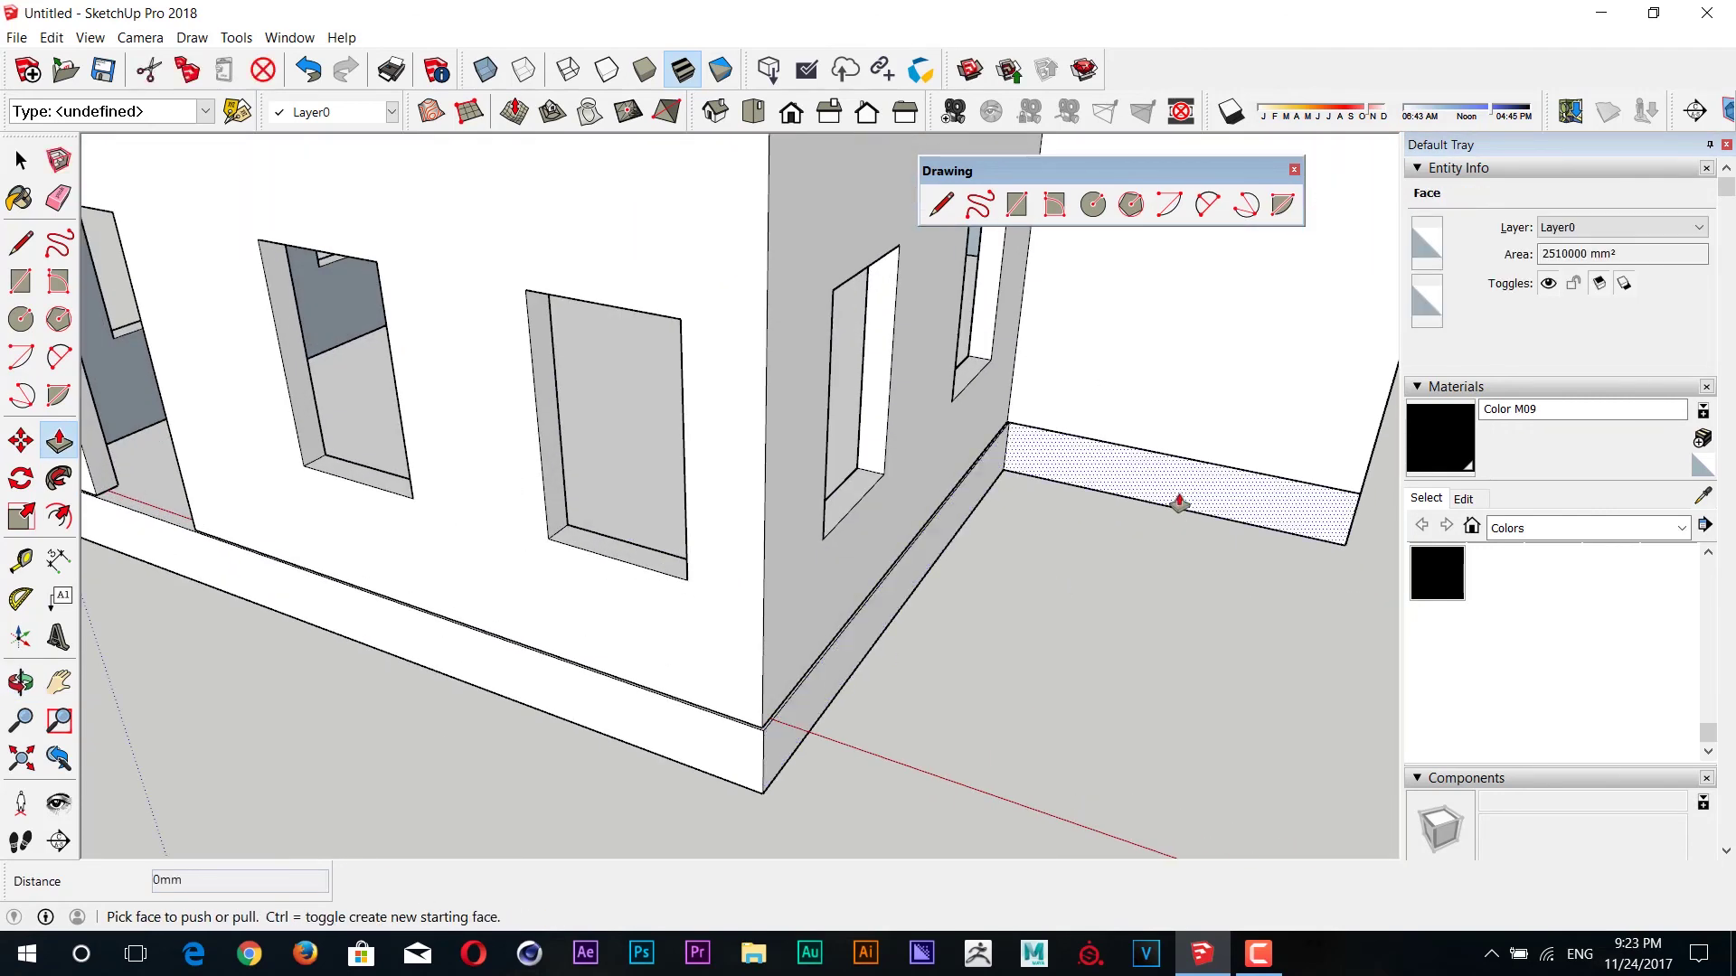
mouse_move(1213, 593)
middle_down()
mouse_move(751, 720)
mouse_move(810, 608)
middle_up()
mouse_move(1073, 603)
middle_down()
mouse_move(507, 628)
mouse_move(898, 690)
middle_up()
scroll(820, 644, up, 3)
scroll(820, 645, down, 5)
mouse_move(820, 644)
middle_down()
mouse_move(1077, 582)
mouse_move(930, 620)
middle_up()
scroll(697, 608, up, 3)
scroll(748, 642, up, 2)
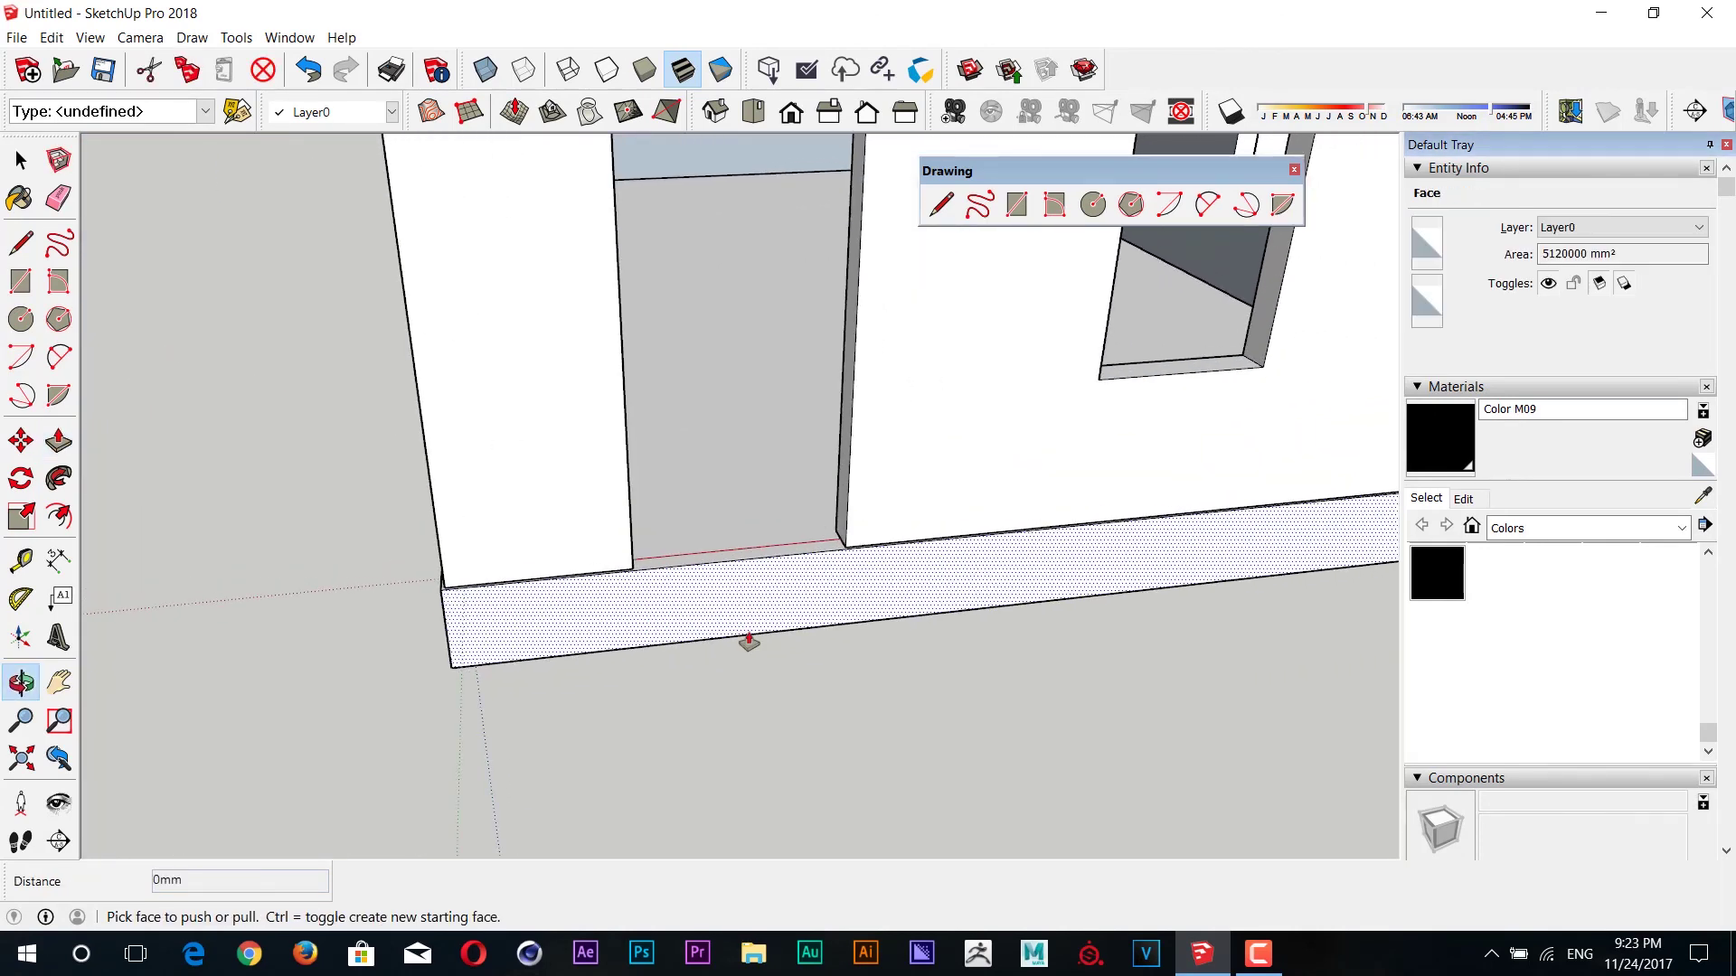
key(t)
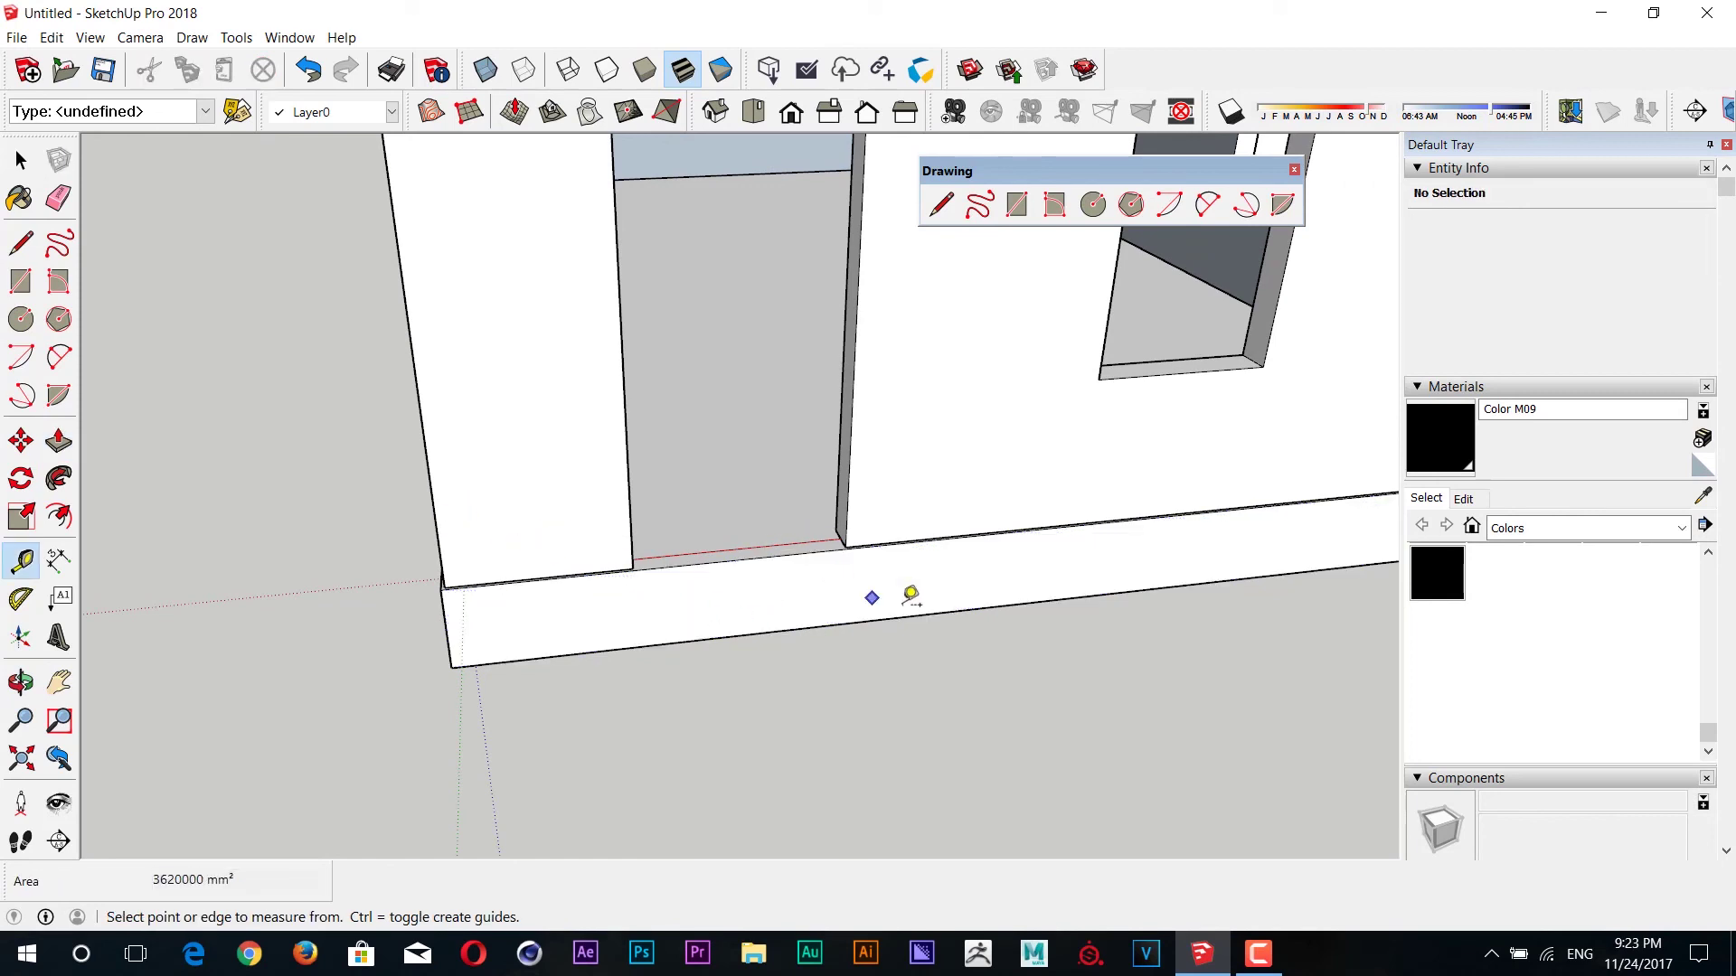
click(460, 622)
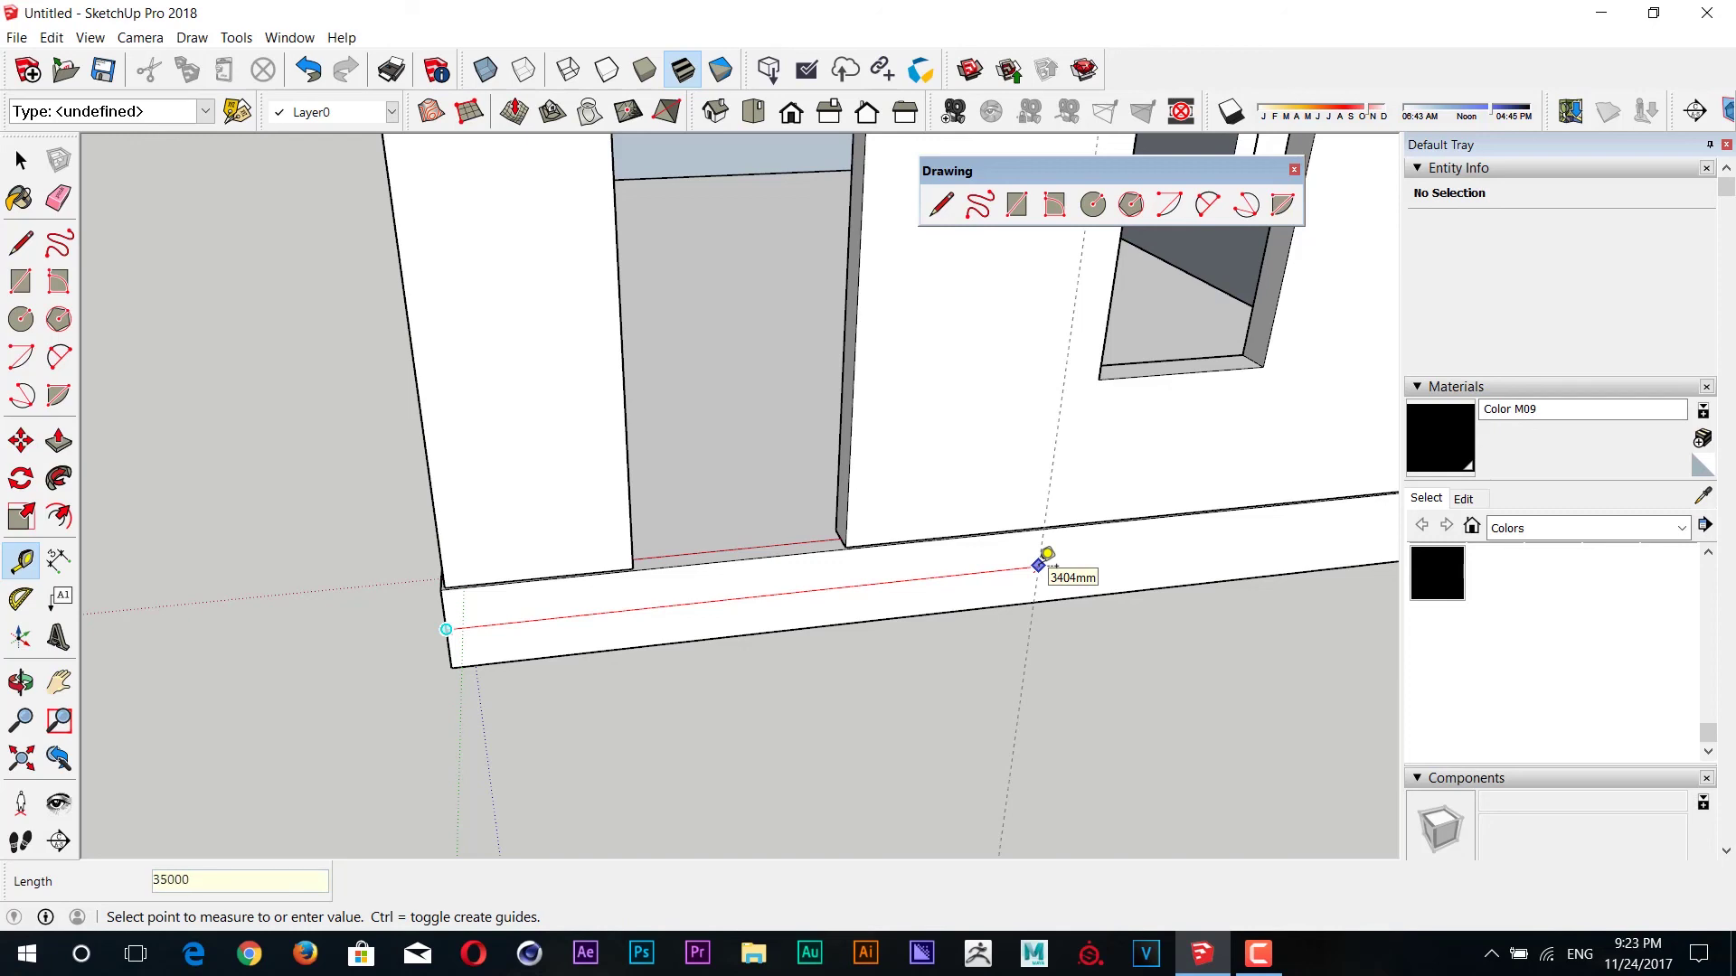
- Split the ledge with a line at the guide and pull that section out 900 mm
key(r)
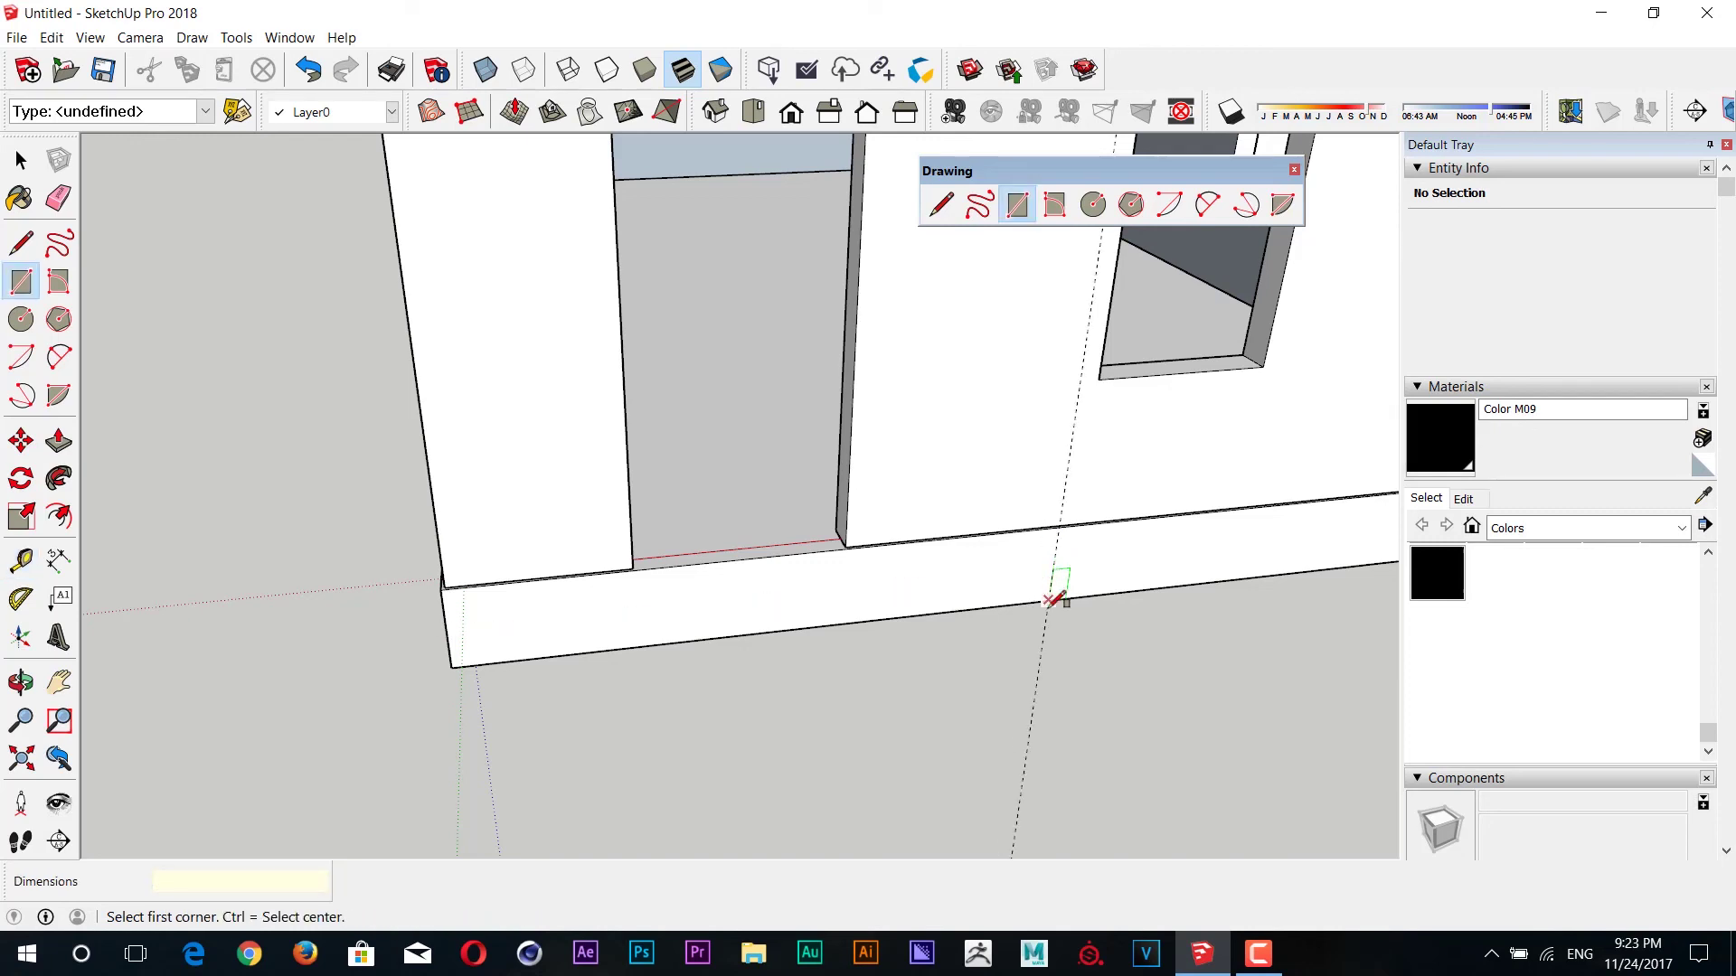
key(l)
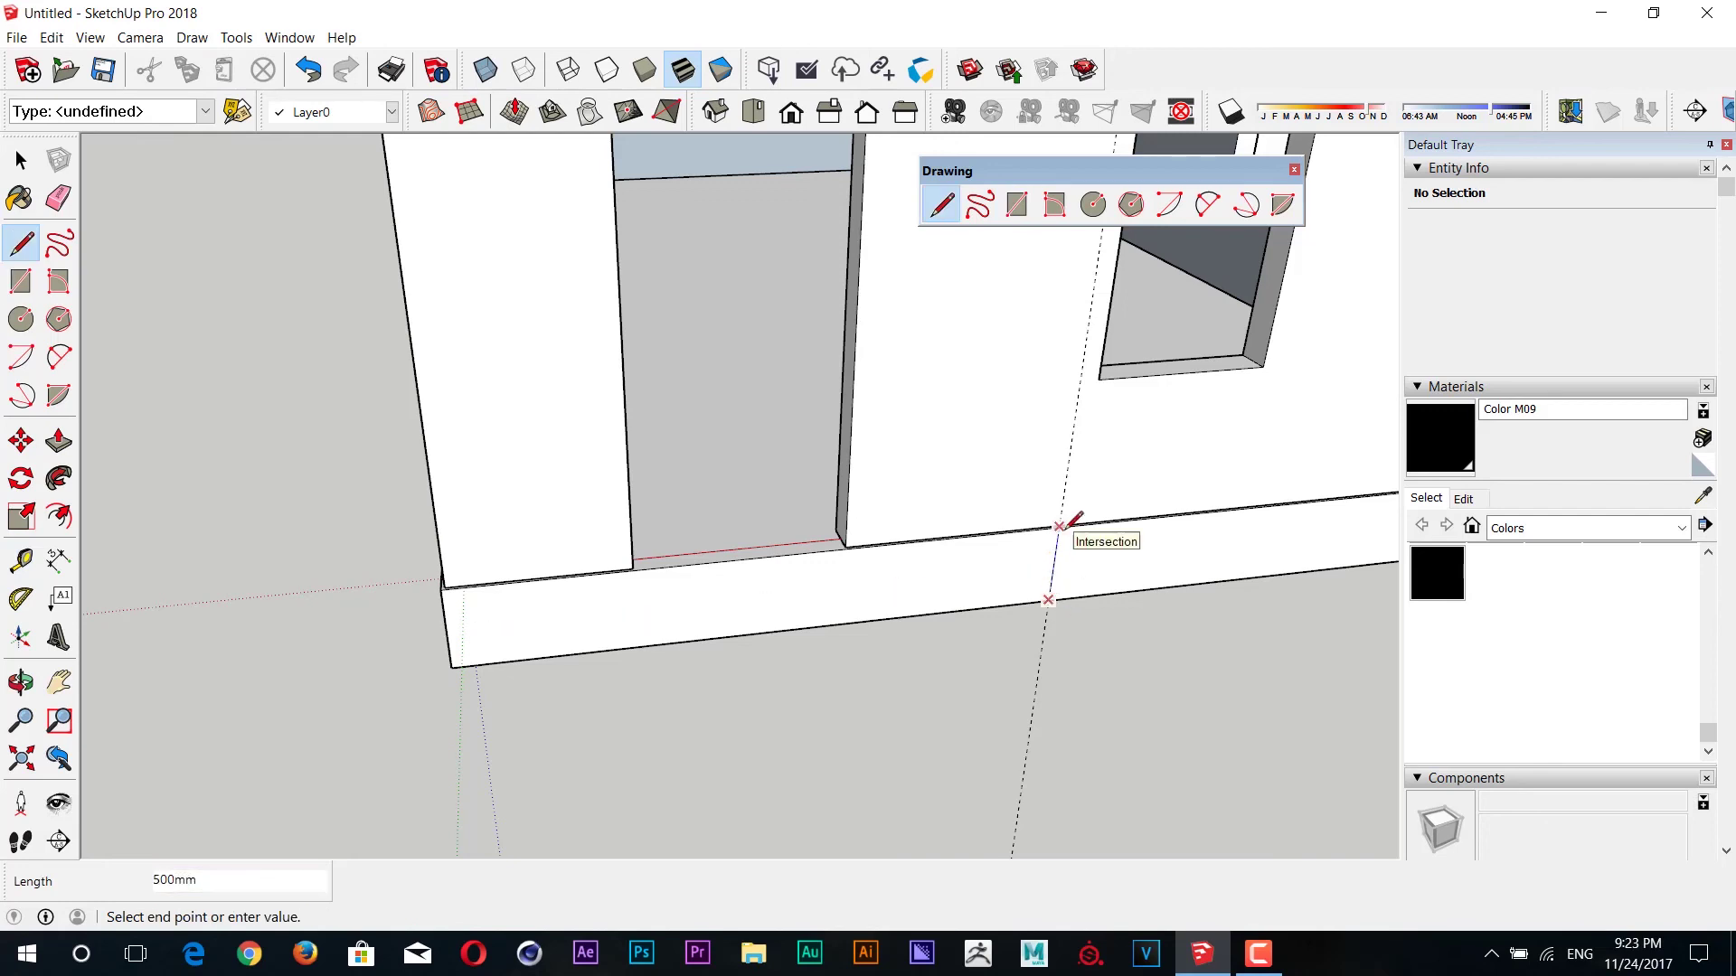
click(1060, 526)
key(space)
key(p)
click(833, 612)
scroll(904, 678, down, 2)
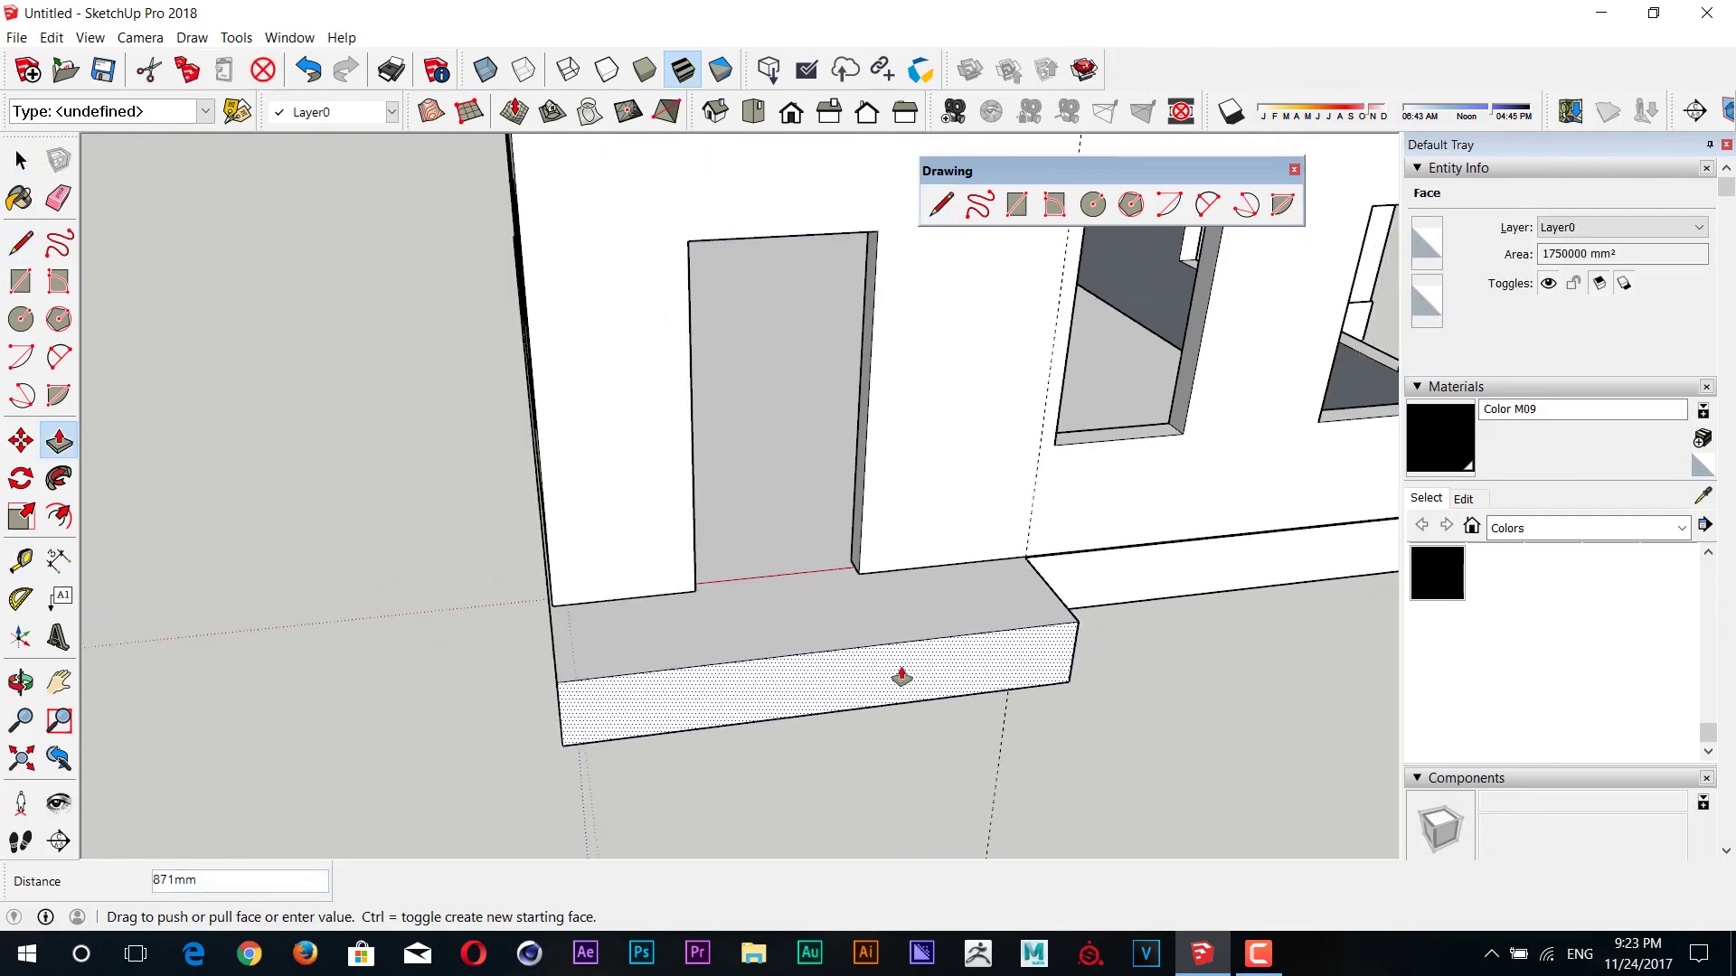
scroll(901, 676, down, 4)
middle_drag(977, 663, 1069, 678)
scroll(1069, 678, up, 3)
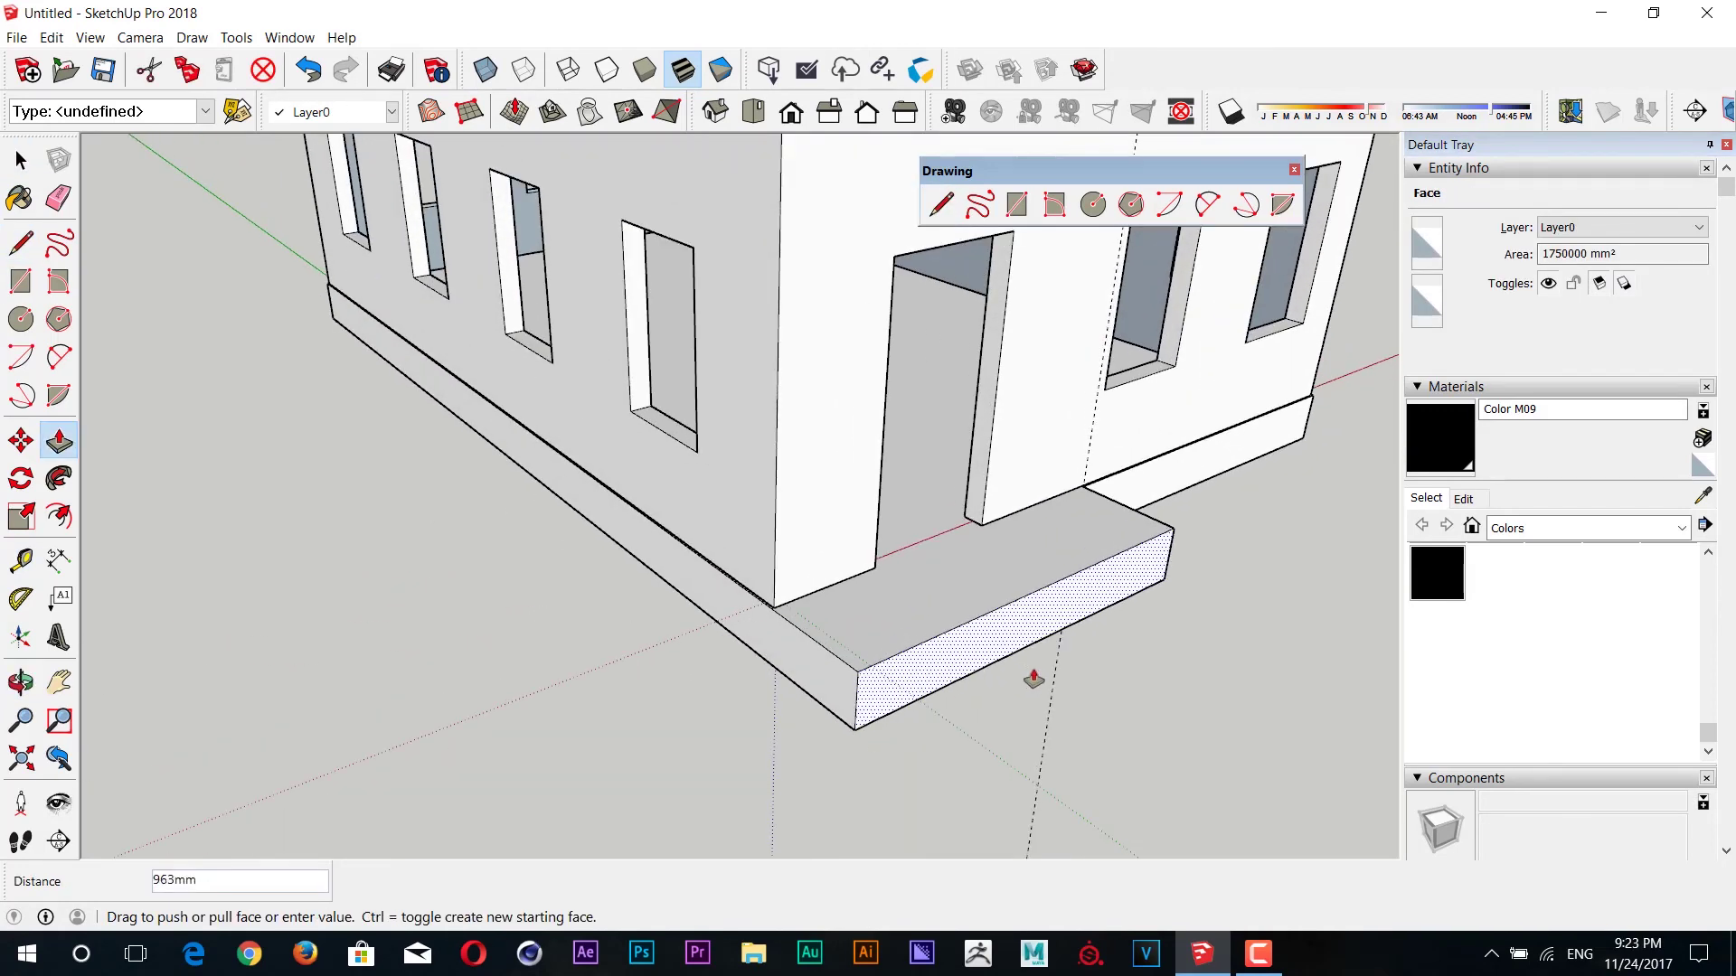
click(1112, 707)
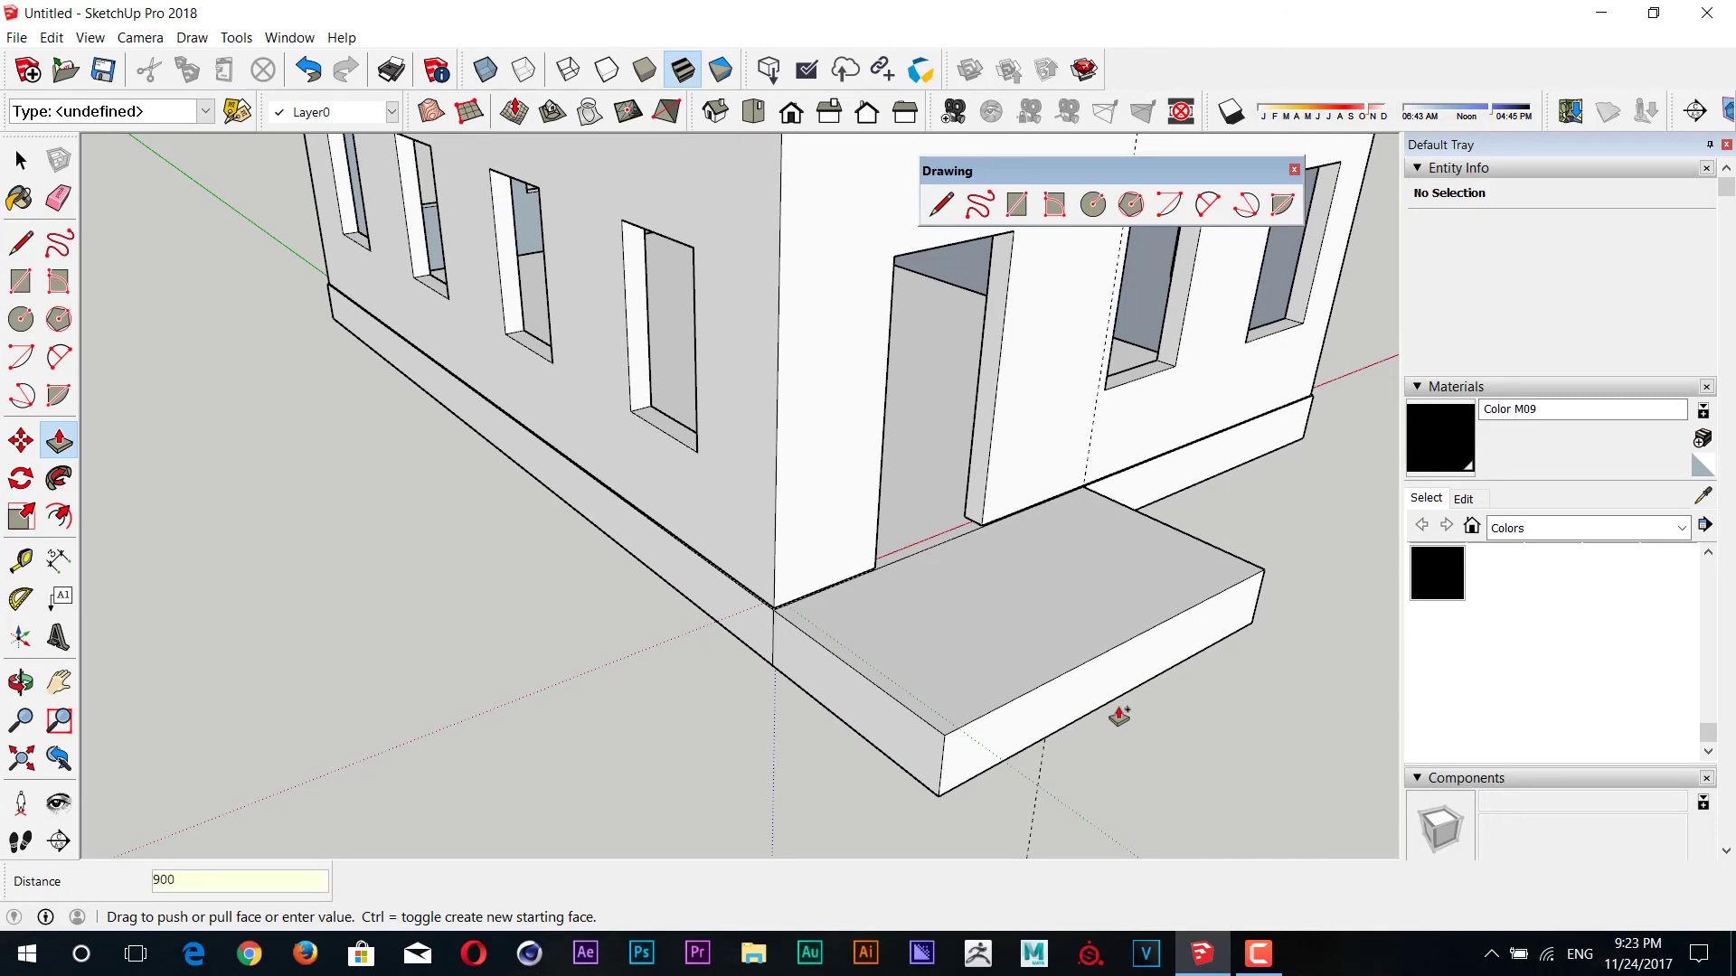
key(Return)
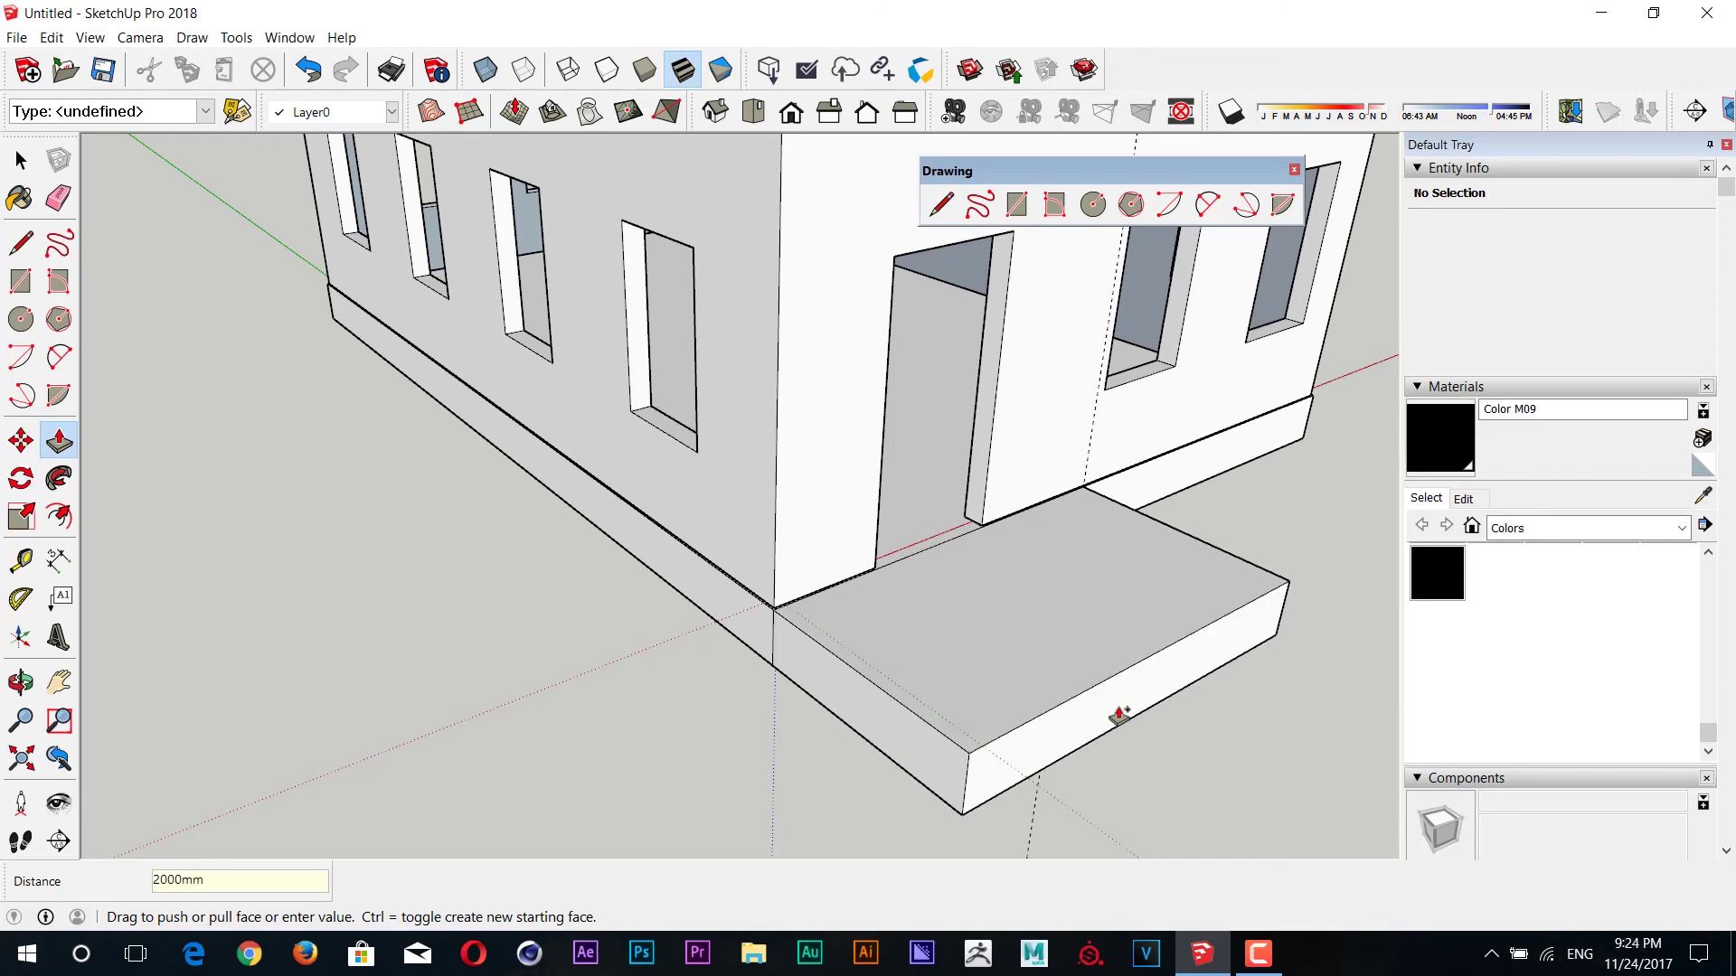
- Push the landing's end faces out to widen its sides
scroll(1031, 554, down, 3)
mouse_move(1030, 554)
middle_down()
mouse_move(969, 558)
mouse_move(930, 639)
mouse_move(1022, 593)
middle_up()
scroll(950, 647, up, 3)
scroll(951, 642, up, 2)
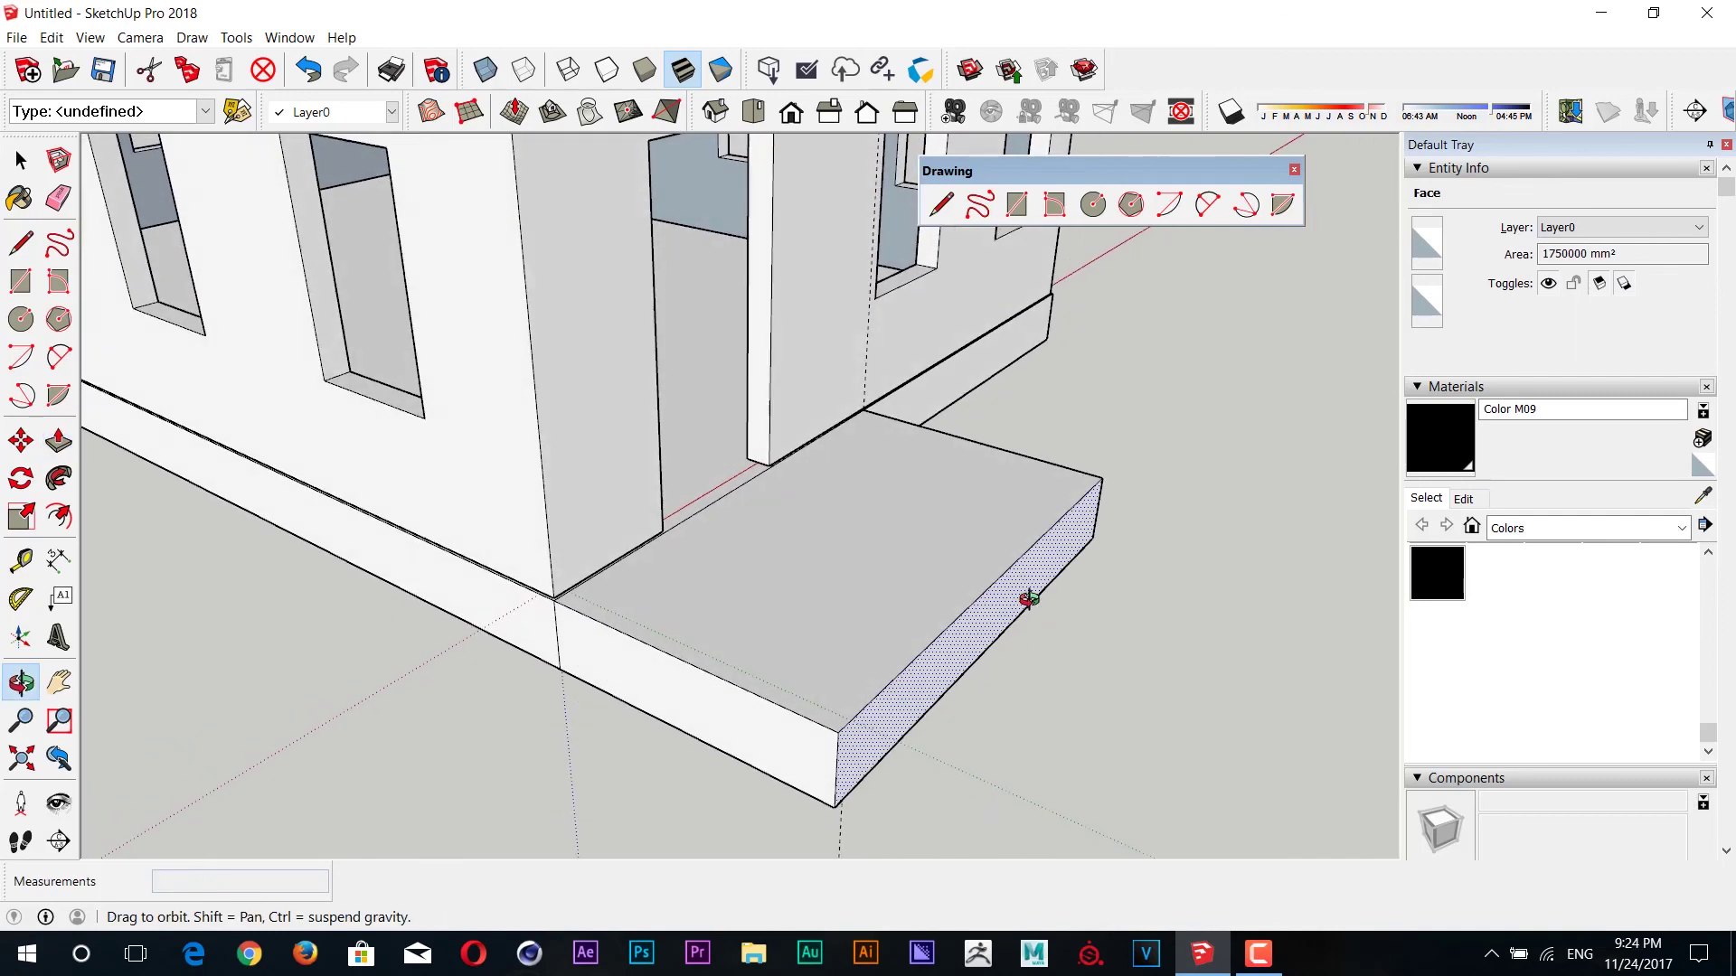
click(692, 700)
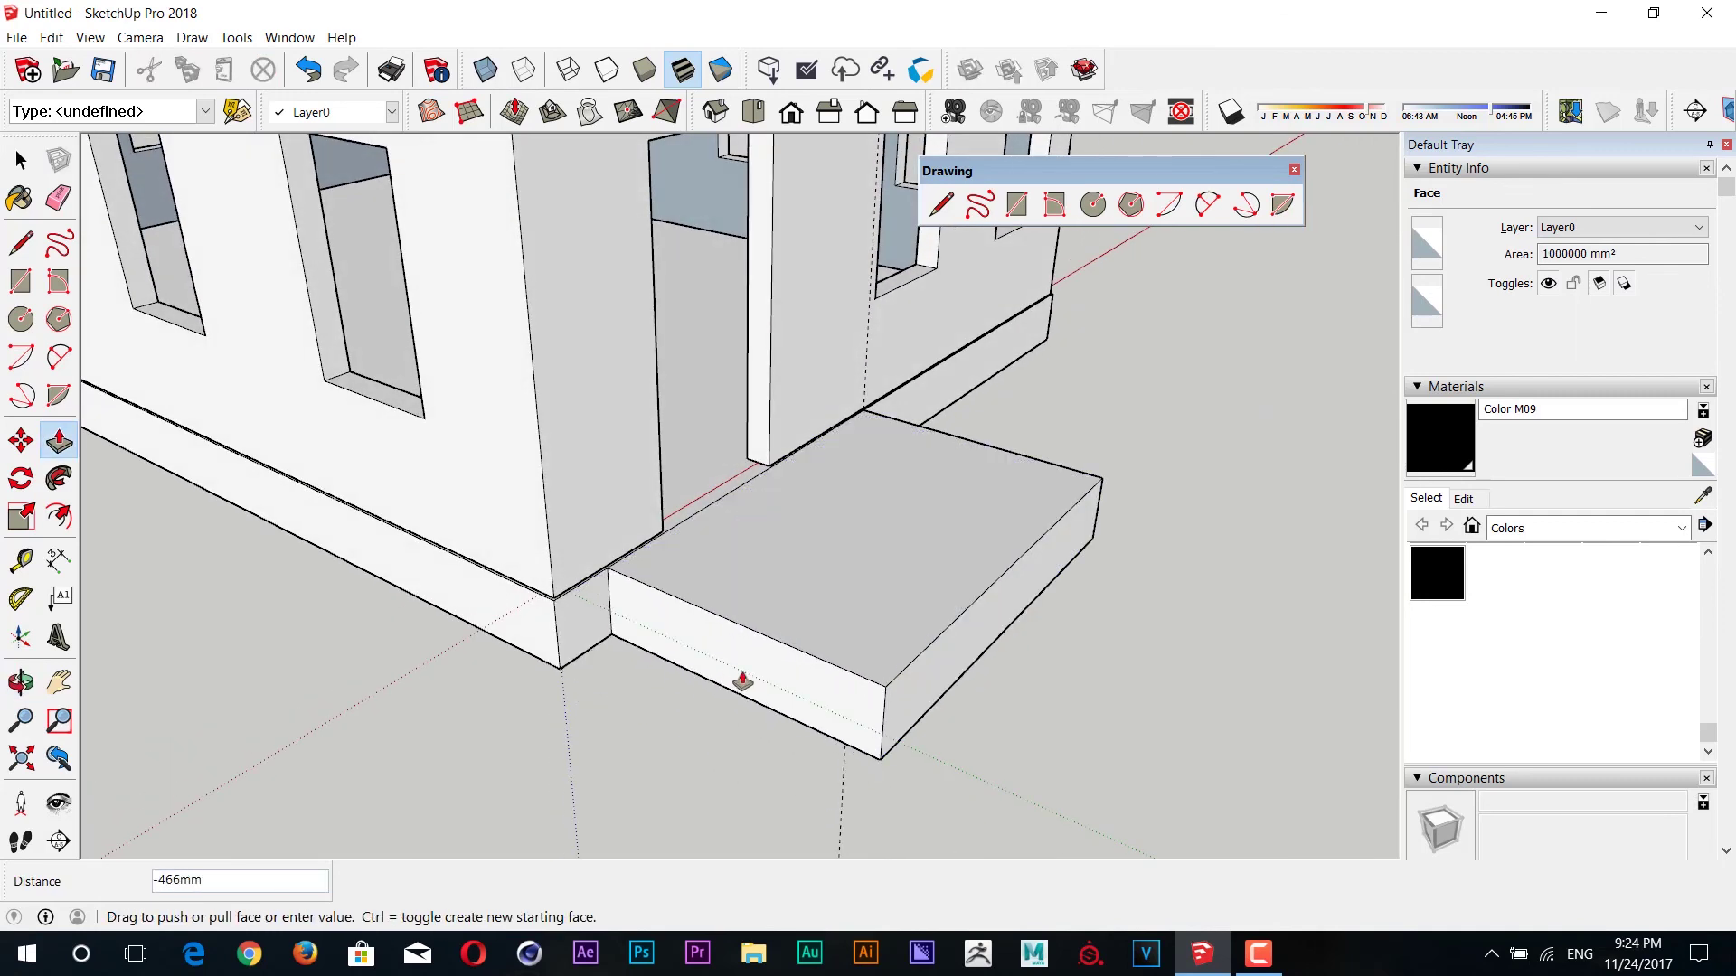
mouse_move(617, 572)
middle_down()
mouse_move(516, 623)
mouse_move(674, 621)
middle_up()
click(688, 619)
click(814, 557)
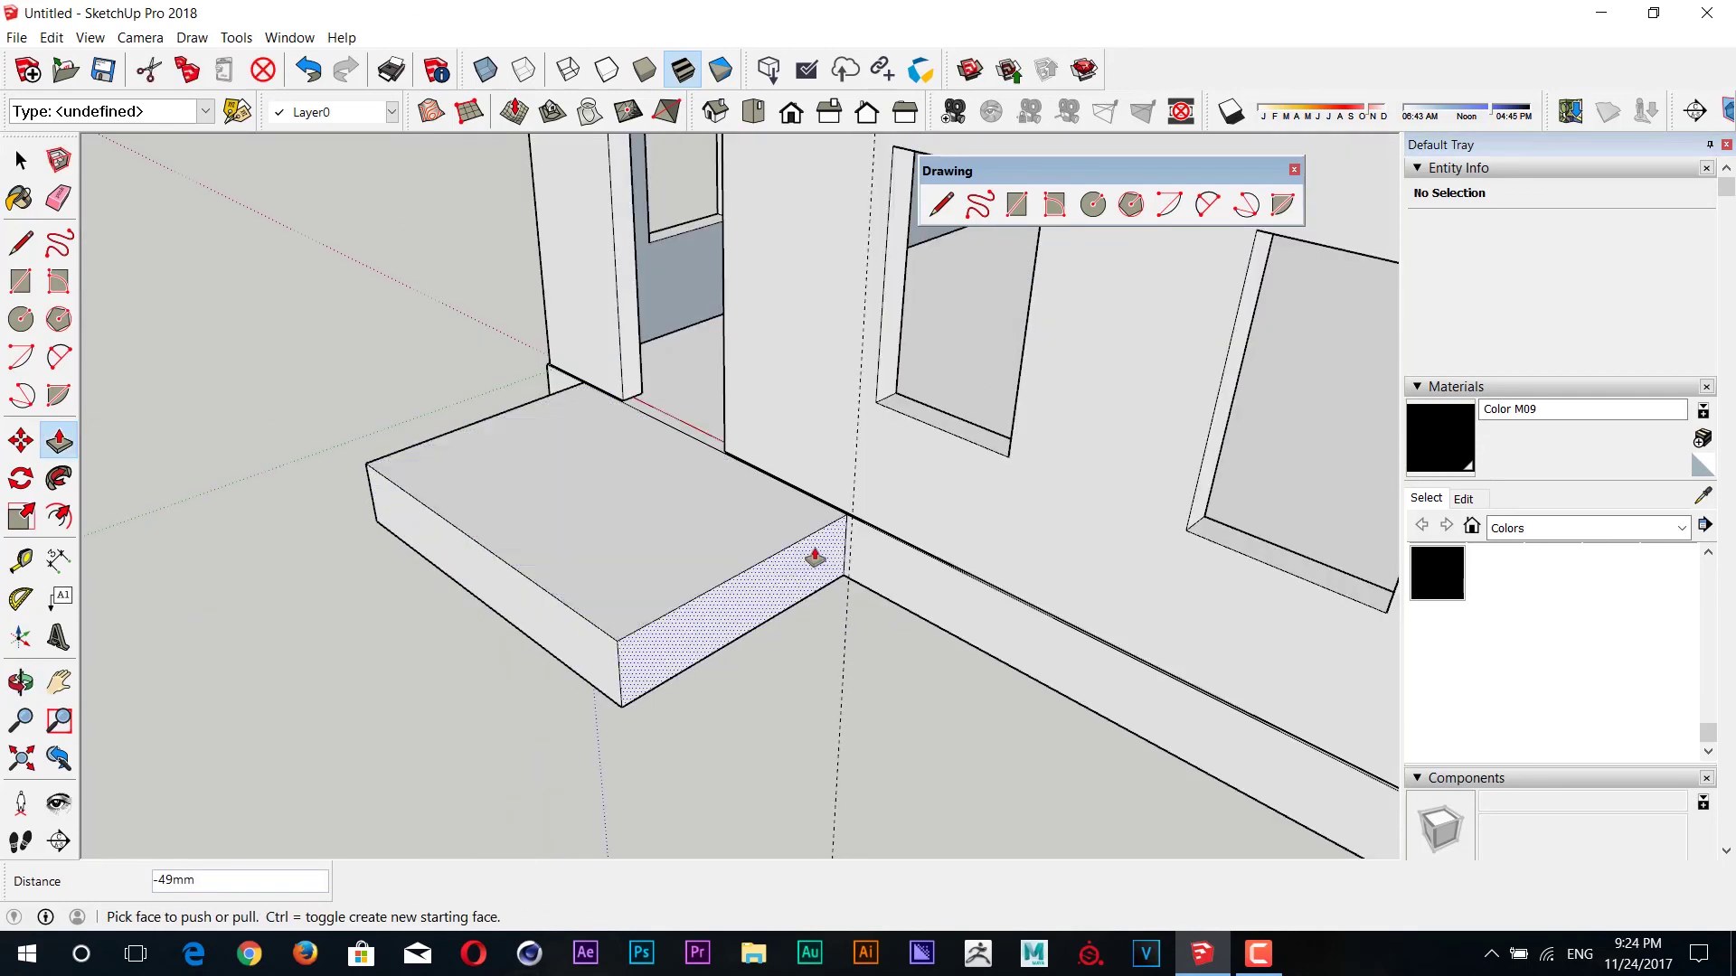
click(1008, 459)
mouse_move(1008, 458)
middle_down()
mouse_move(1220, 573)
mouse_move(856, 620)
mouse_move(850, 647)
mouse_move(883, 633)
middle_up()
key(space)
click(882, 691)
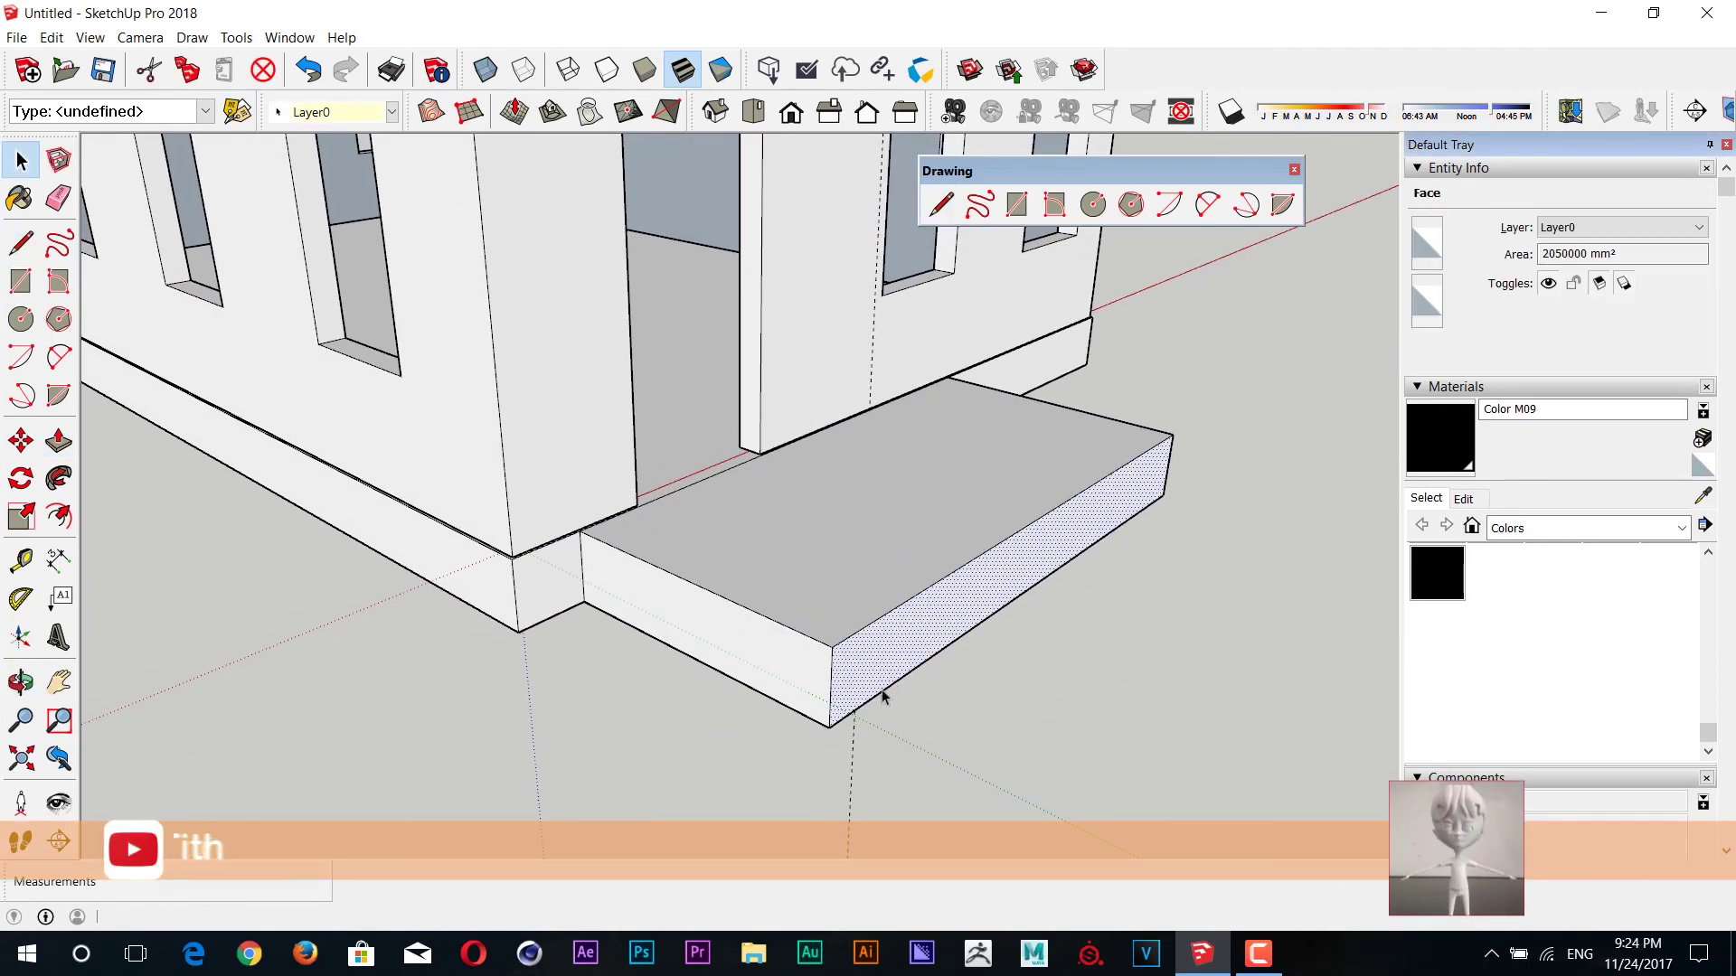
- Copy the landing's bottom edge upward to divide its front face into equal strips
click(883, 692)
key(m)
key(ctrl)
click(829, 725)
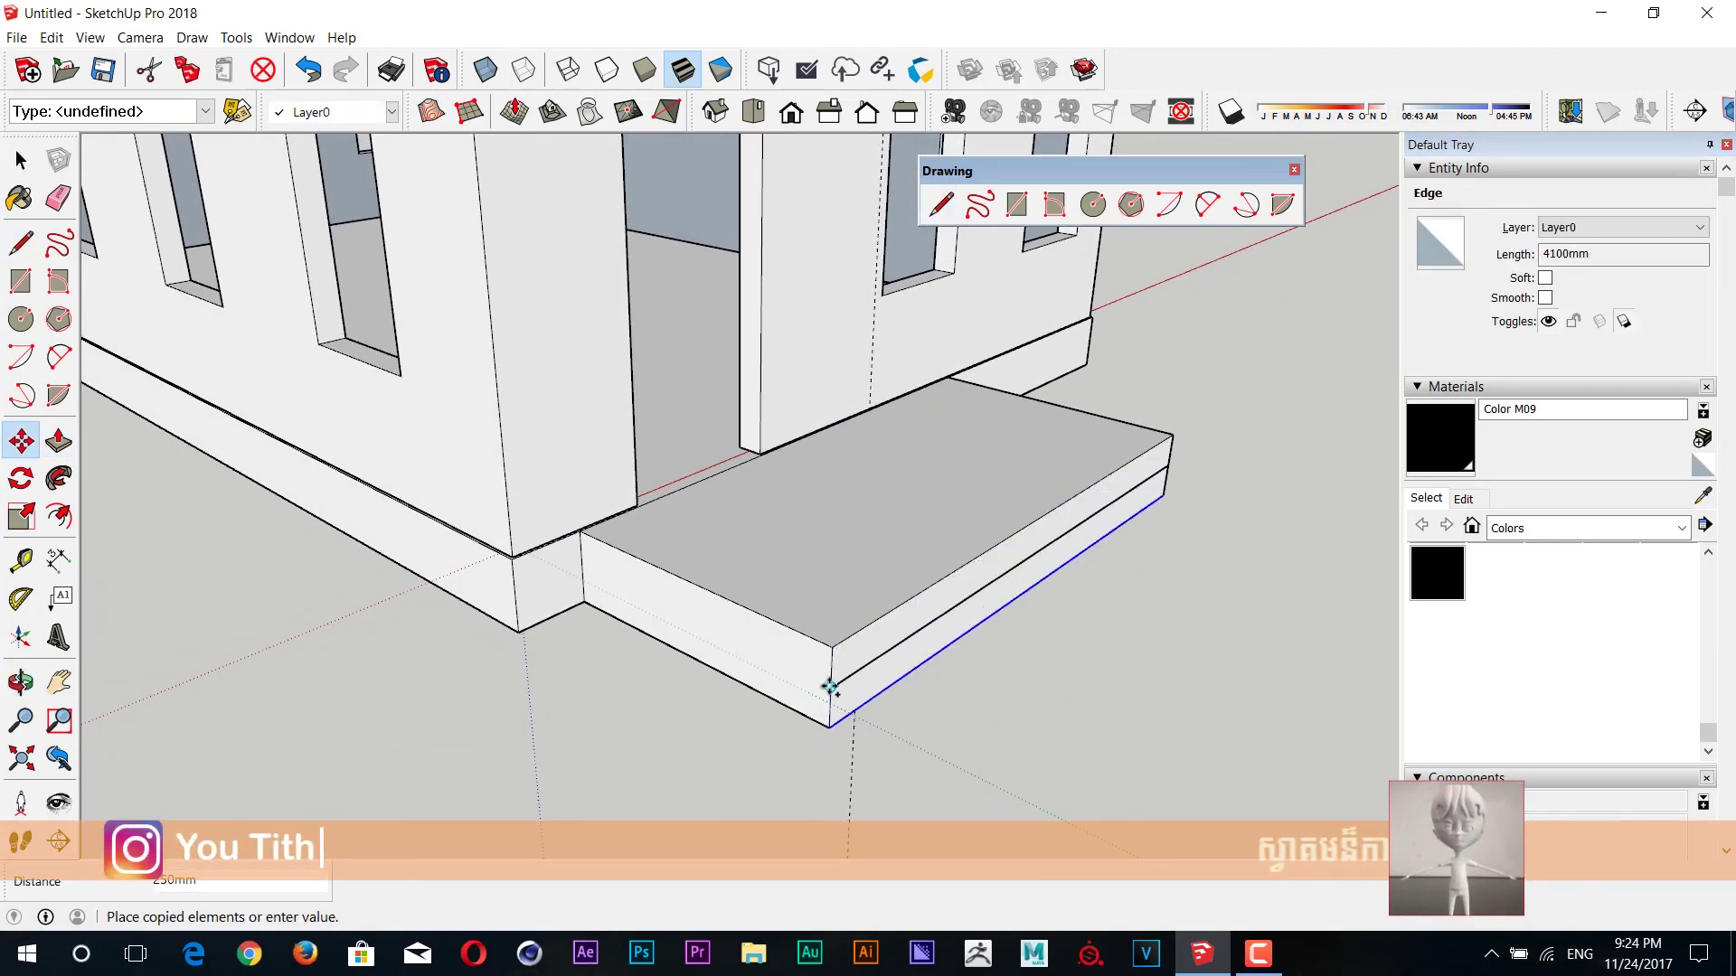
click(851, 692)
key(space)
key(p)
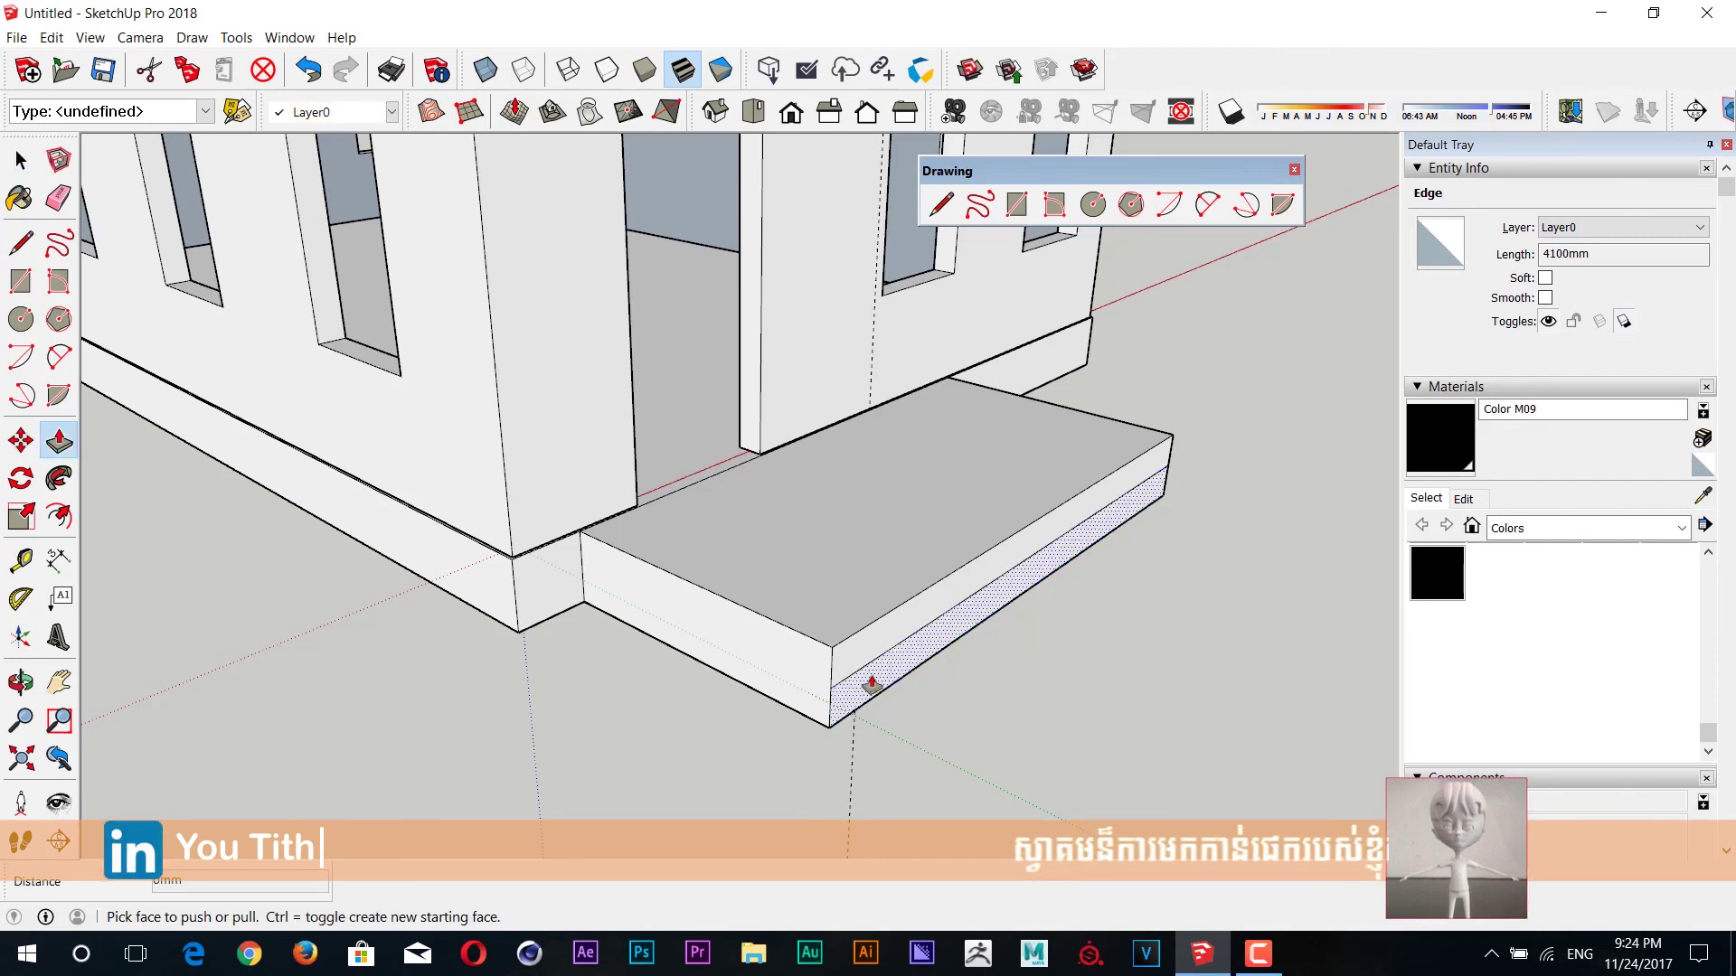
key(space)
click(860, 708)
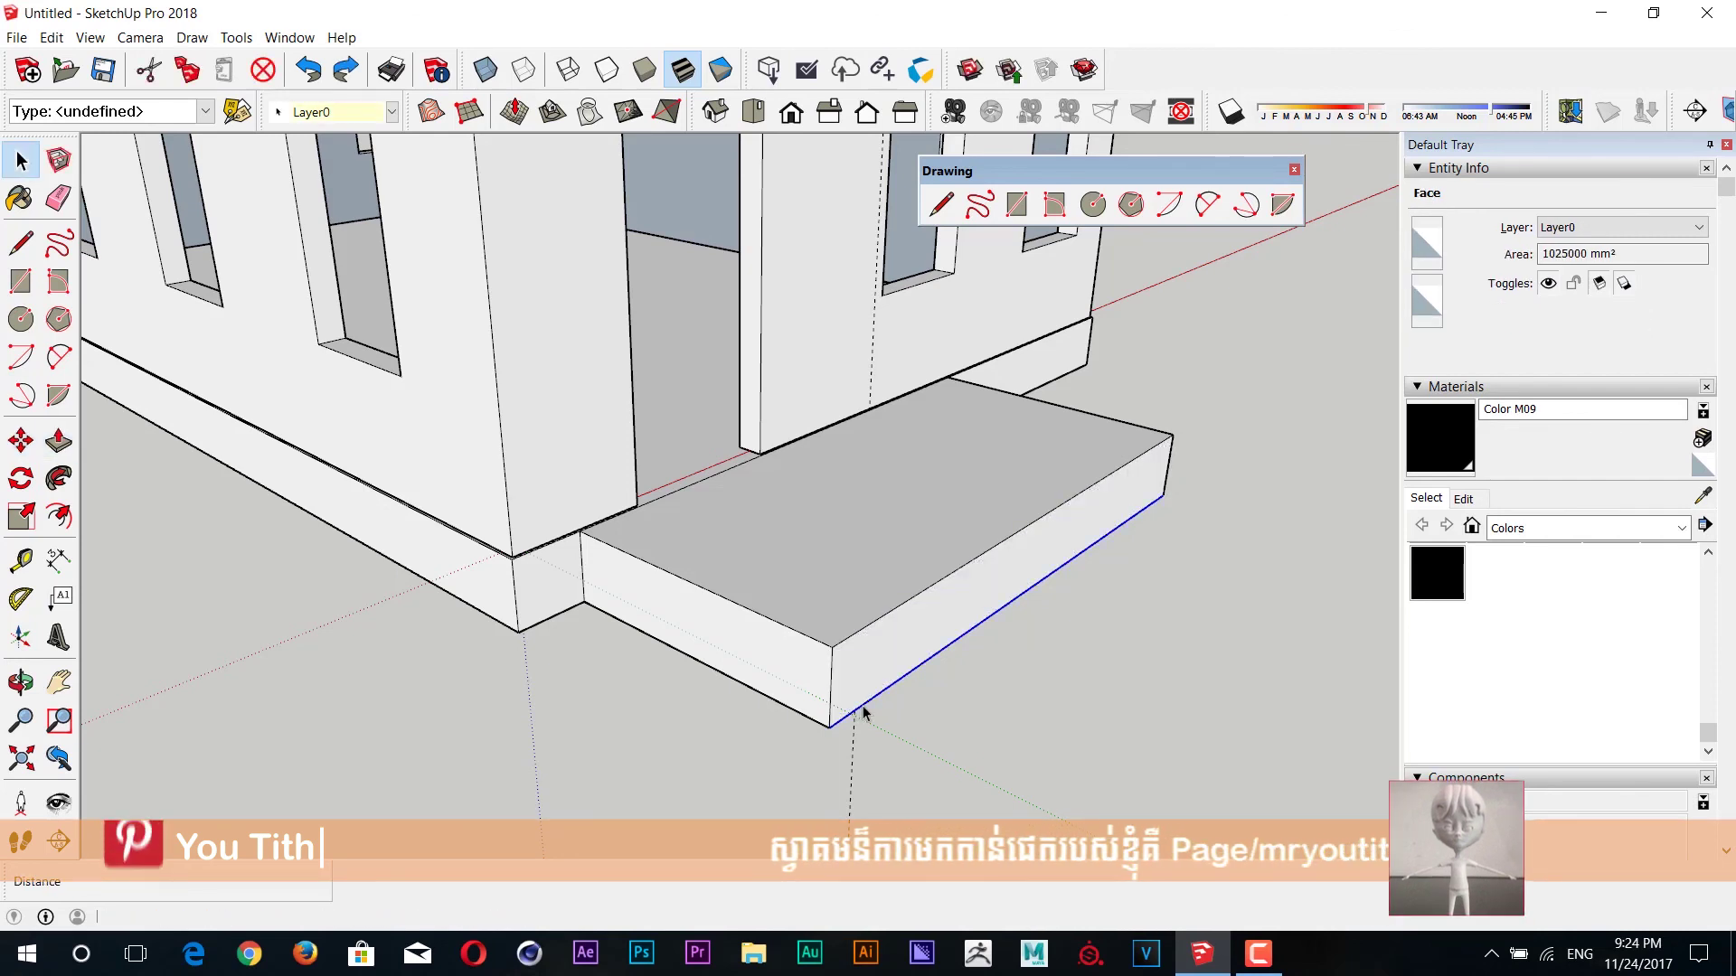
key(m)
key(ctrl)
click(829, 725)
text(3/)
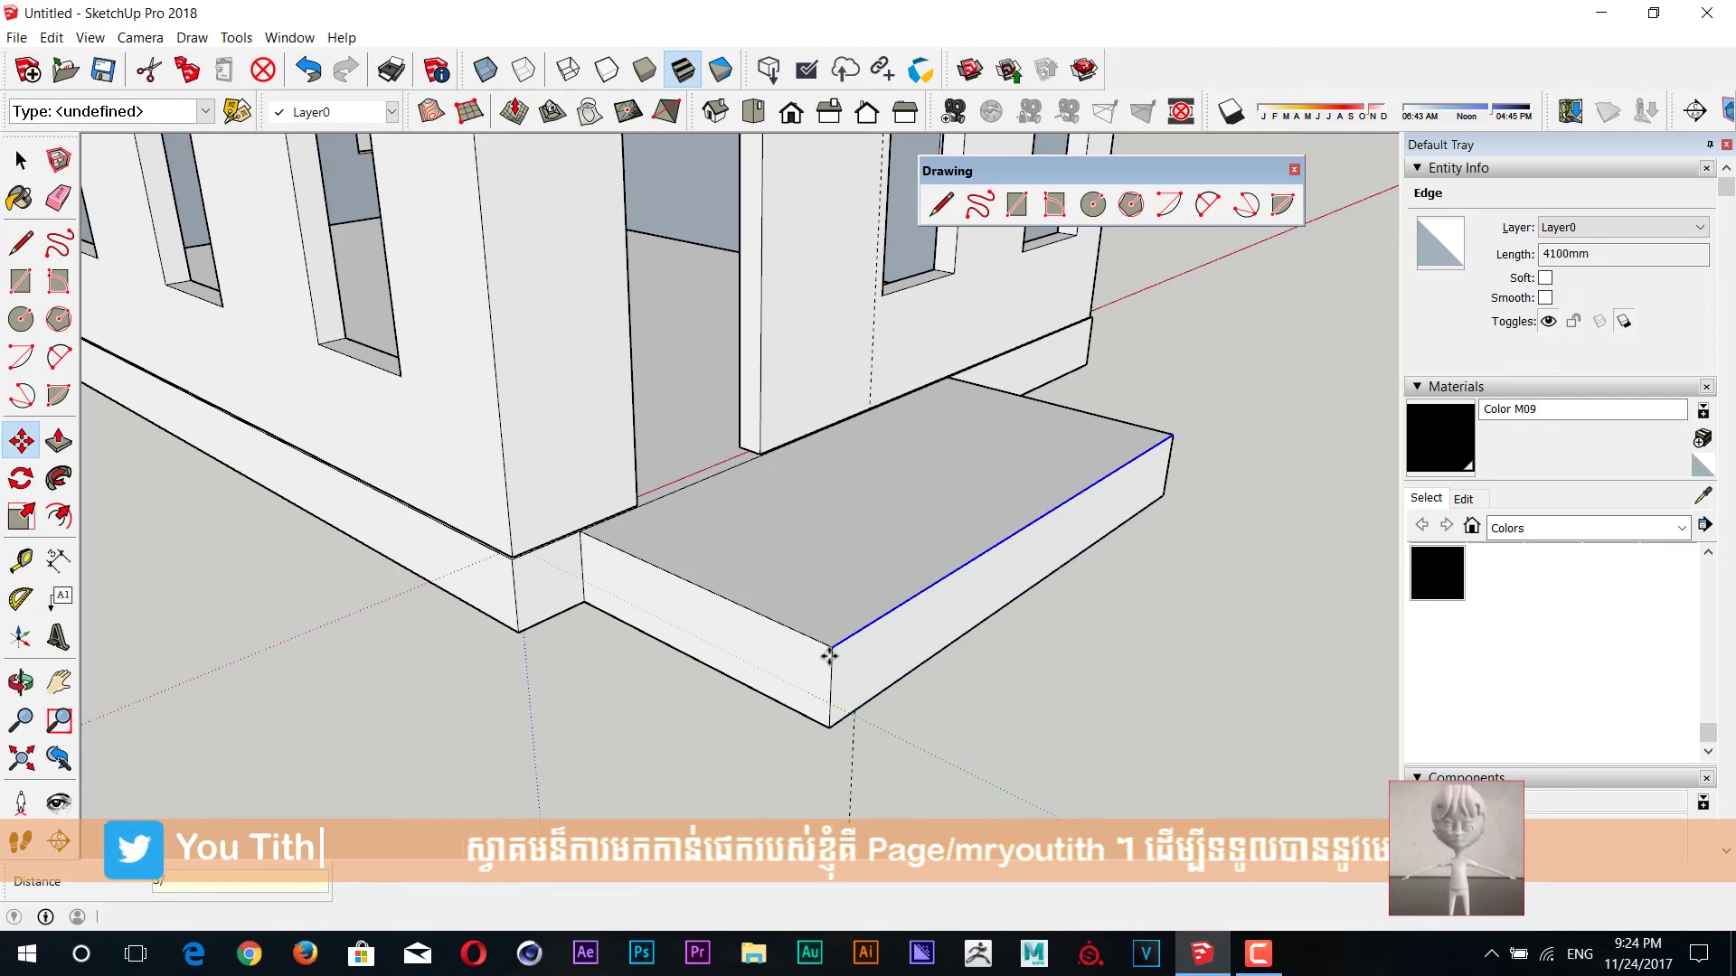
key(Return)
- Pull the front strips out progressively to form three descending steps
key(space)
key(p)
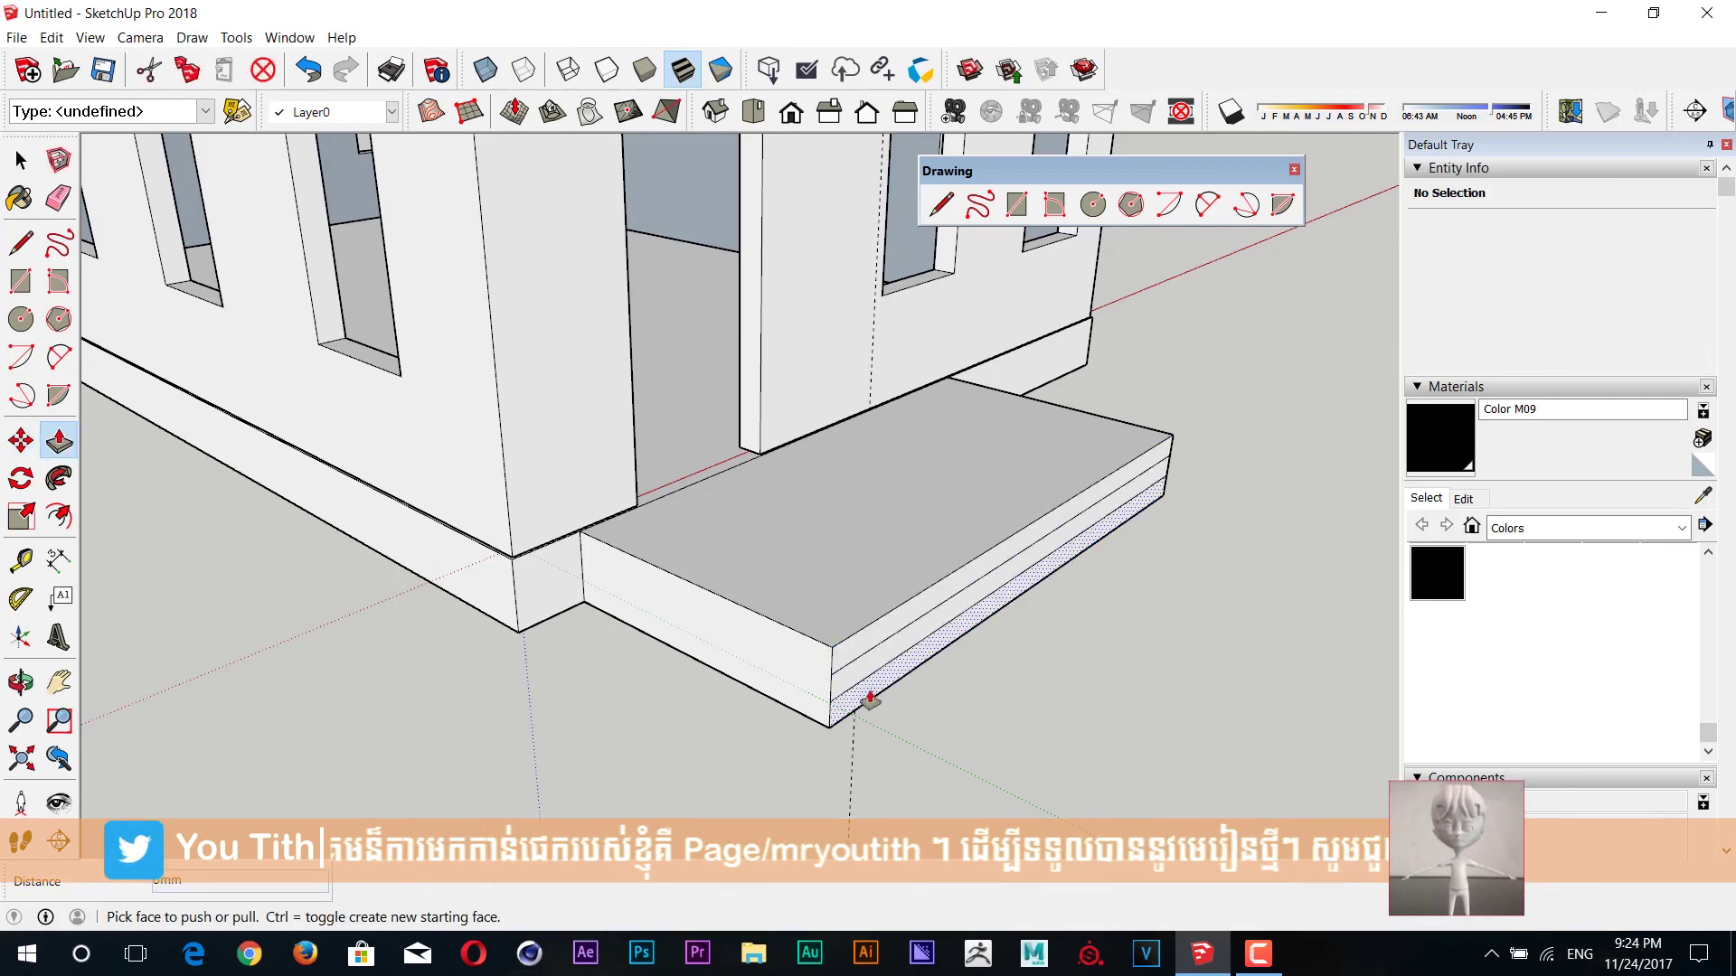
click(868, 700)
key(space)
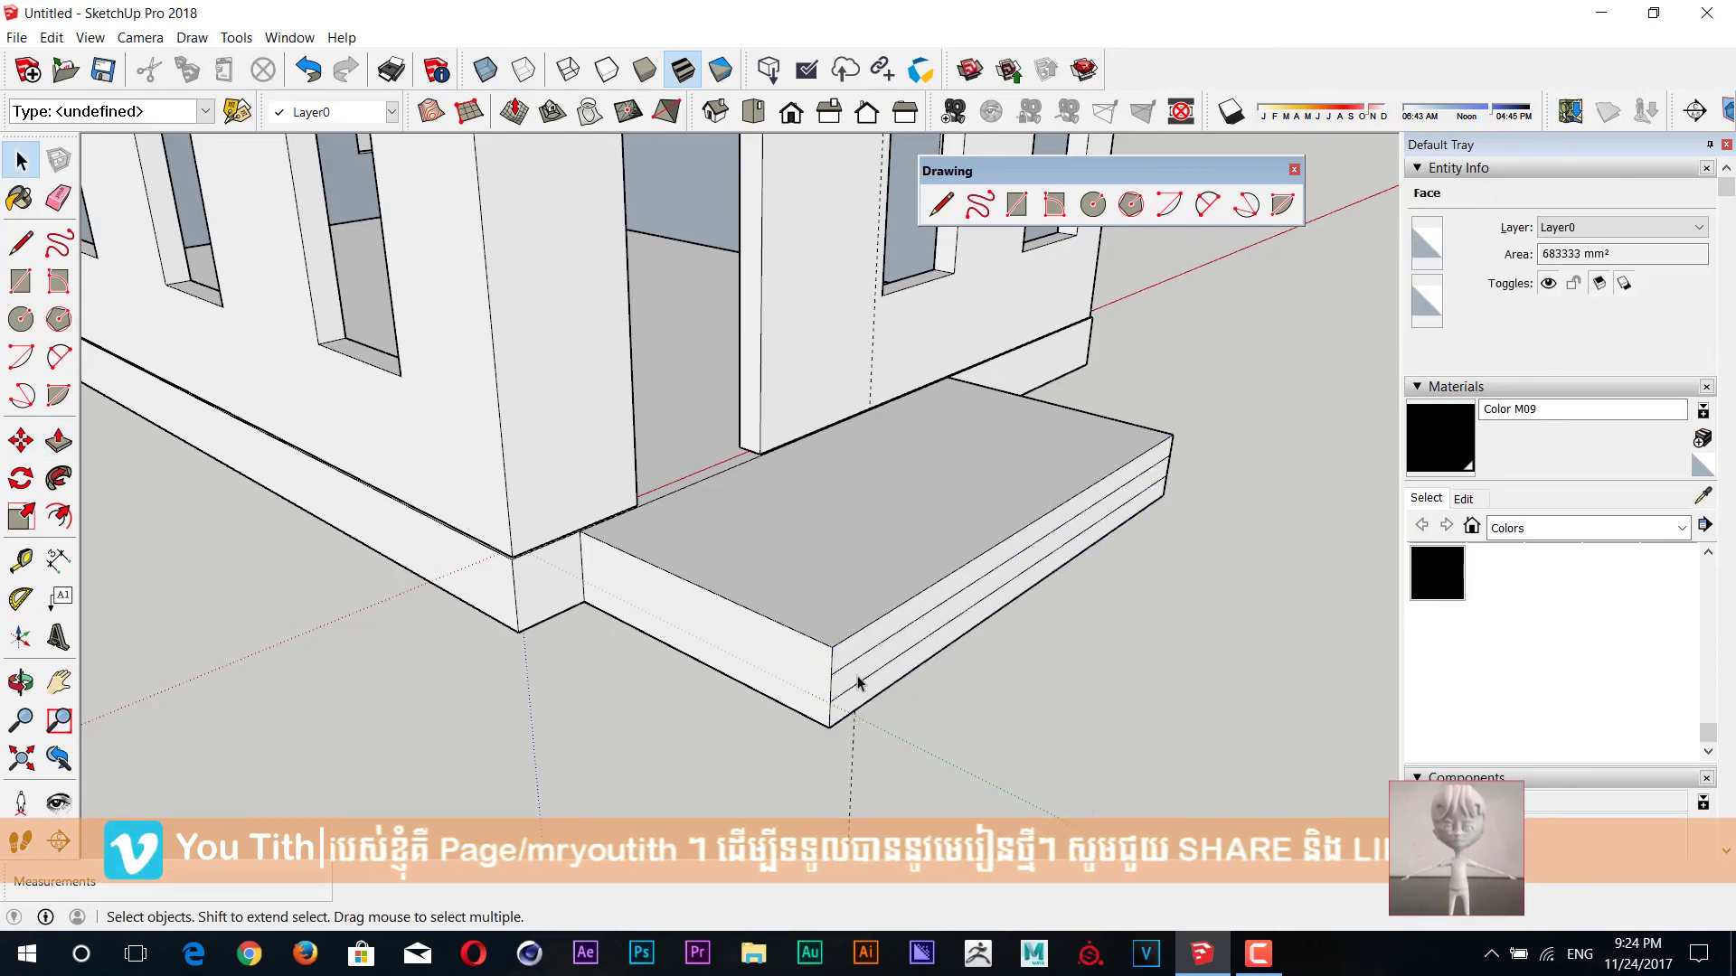
key(p)
click(863, 684)
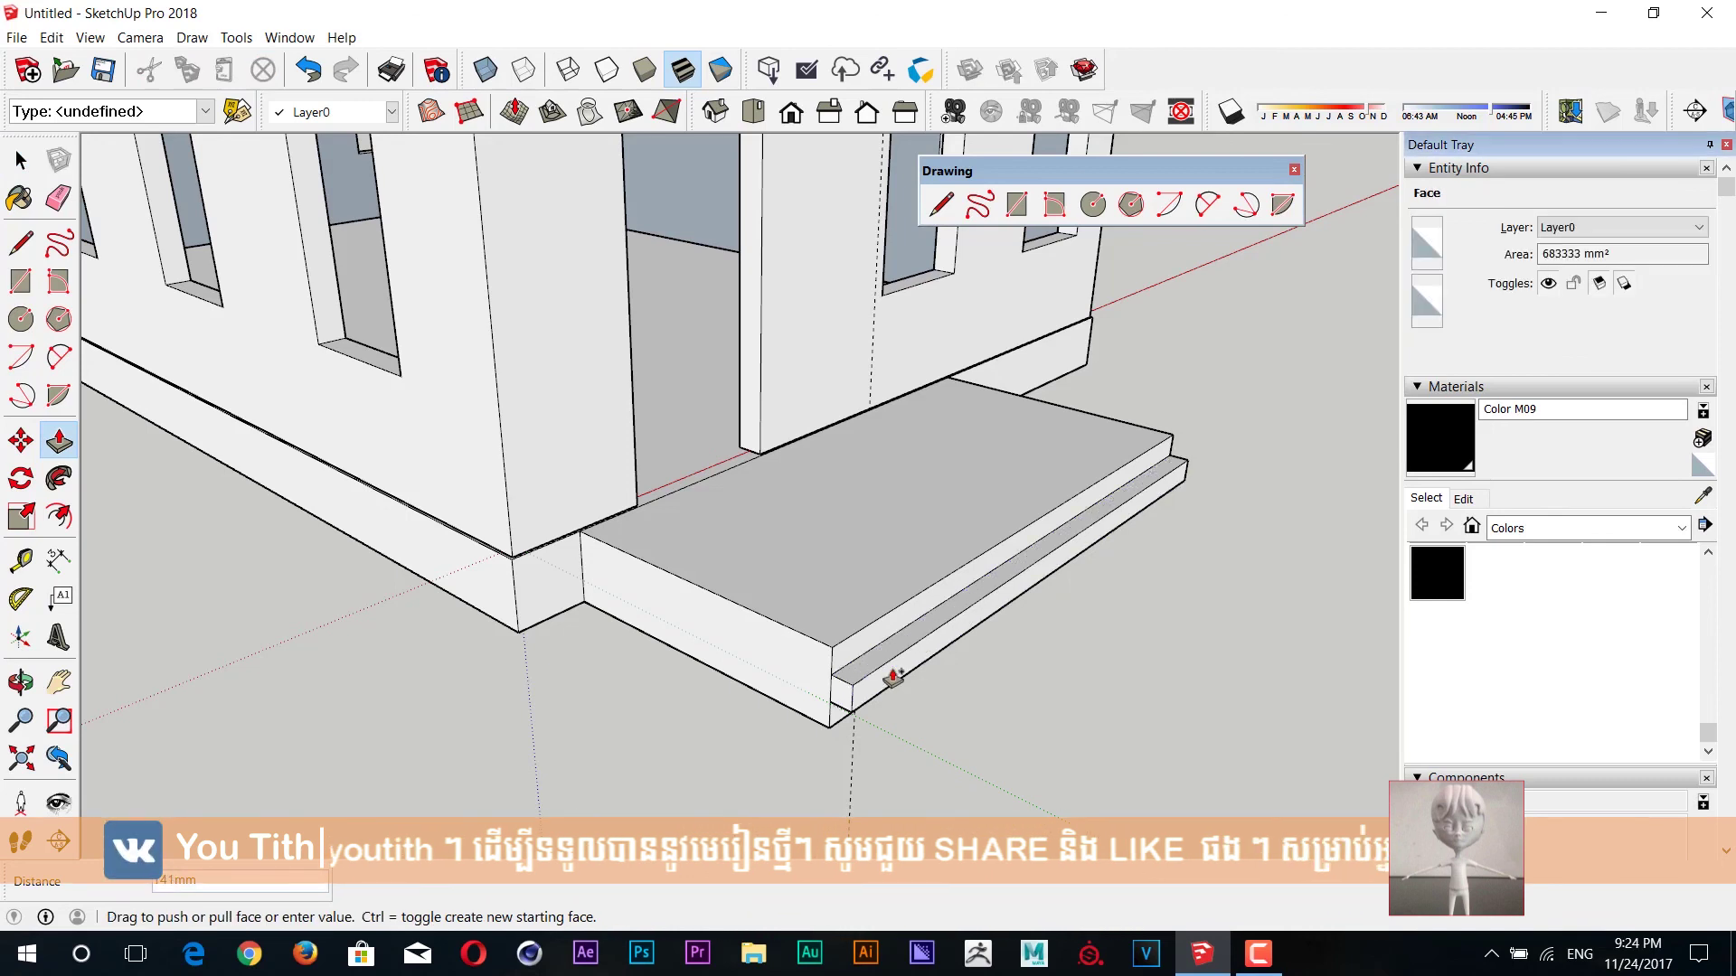
click(891, 678)
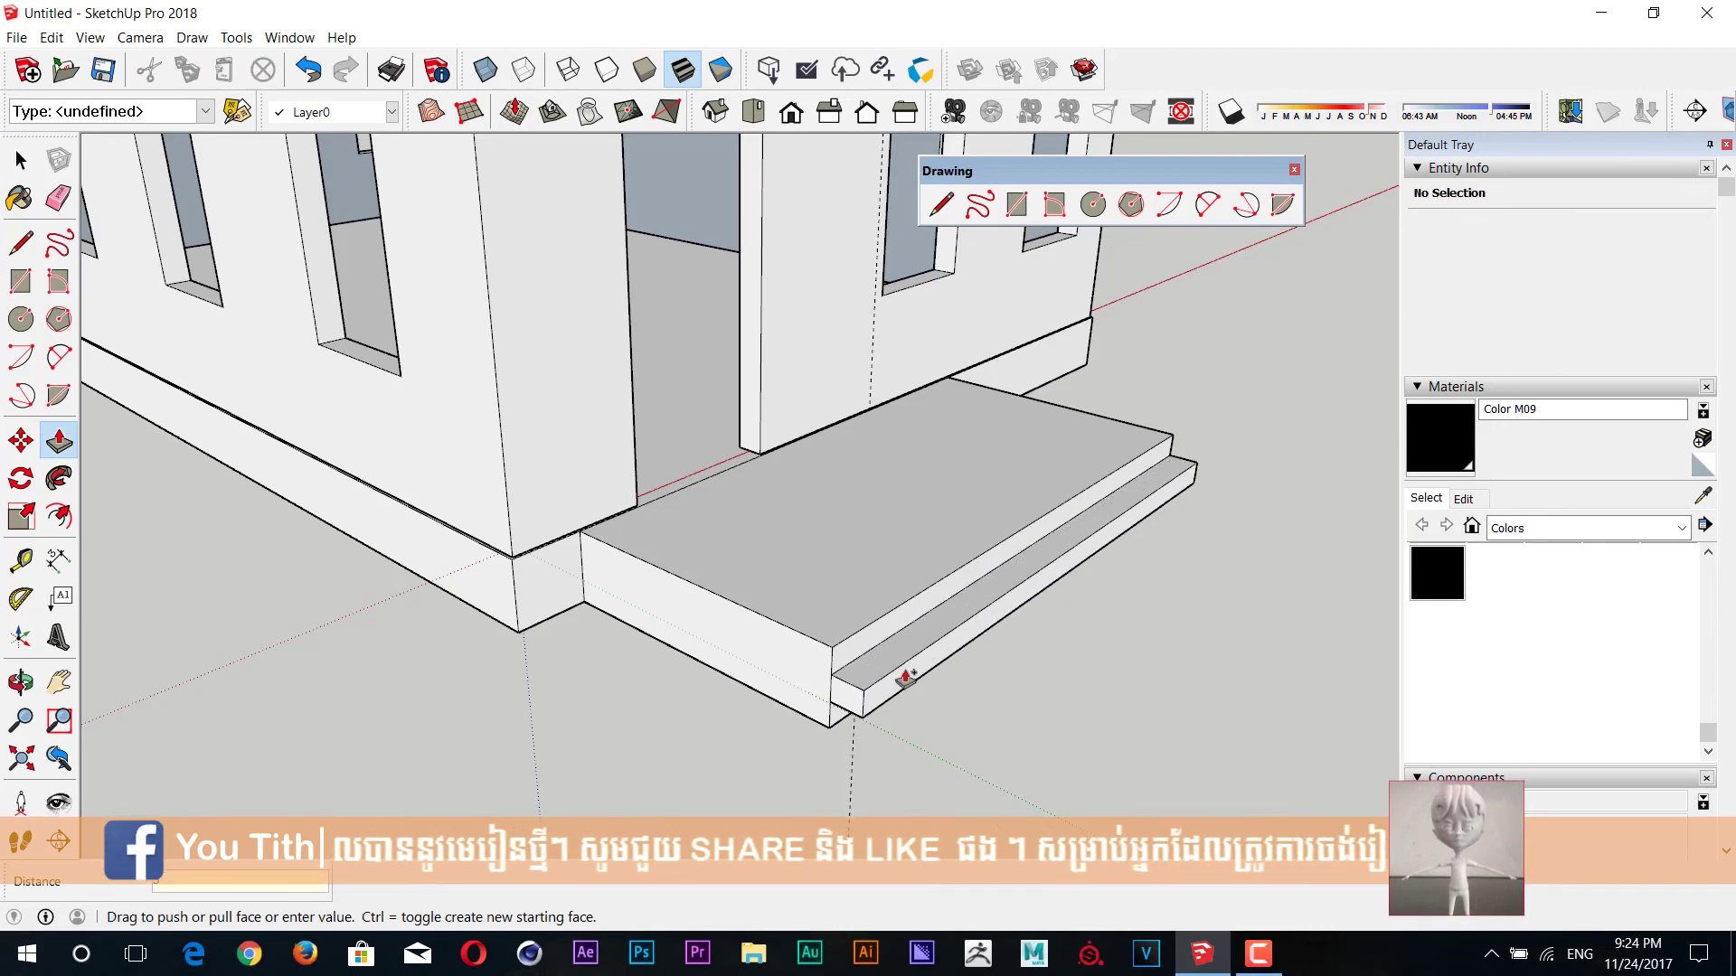
click(899, 683)
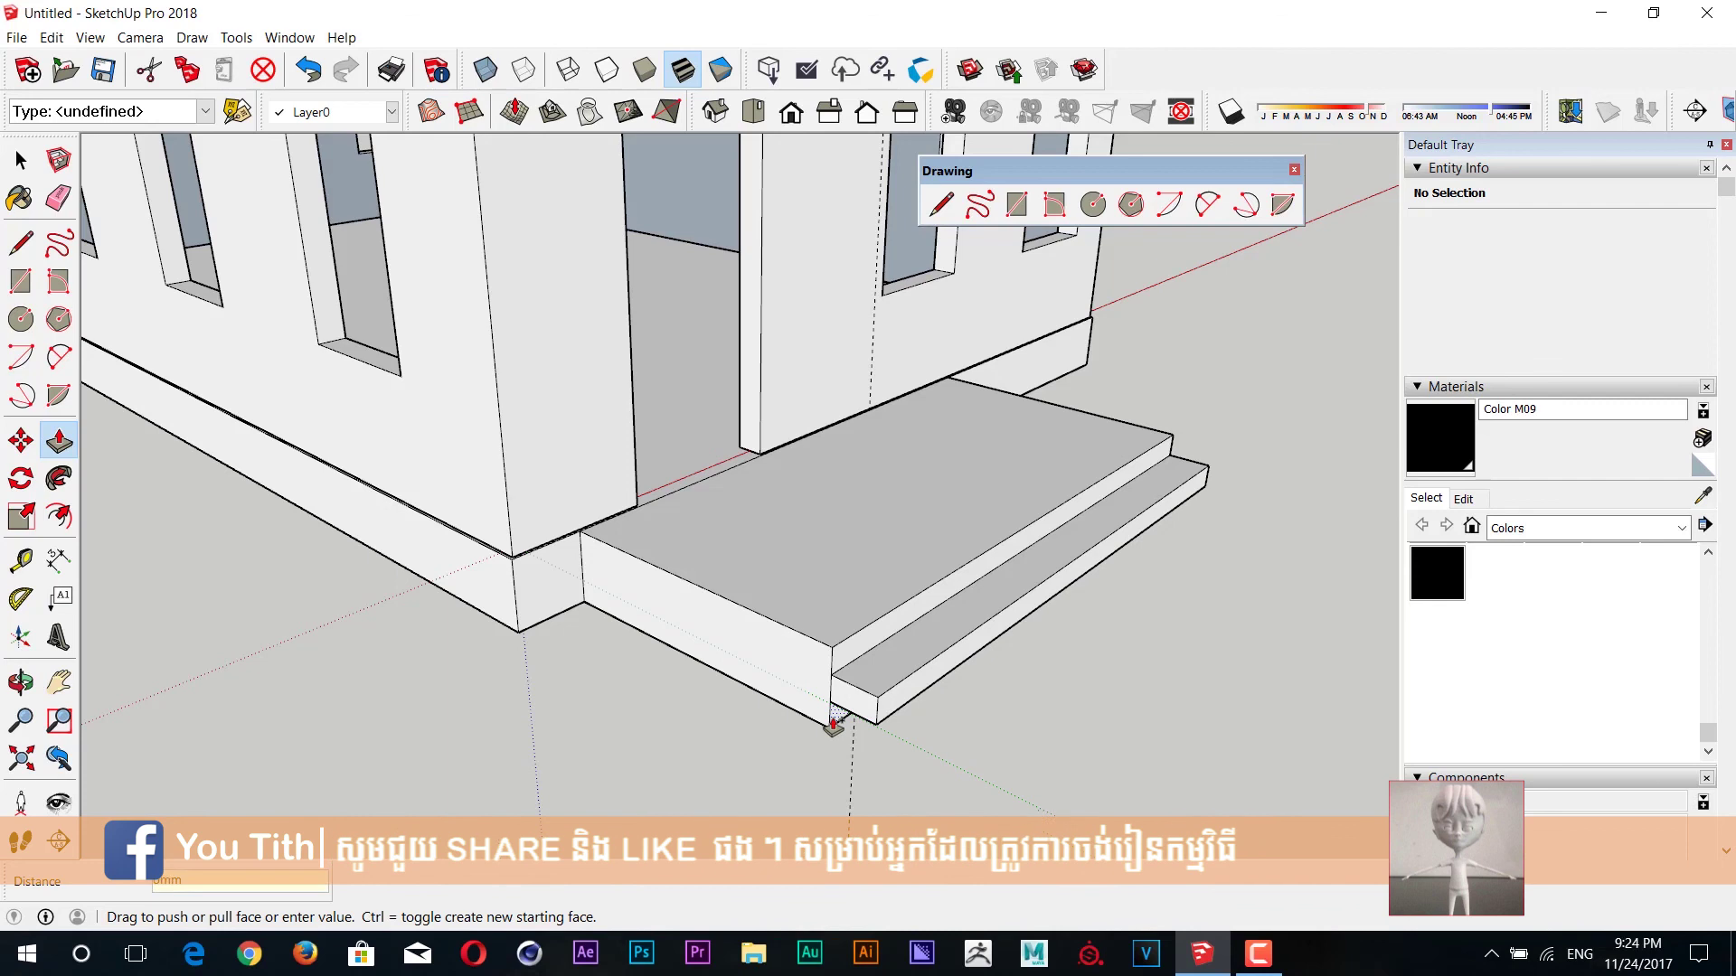
double_click(883, 731)
- Orbit and zoom out to view the whole house with its new entrance stair
key(e)
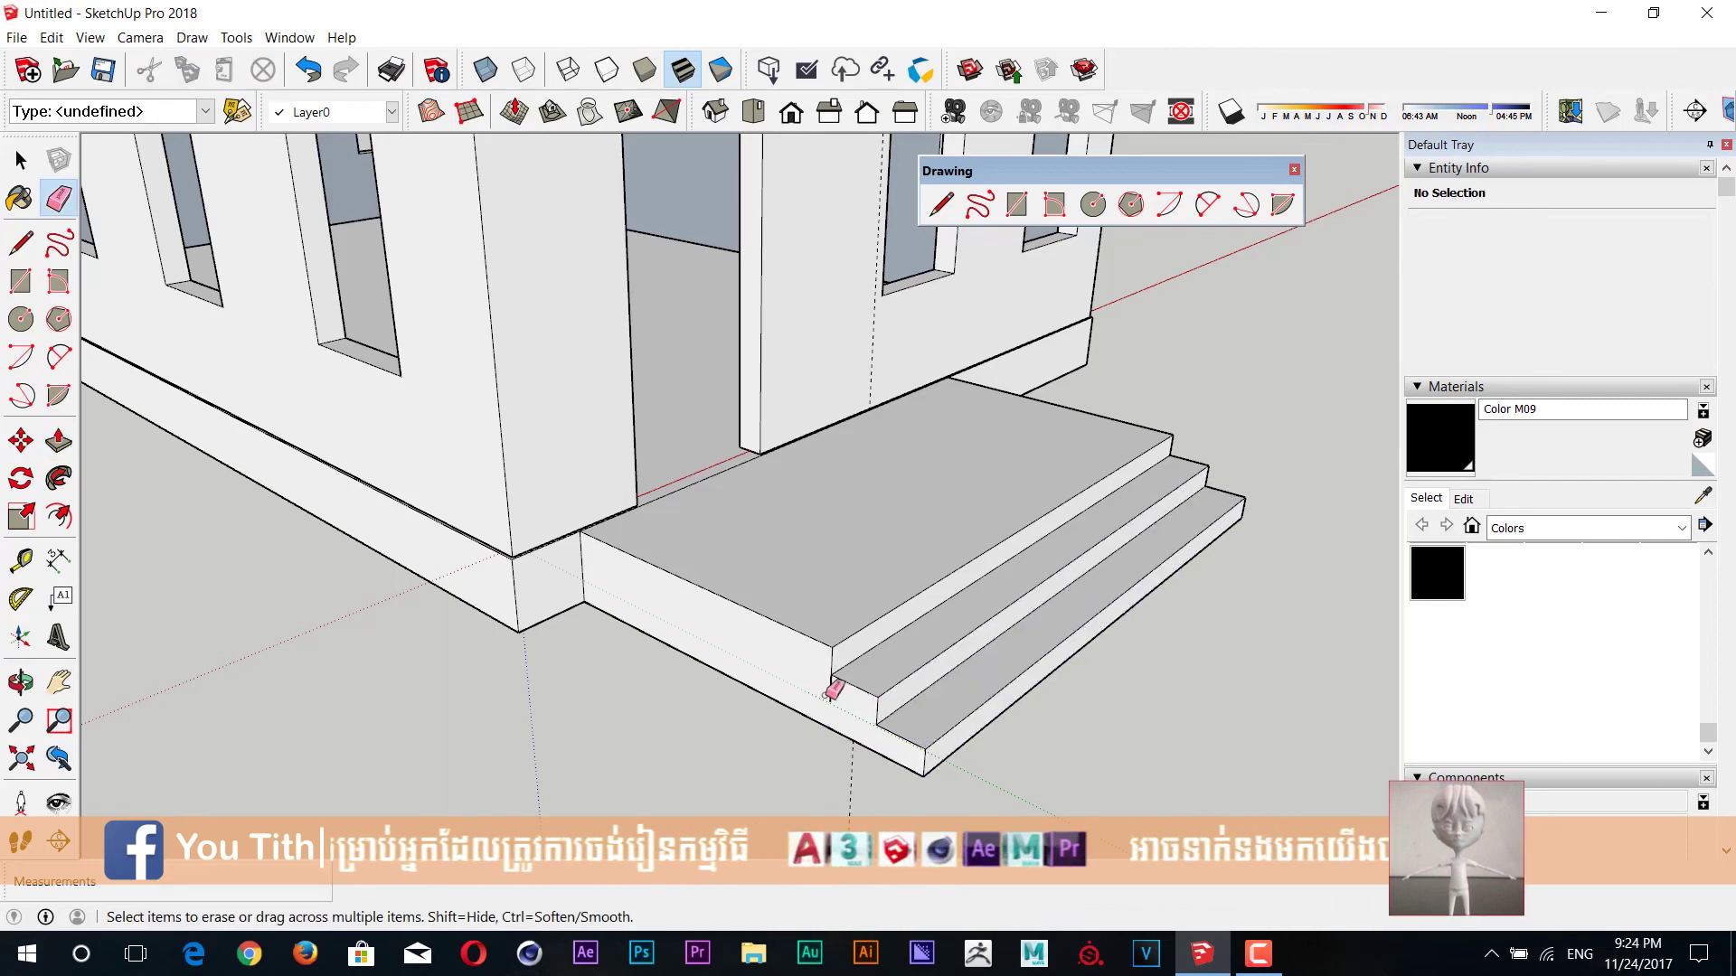
middle_drag(1024, 697, 777, 709)
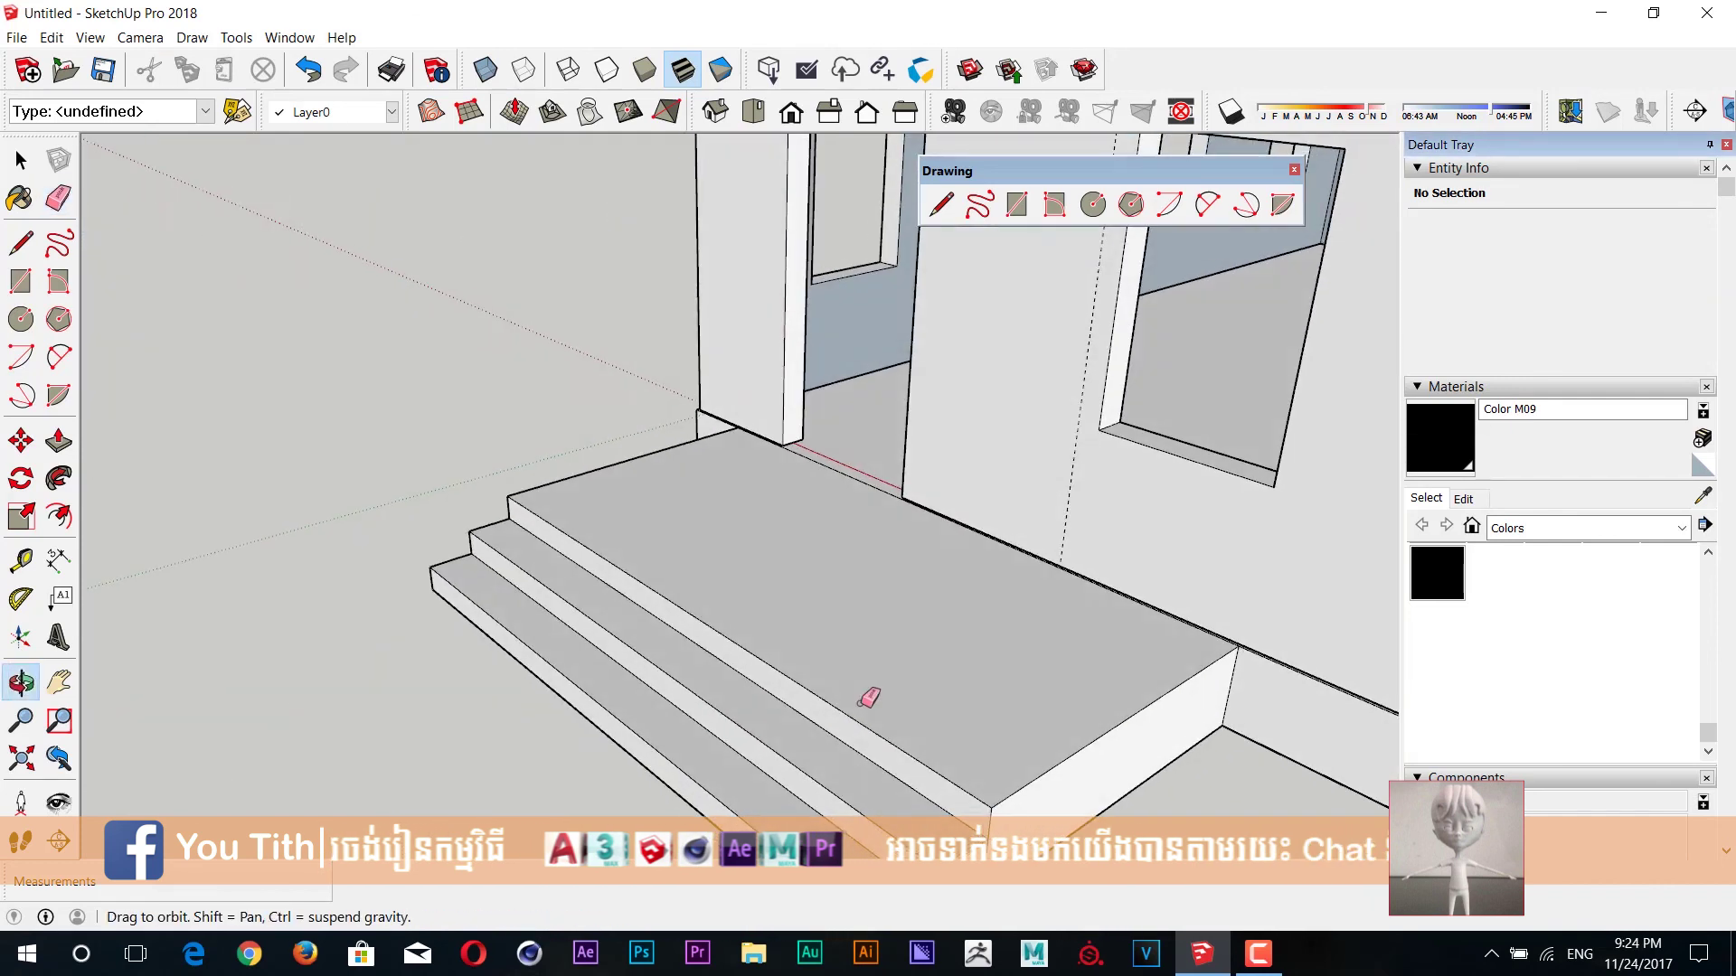
scroll(881, 707, down, 3)
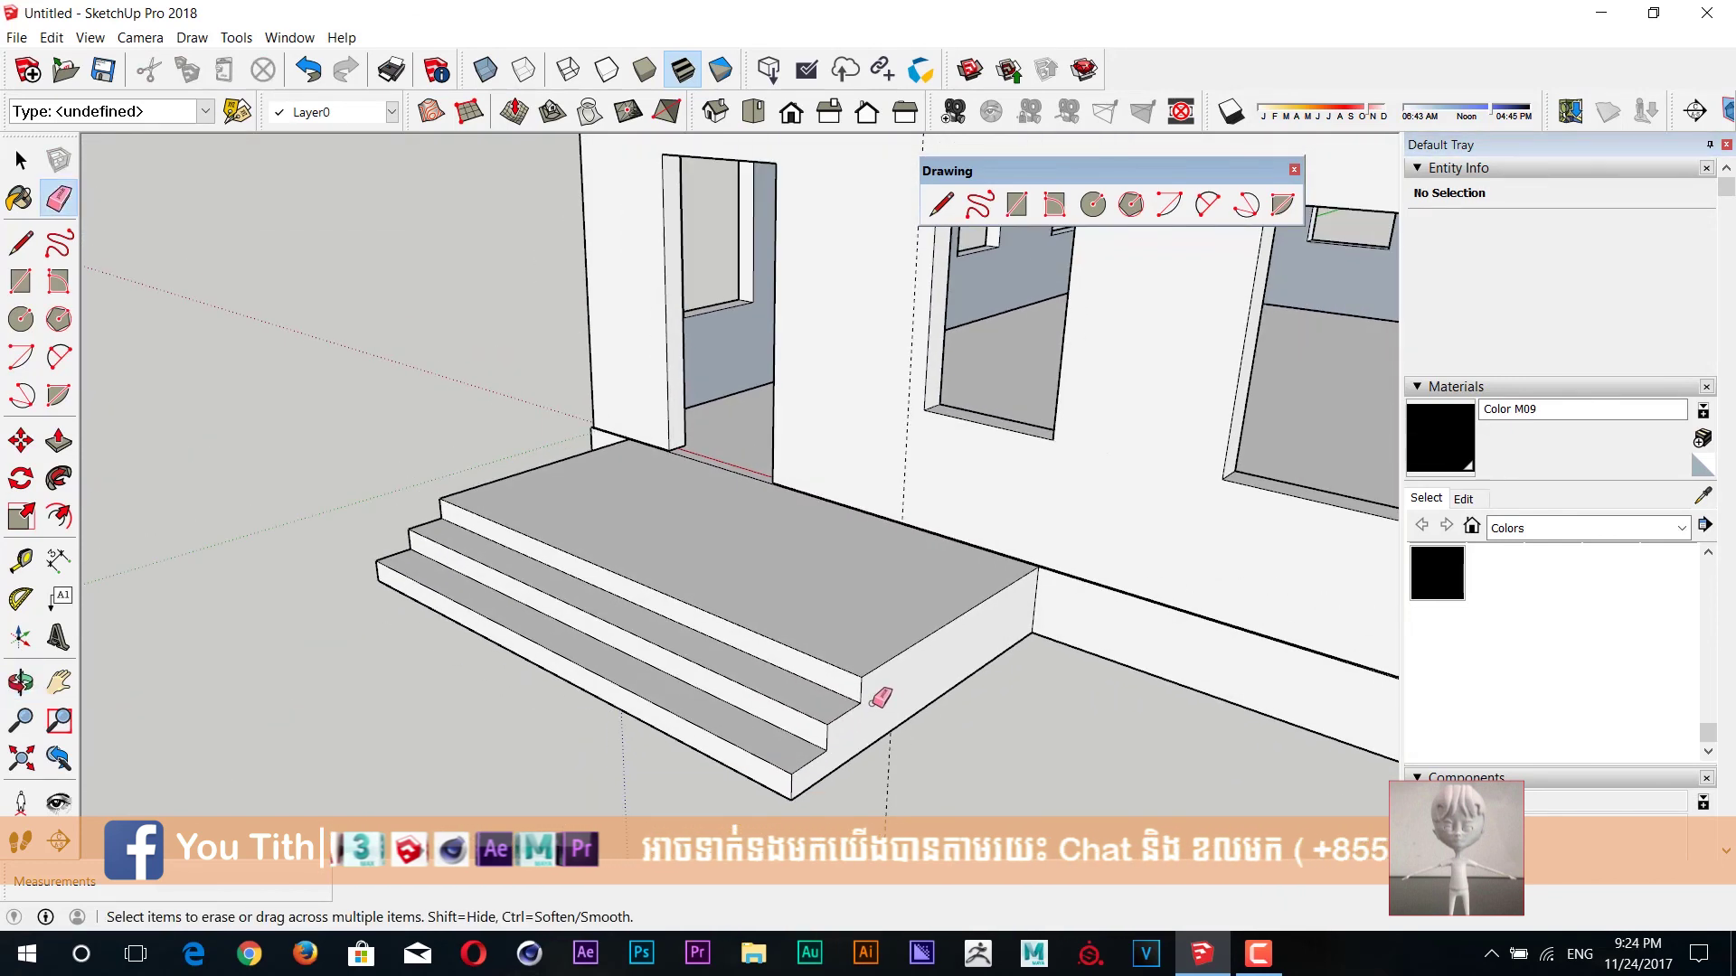
scroll(882, 707, down, 5)
mouse_move(904, 696)
middle_down()
mouse_move(984, 658)
mouse_move(746, 553)
middle_up()
scroll(820, 570, up, 3)
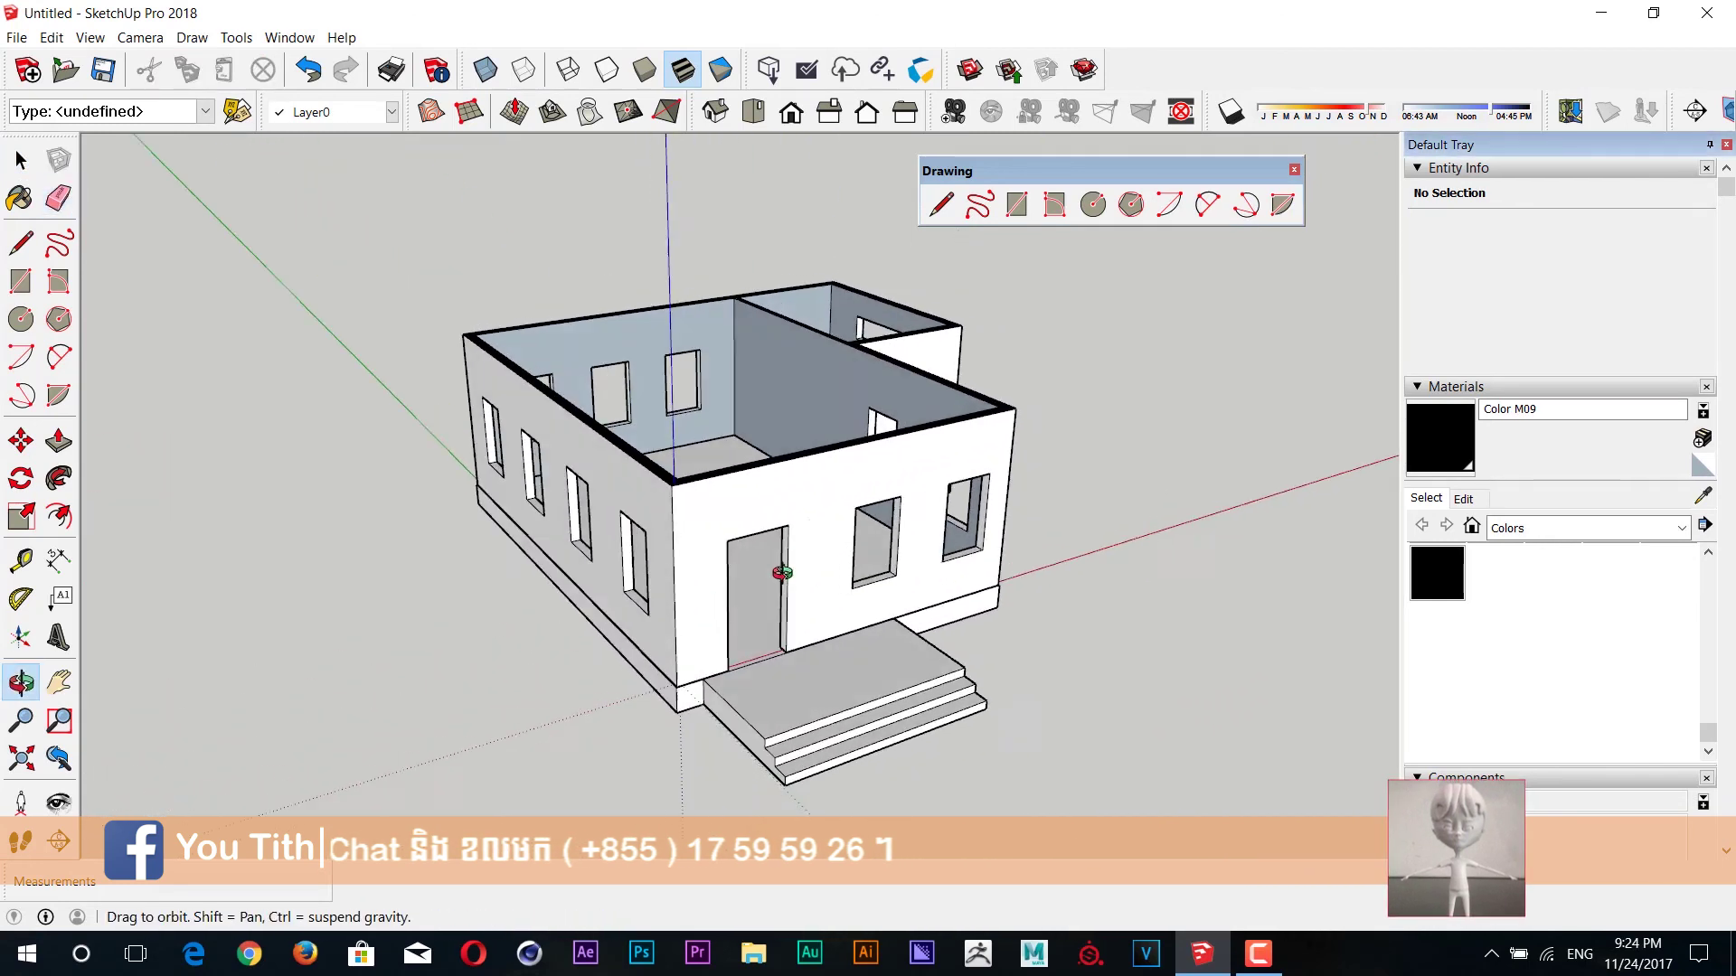
- Change the Paint Bucket colour from black to salmon red (Color M09)
key(e)
scroll(791, 601, up, 2)
middle_drag(790, 600, 389, 540)
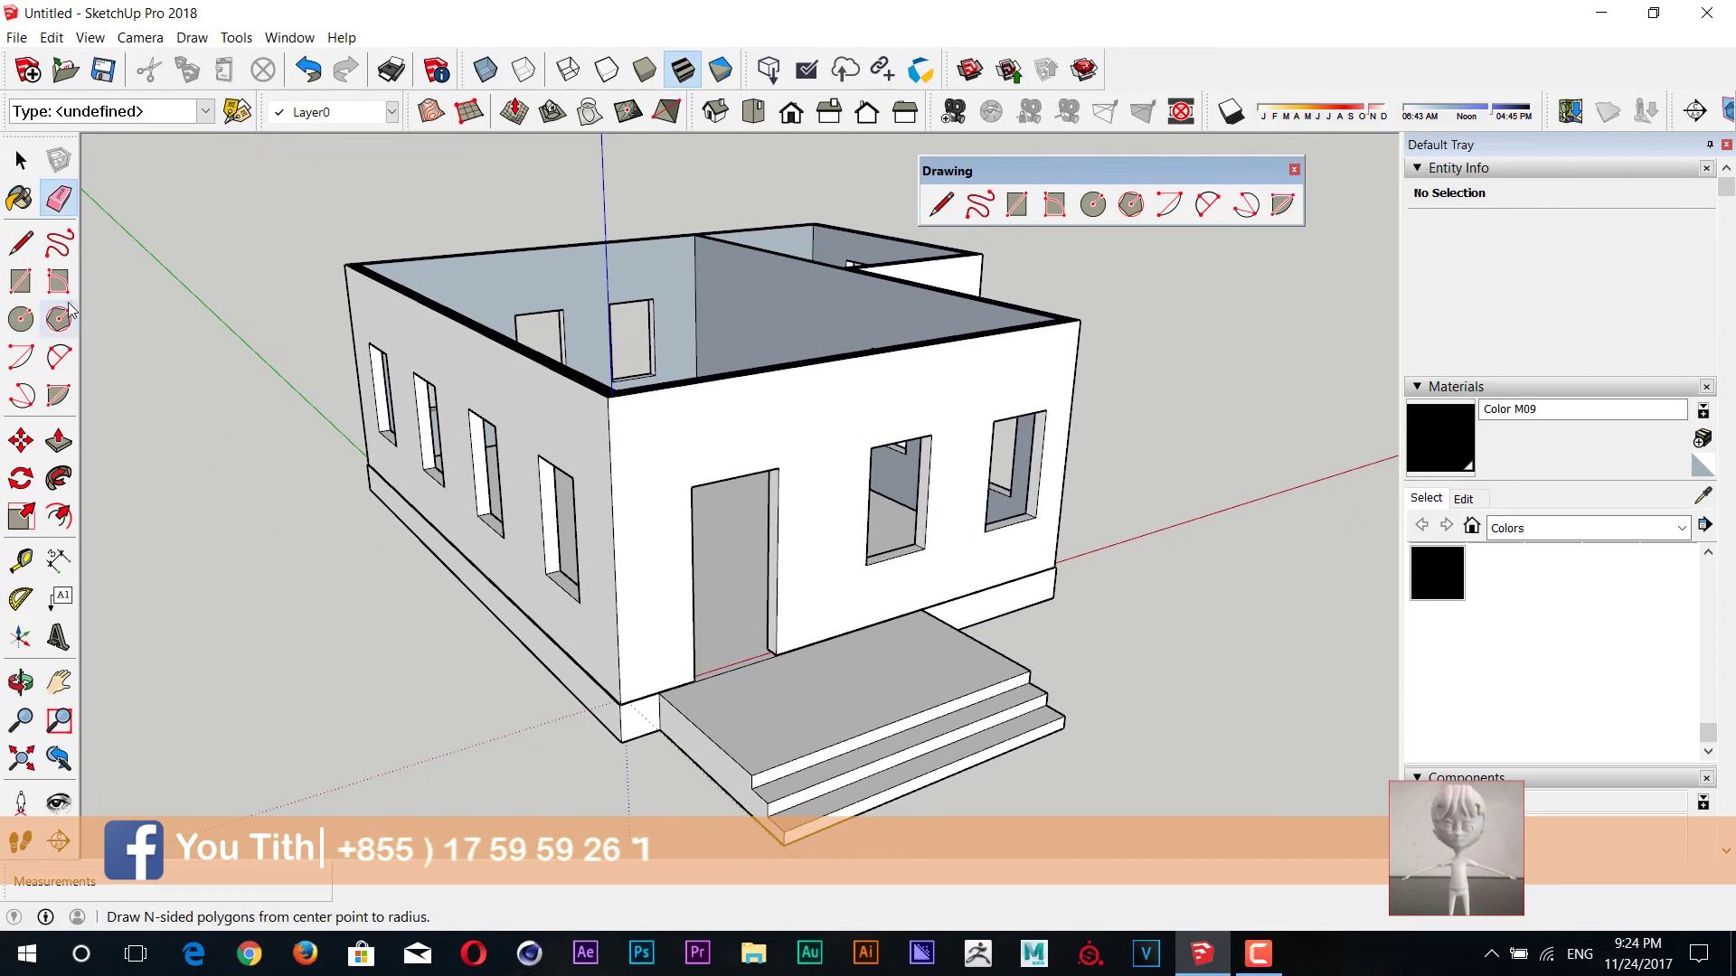
key(b)
click(1466, 499)
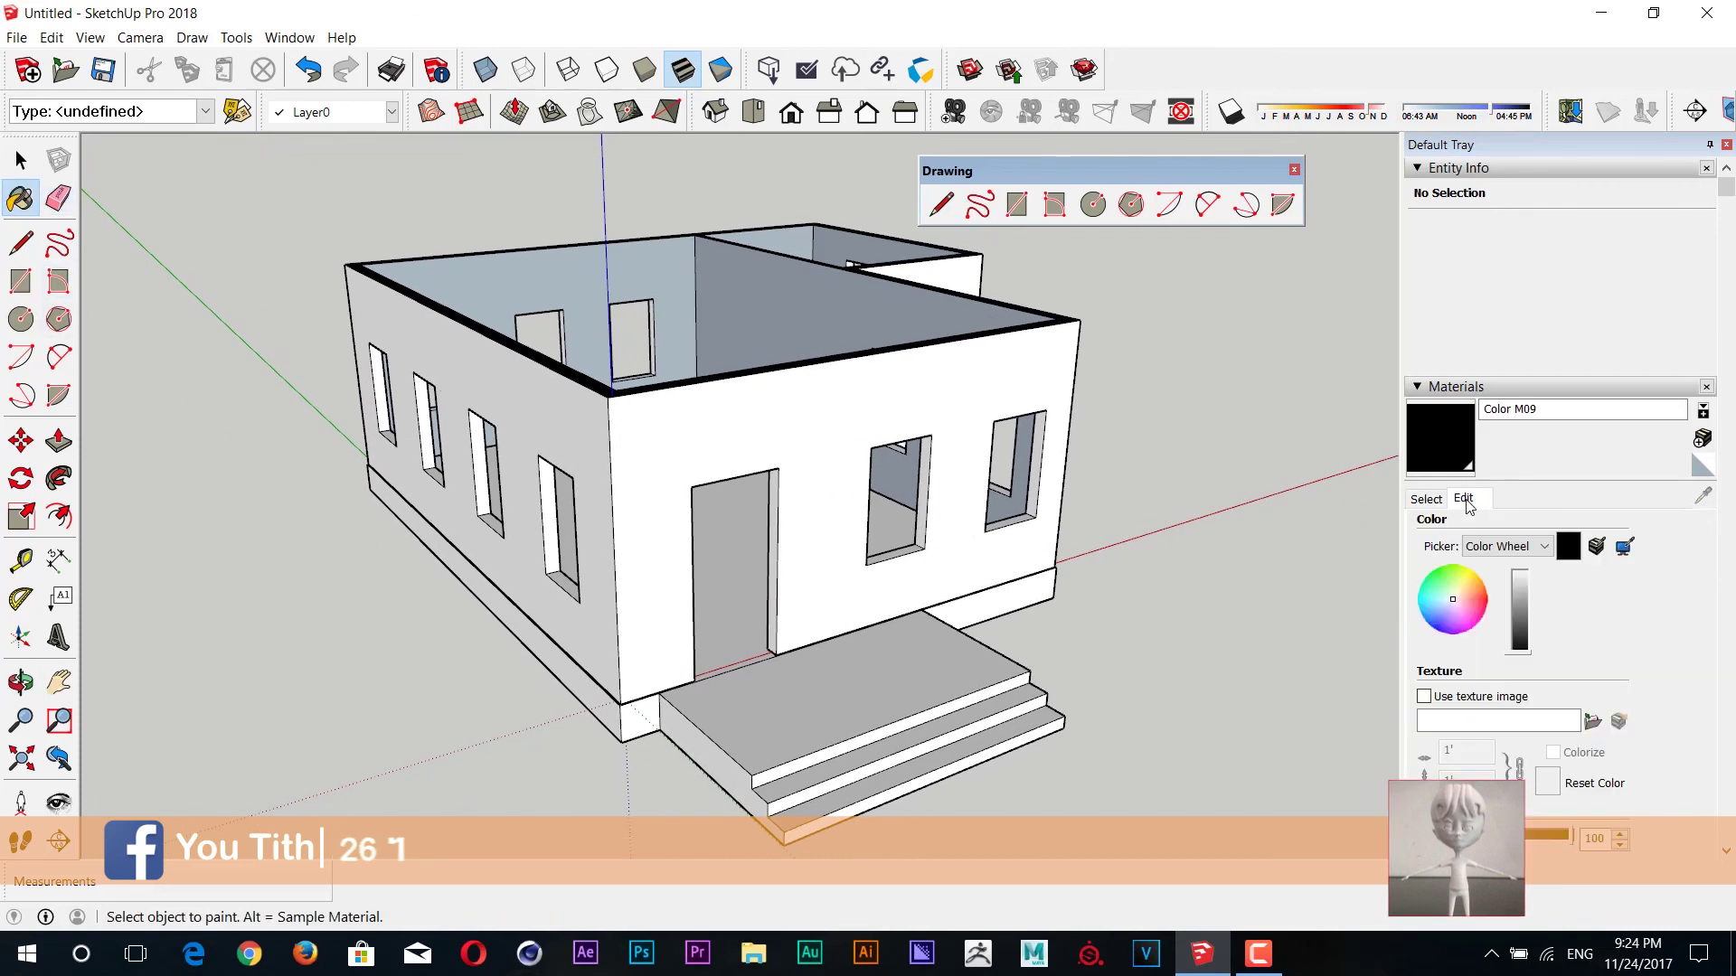
click(1528, 572)
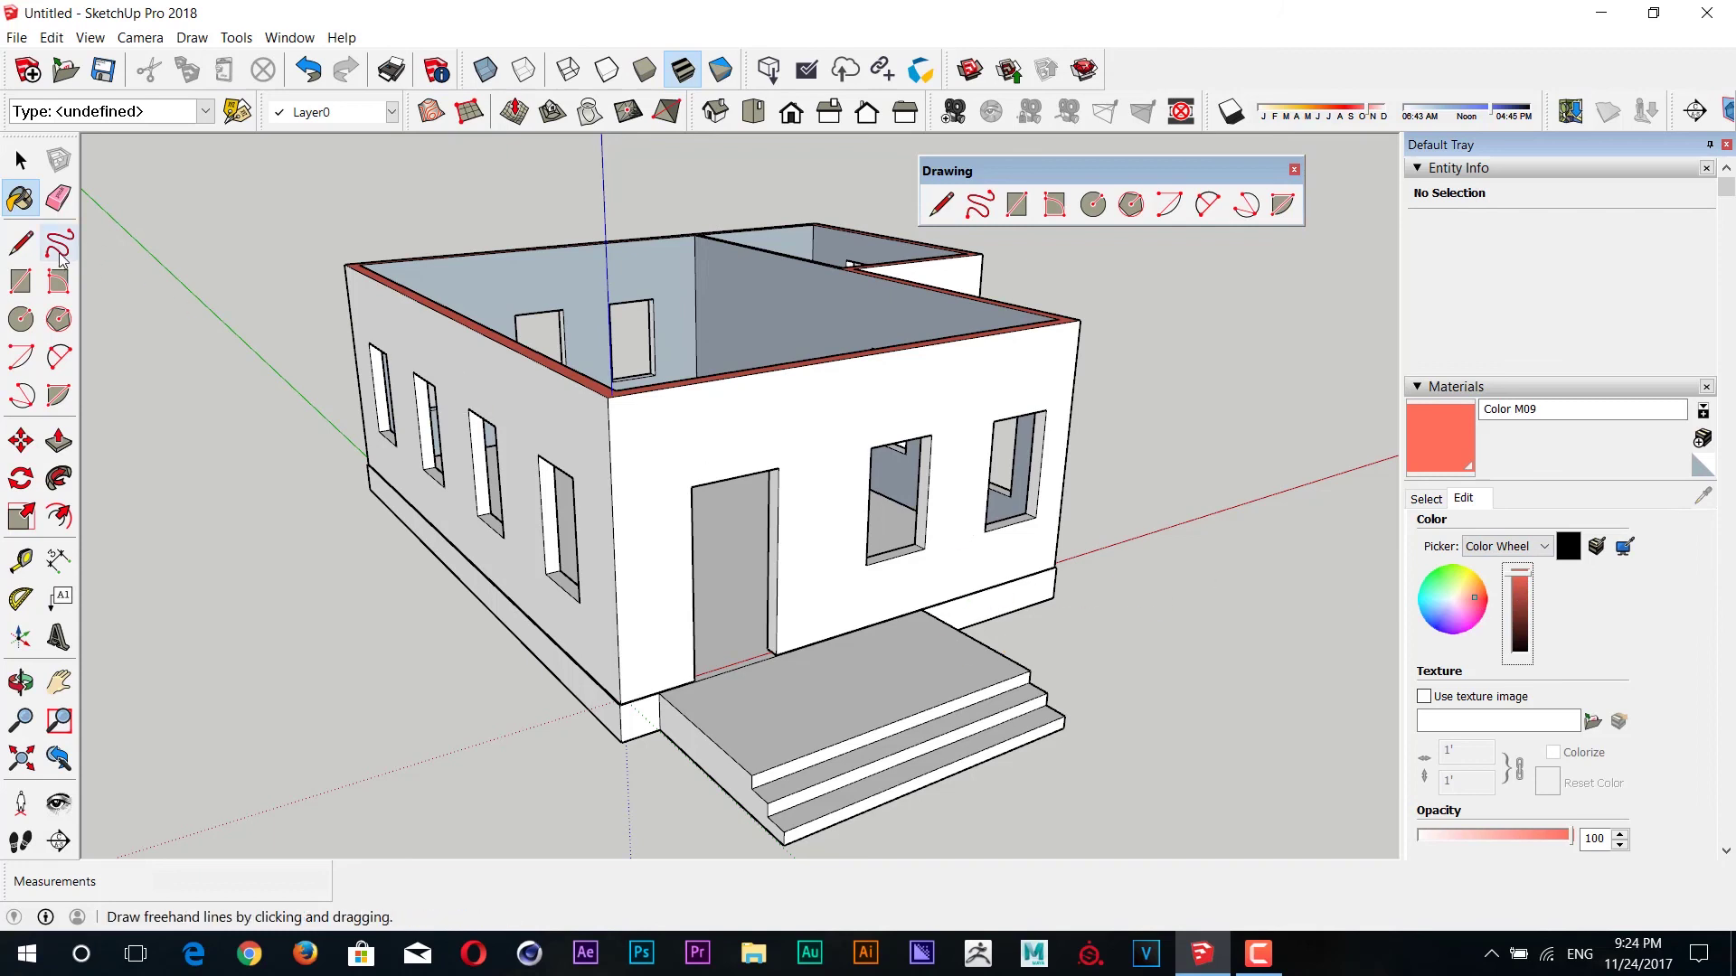
- Paint the plinth's side faces salmon red all around the house, including the annex
shift+middle_drag(874, 491, 871, 493)
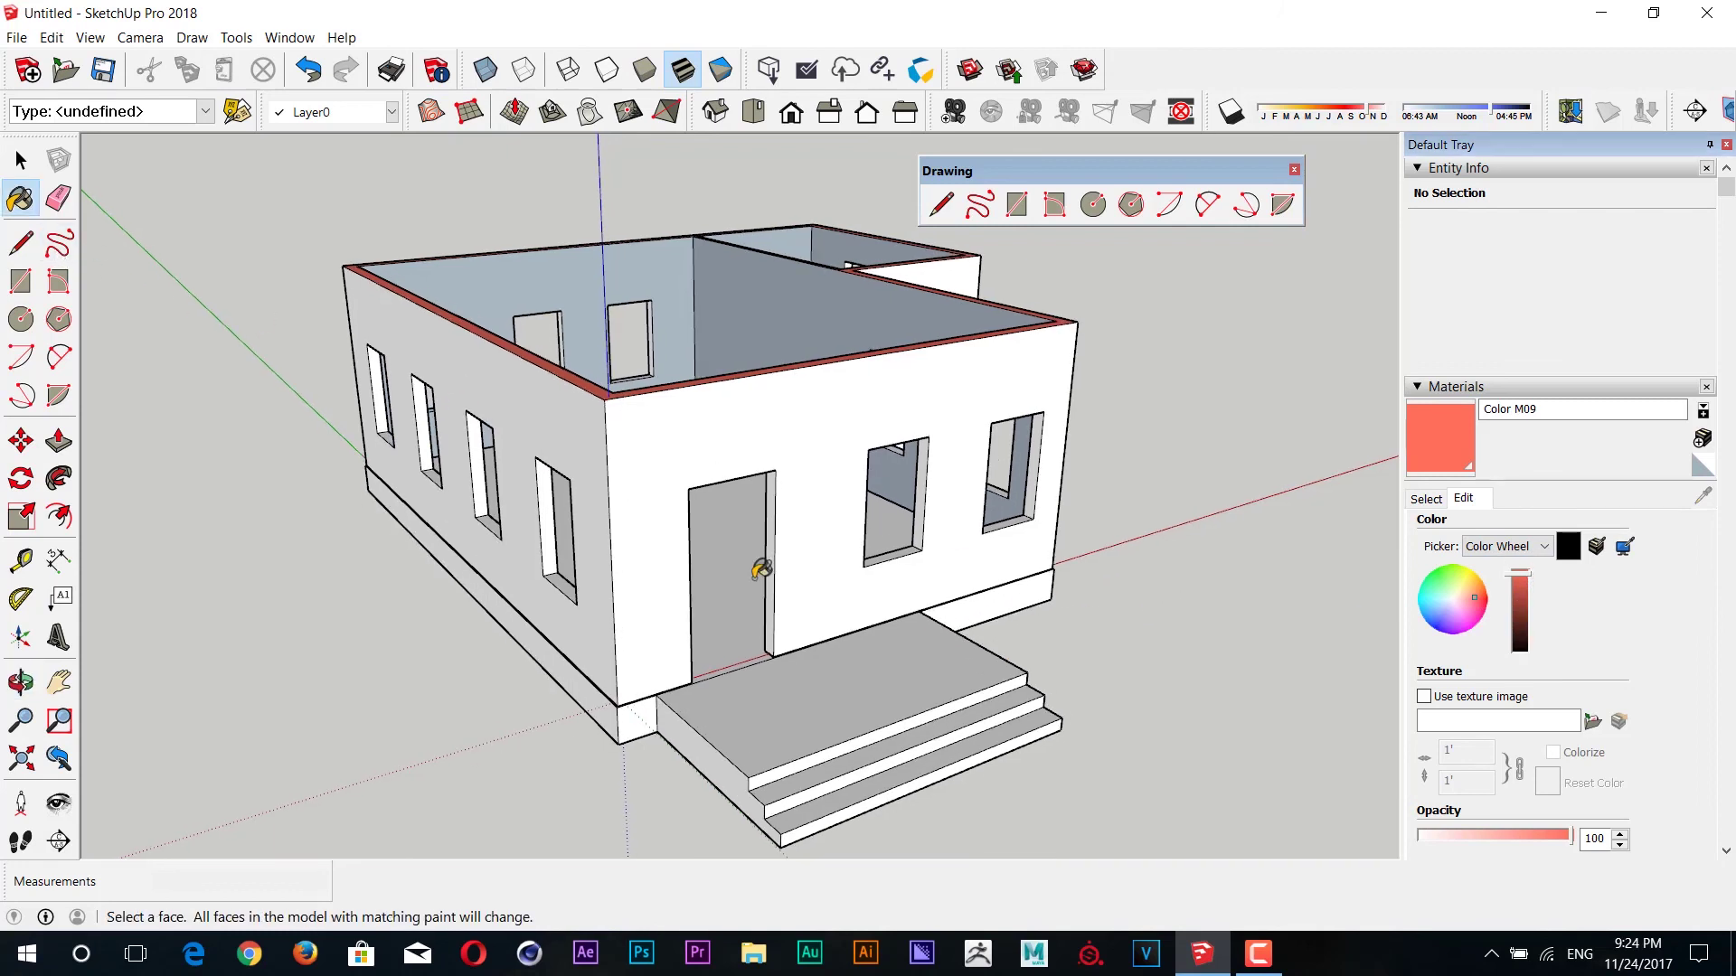
click(617, 714)
middle_drag(1169, 639, 974, 642)
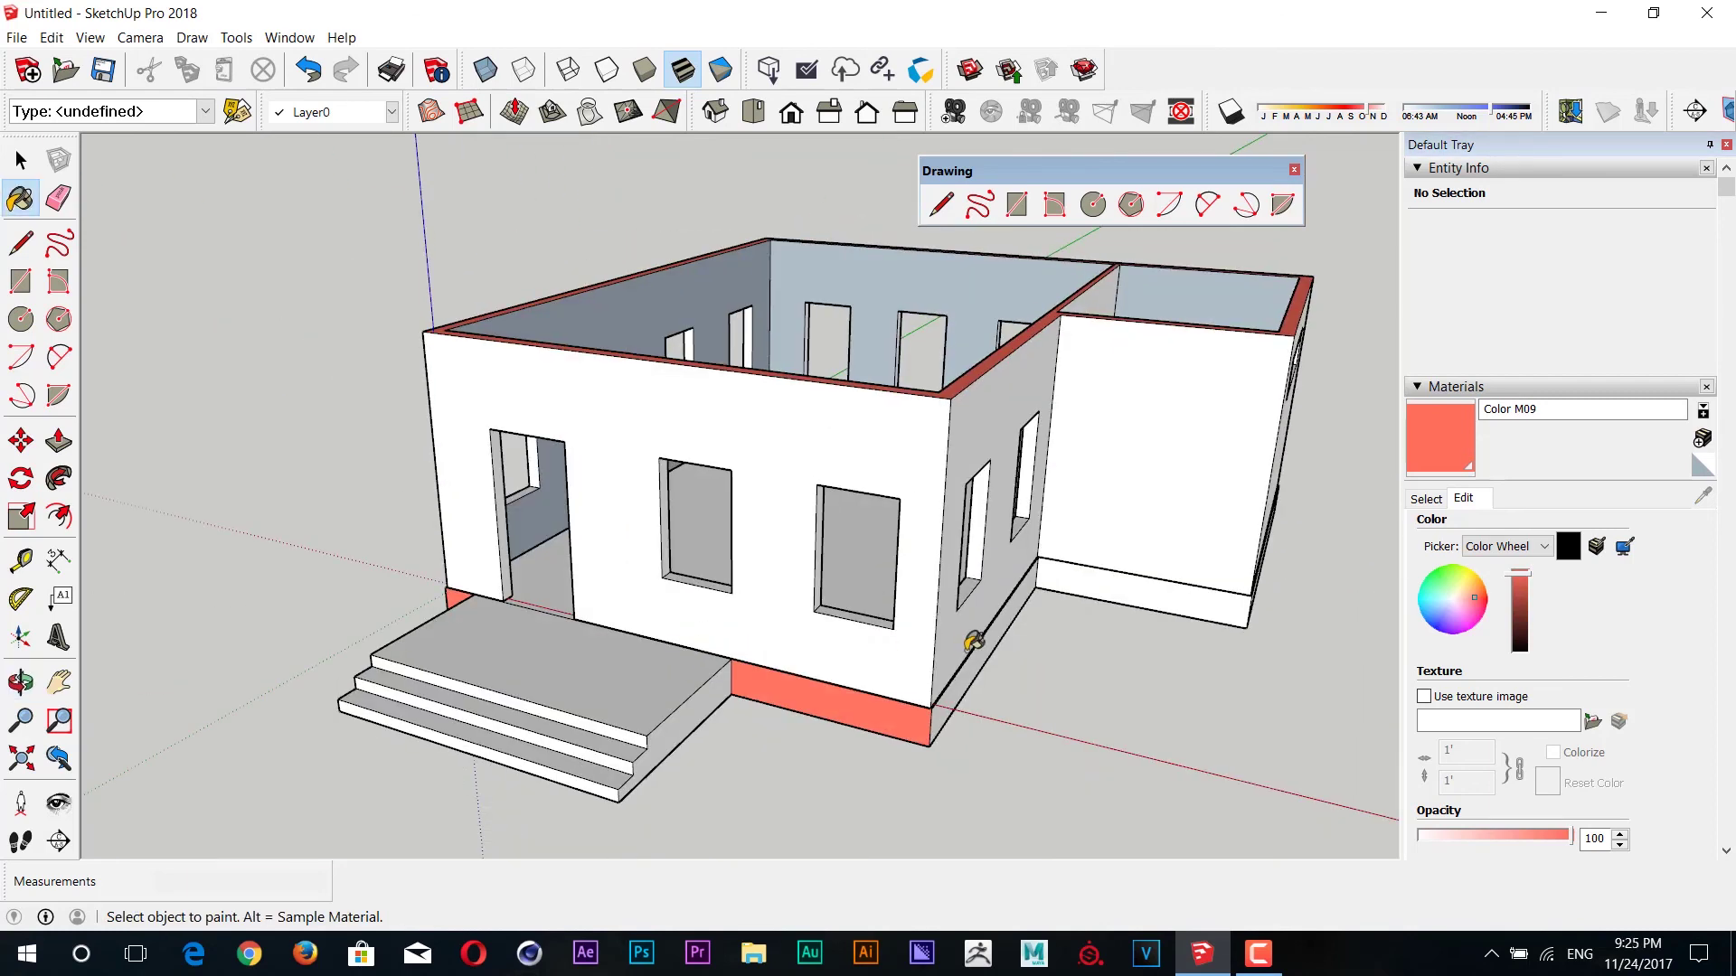
click(1113, 581)
middle_drag(1113, 581, 860, 632)
click(1141, 647)
mouse_move(1146, 647)
middle_down()
mouse_move(796, 660)
mouse_move(845, 717)
middle_up()
mouse_move(745, 747)
middle_down()
mouse_move(763, 597)
mouse_move(736, 642)
mouse_move(777, 624)
mouse_move(687, 579)
middle_up()
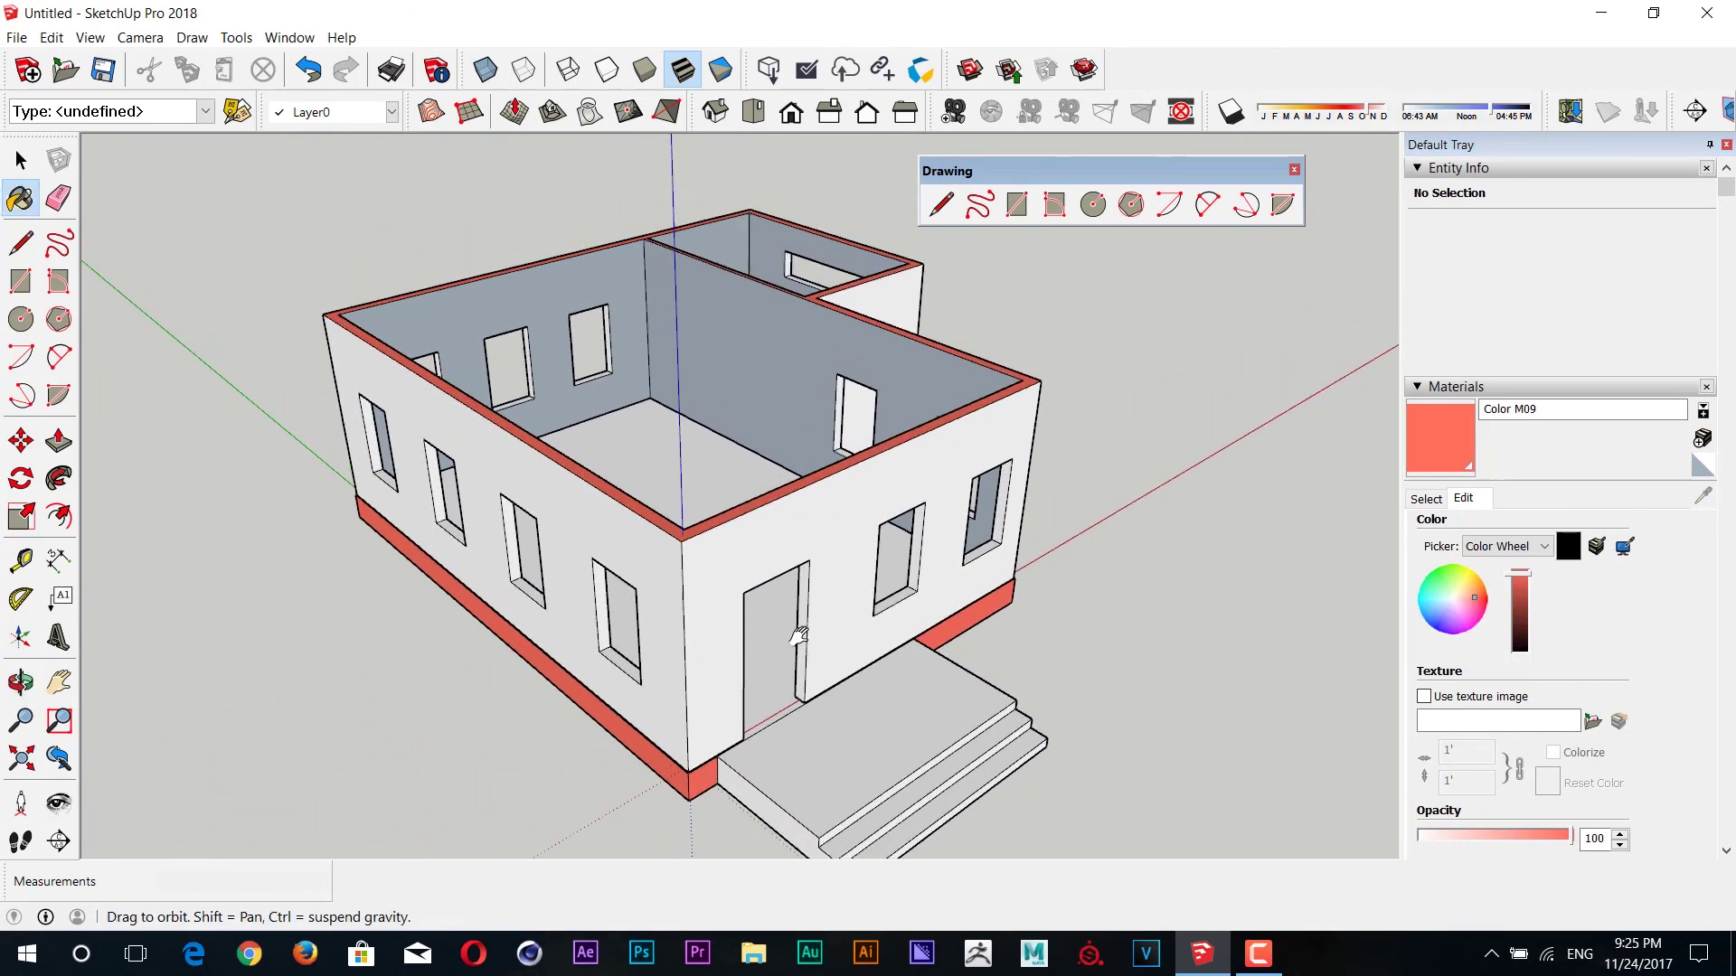
click(20, 160)
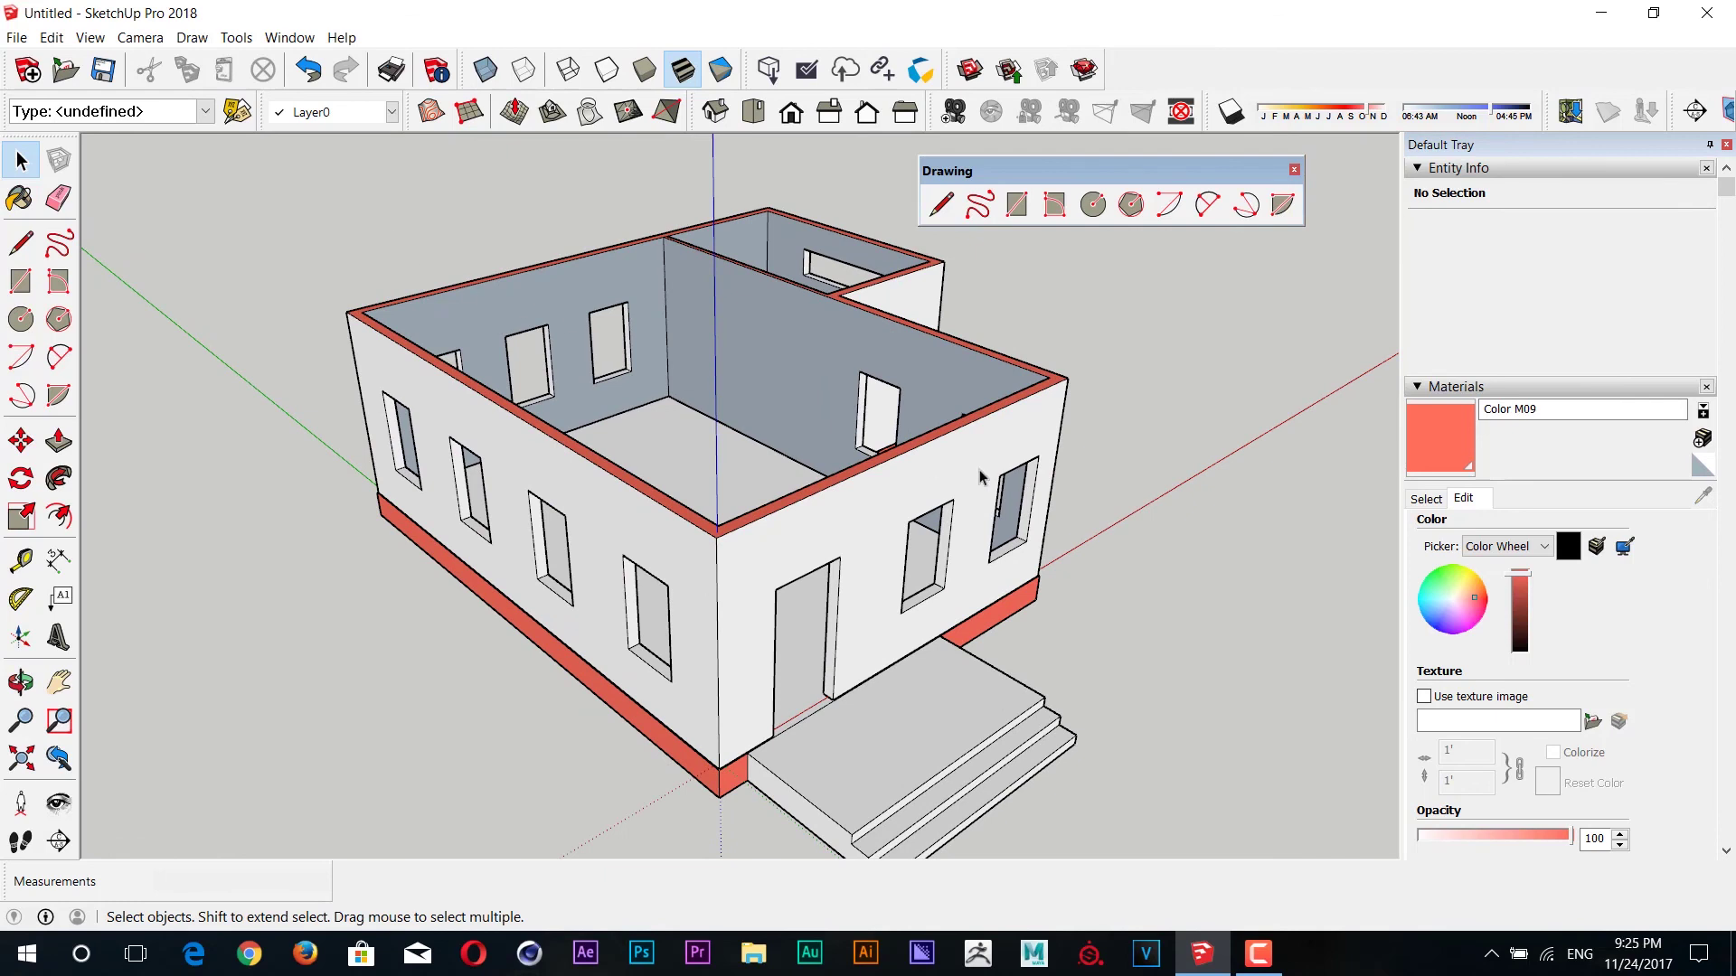
- Zoom toward the house's right corner, then start and cancel a Tape Measure distance
mouse_move(983, 488)
middle_down()
mouse_move(643, 597)
mouse_move(1007, 562)
mouse_move(891, 553)
mouse_move(581, 609)
mouse_move(775, 609)
mouse_move(717, 571)
mouse_move(764, 575)
mouse_move(846, 533)
mouse_move(823, 536)
middle_up()
scroll(759, 601, up, 3)
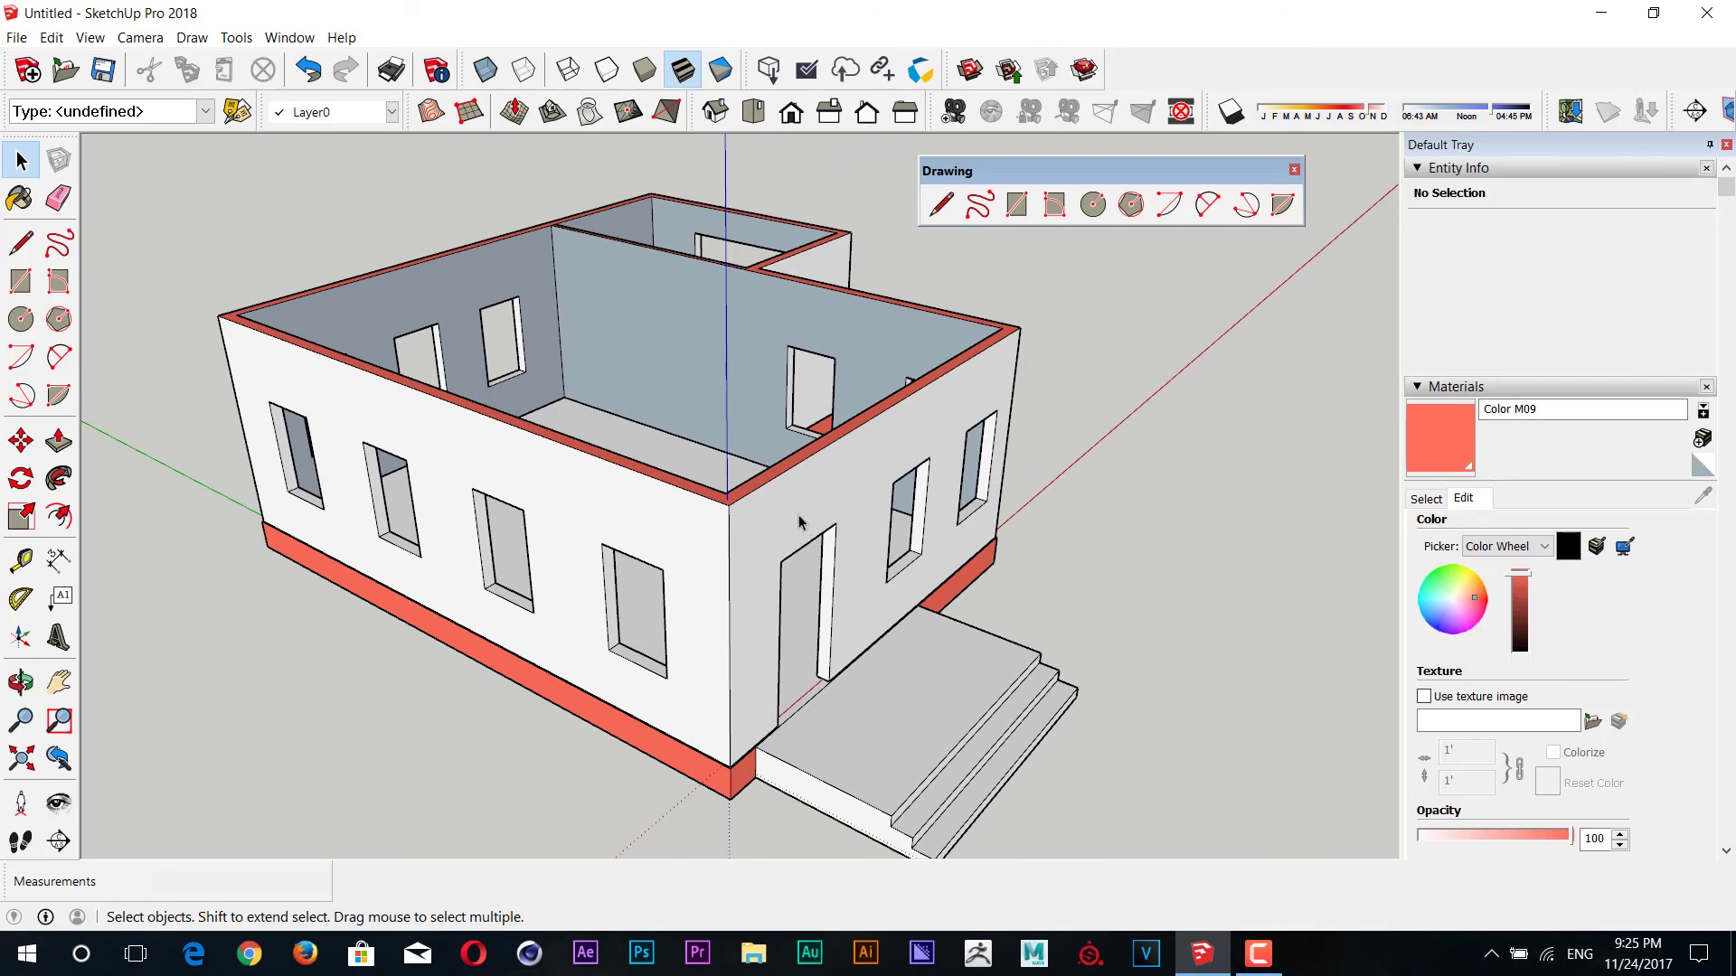
click(23, 562)
click(1072, 471)
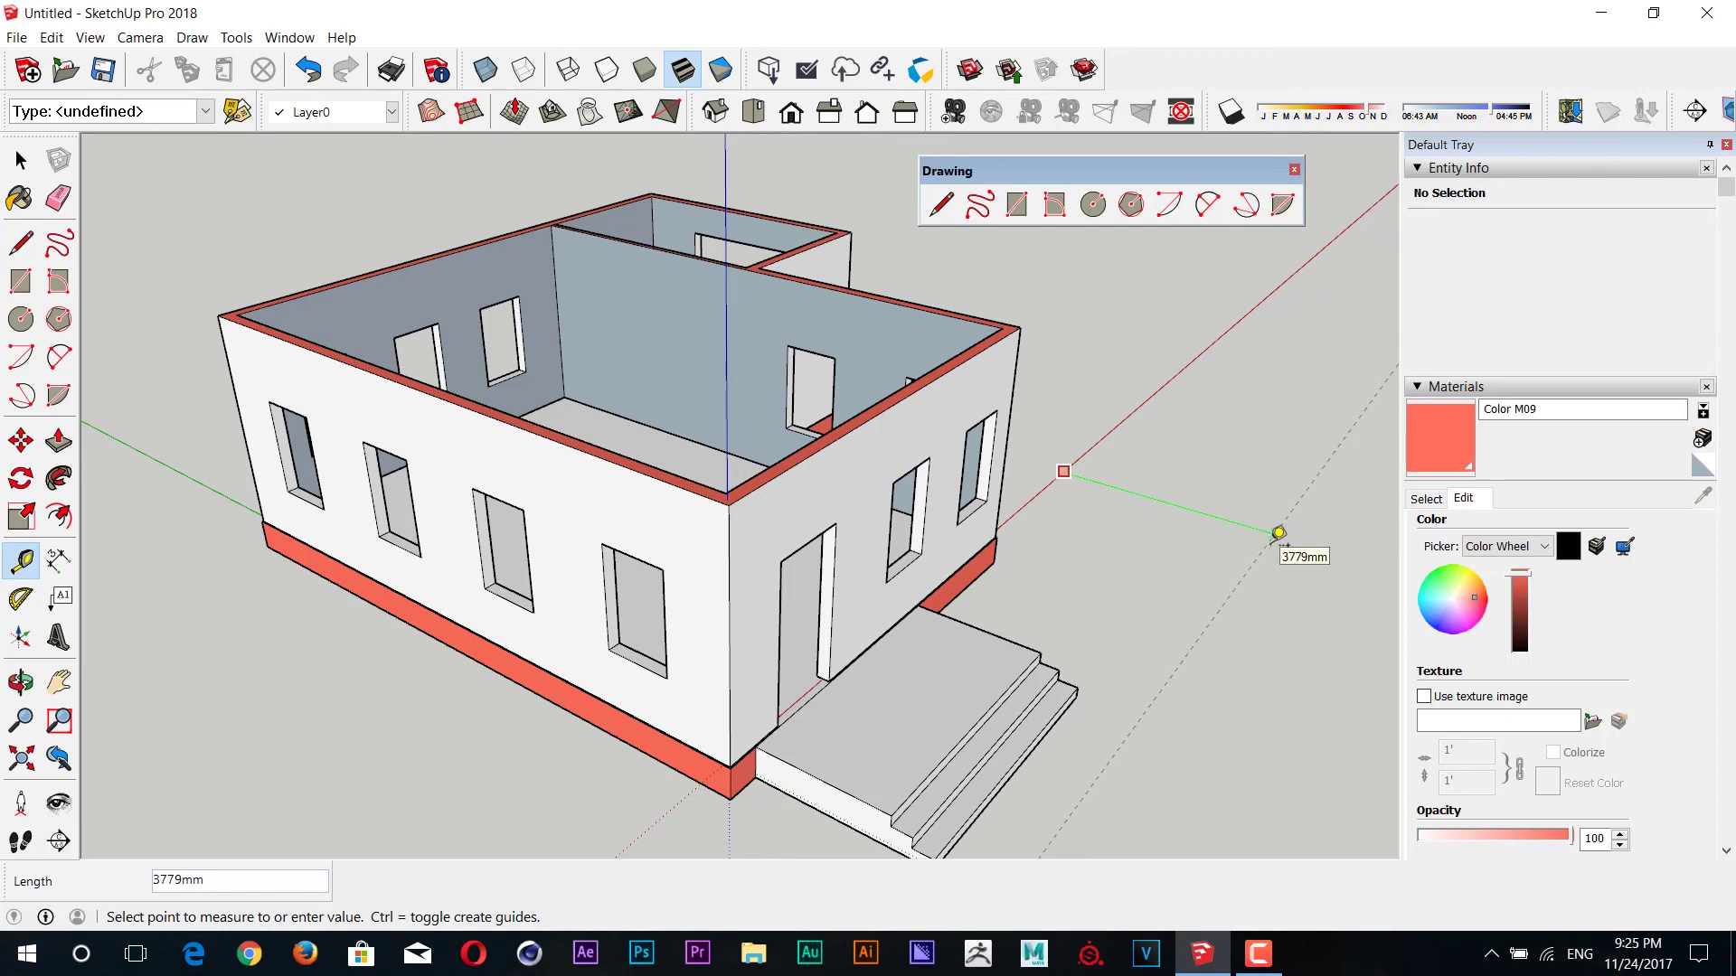
key(space)
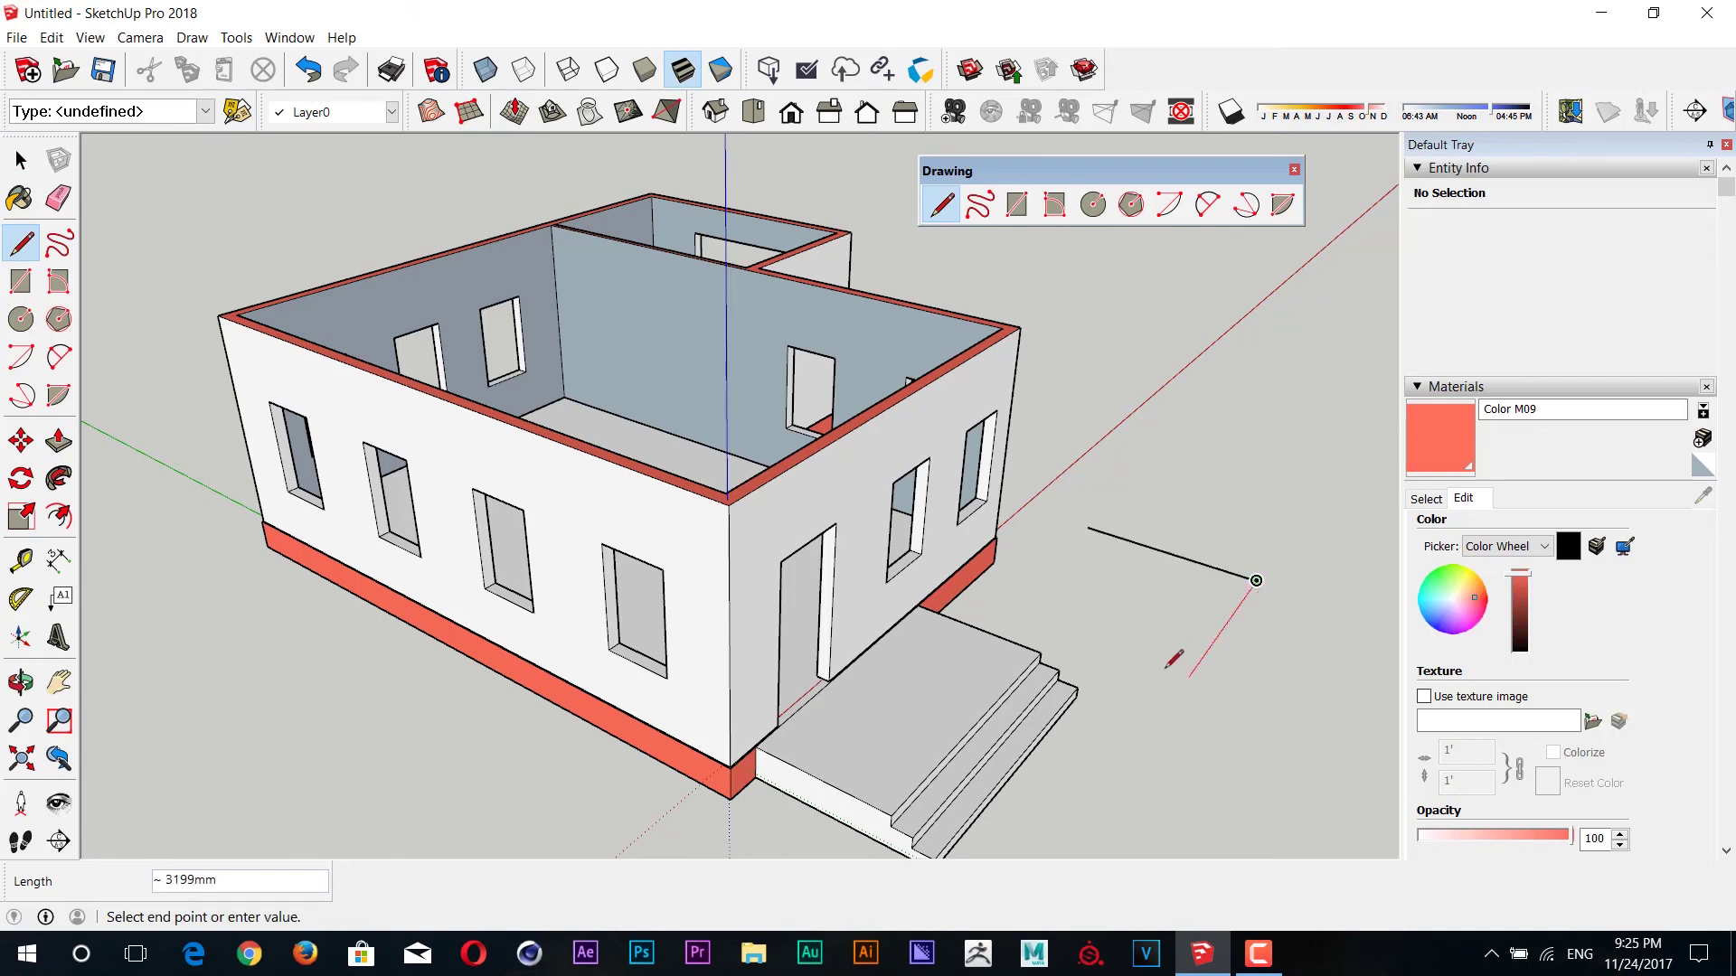
- Close the drawn loop into a ground face beside the house and scale it
click(1088, 527)
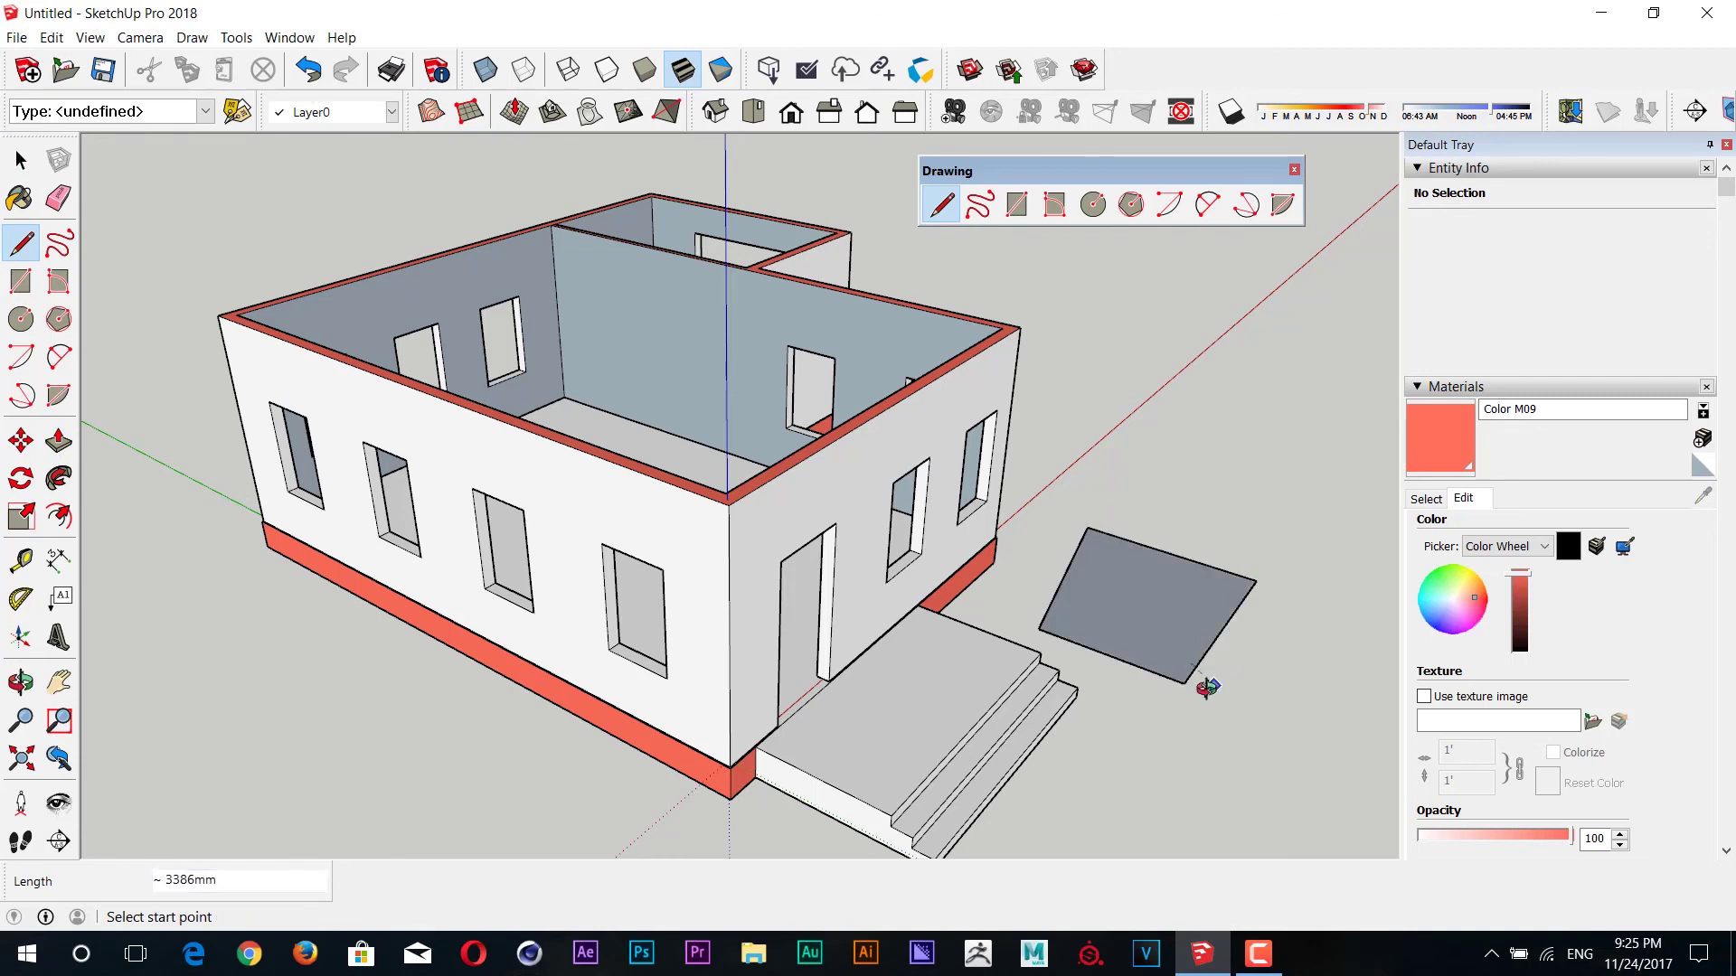
middle_drag(1214, 690, 873, 760)
scroll(977, 729, up, 3)
key(space)
click(21, 516)
click(921, 644)
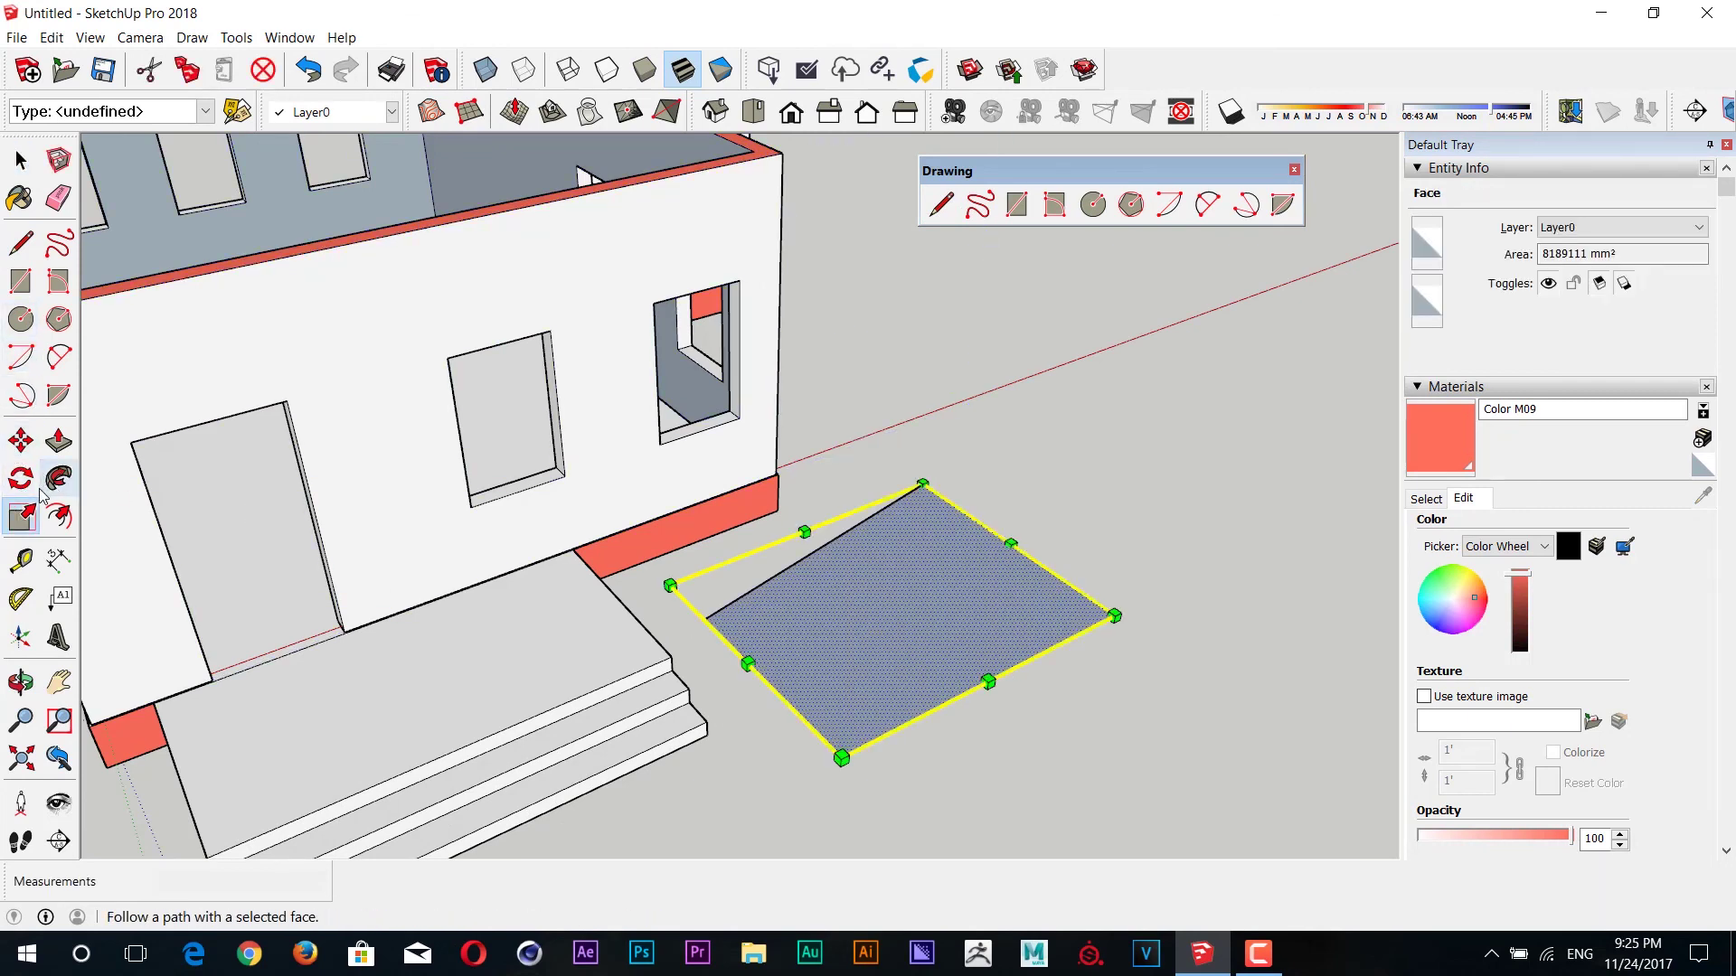
- Offset the face's edges inward to create an inner outline
key(f)
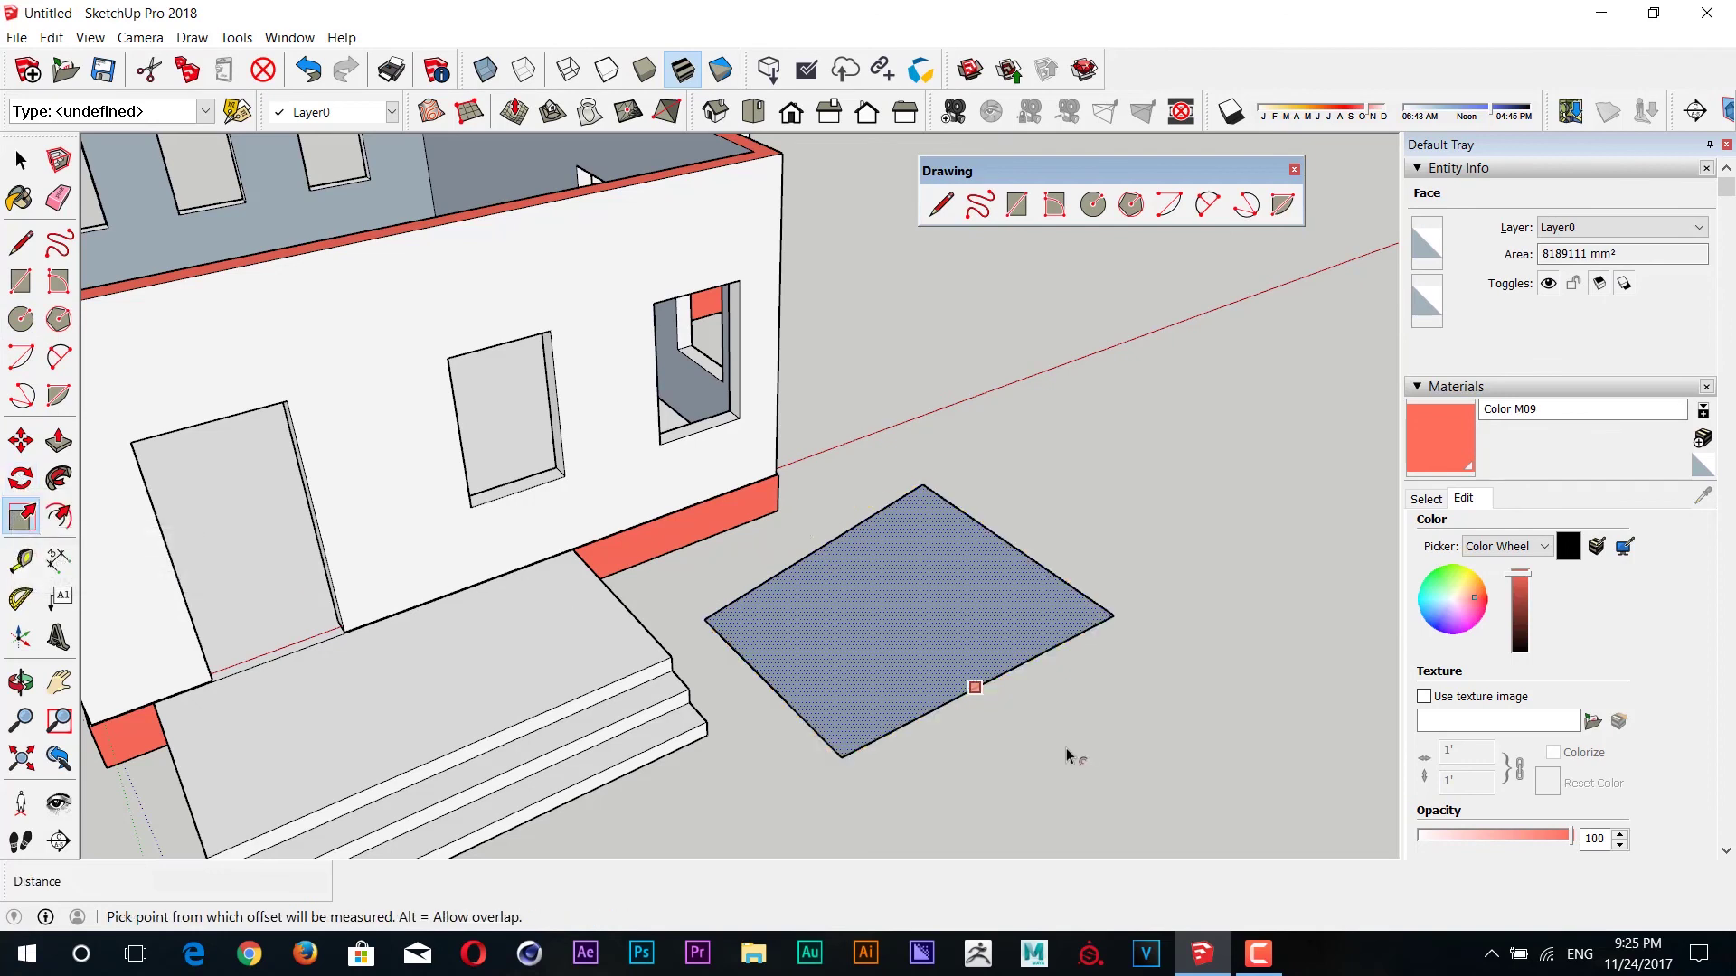
scroll(1068, 644, up, 2)
key(ctrl+z)
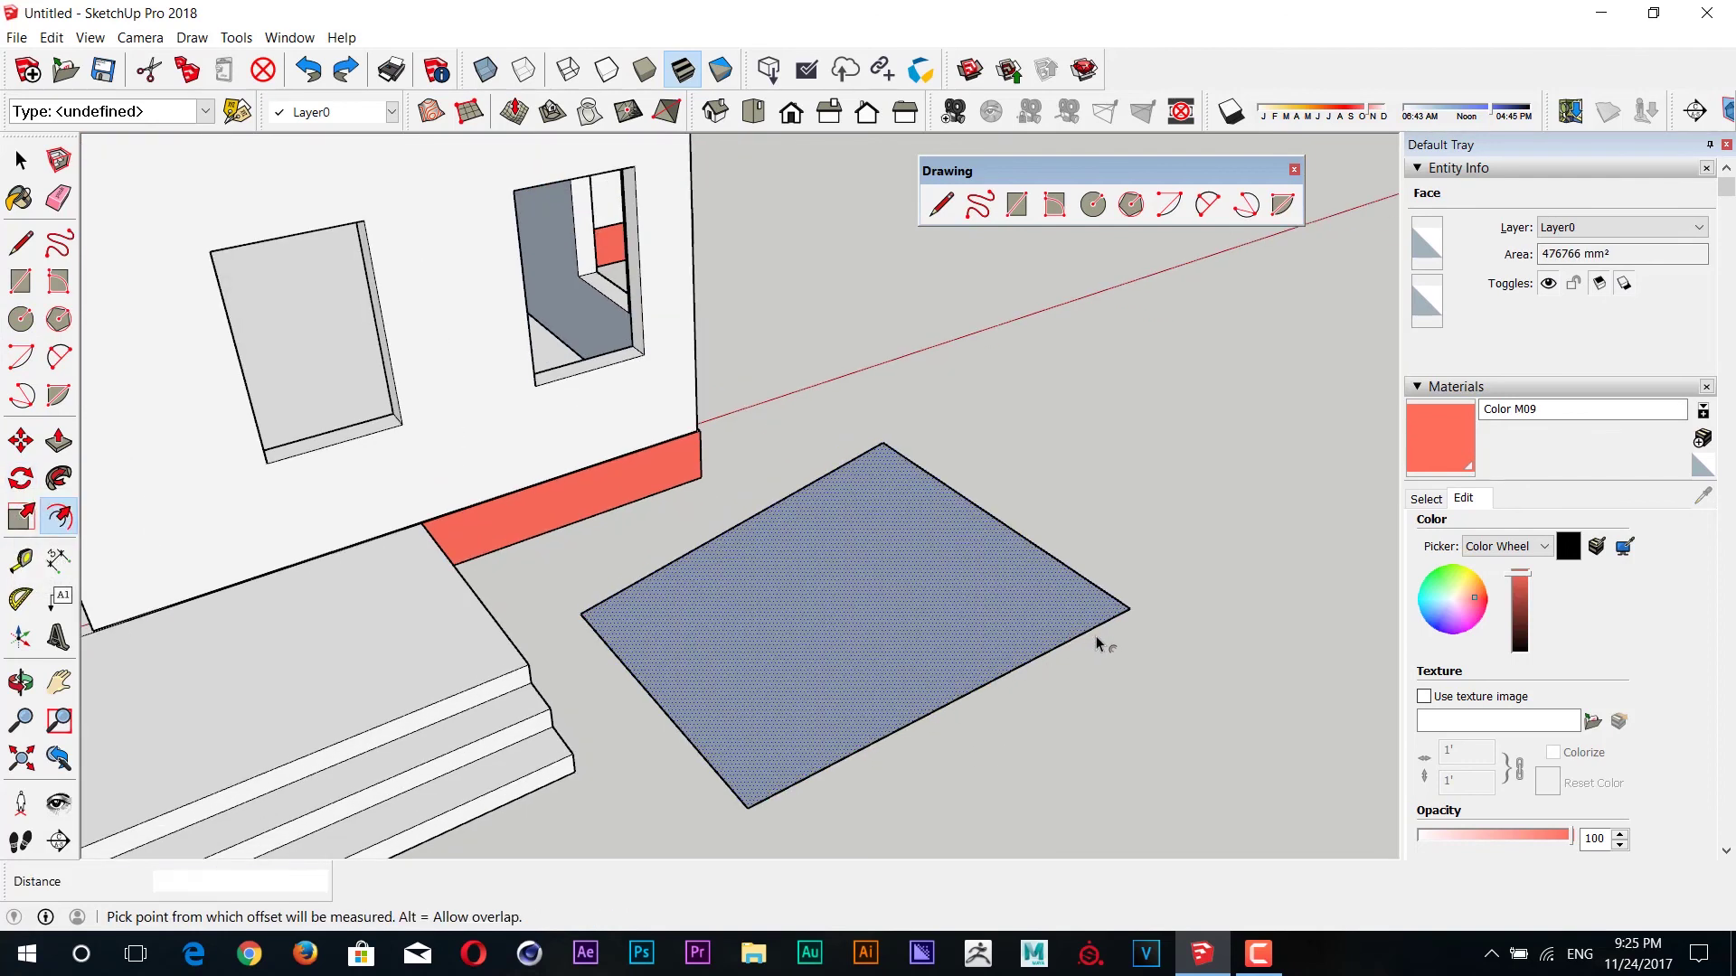
click(1090, 635)
click(1064, 643)
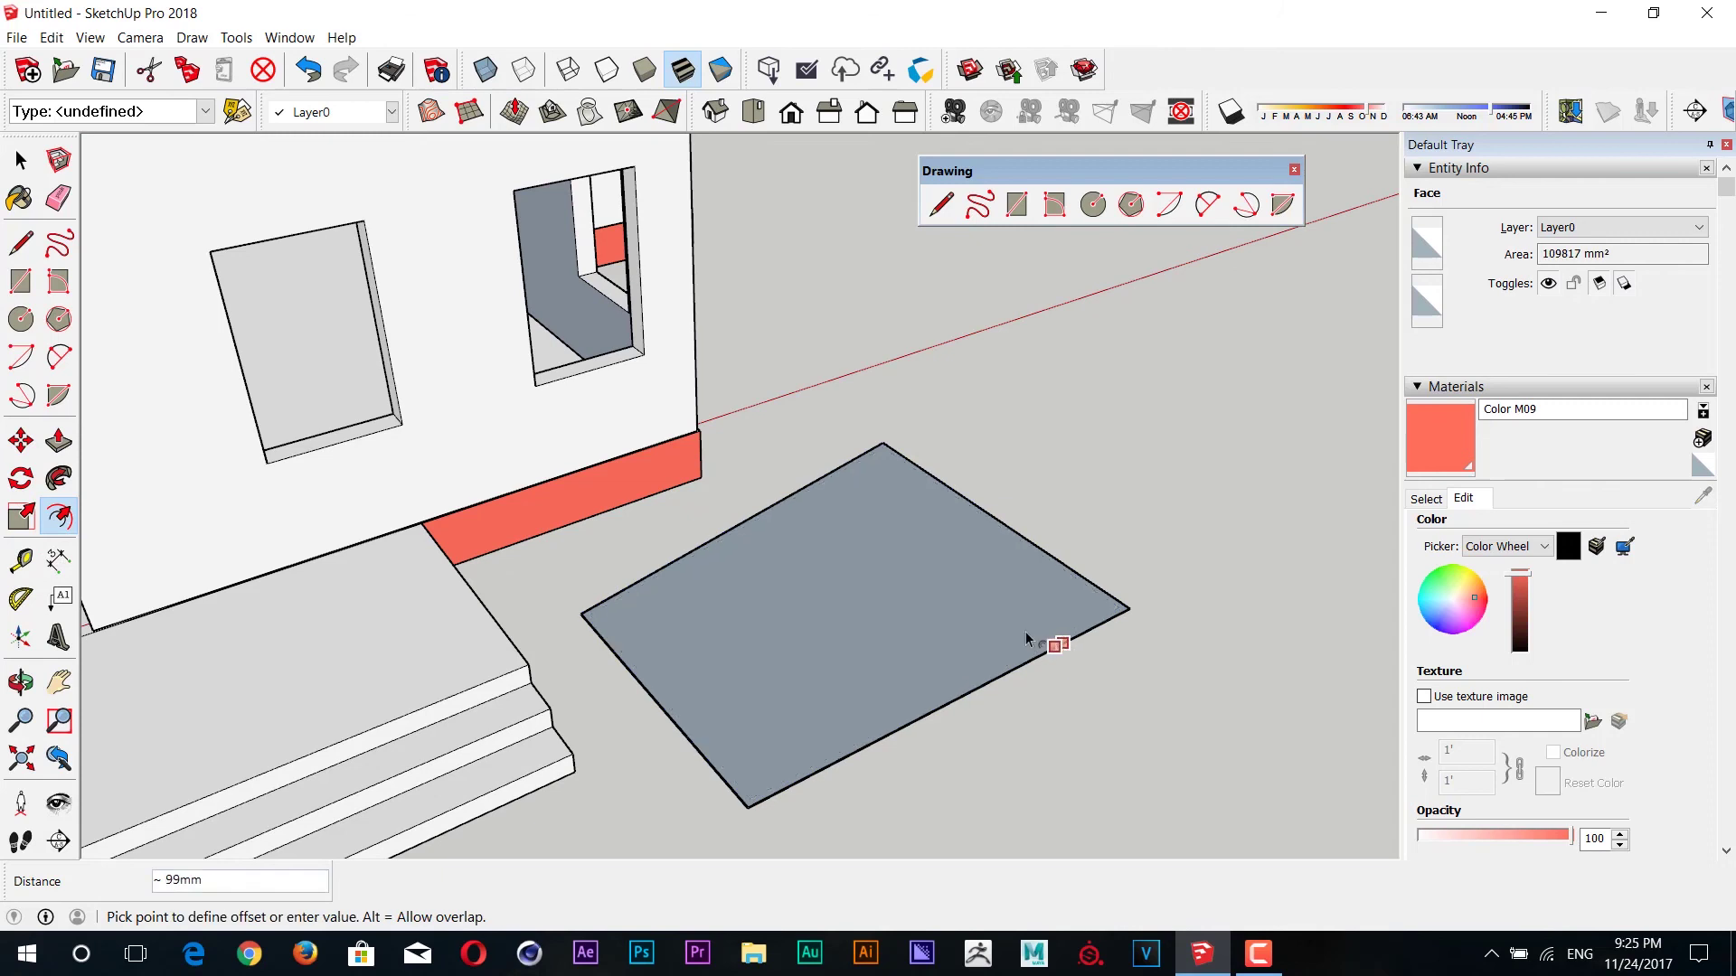
click(1056, 641)
key(space)
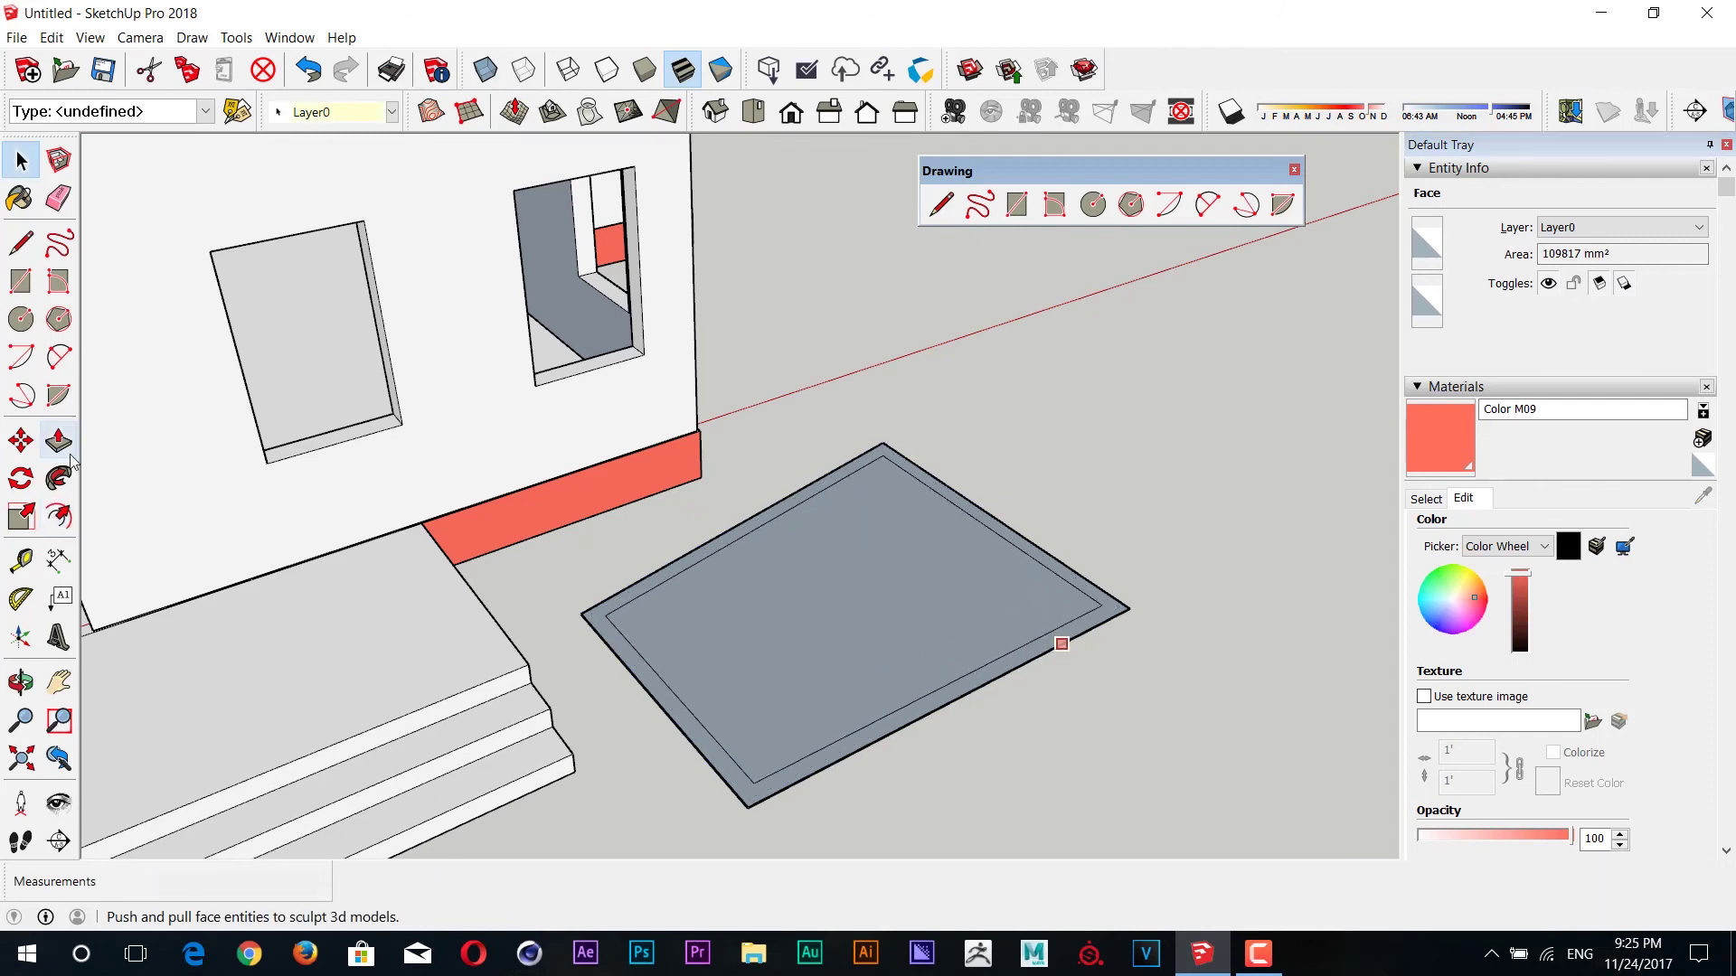
- Push/Pull the outer ring upward into open box walls
click(59, 441)
key(space)
key(p)
key(space)
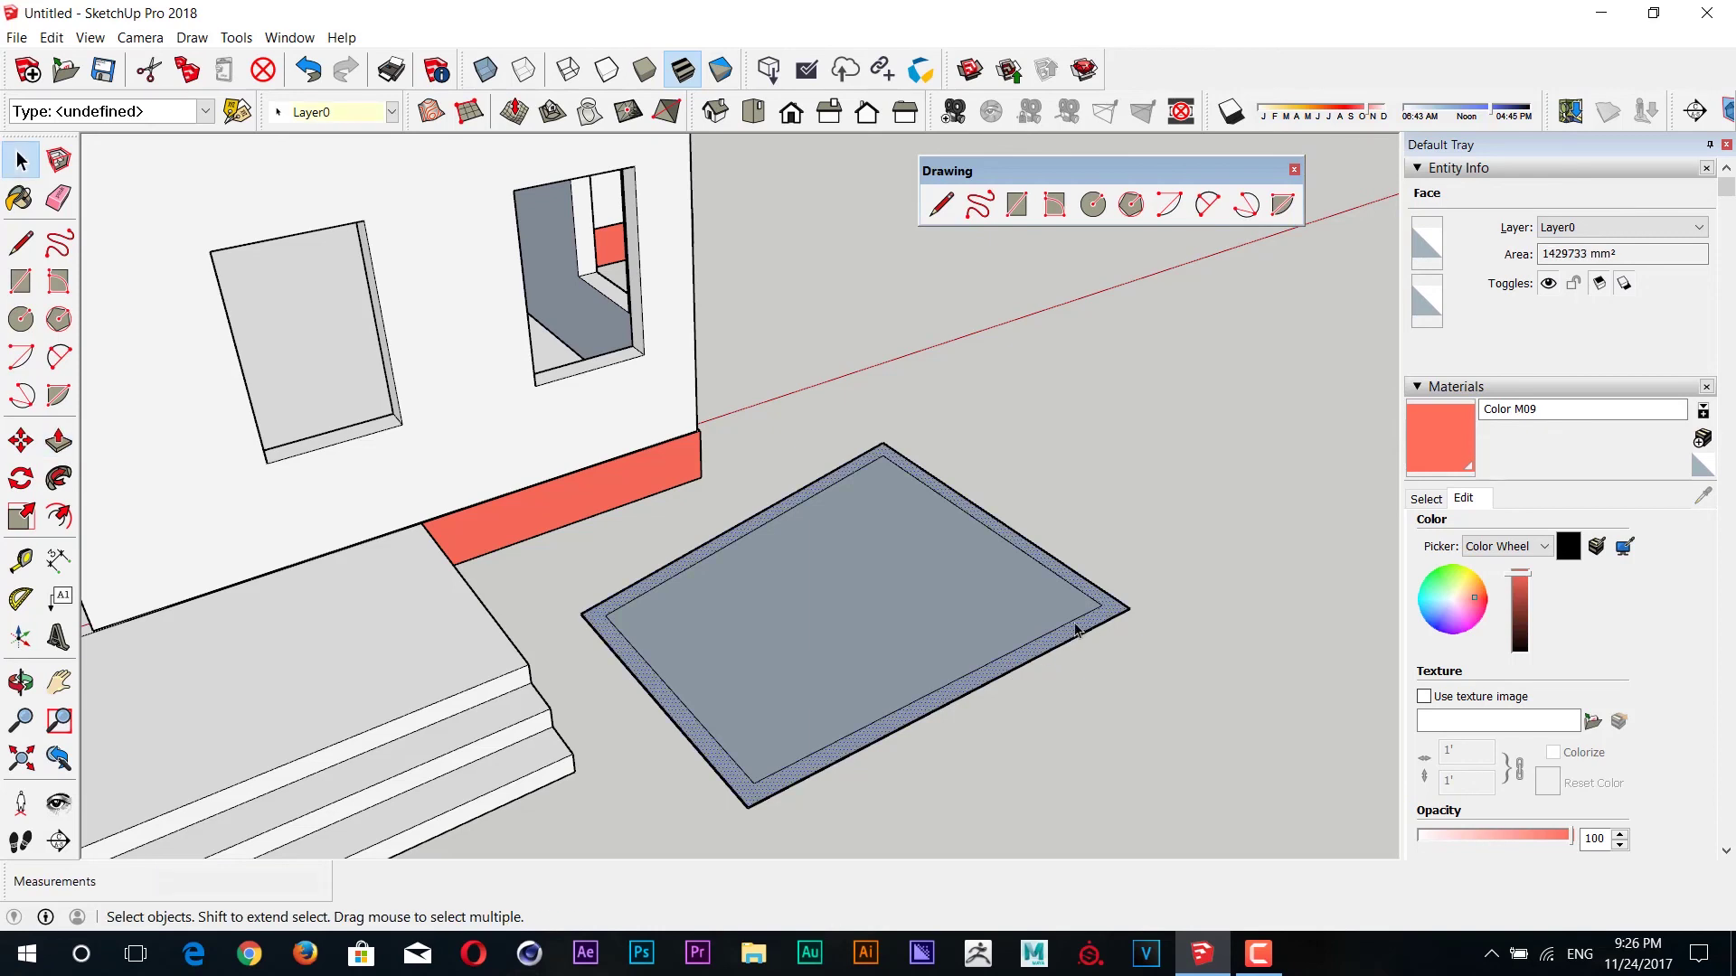
key(p)
click(1076, 631)
click(1096, 455)
middle_drag(980, 593, 971, 623)
- Cut a window through the box side with a rectangle pushed through the wall
key(r)
click(862, 547)
click(986, 603)
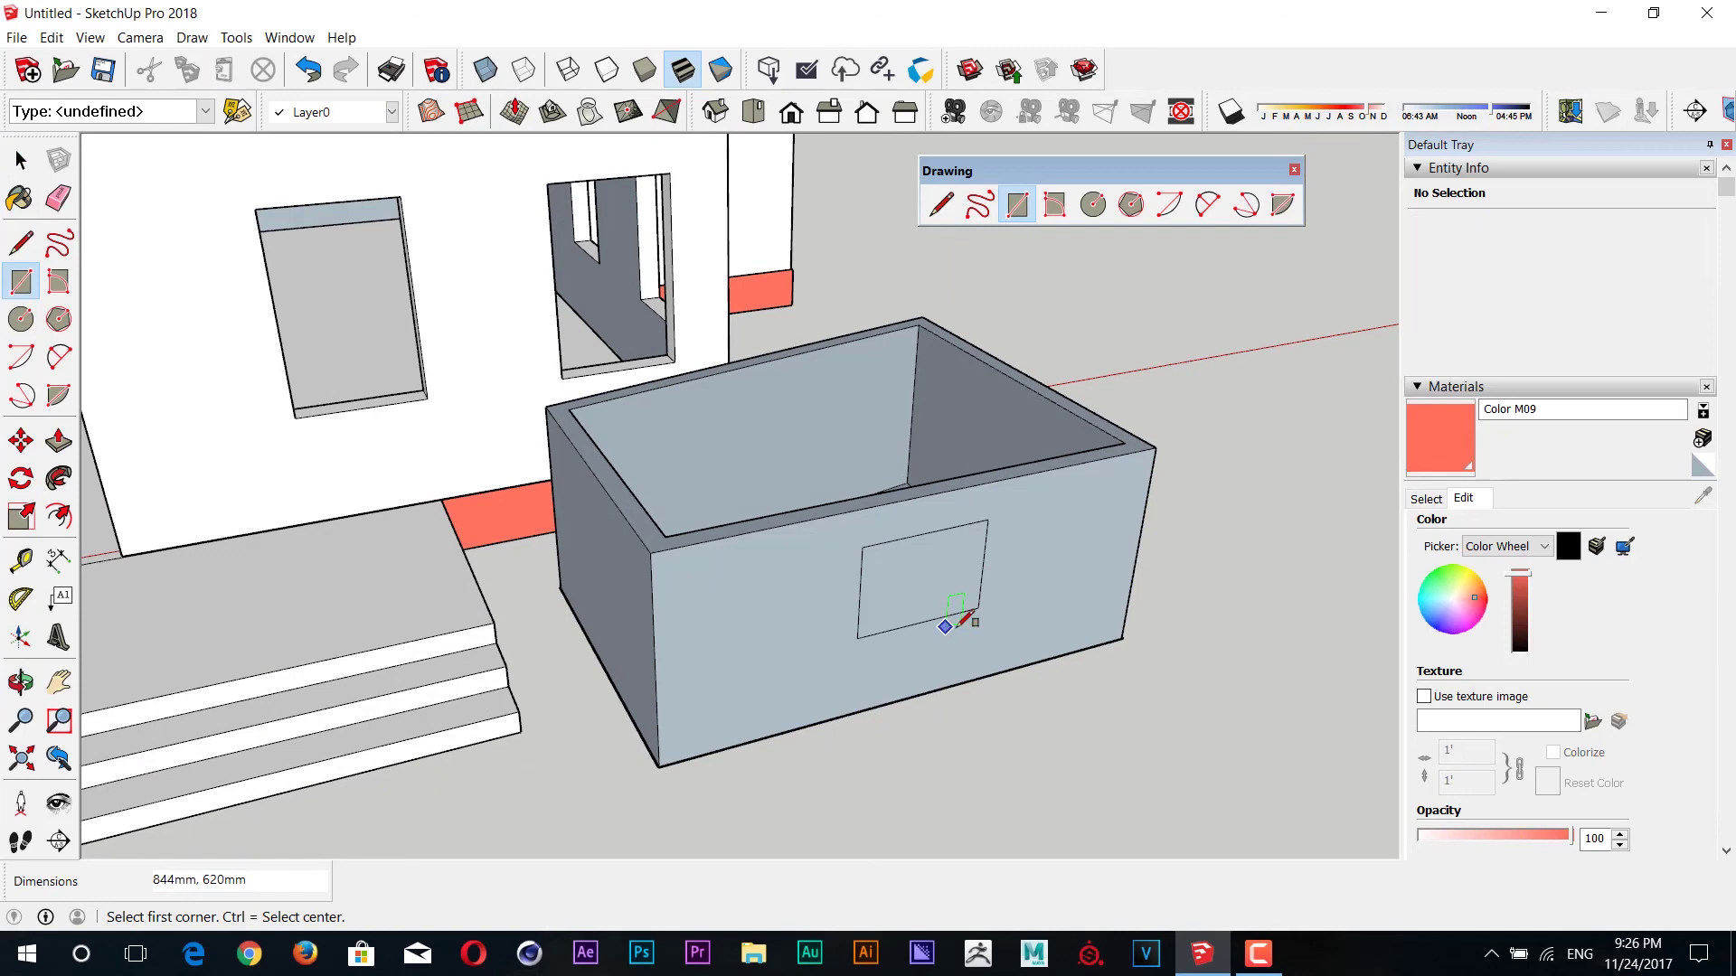
key(p)
click(911, 593)
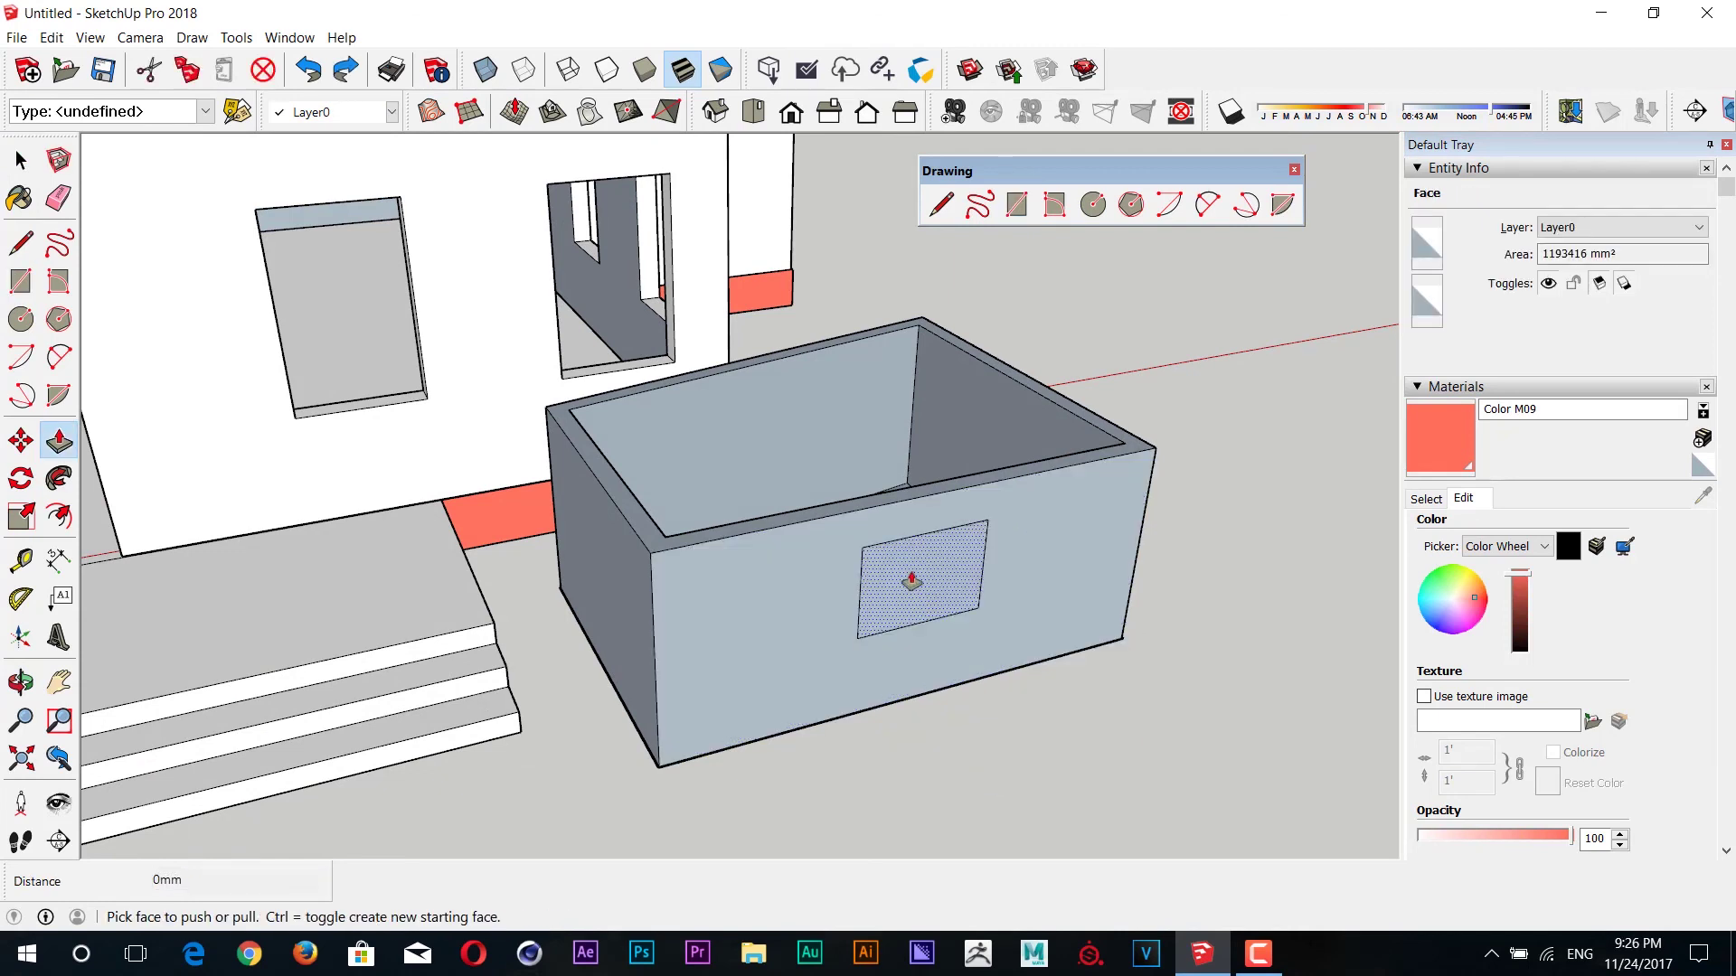
click(1040, 466)
middle_drag(1040, 467, 1049, 579)
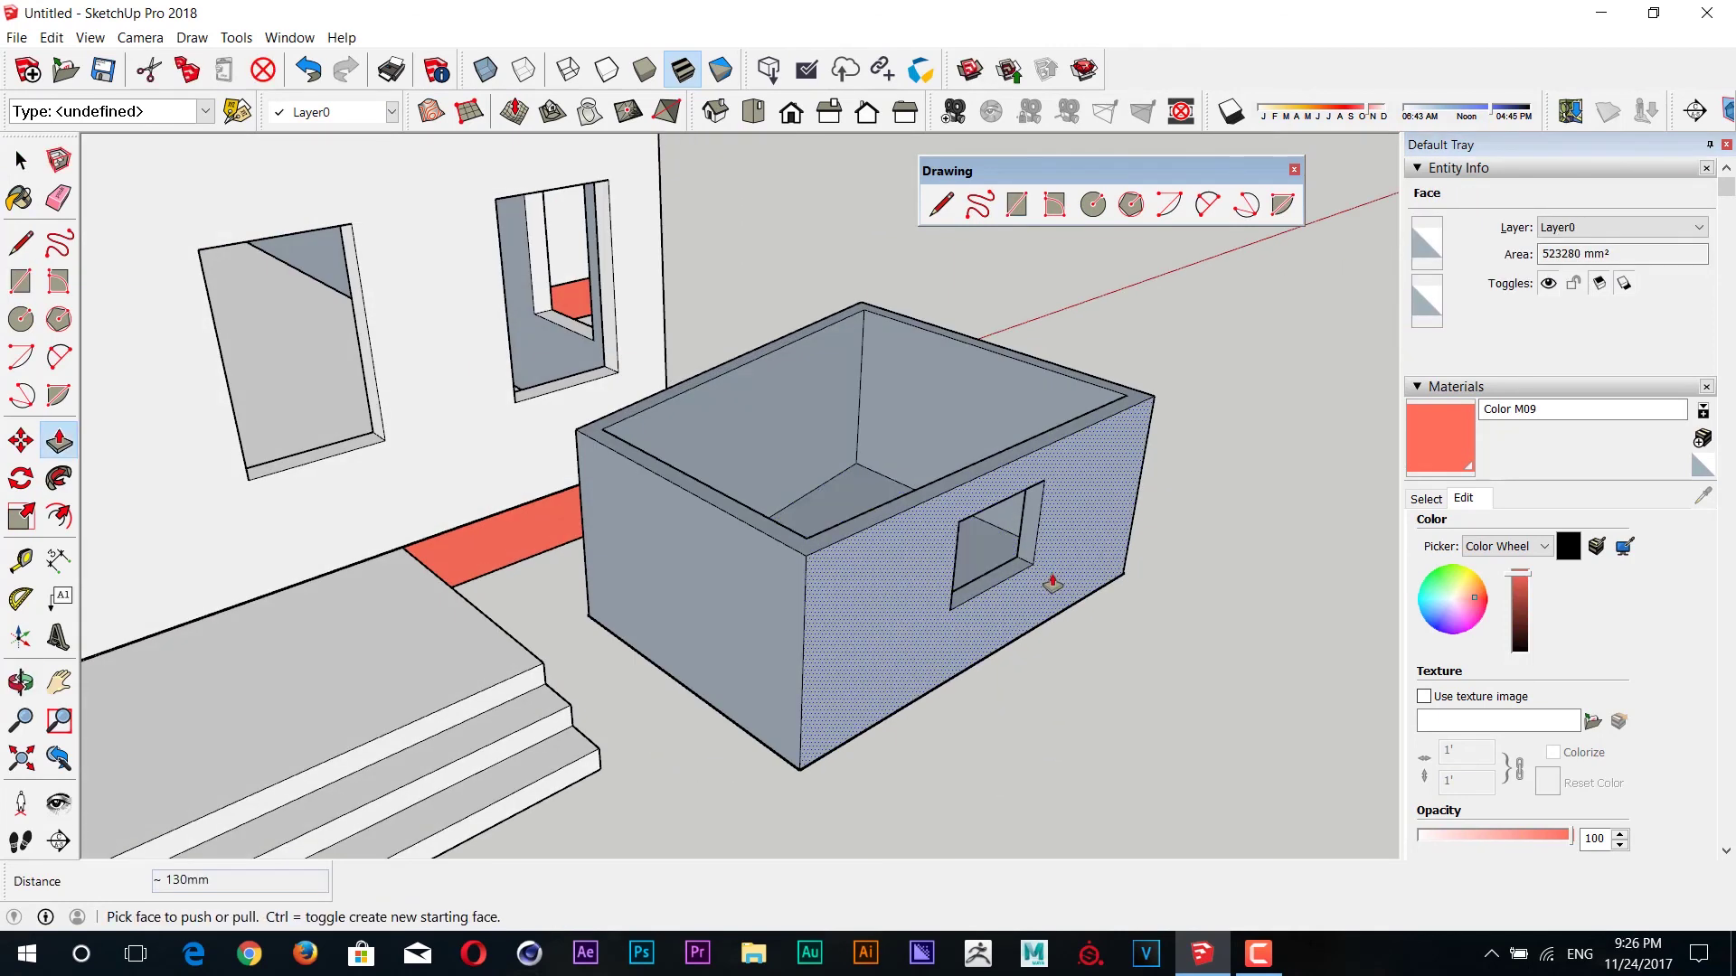
- Select the whole practice box and delete it
key(space)
triple_click(1058, 523)
key(Delete)
- Orbit out to a full view of the whole house
scroll(1056, 545, down, 6)
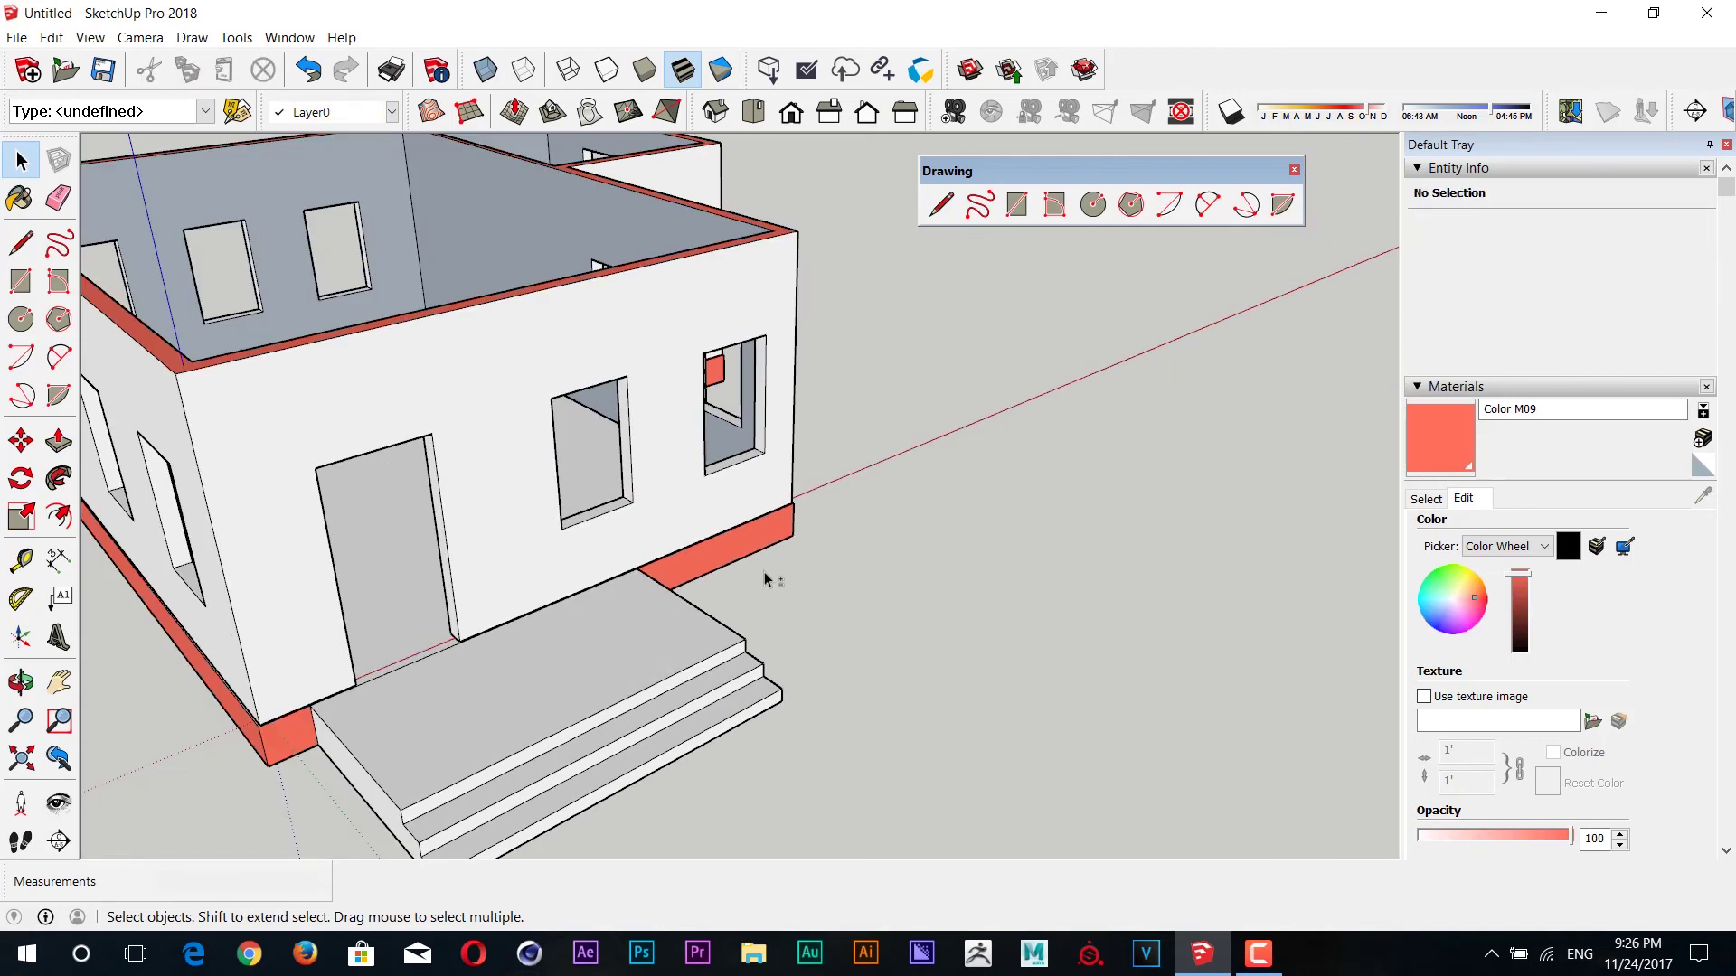
middle_drag(766, 581, 941, 608)
click(21, 562)
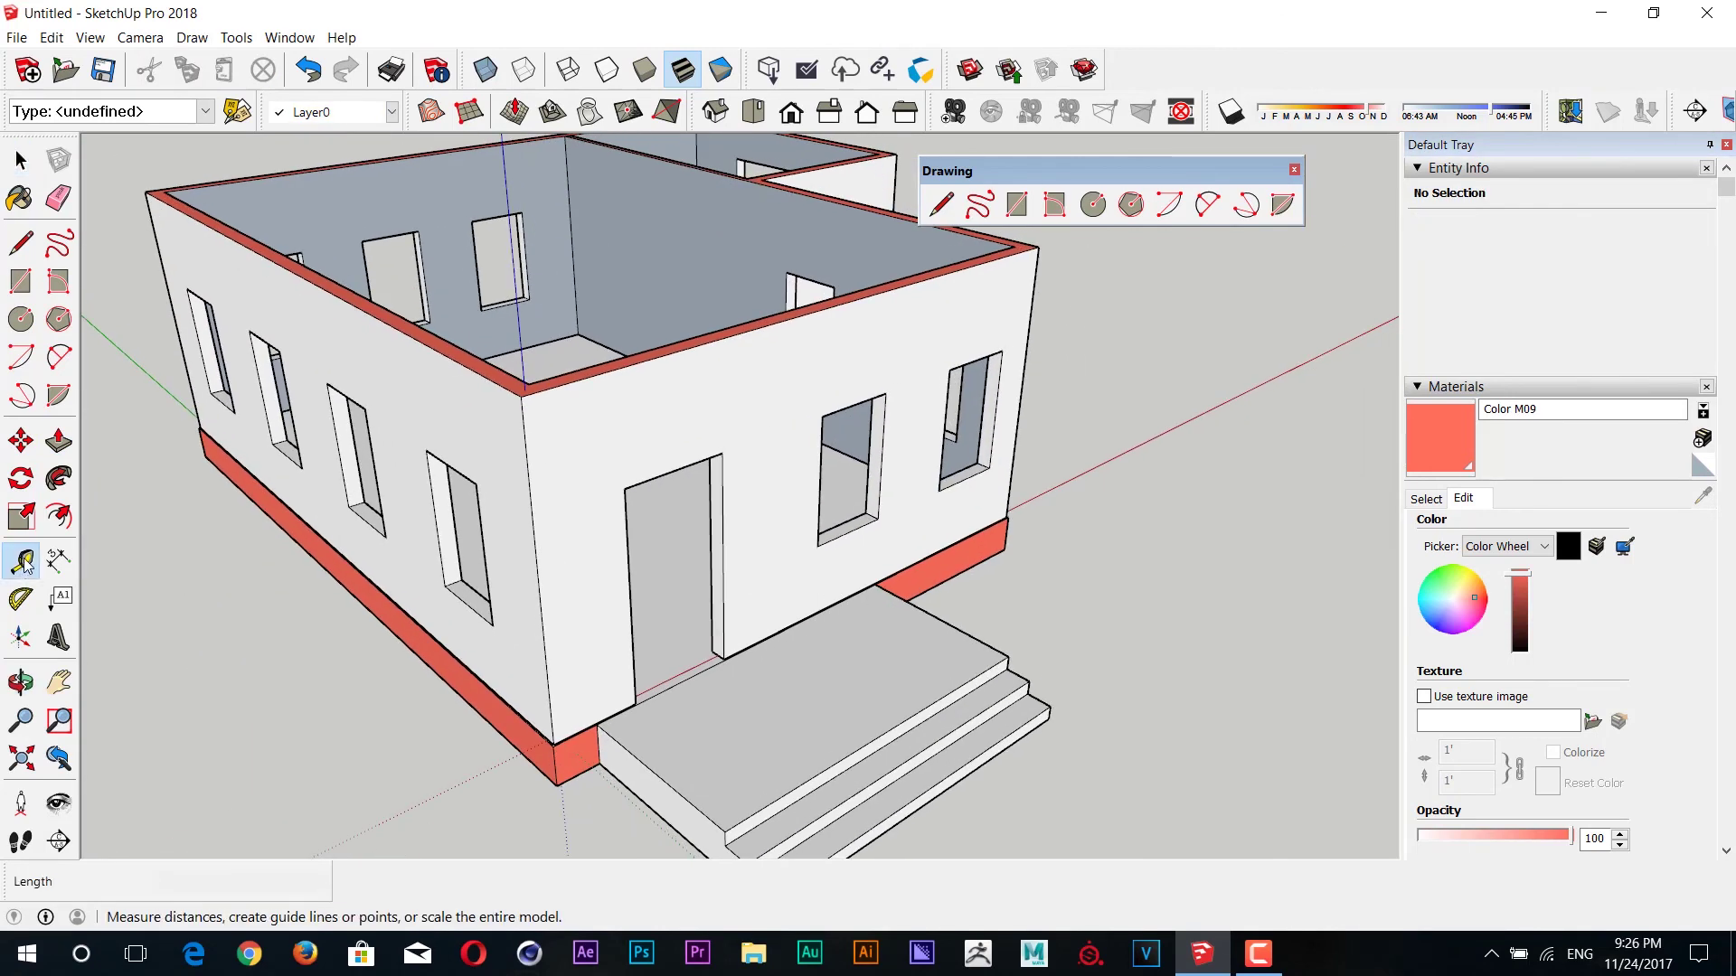
click(58, 442)
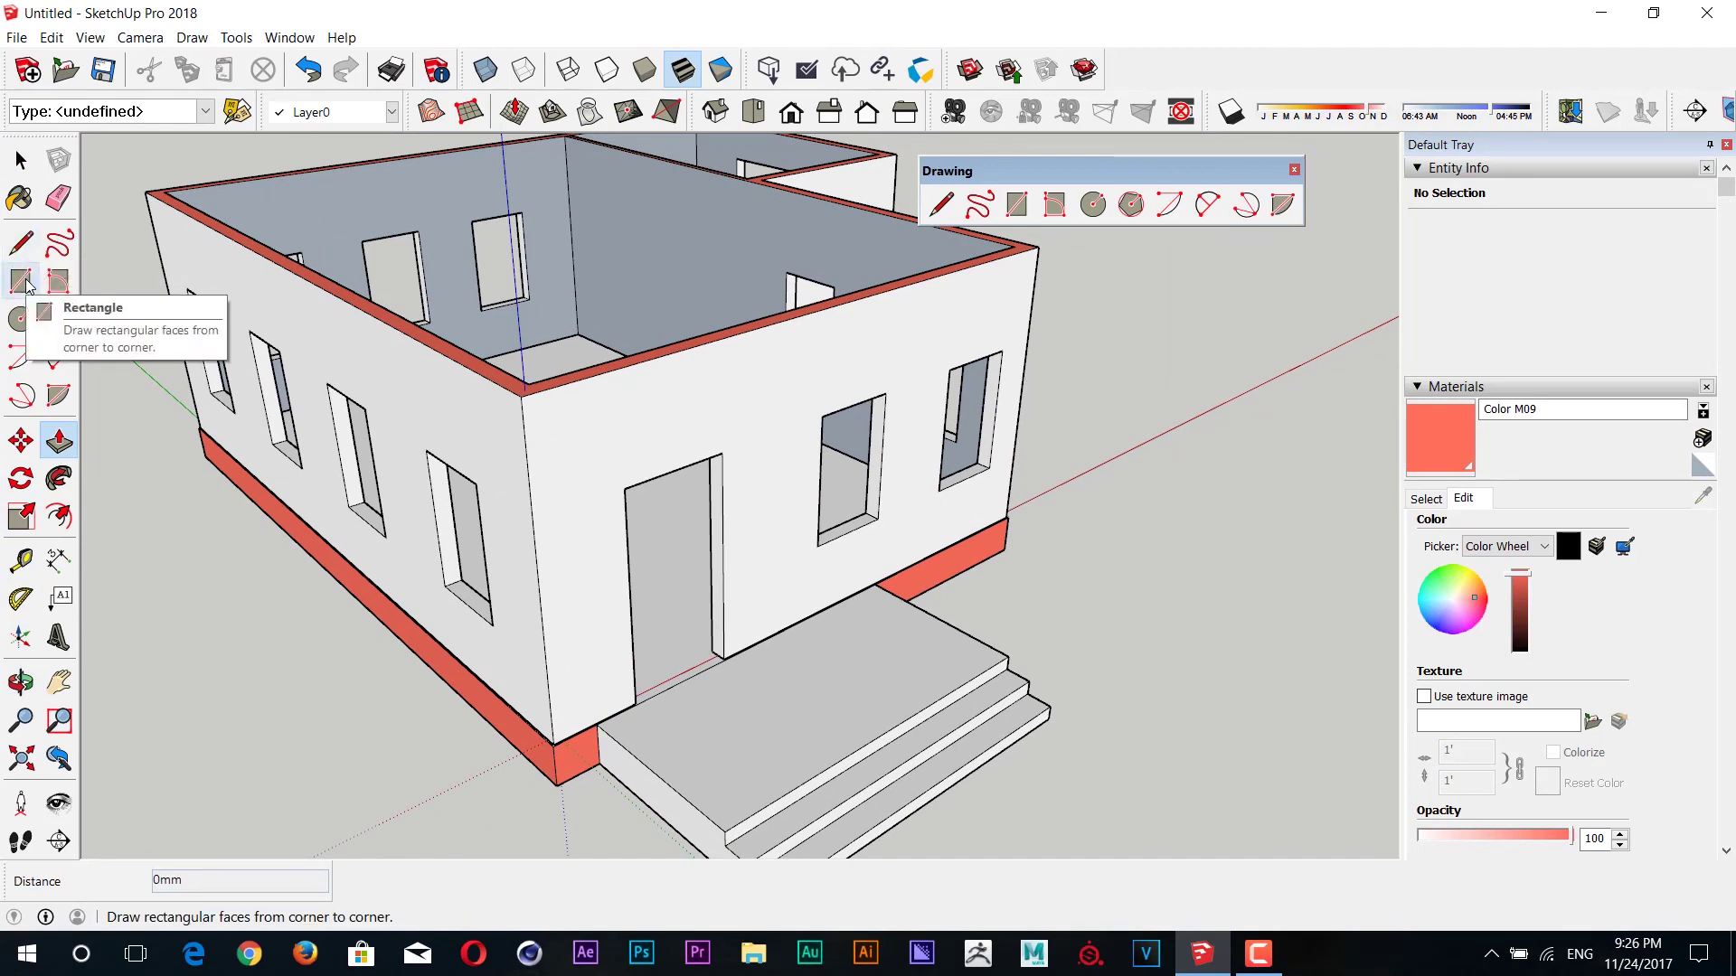
mouse_move(757, 604)
middle_down()
mouse_move(847, 627)
mouse_move(778, 608)
mouse_move(811, 618)
mouse_move(868, 542)
middle_up()
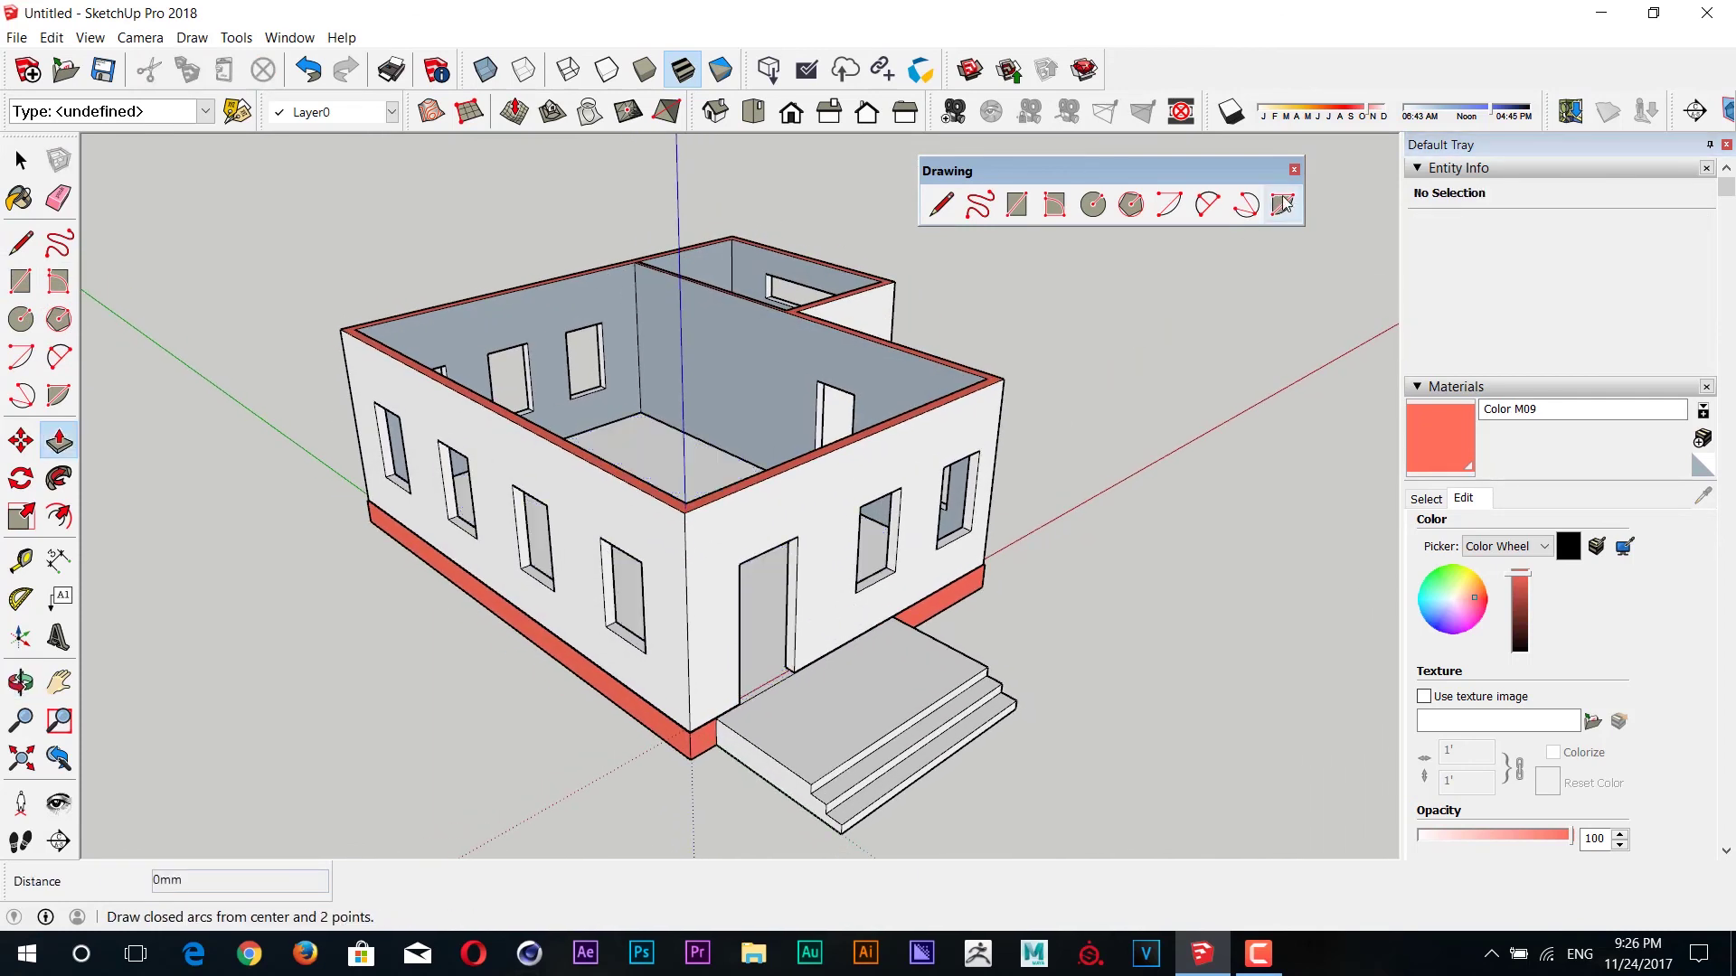
- Close the floating Drawing toolbar and settle on a final view of the house
click(1295, 171)
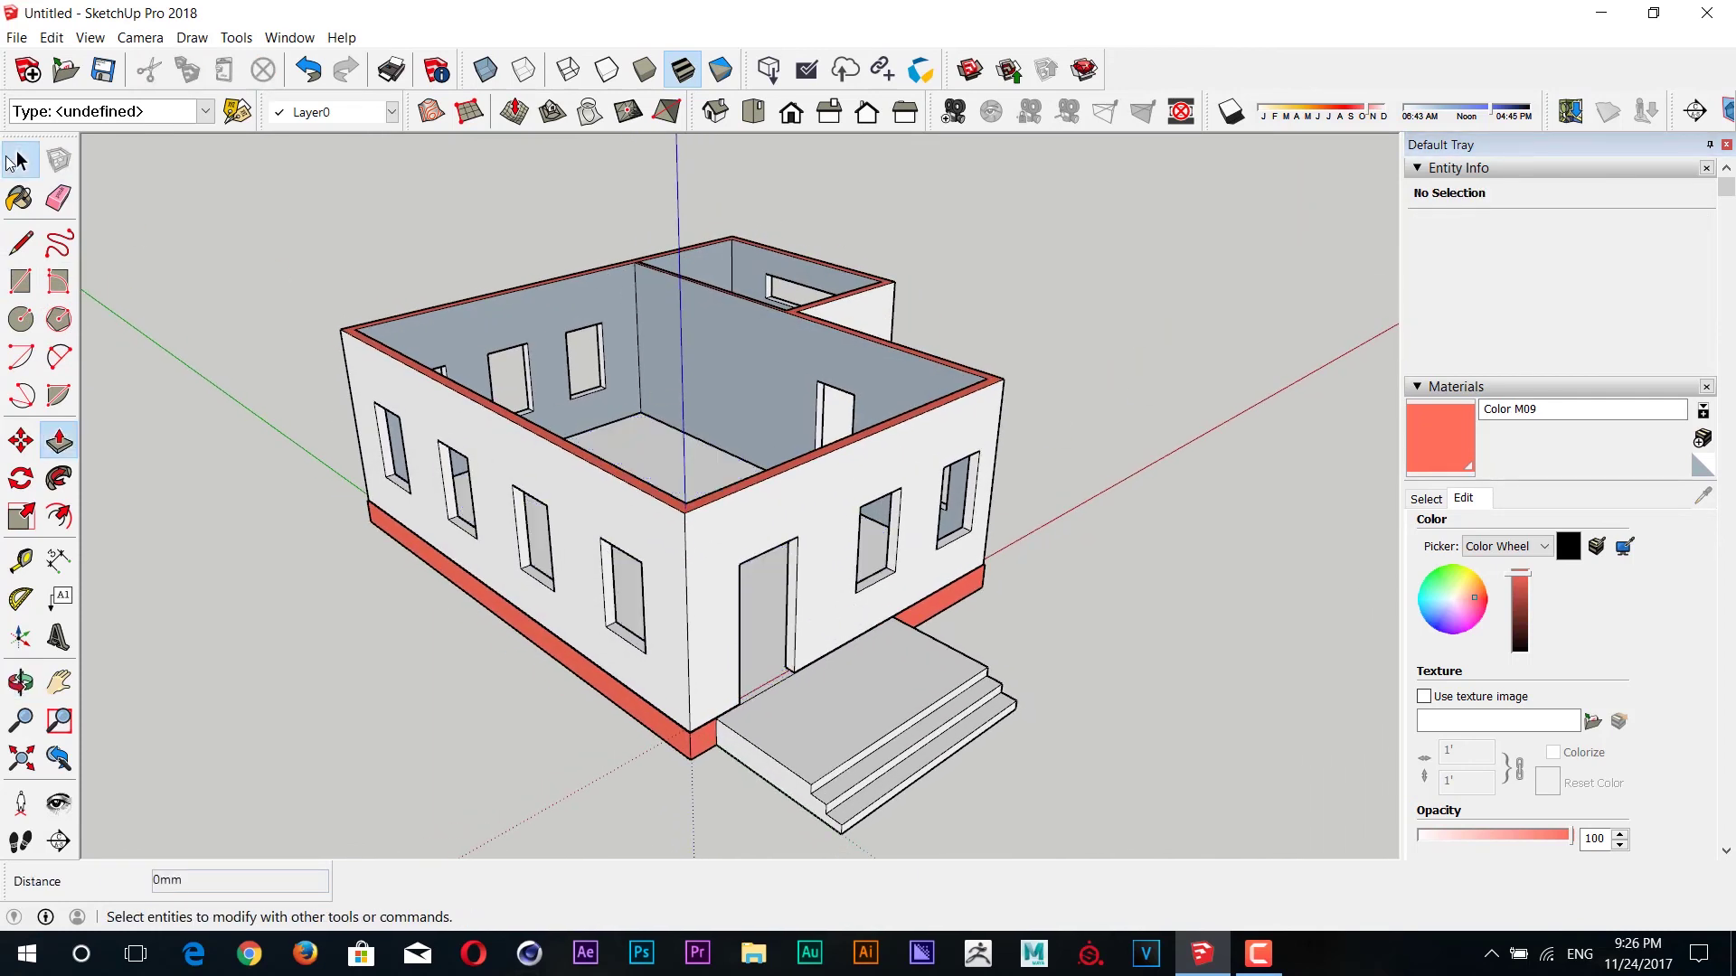
click(21, 160)
middle_drag(1004, 414, 994, 421)
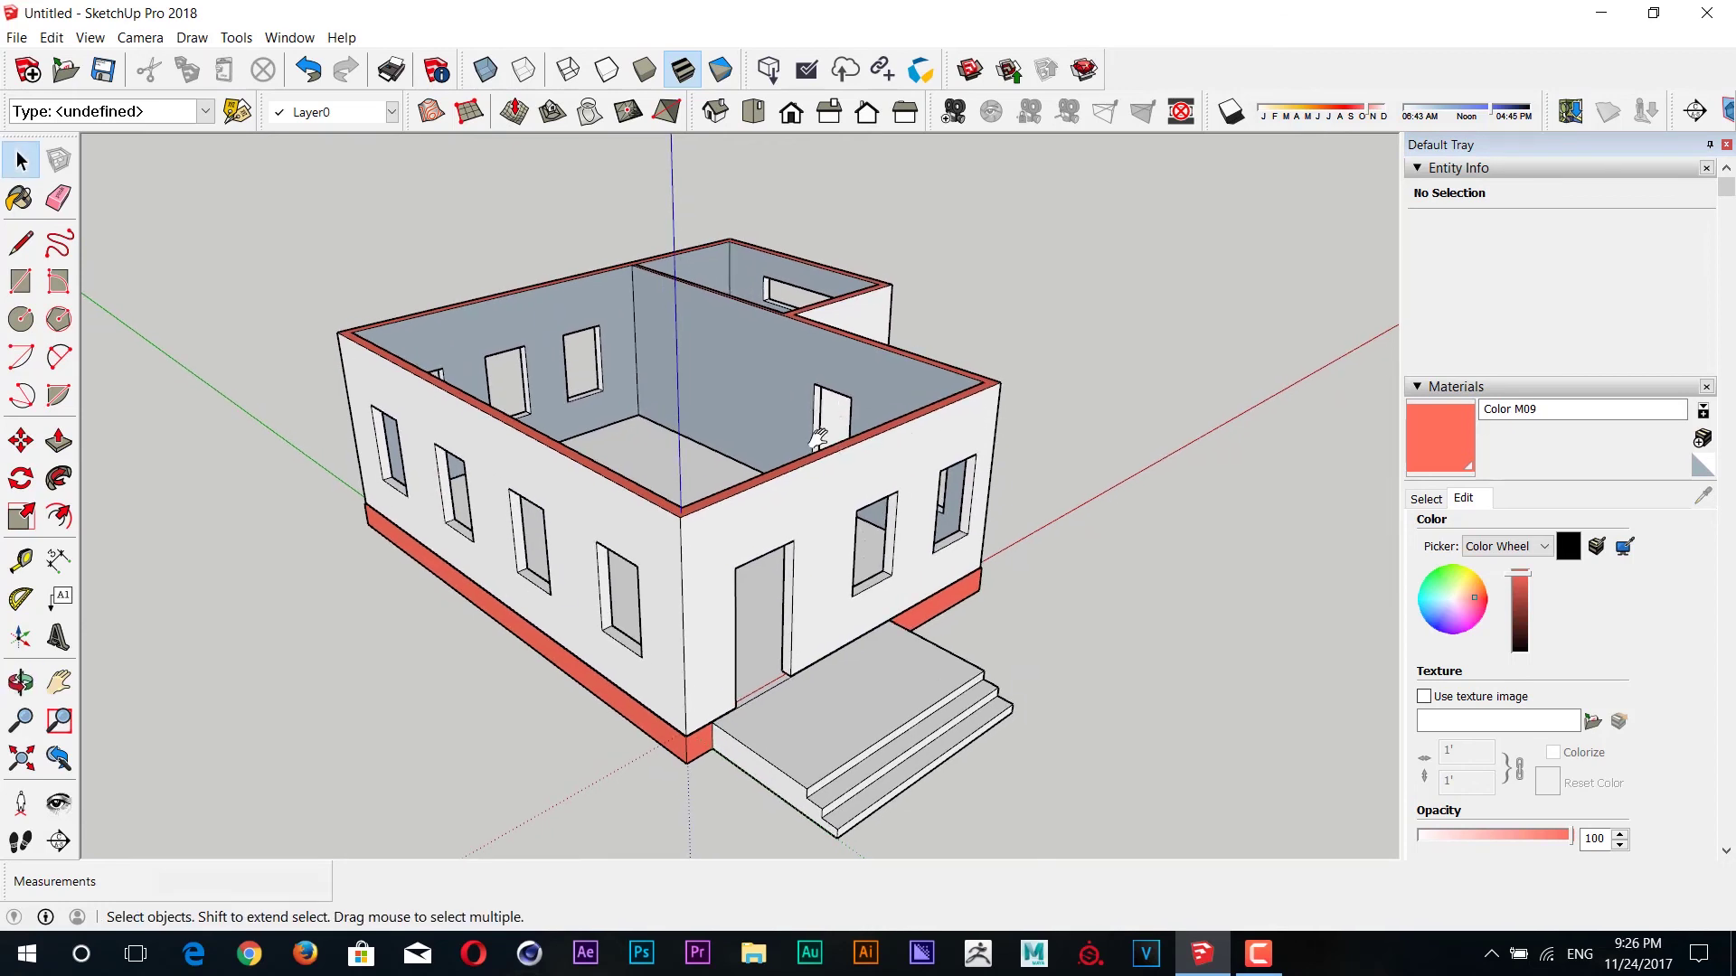
shift+middle_drag(817, 441, 835, 442)
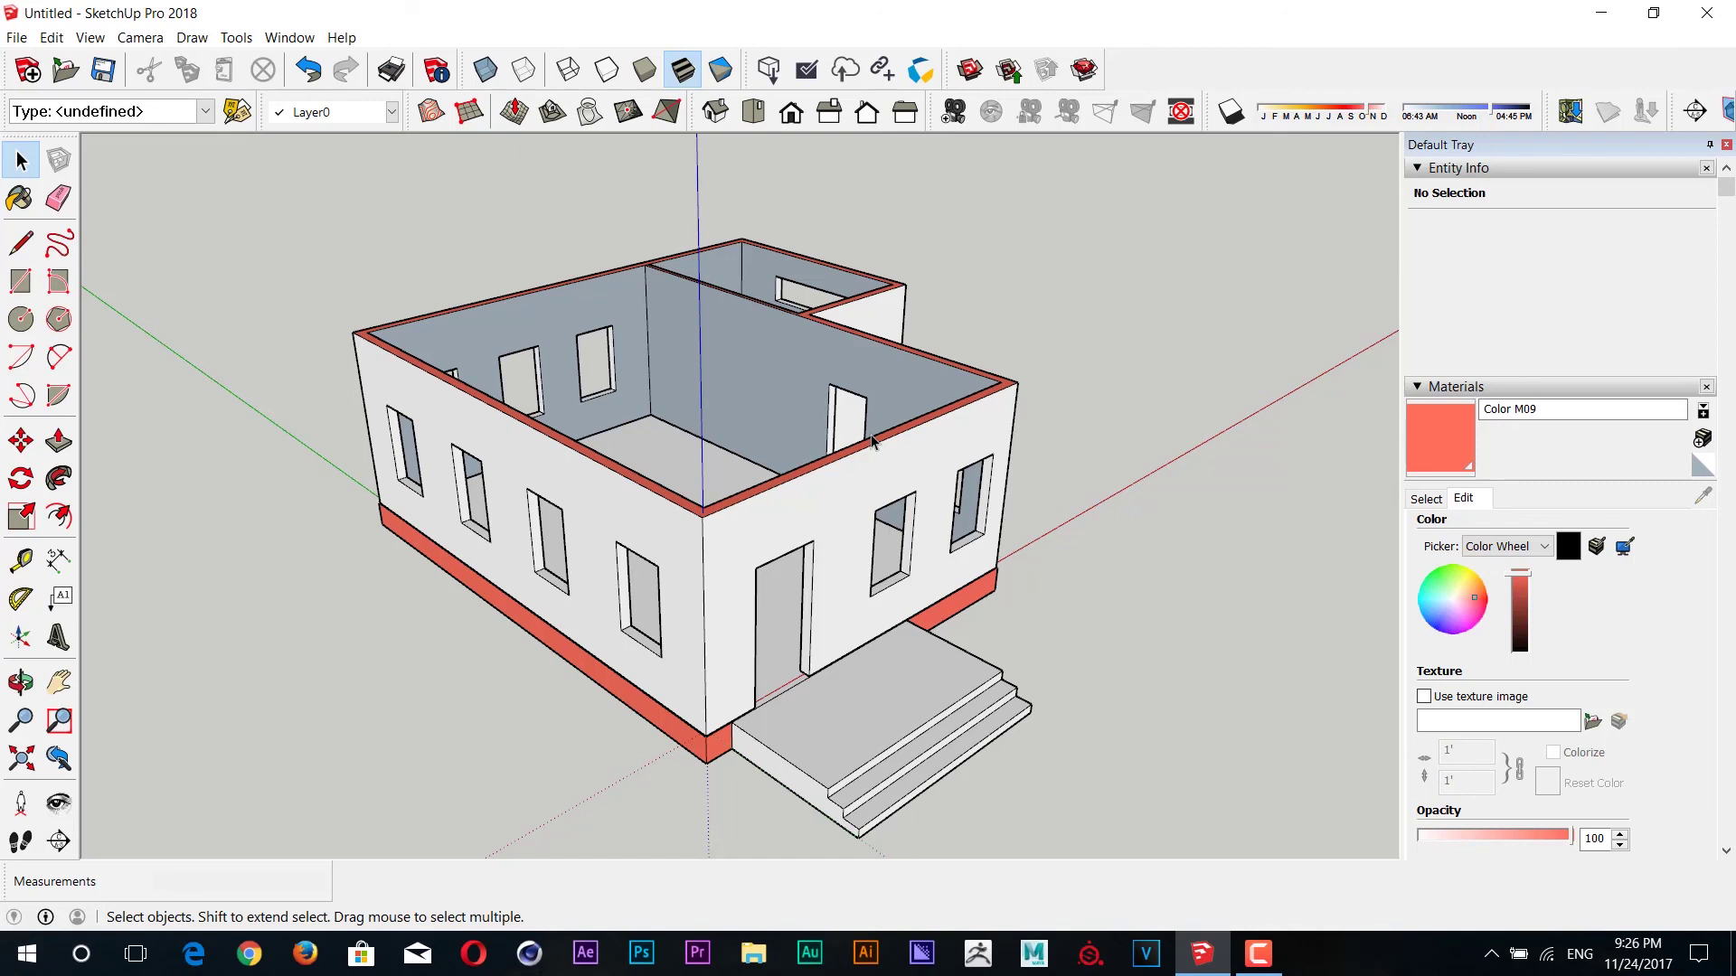
middle_drag(875, 468, 880, 466)
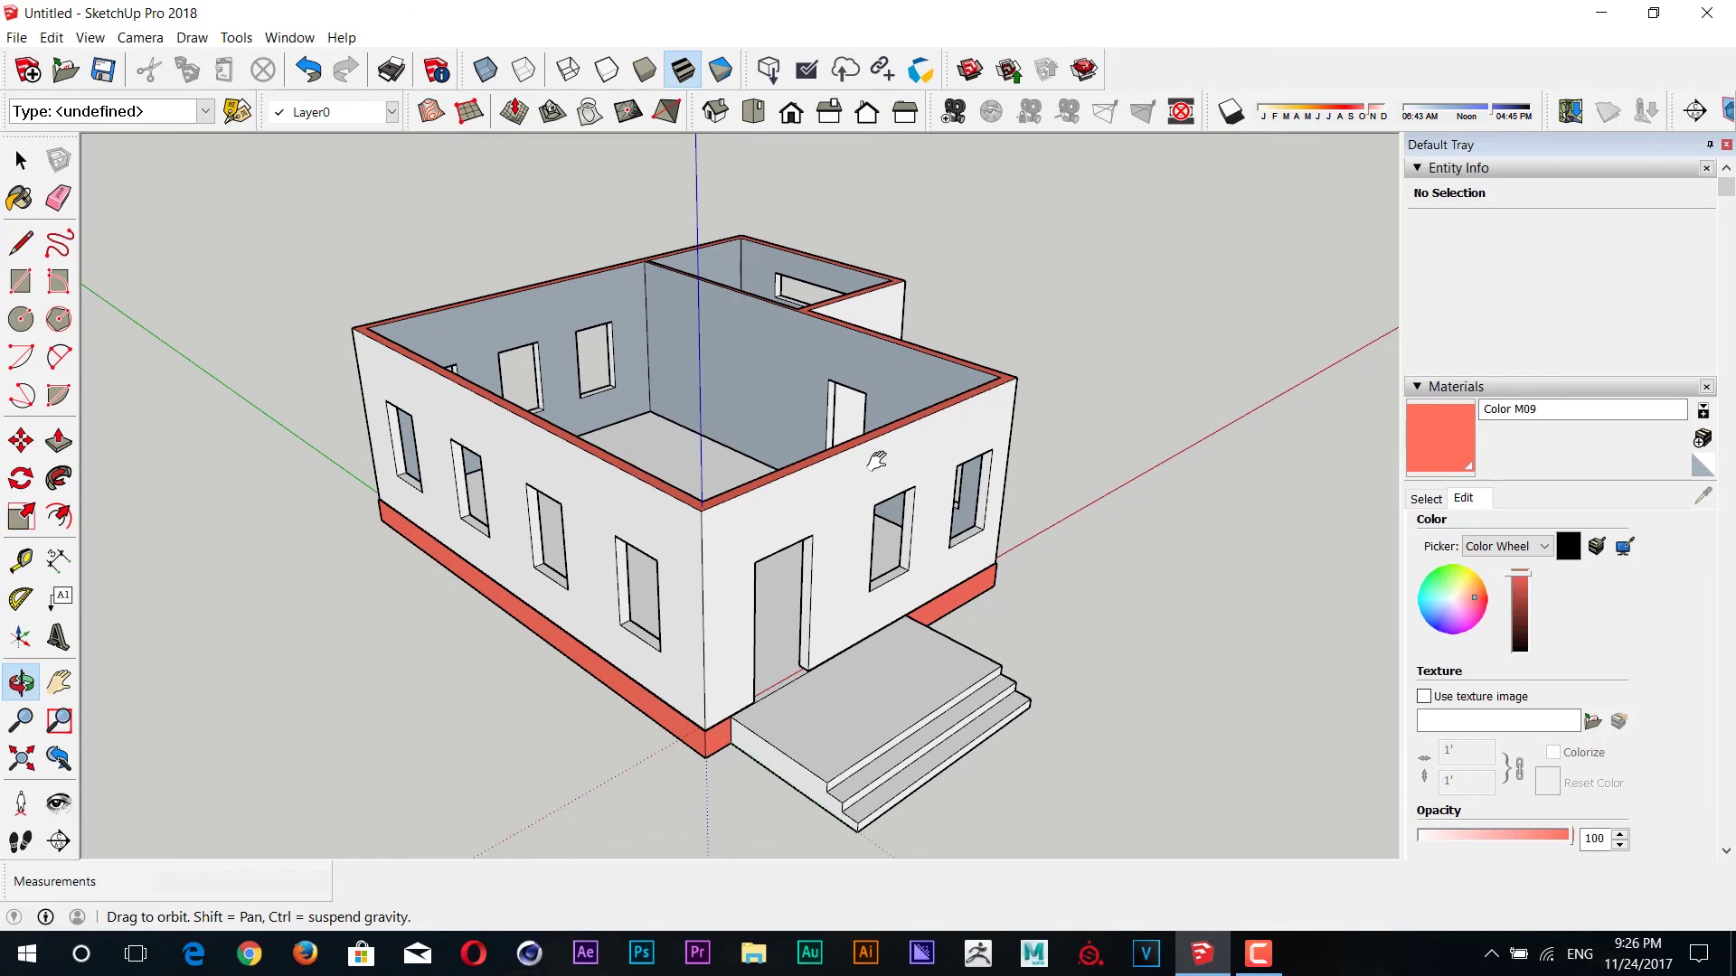